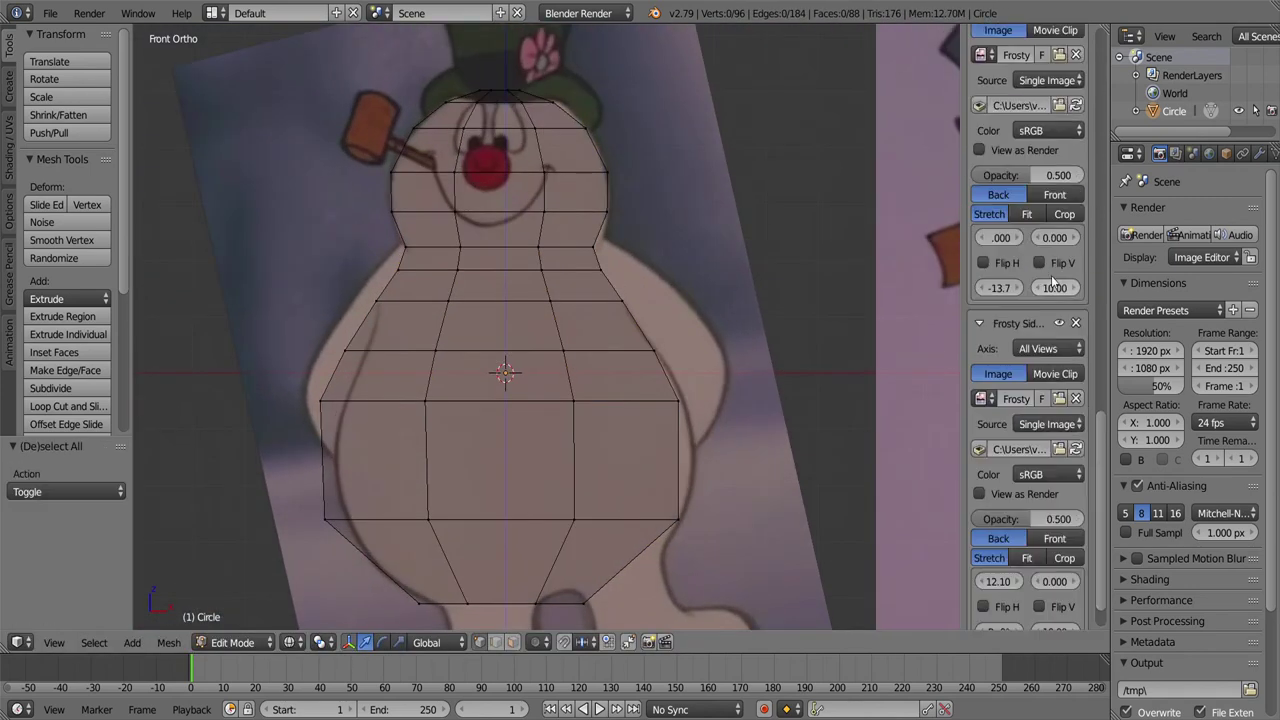
Step: Realign the front reference image with the mesh, then rotate the whole lower mesh piece
drag(1055, 237, 1040, 237)
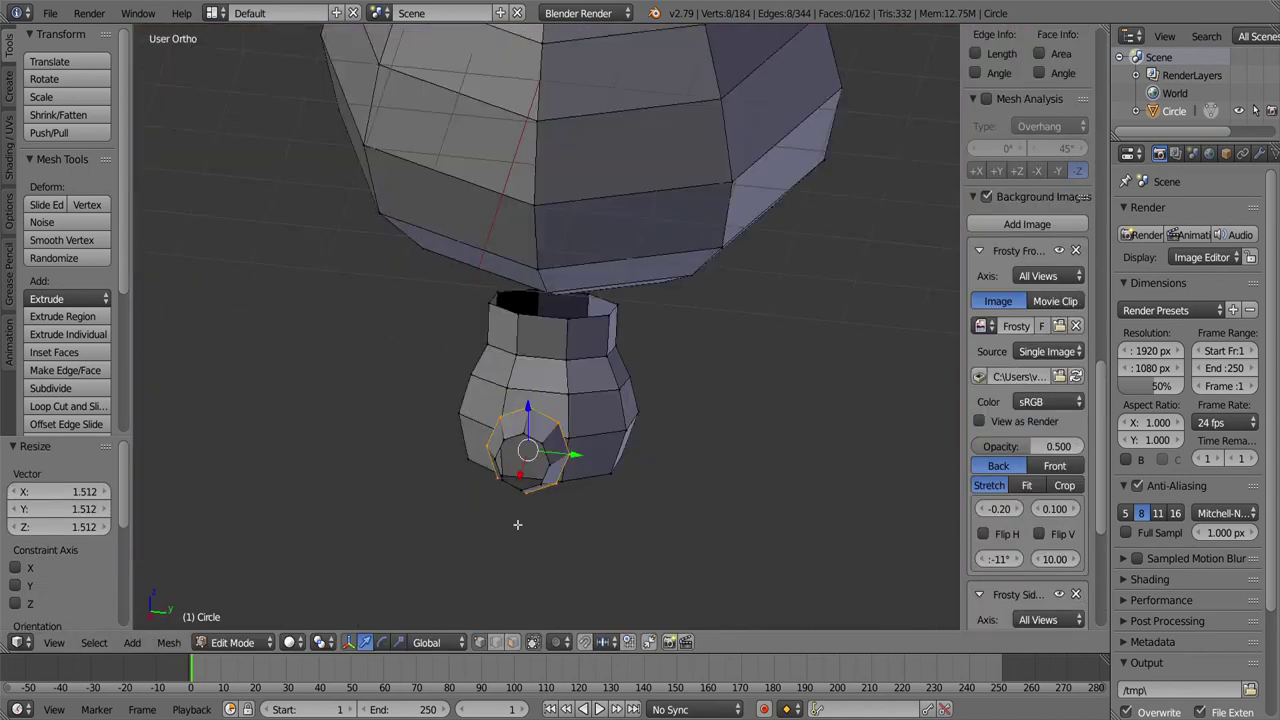
key(l)
key(r)
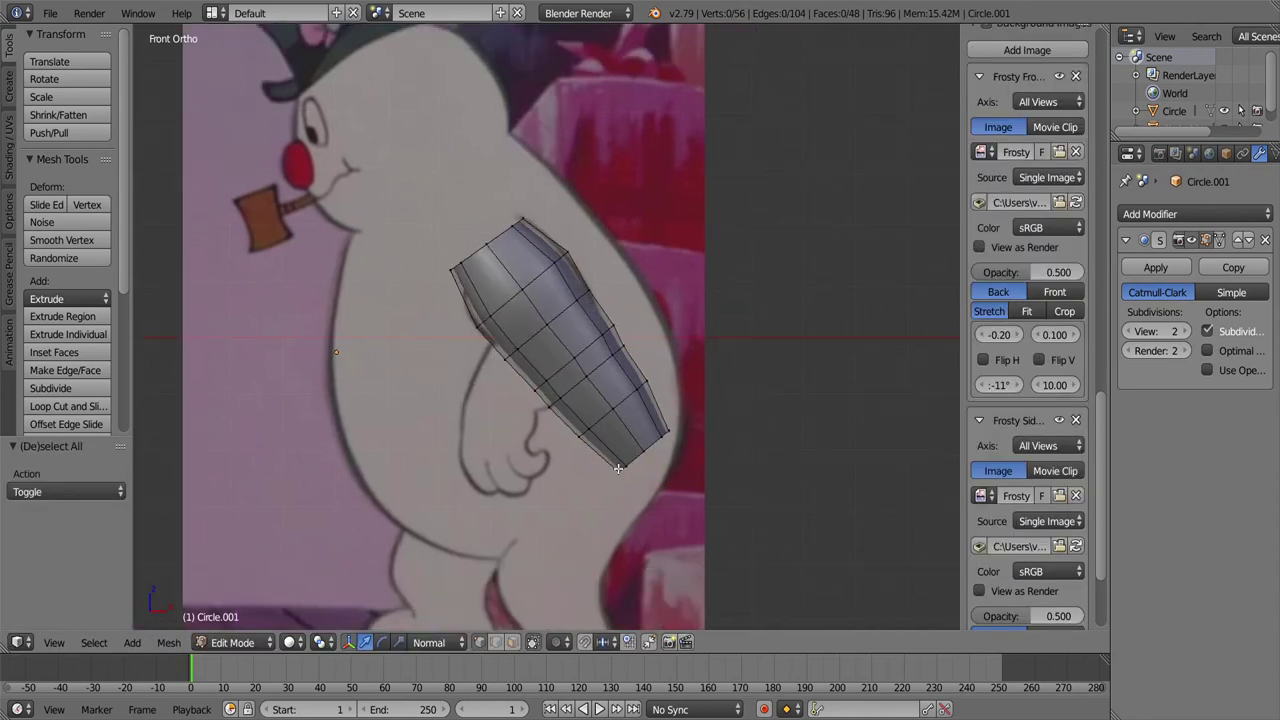
Step: Zoom in on the arm and select an edge loop across it
scroll(655, 400, up, 2)
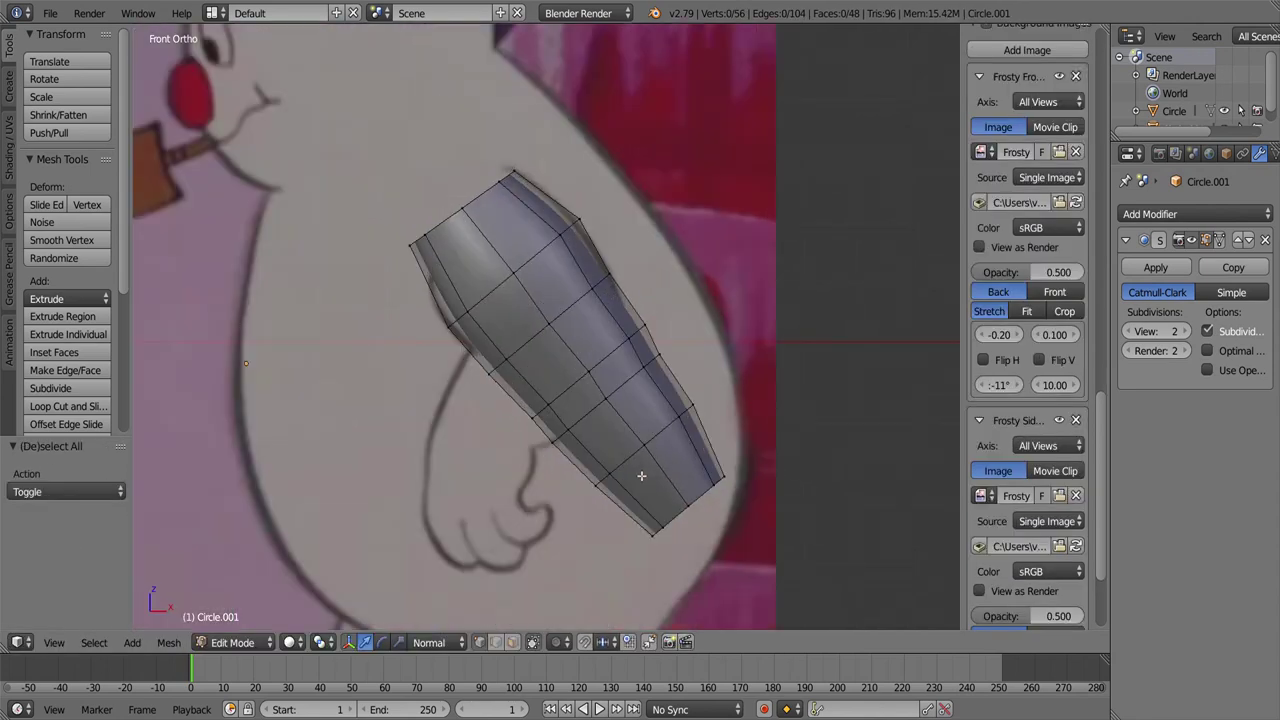
scroll(661, 358, up, 2)
alt+right_click(639, 358)
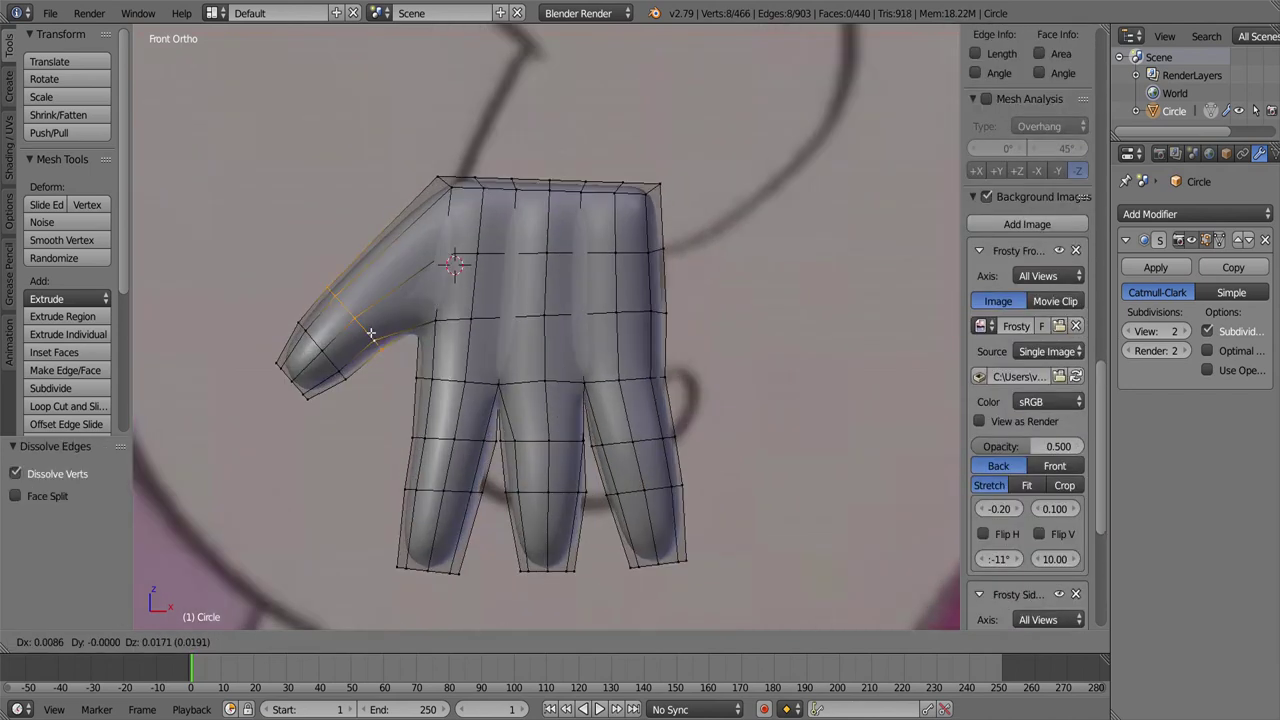
Step: Inspect the hand, change its selection and bring up deletion options for unneeded edges
middle_drag(414, 319, 456, 228)
key(a)
key(x)
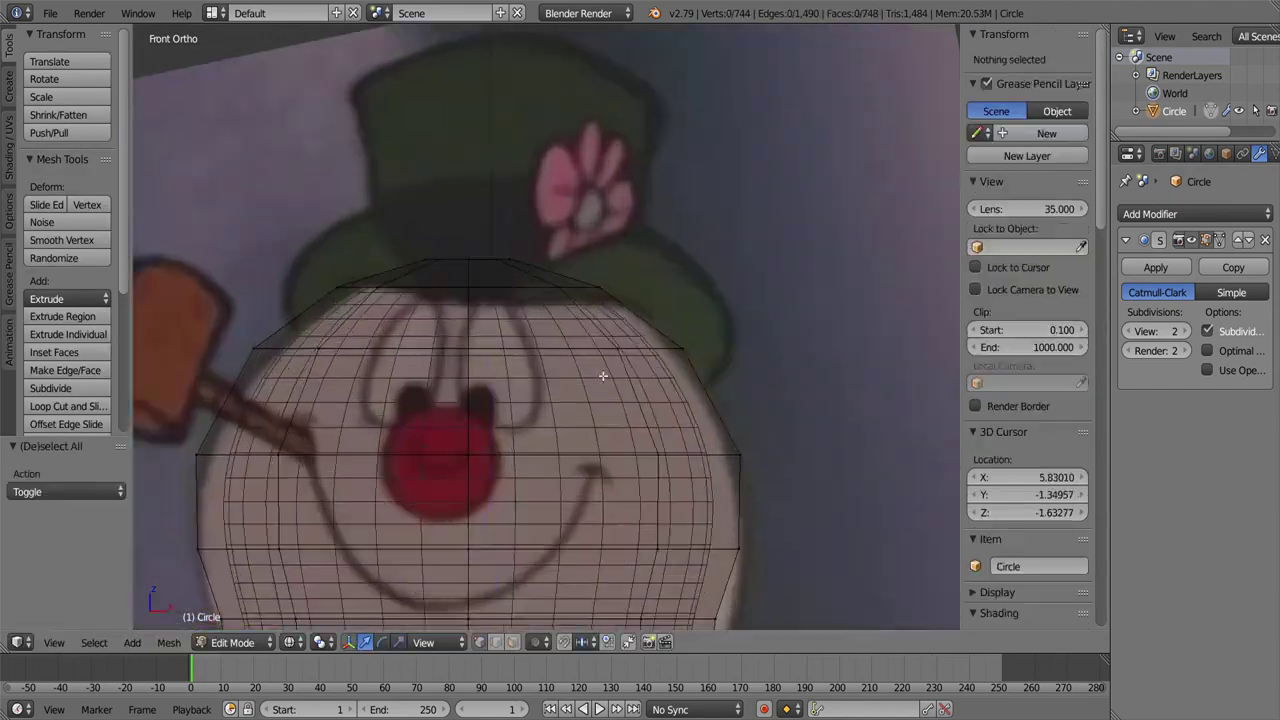
Step: Knife-cut the eye outline into the head and delete its faces to open an eye hole
scroll(603, 376, up, 2)
key(k)
key(z)
click(541, 445)
key(Return)
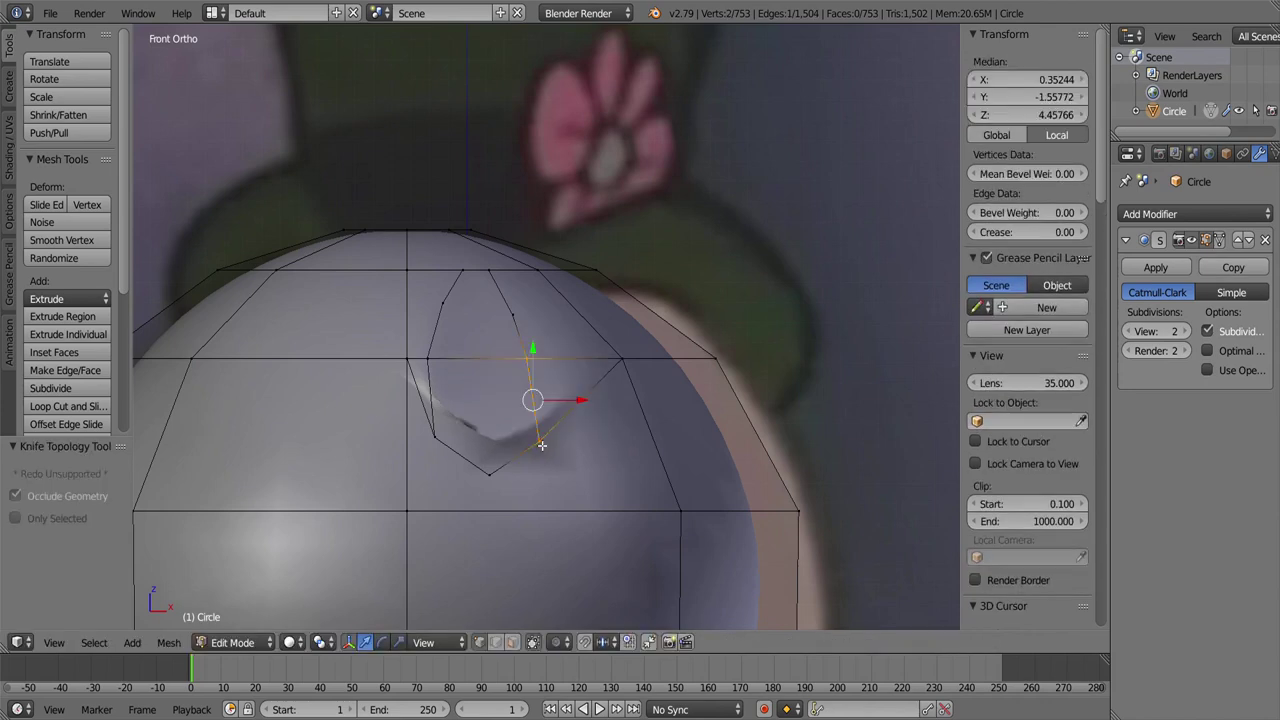
click(486, 345)
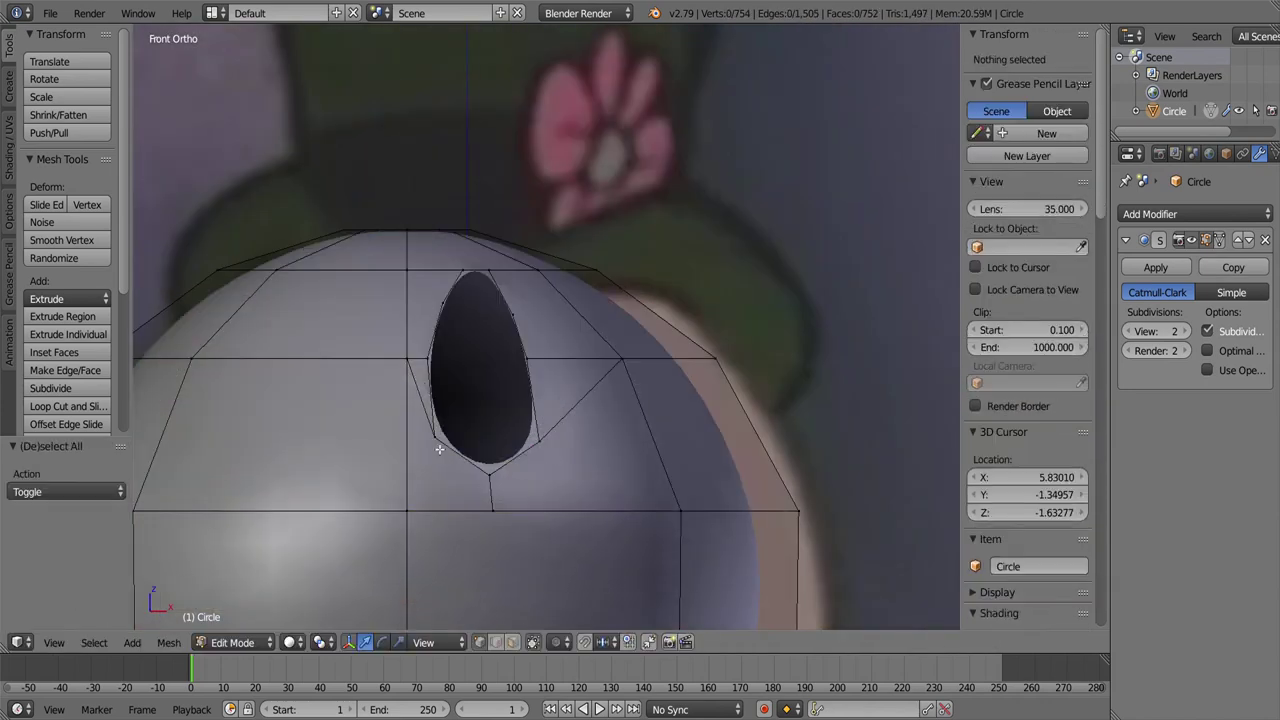
middle_drag(425, 400, 500, 270)
Step: Symmetrize the head mesh, then vertex-slide the lip vertices to form the mouth slit
key(w)
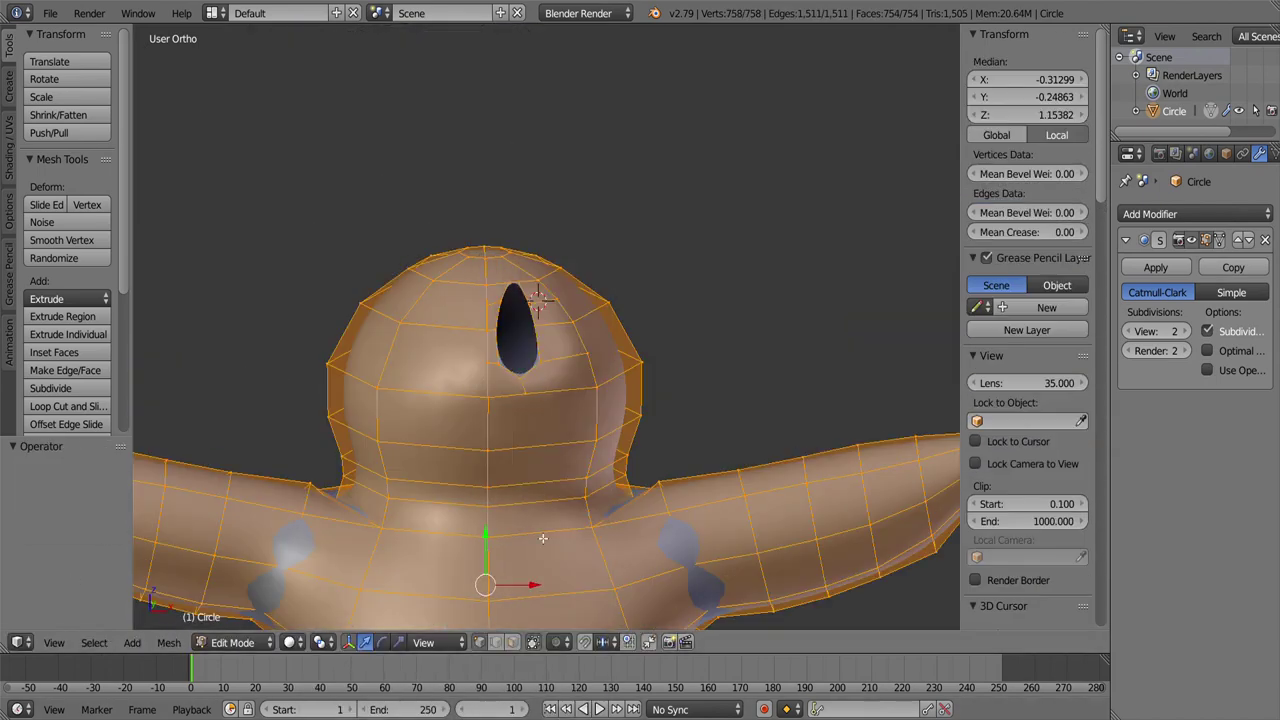
key(w)
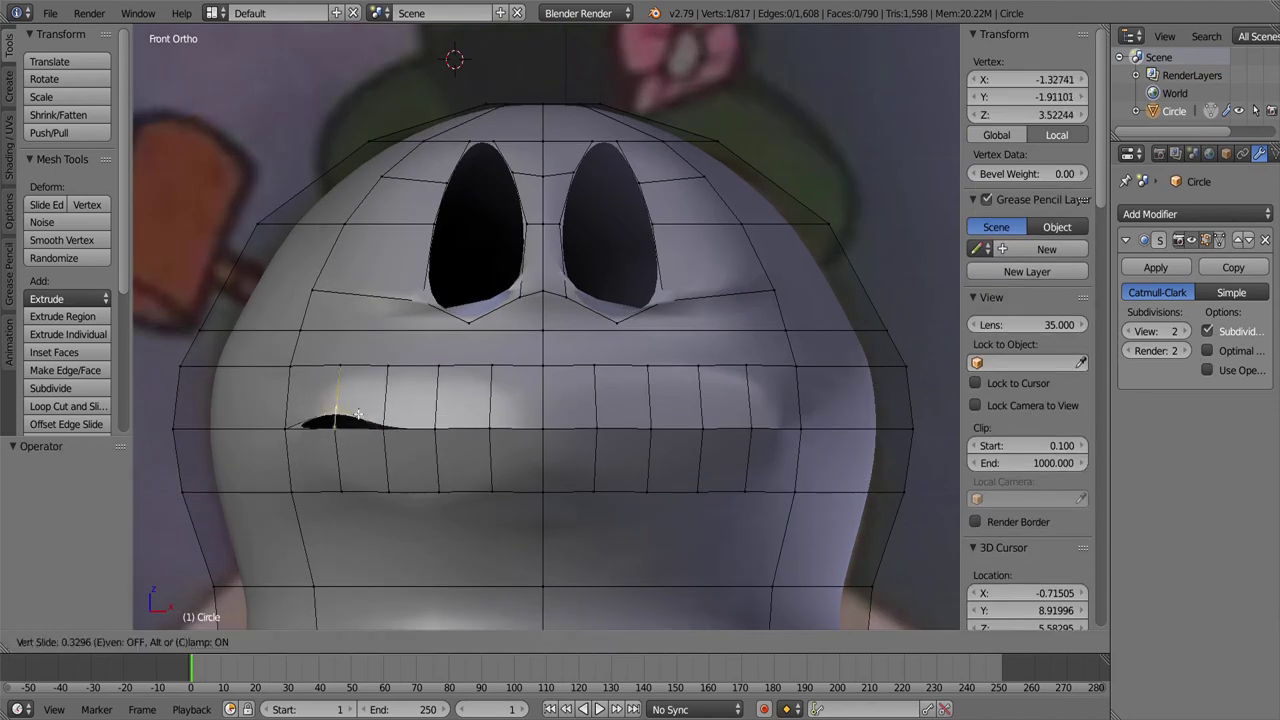
click(545, 427)
scroll(554, 490, up, 3)
scroll(535, 496, down, 1)
right_click(314, 440)
key(shift+v)
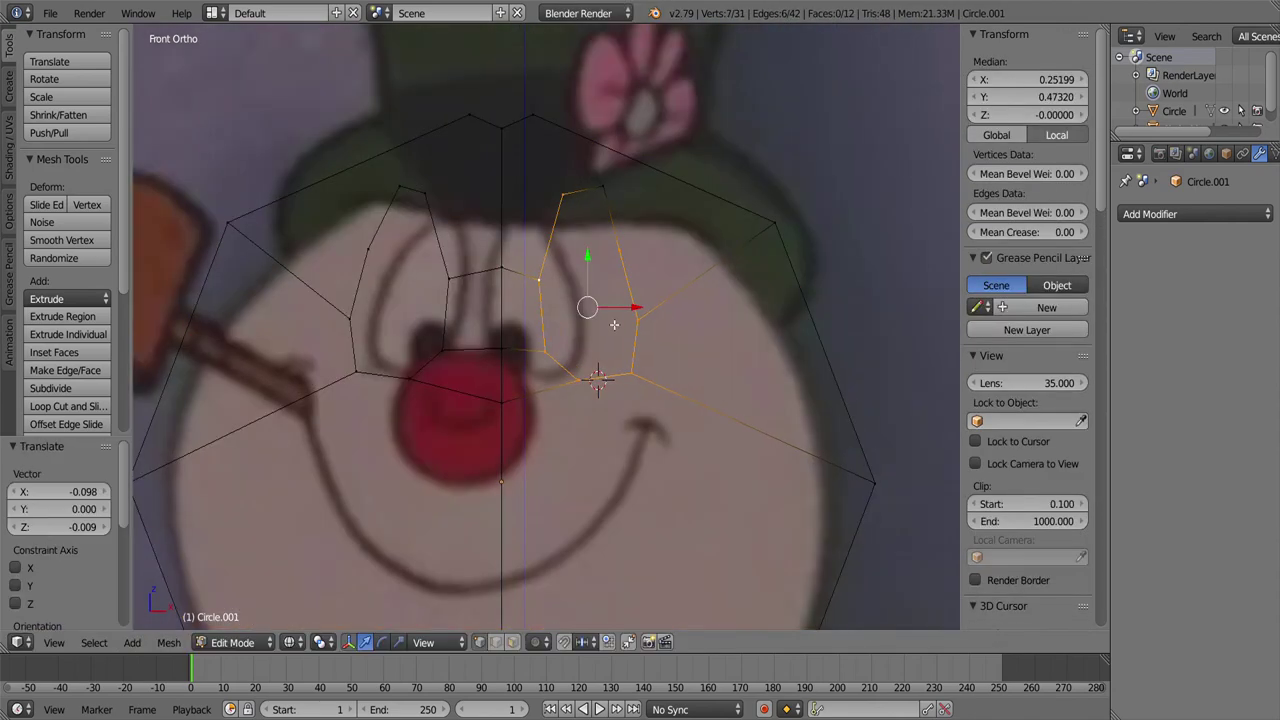
Step: Move the whole face mesh to the right and check it against the side reference
key(a)
key(g)
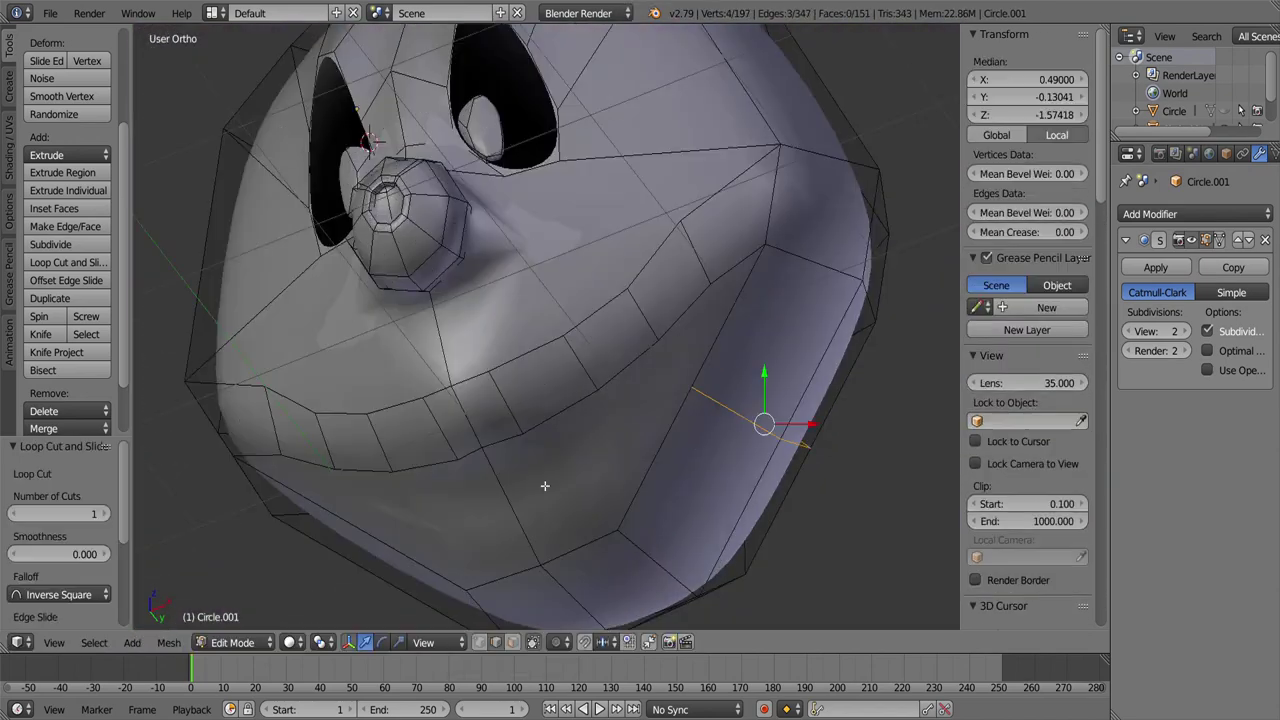
key(a)
middle_drag(549, 620, 654, 449)
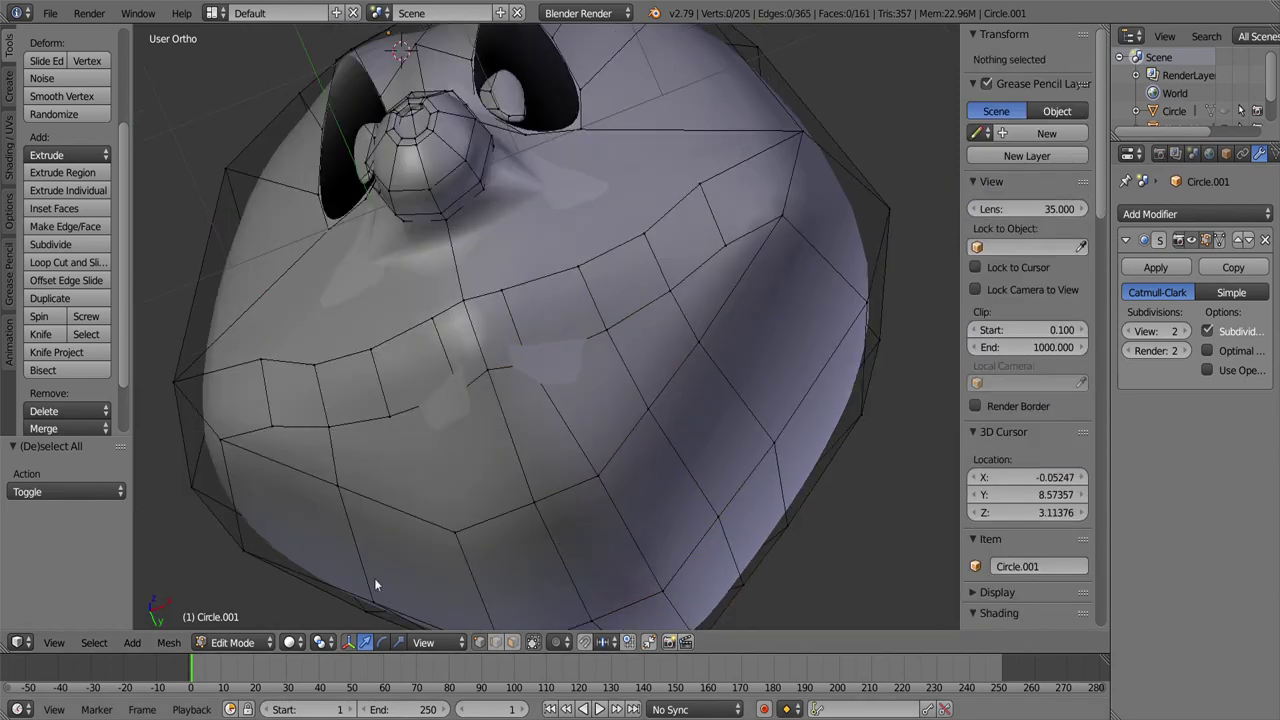
key(KP_3)
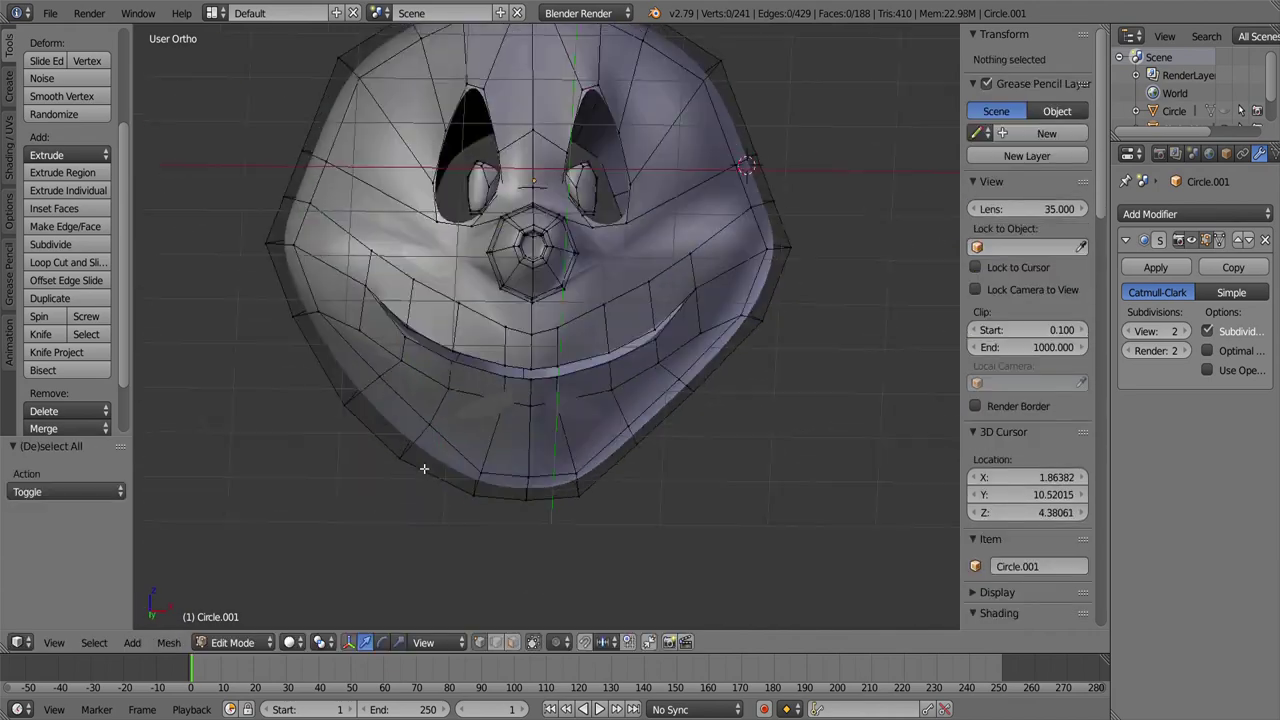
Step: Grab an edge on the face's side to reshape the cheek contour
right_click(422, 441)
key(g)
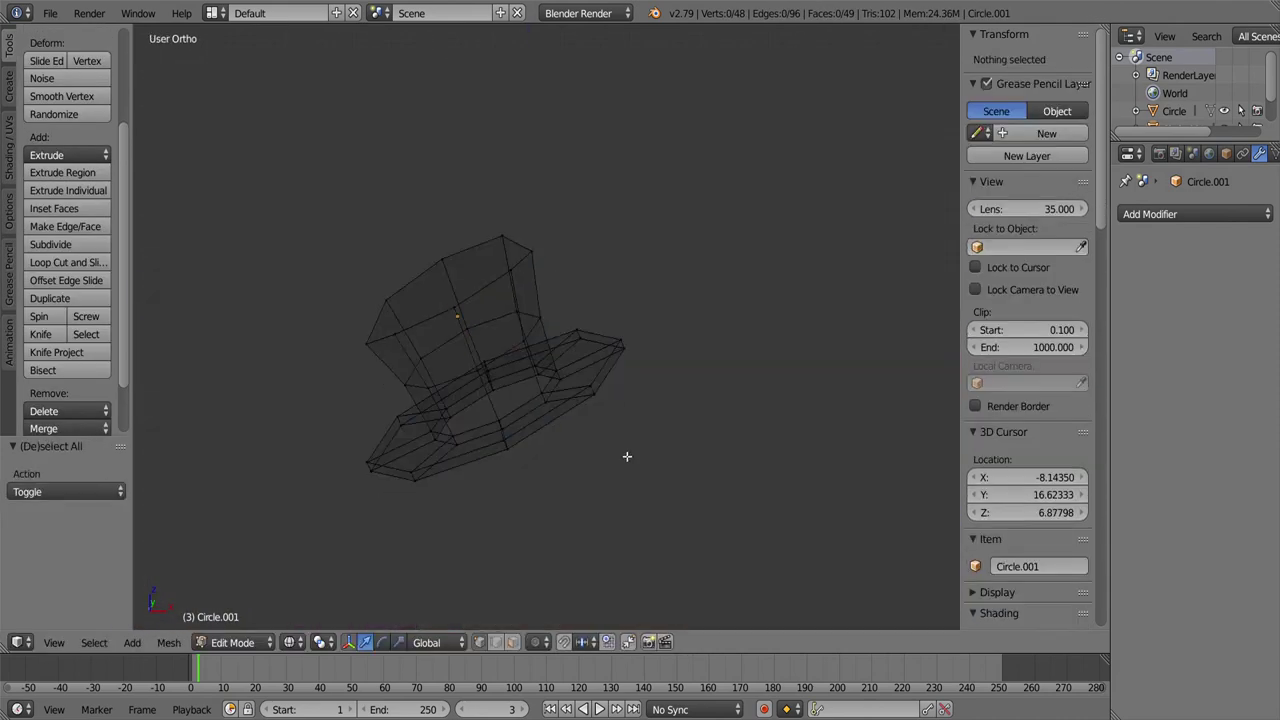
Step: Select the hat brim edge loop for adjustment
alt+right_click(600, 398)
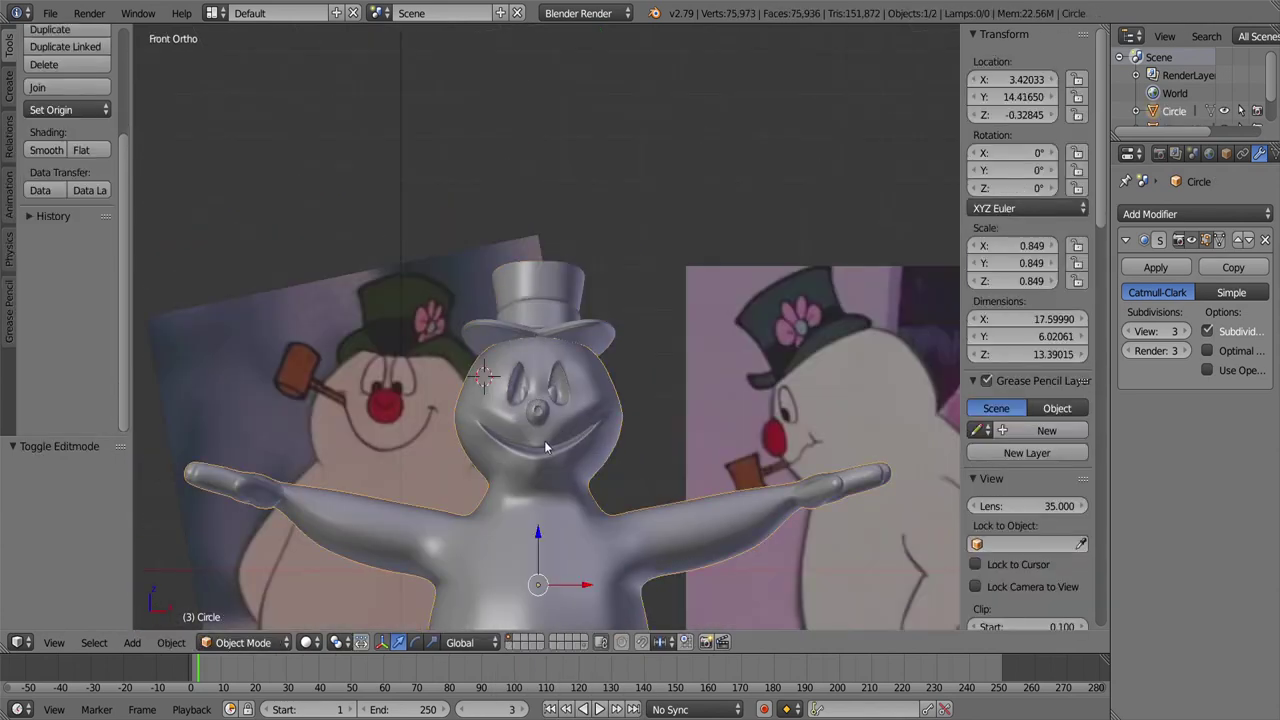
Step: Zoom the view out around the snowman's hat
scroll(544, 440, down, 2)
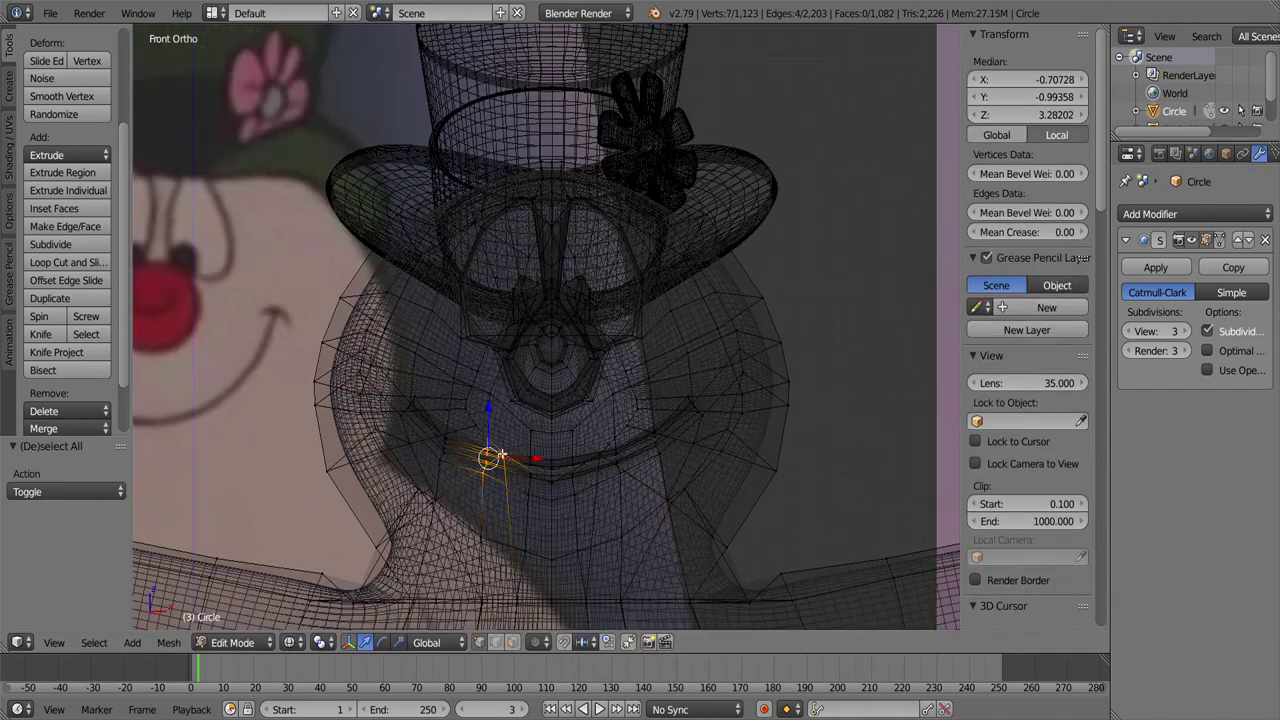
Step: Bring up the mesh specials menu to symmetrize the snowman's body
key(w)
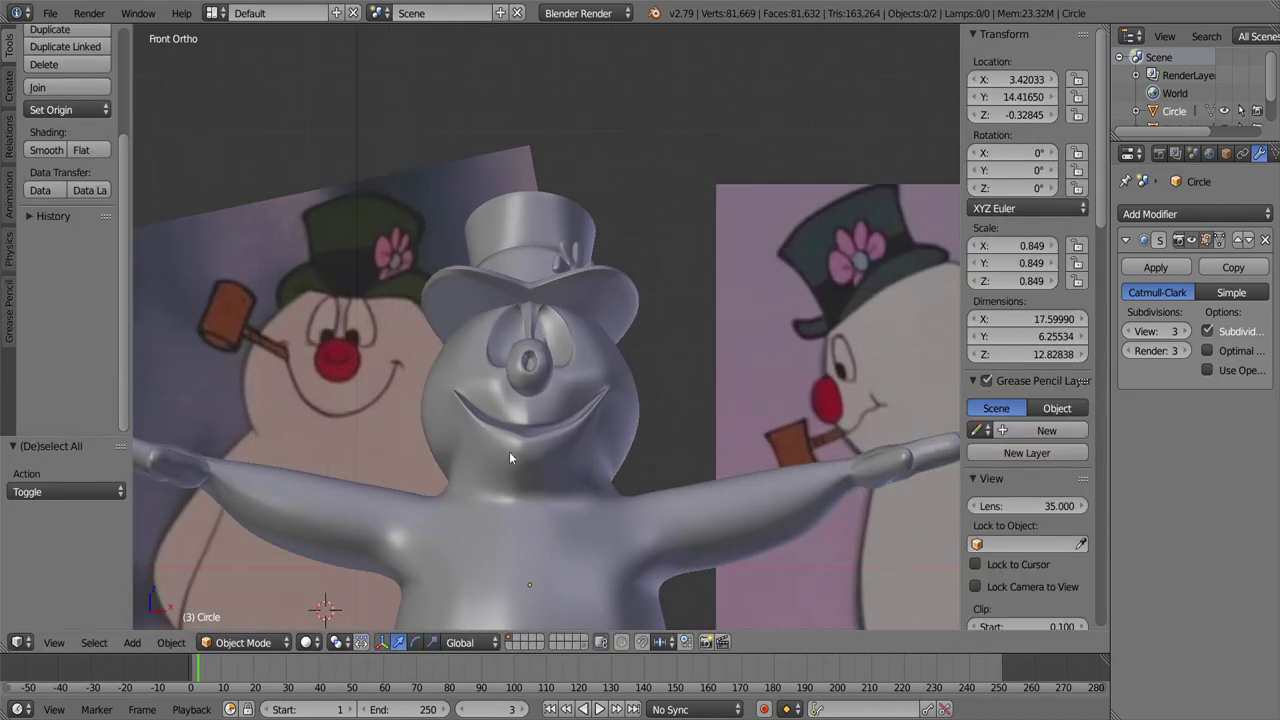
Step: Cancel the accidental hat rotation and deselect everything in the scene
key(Escape)
key(a)
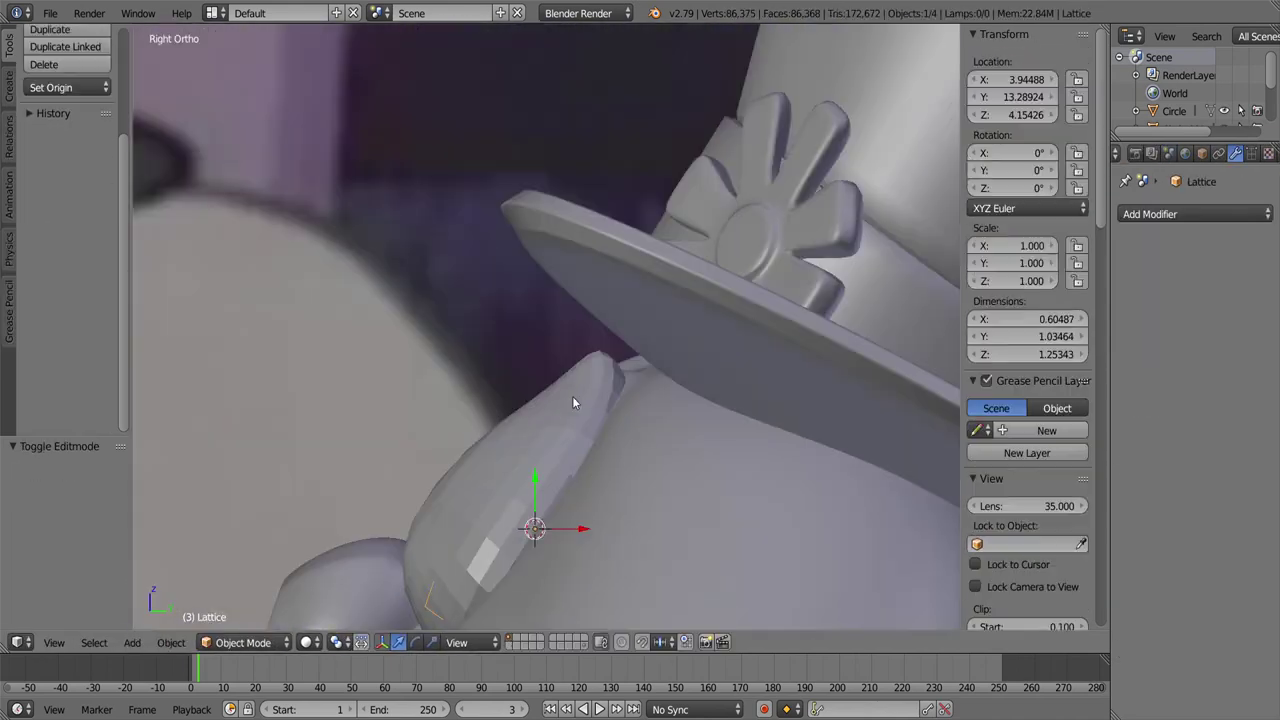
Step: Switch the face lattice between Edit and Object Mode, then deselect all its points
click(245, 645)
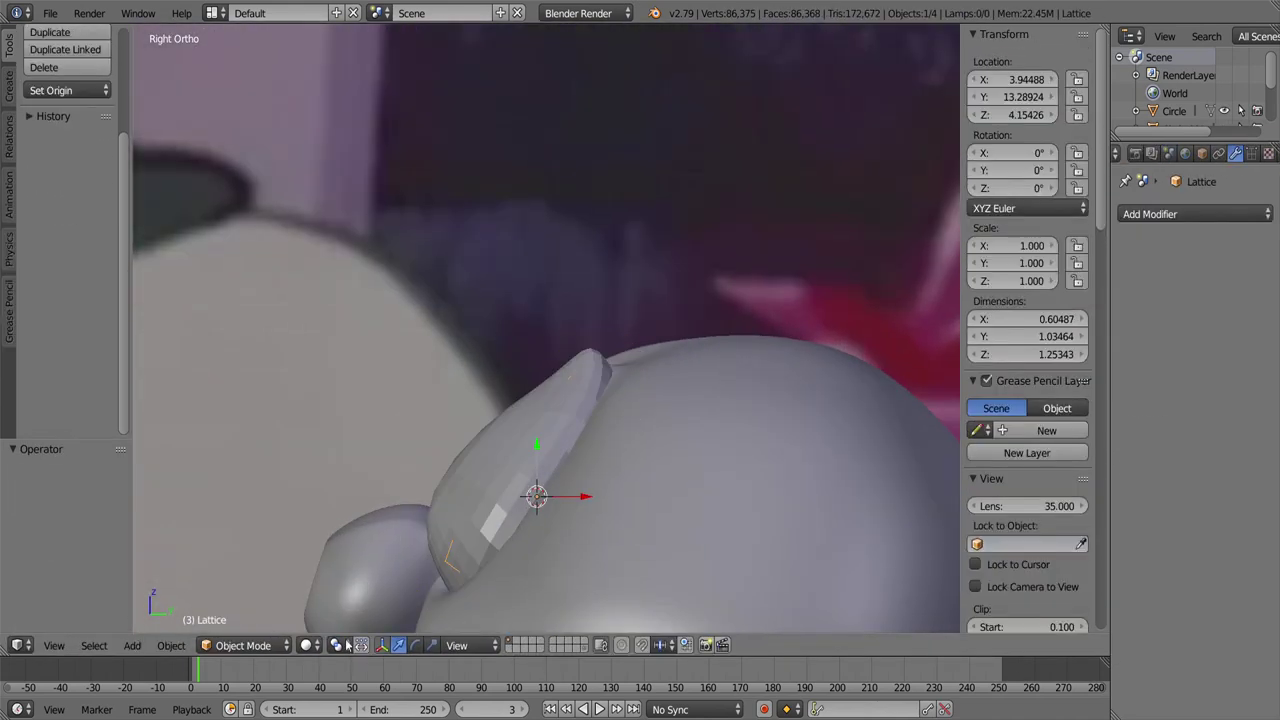
key(Tab)
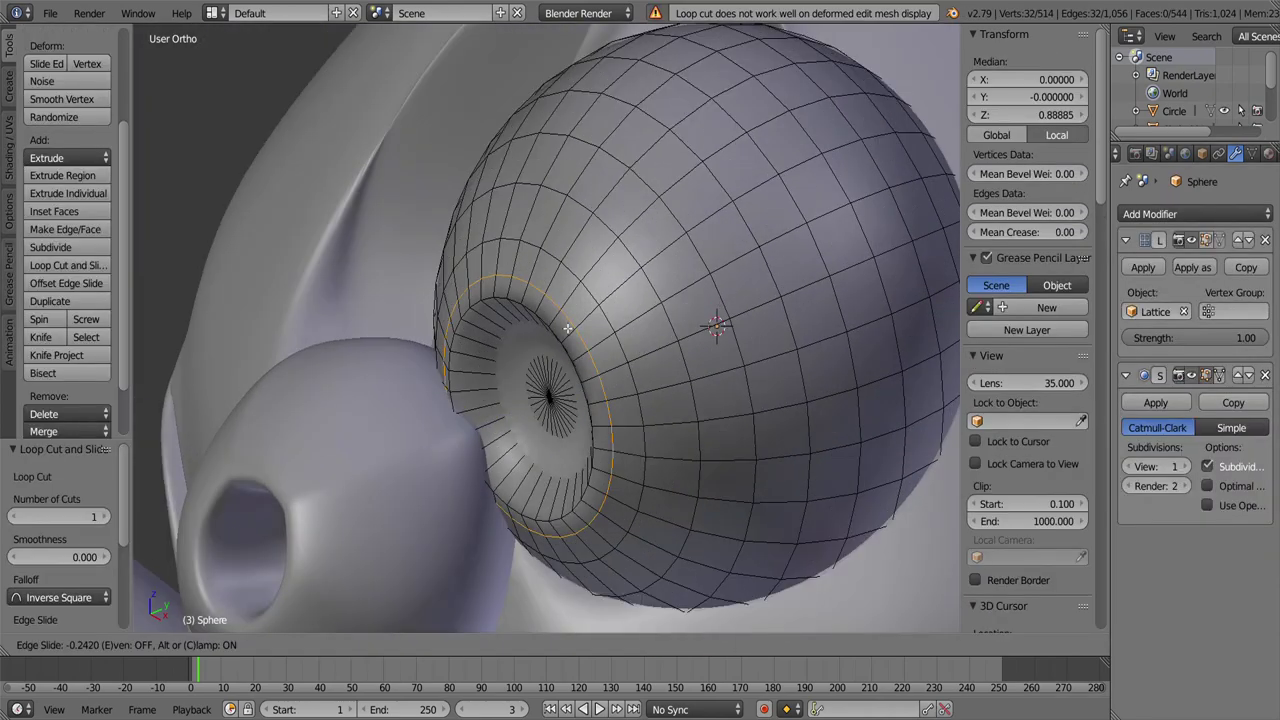
click(232, 645)
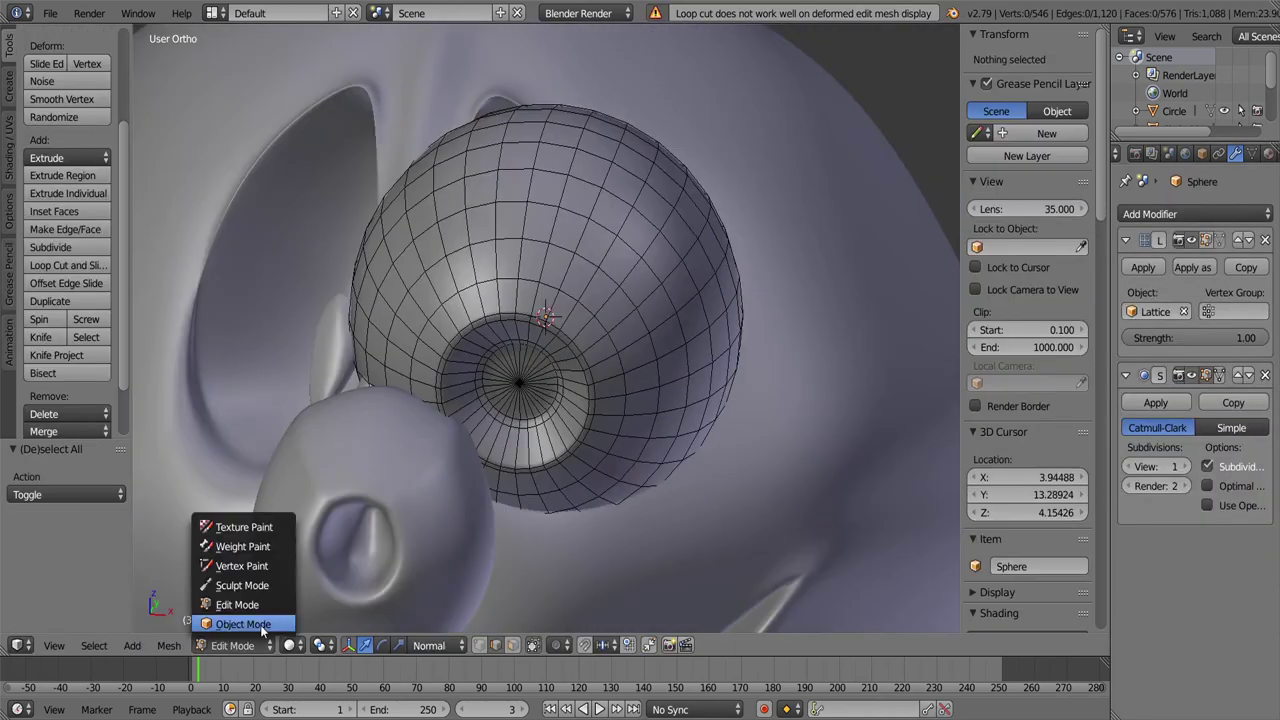
click(260, 623)
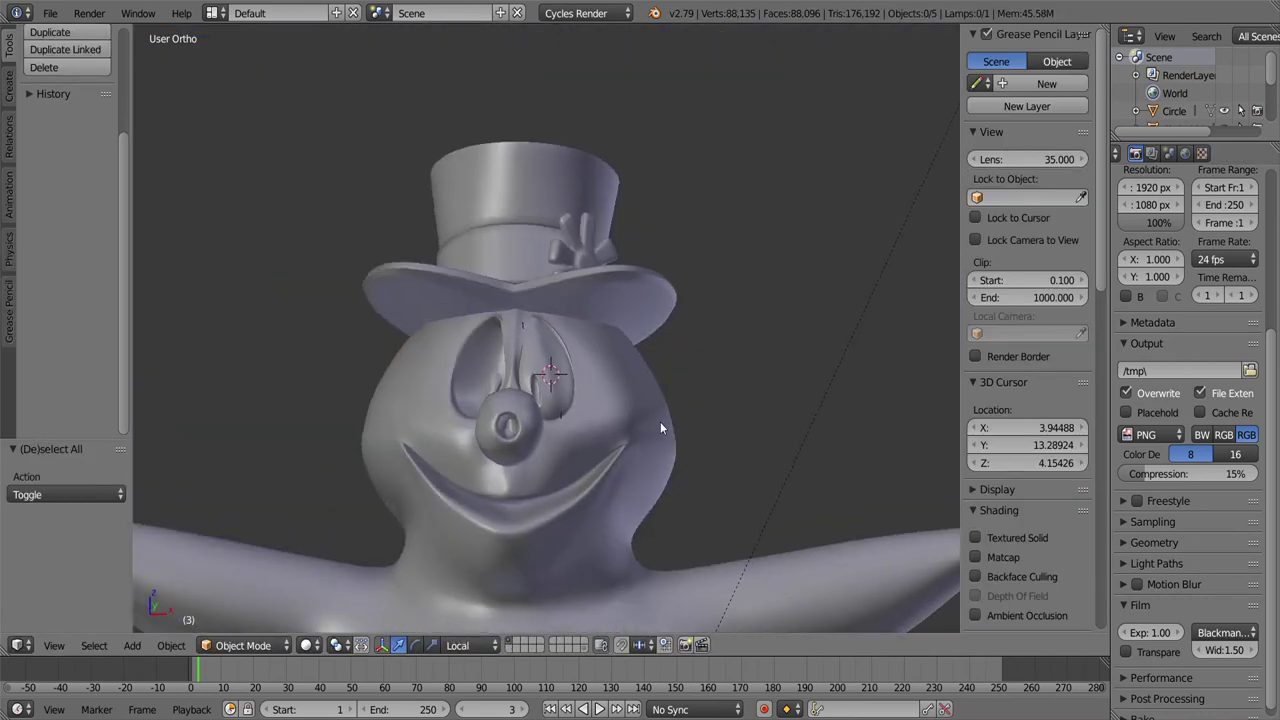
click(243, 645)
click(257, 609)
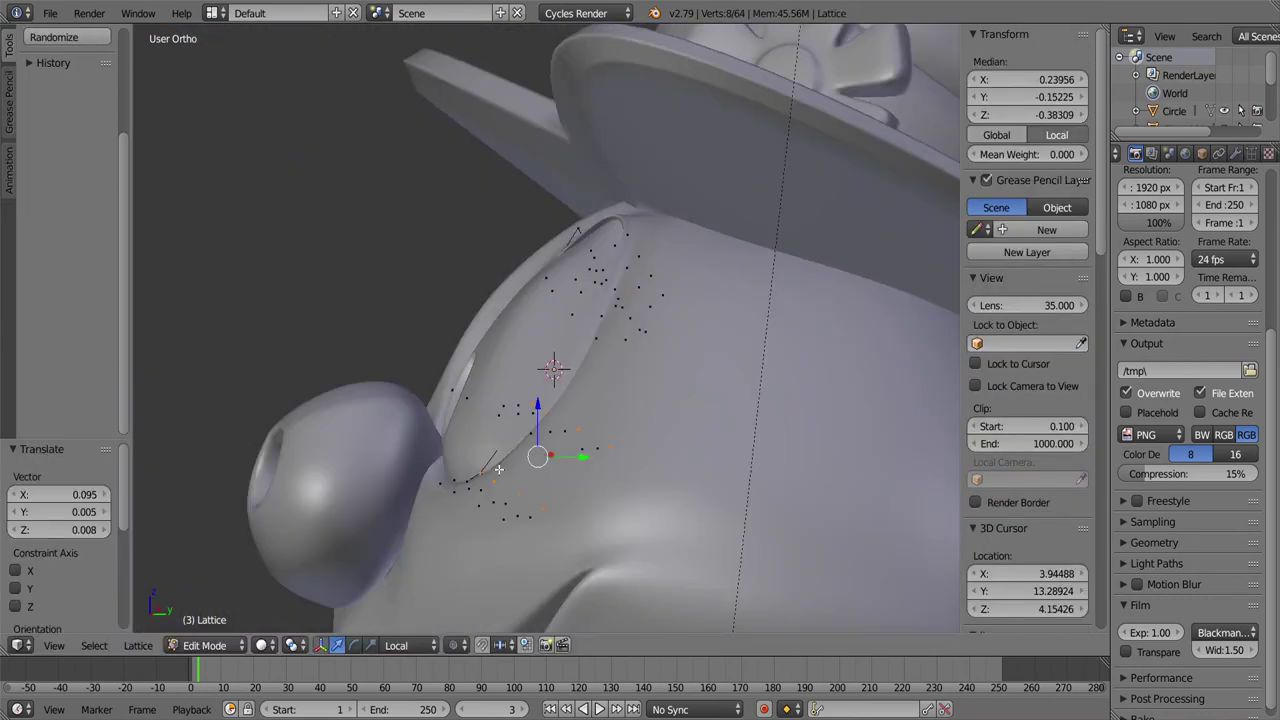
key(a)
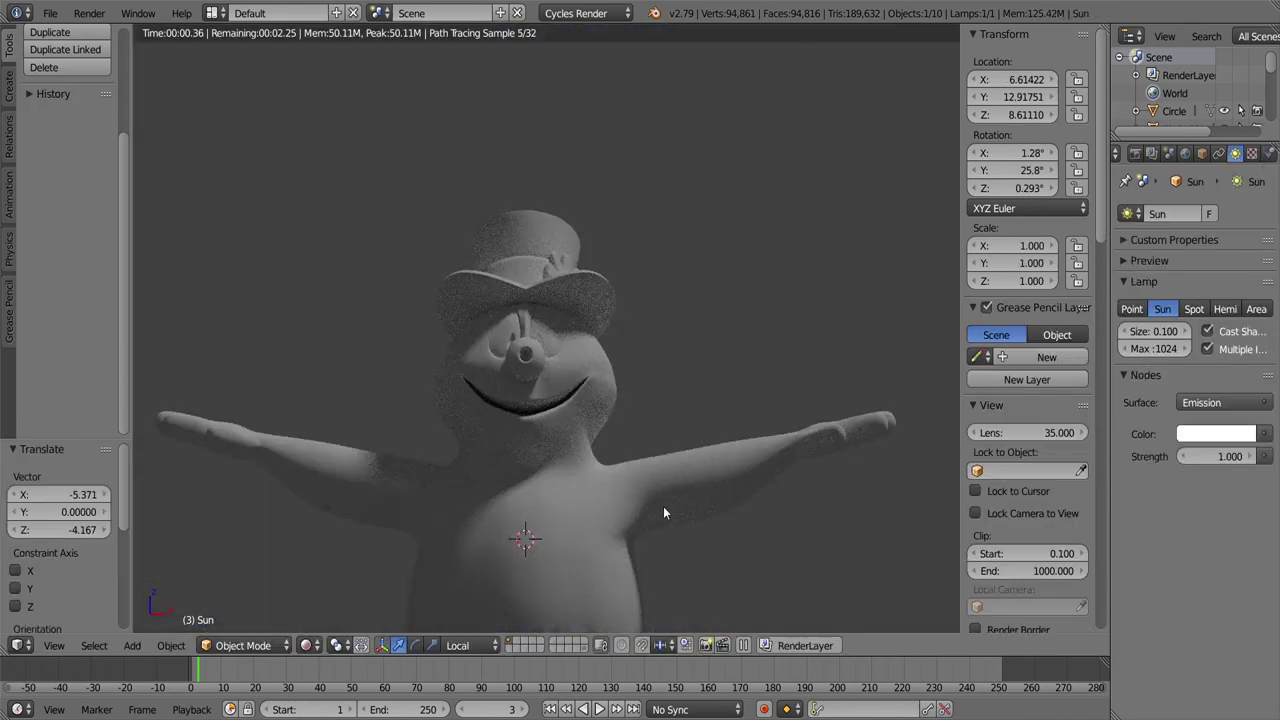
Step: Confirm the Sun lamp's 26.9° X rotation and start rotating it about global Z
click(692, 400)
key(r)
key(z)
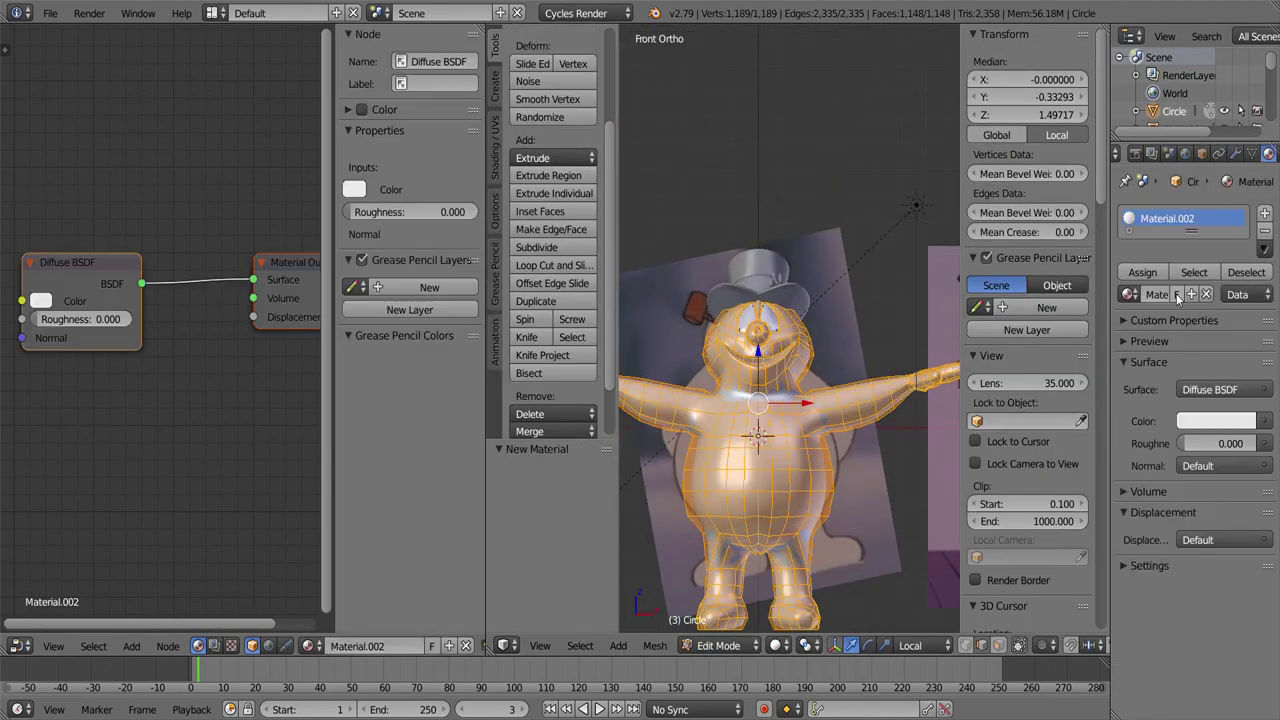
Step: Return the viewport to Solid shading and put the hat into Edit Mode
click(809, 591)
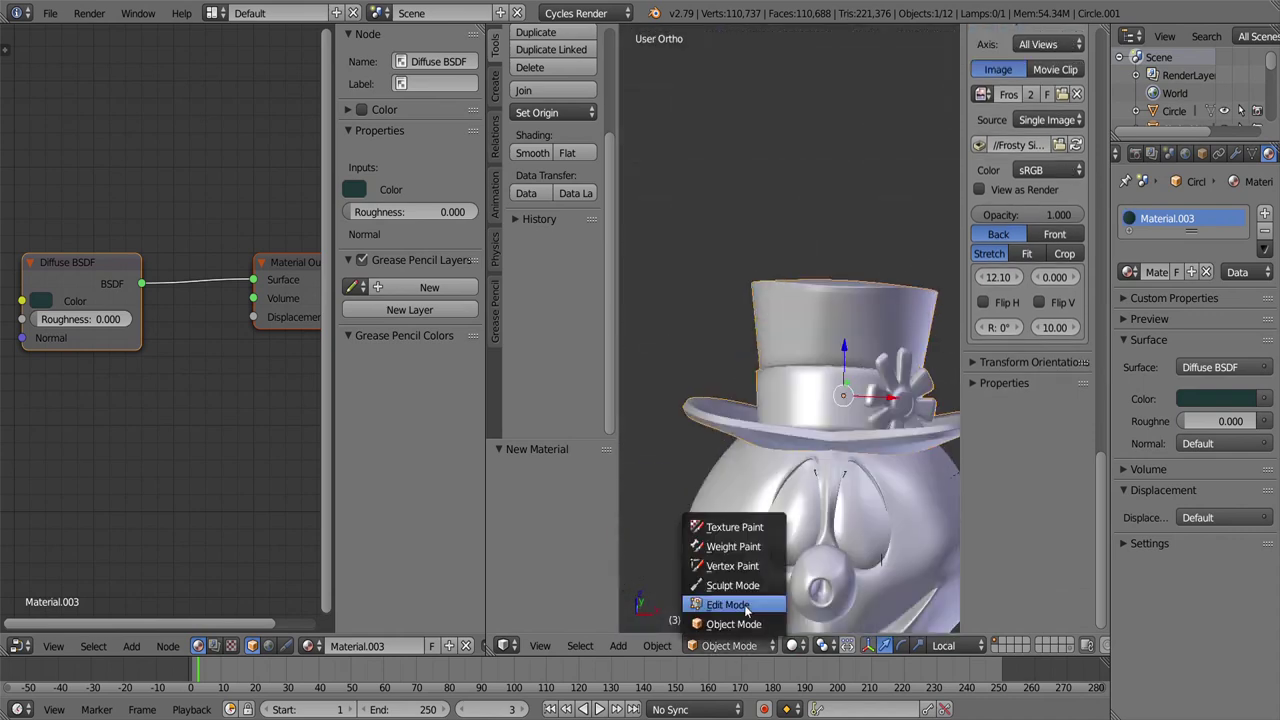
click(745, 606)
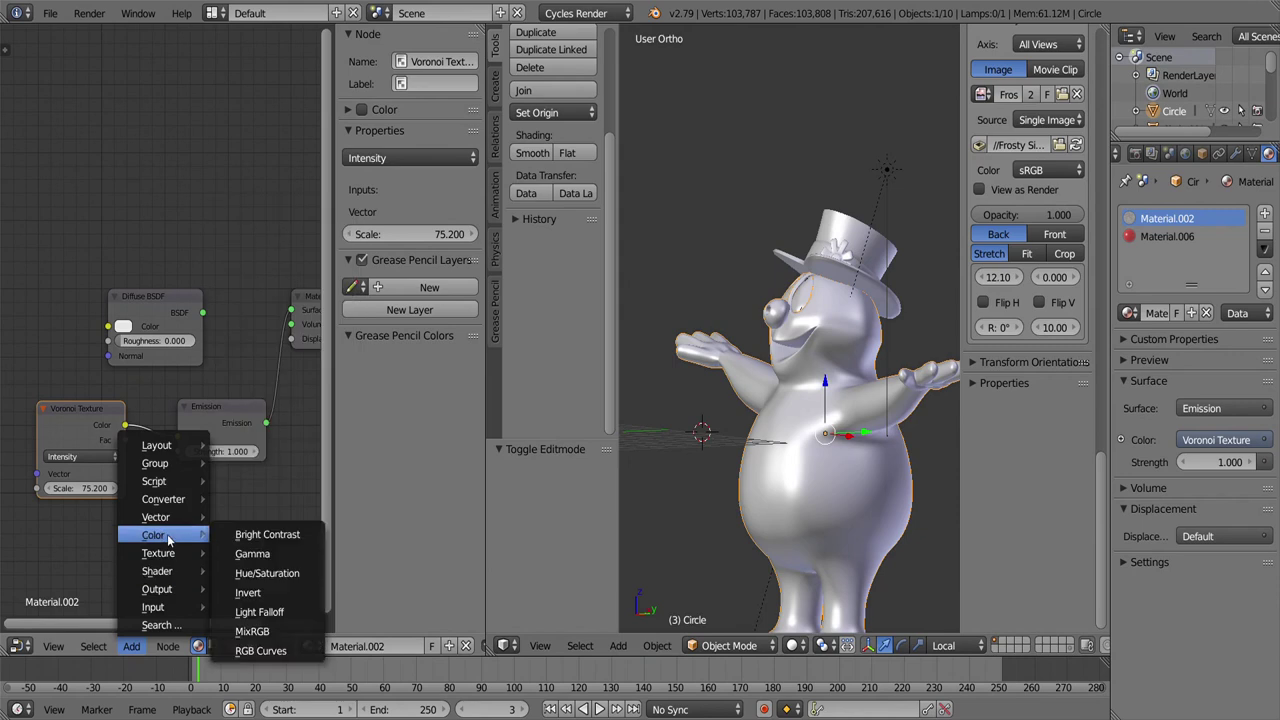
Step: Create the blank Voronoi Baked image and bake the Voronoi texture into it
click(225, 704)
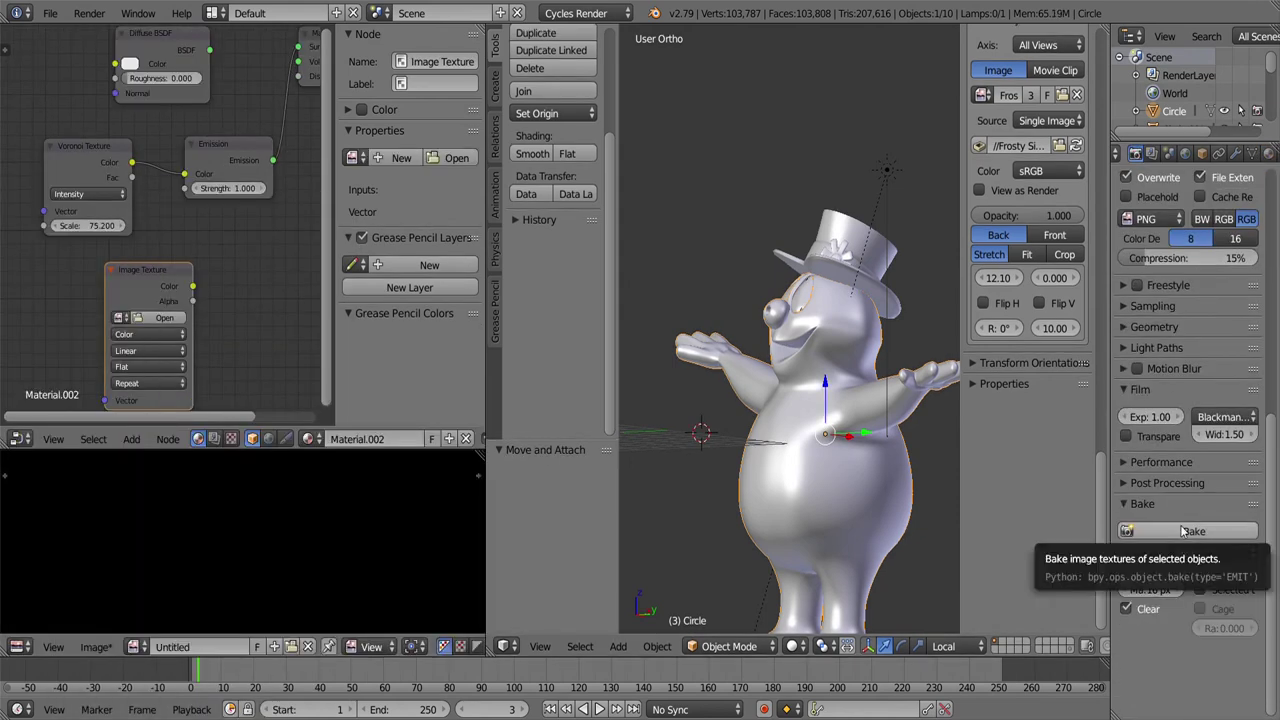
click(1194, 531)
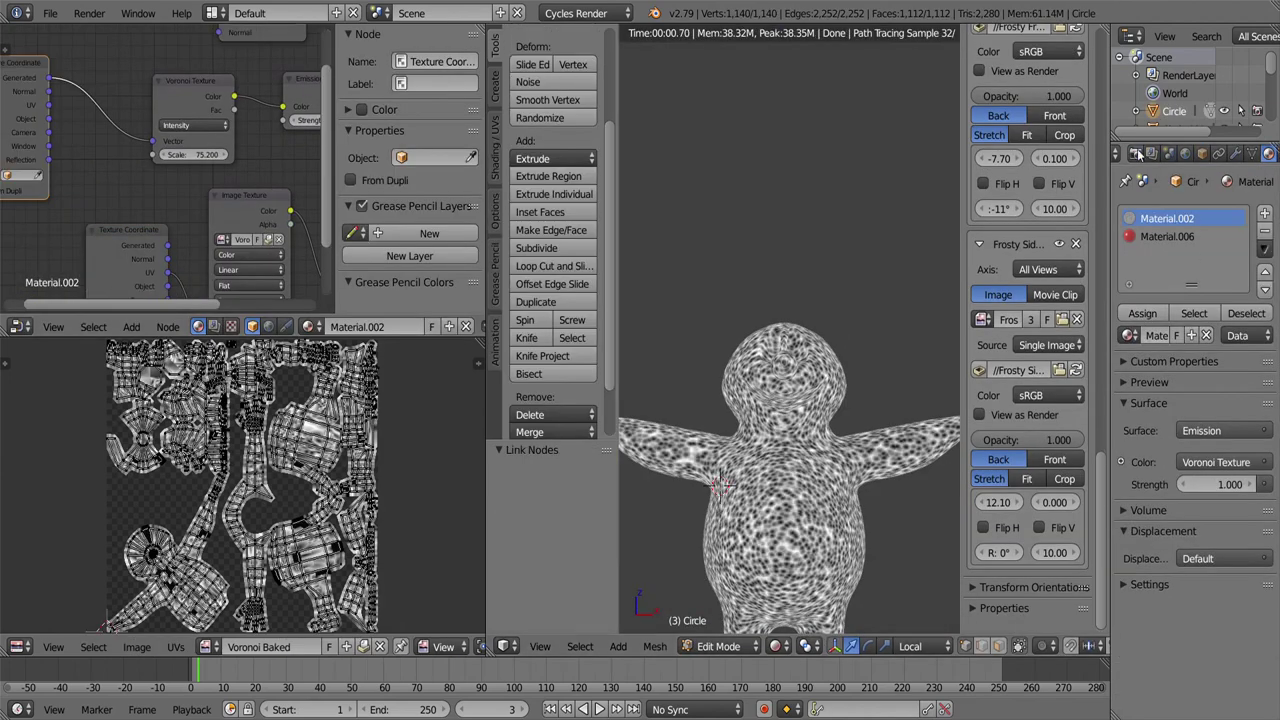
click(1136, 153)
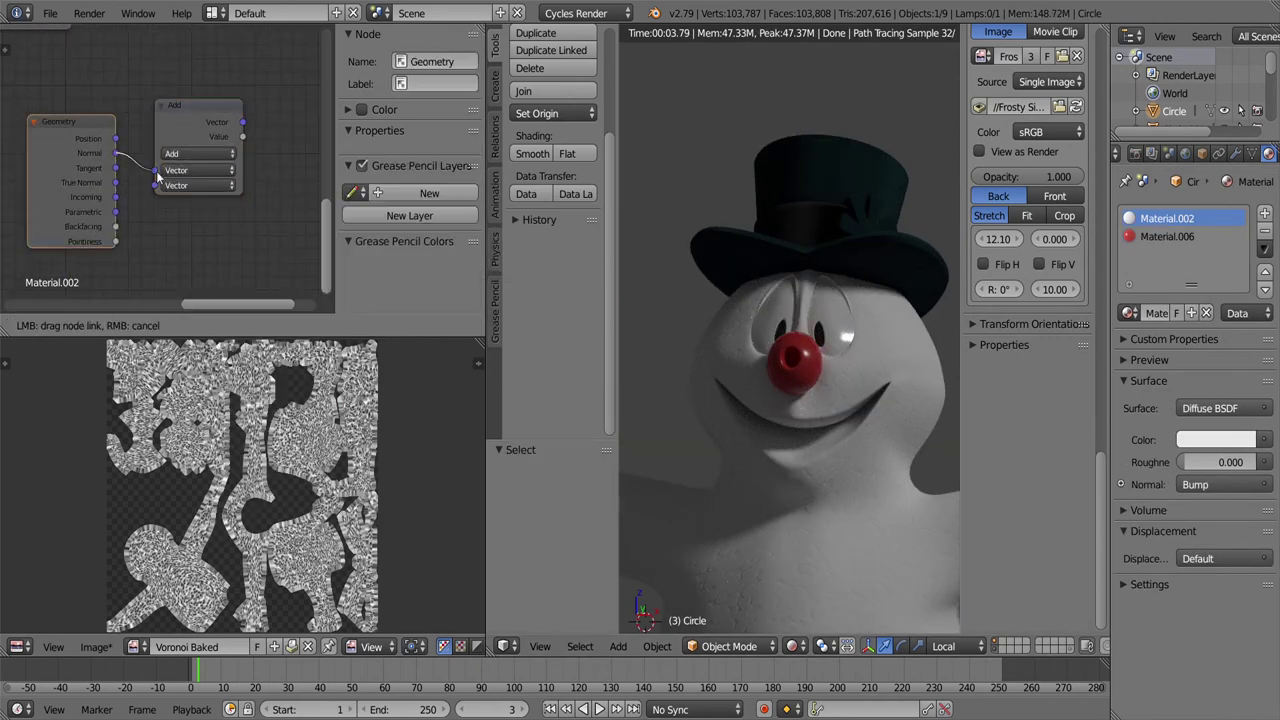
Step: Add a ColorRamp to the body material and set its stop colour to pale lavender
click(131, 326)
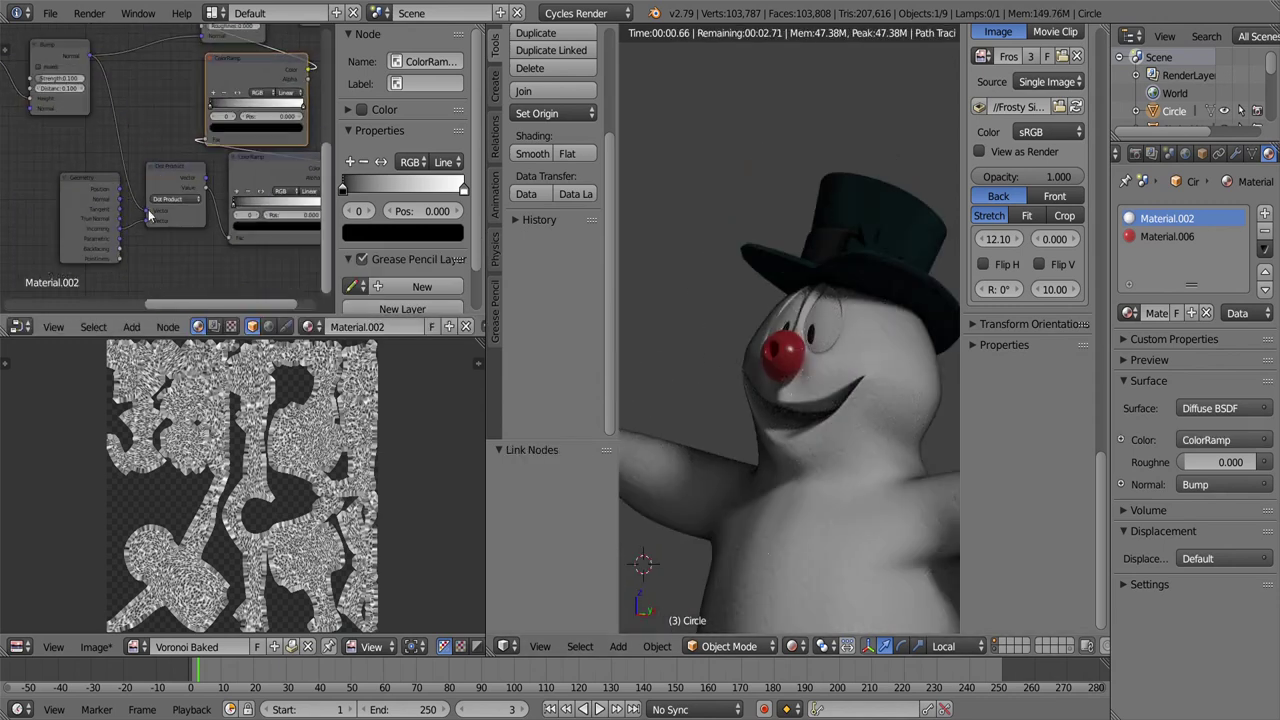
click(240, 202)
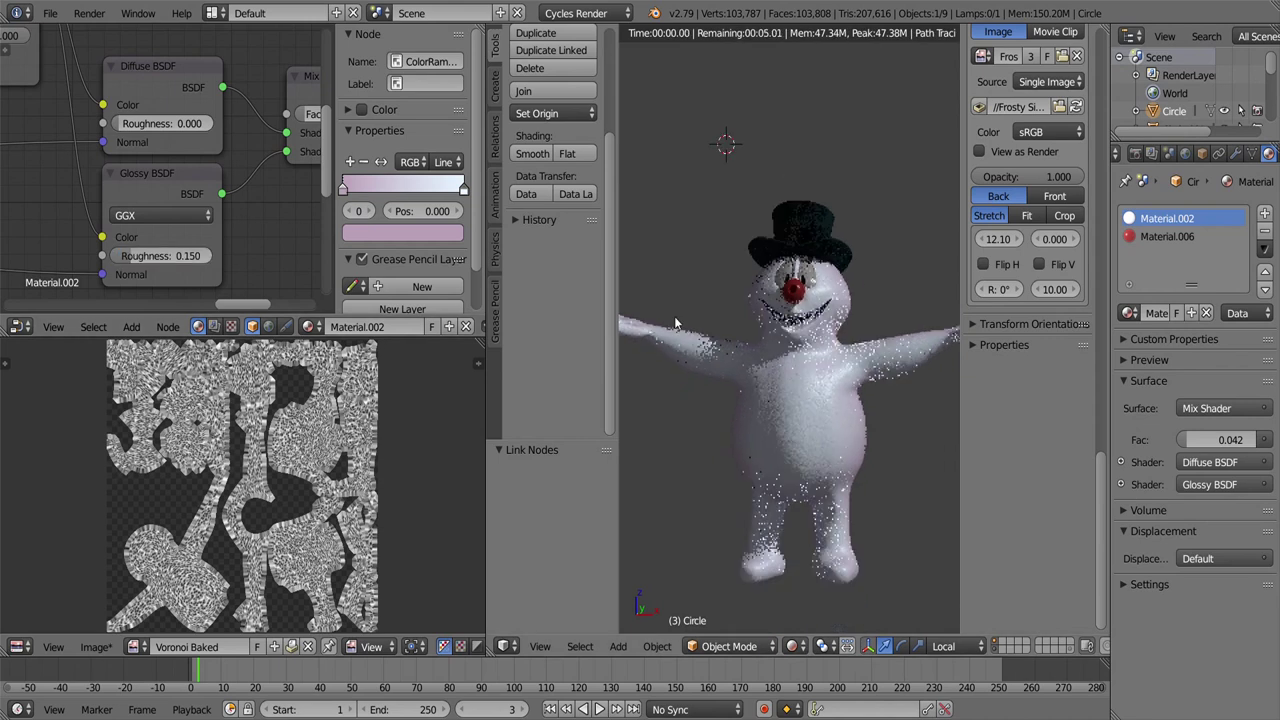
click(131, 327)
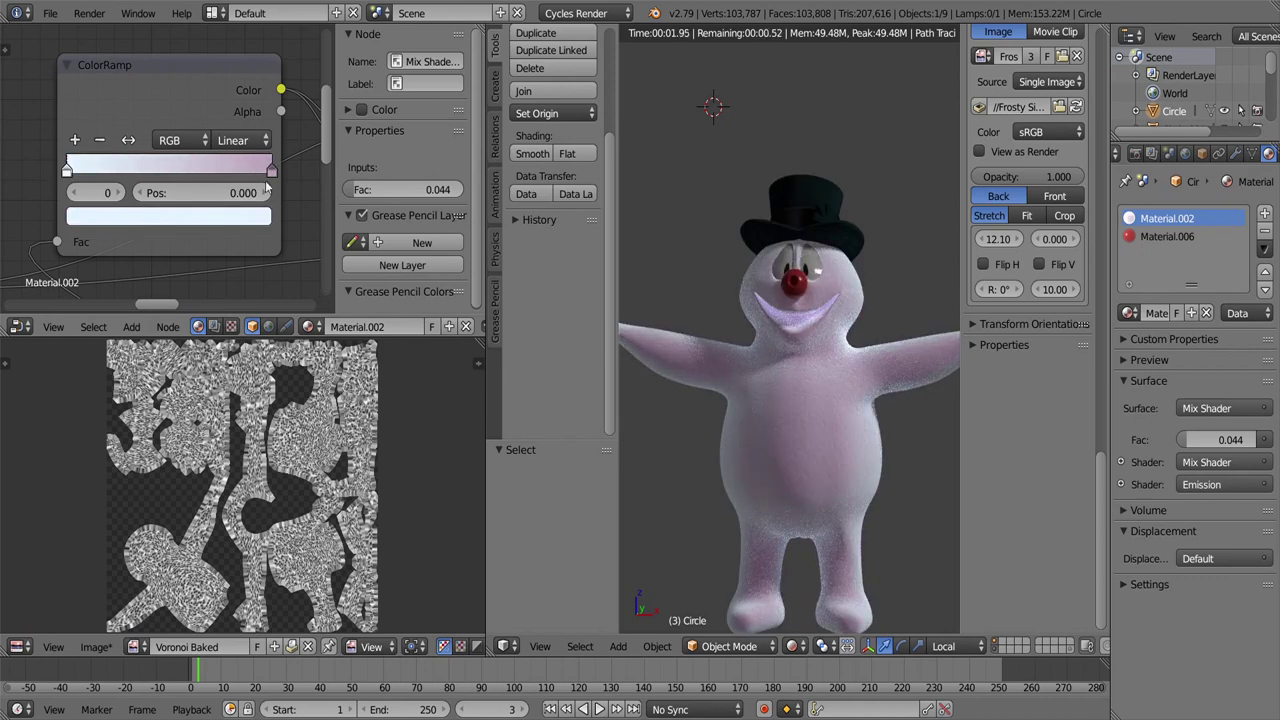
click(168, 216)
click(153, 320)
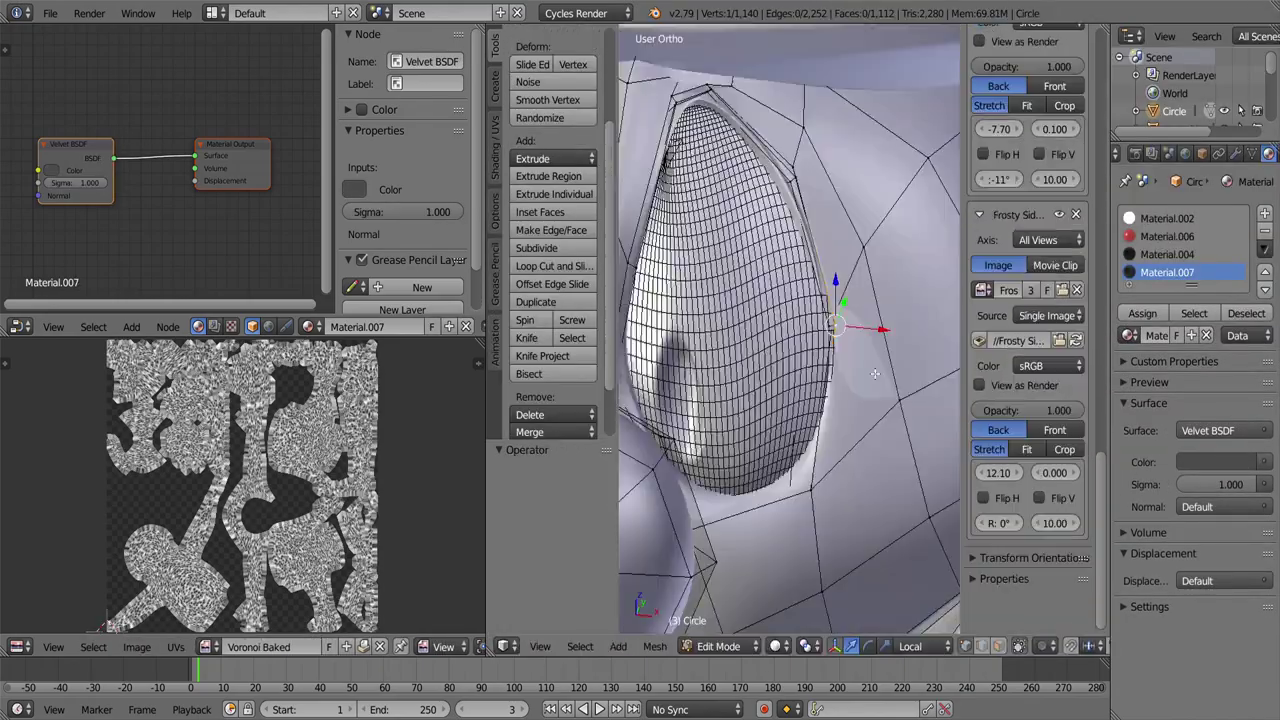
Step: View the eye mesh in Wireframe, Solid, then Rendered shading, and deselect all vertices
click(775, 645)
click(700, 611)
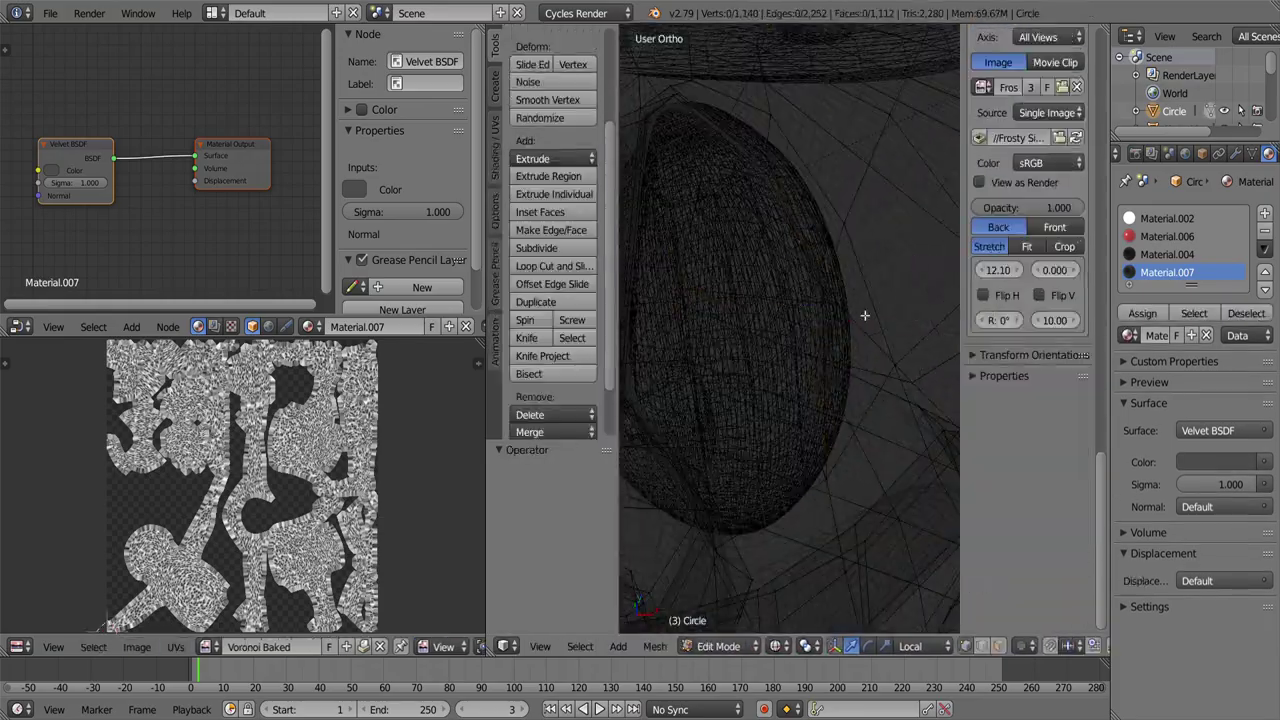
click(814, 587)
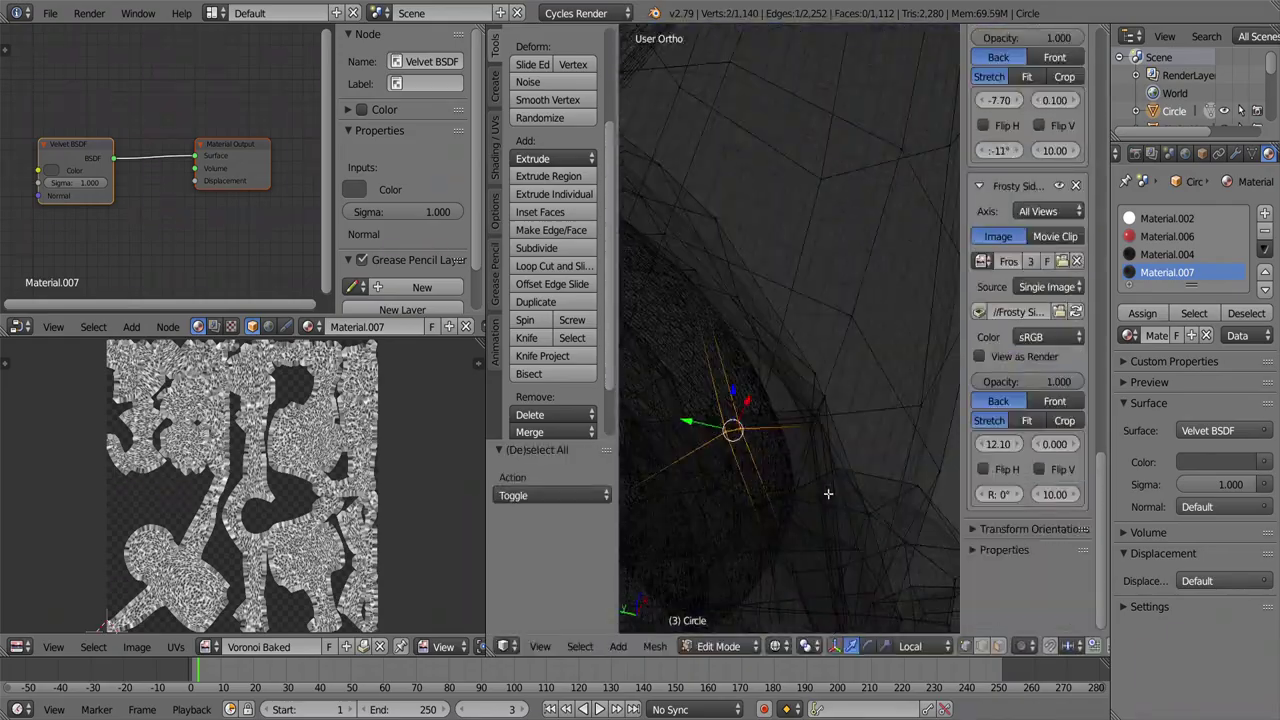
click(828, 527)
key(a)
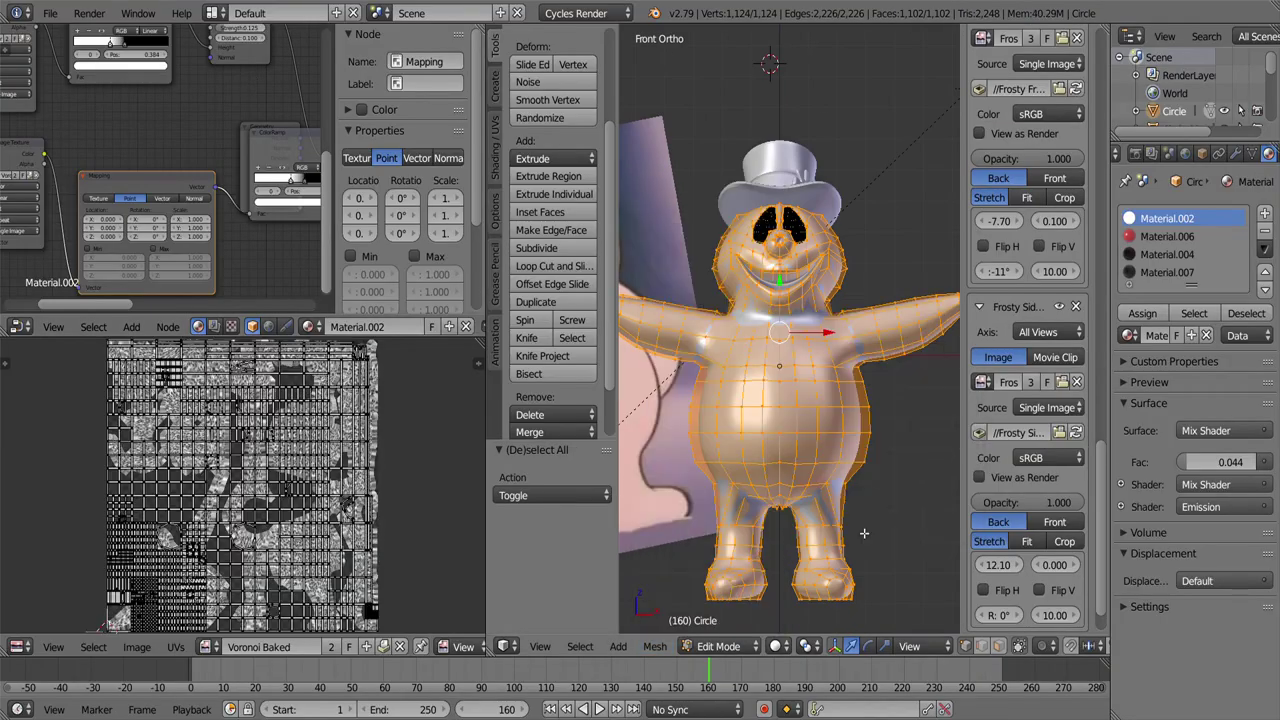
Step: Bake the body texture into the Voronoi image node and pack the baked image into the file
key(Home)
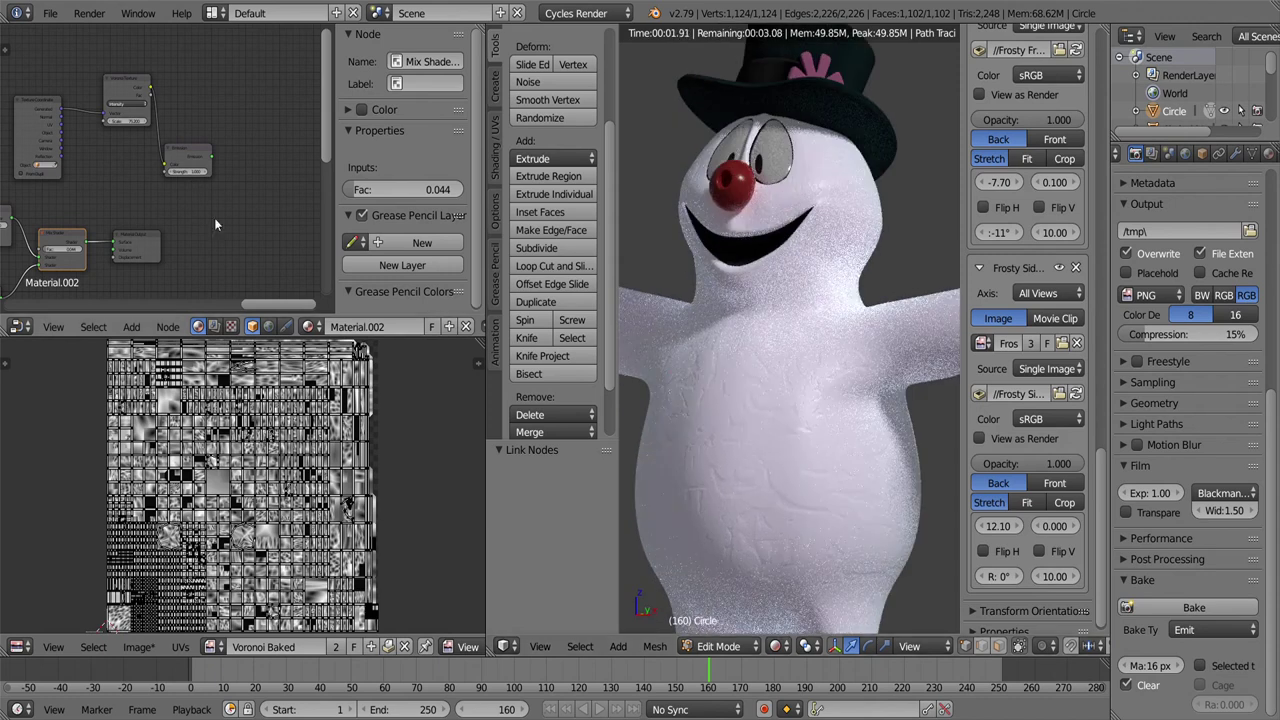
click(252, 310)
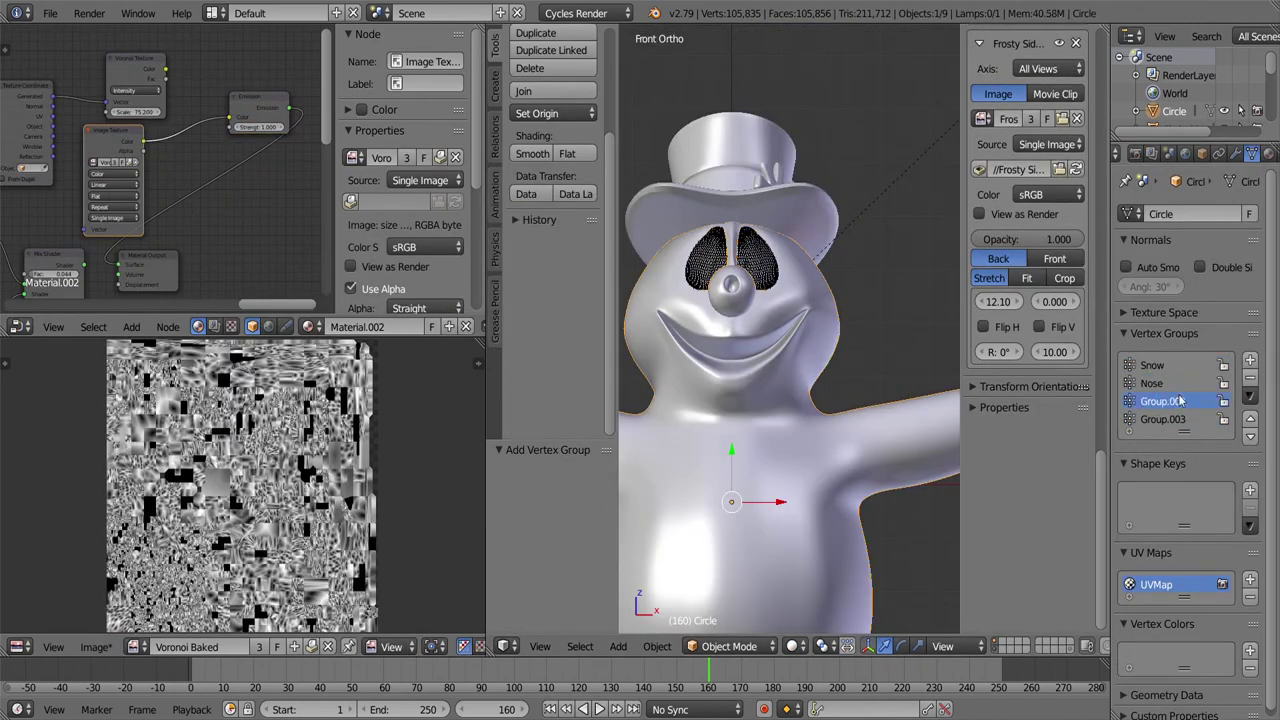
click(727, 606)
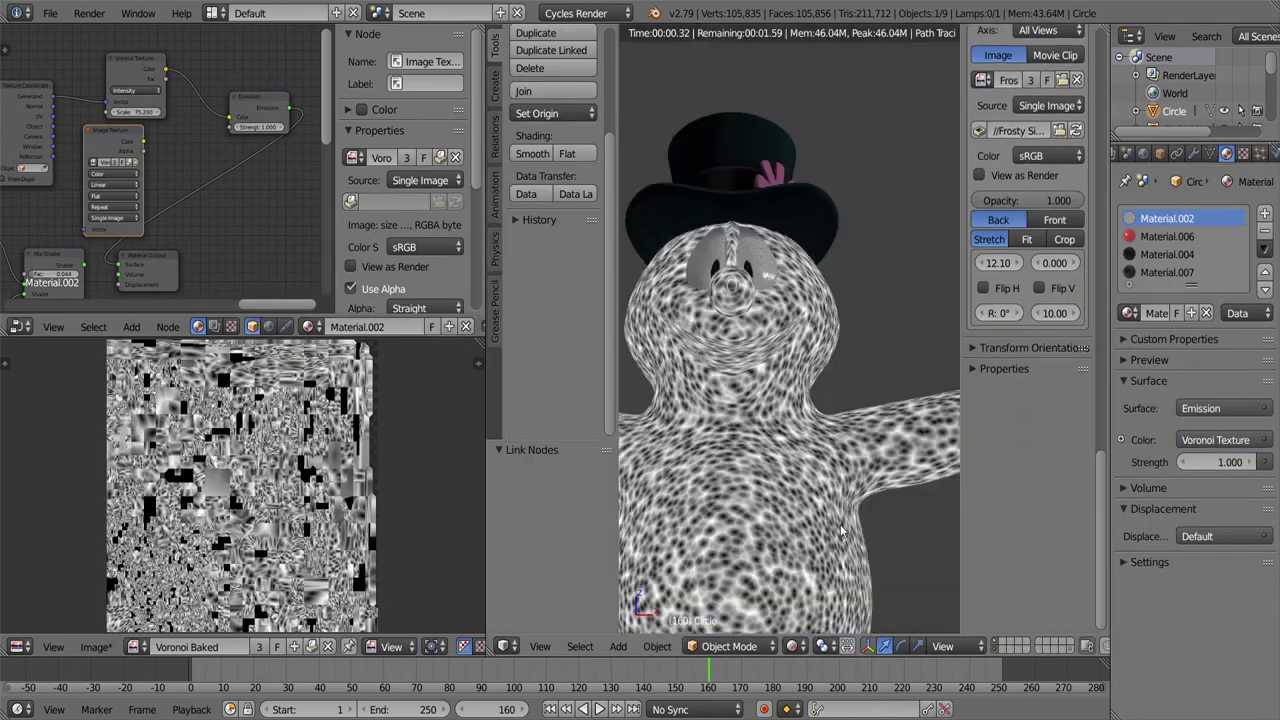
click(1188, 608)
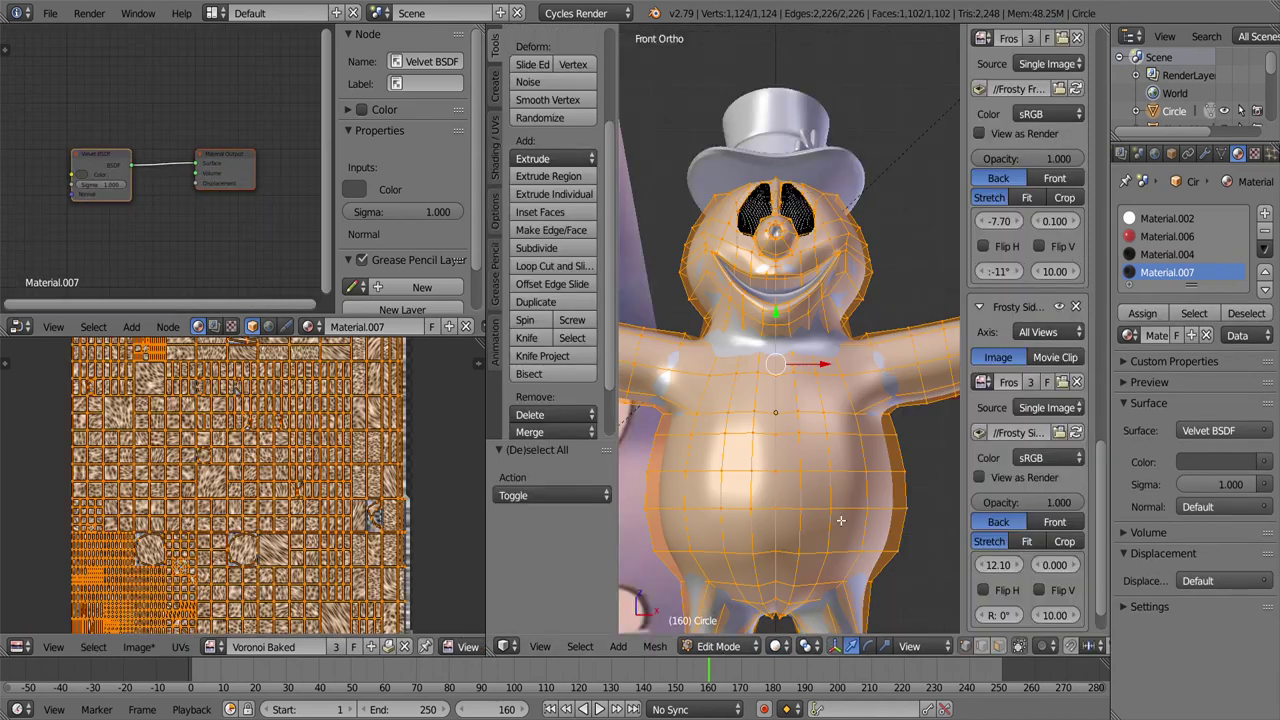
click(137, 647)
click(180, 600)
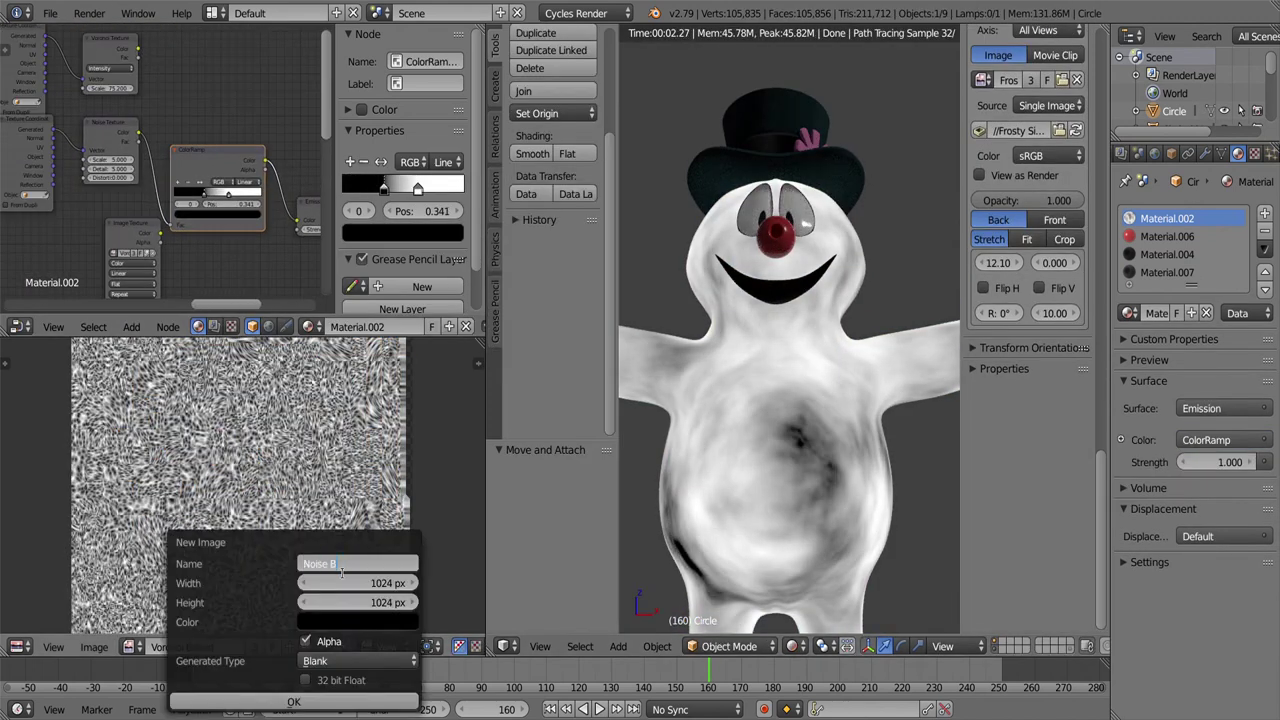
Step: Bake the noise colour ramp into a new 1024×1024 'Noise Baked' image and reconnect it
click(1160, 606)
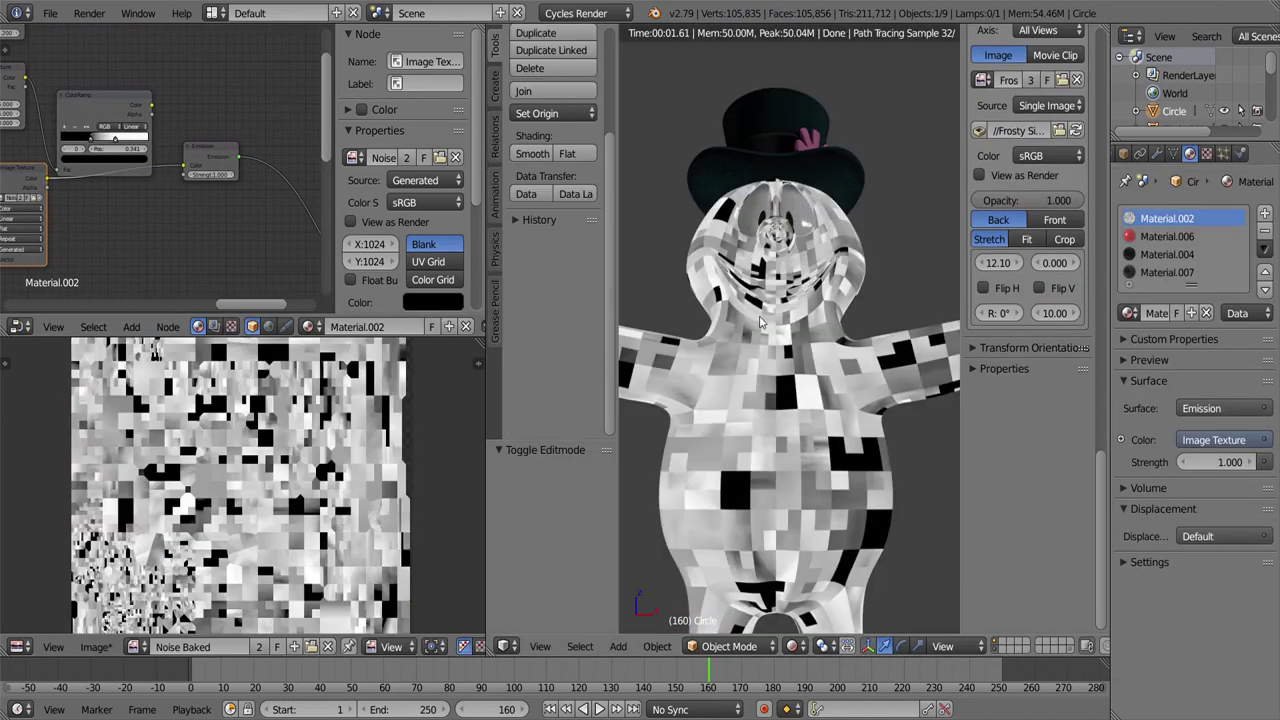
click(1124, 153)
click(1193, 607)
drag(45, 178, 99, 180)
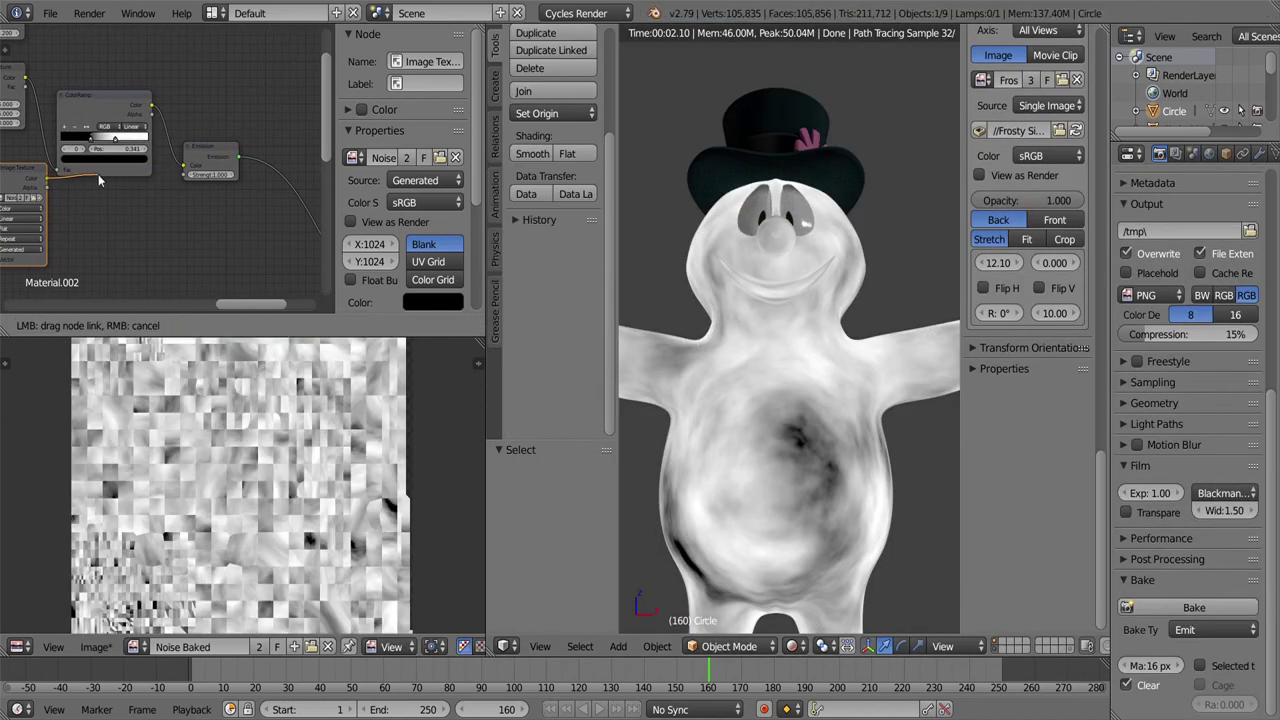
Step: Add a Displace modifier to the body with a new image texture using the baked noise image
click(1205, 153)
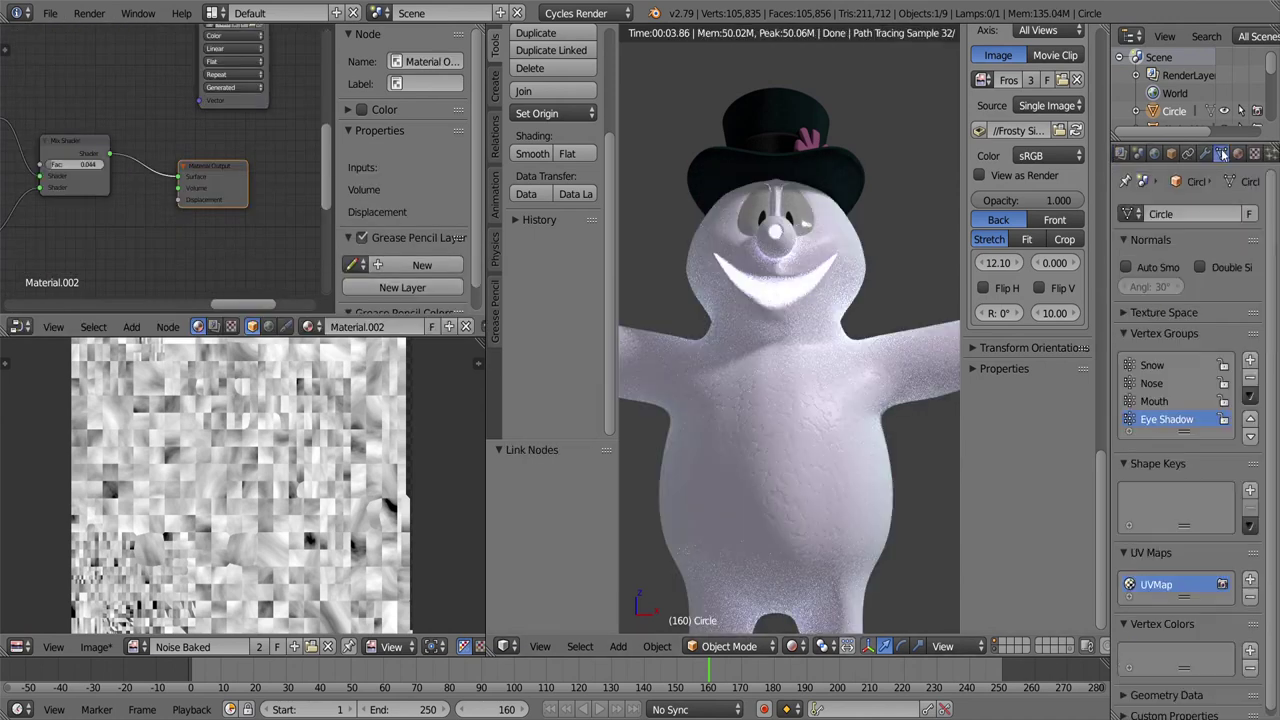
click(1195, 214)
click(950, 339)
click(1131, 478)
click(1206, 478)
click(1180, 255)
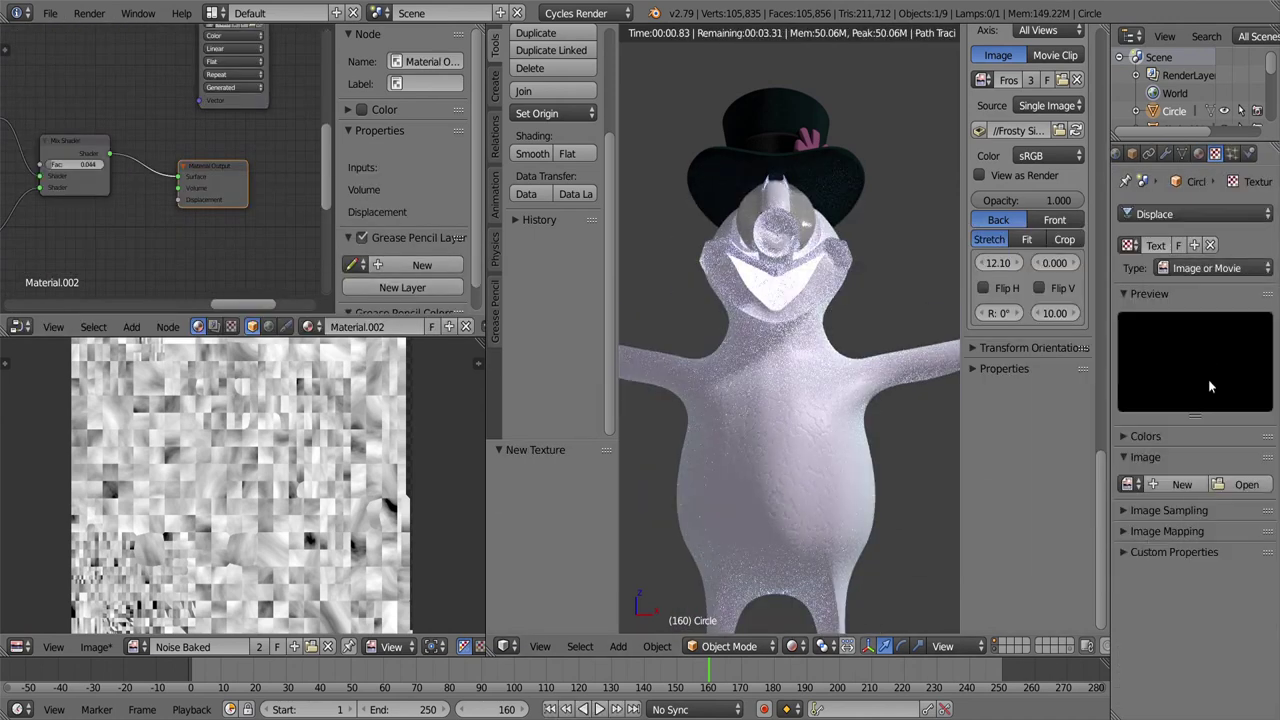
click(1150, 460)
click(980, 549)
click(1205, 153)
Step: Set the Displace coordinates to UV and its strength to 0.2
double_click(1233, 577)
click(1235, 515)
click(1220, 555)
double_click(1233, 577)
text(0.2)
key(Return)
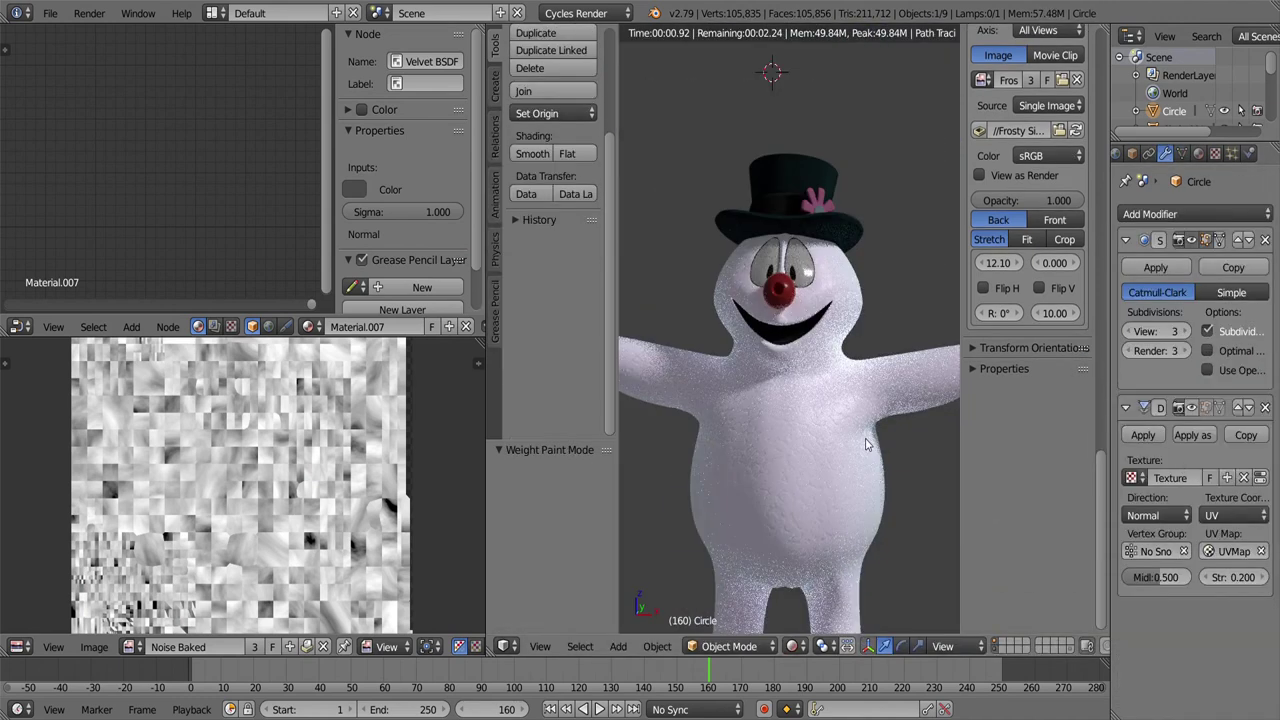
Step: Widen the Properties editor and lower the Displace strength to 0.125
drag(1117, 515, 1065, 515)
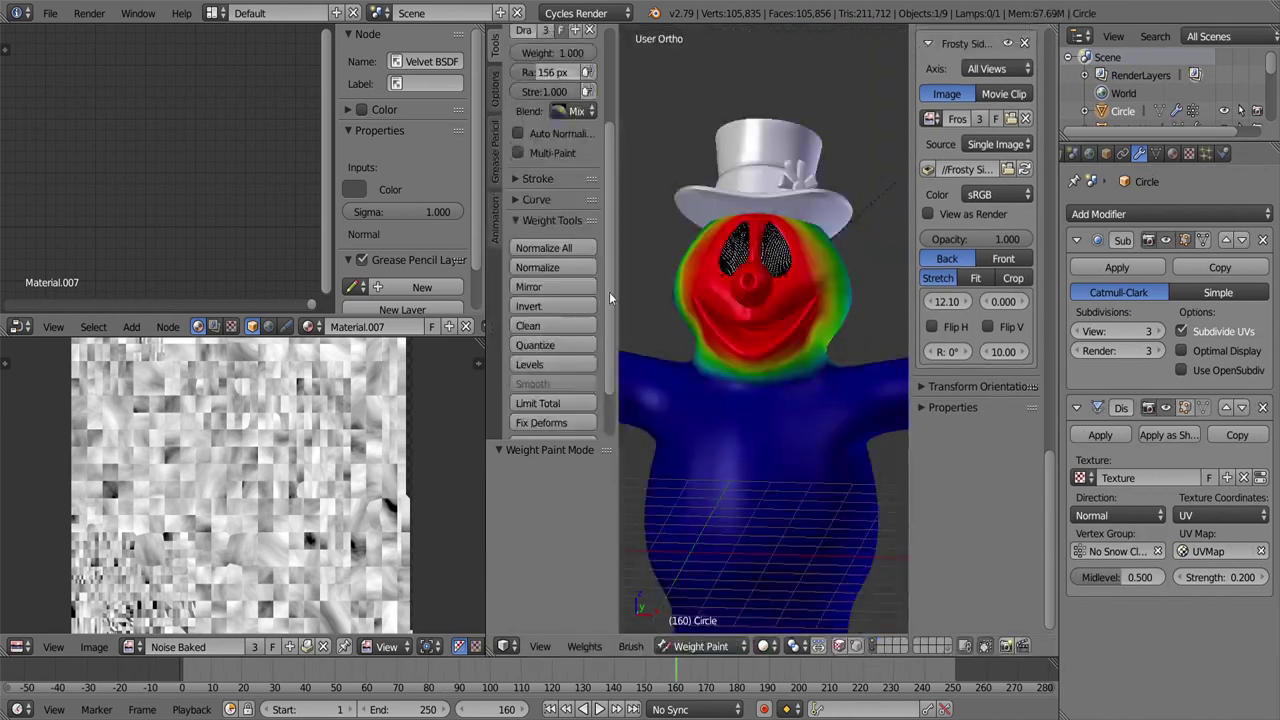
drag(1262, 577, 1247, 577)
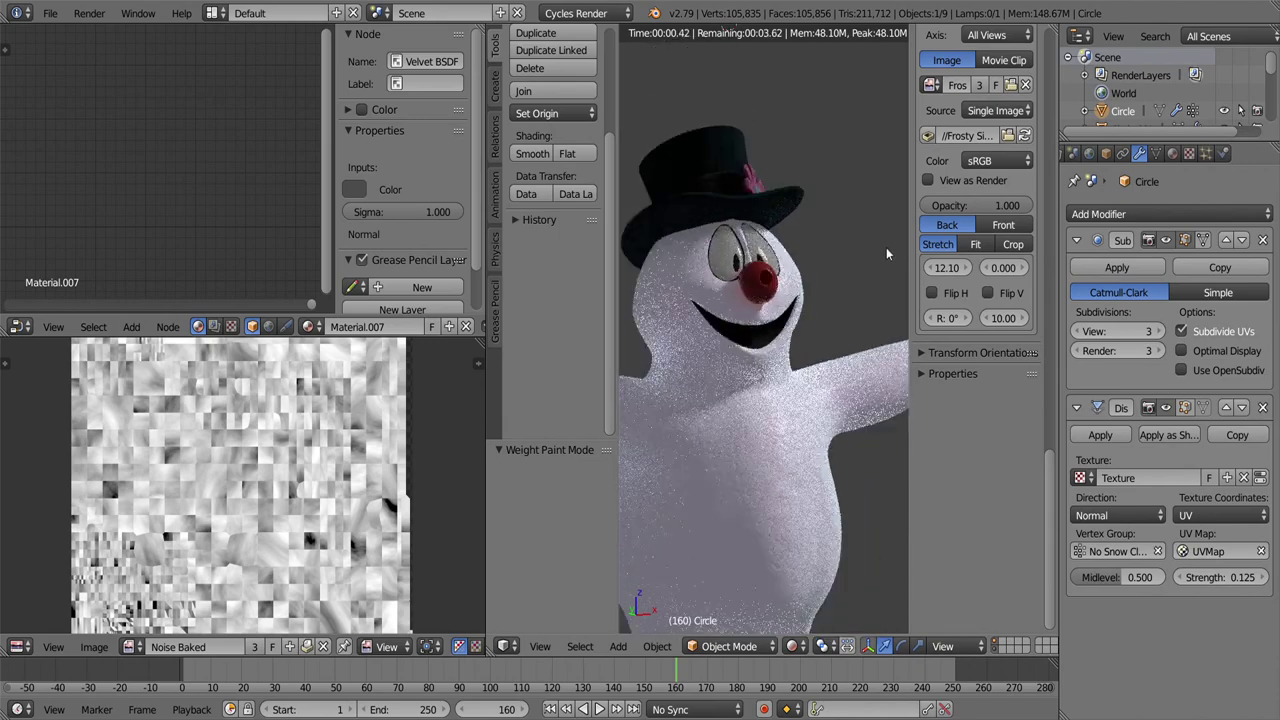
scroll(175, 235, up, 1)
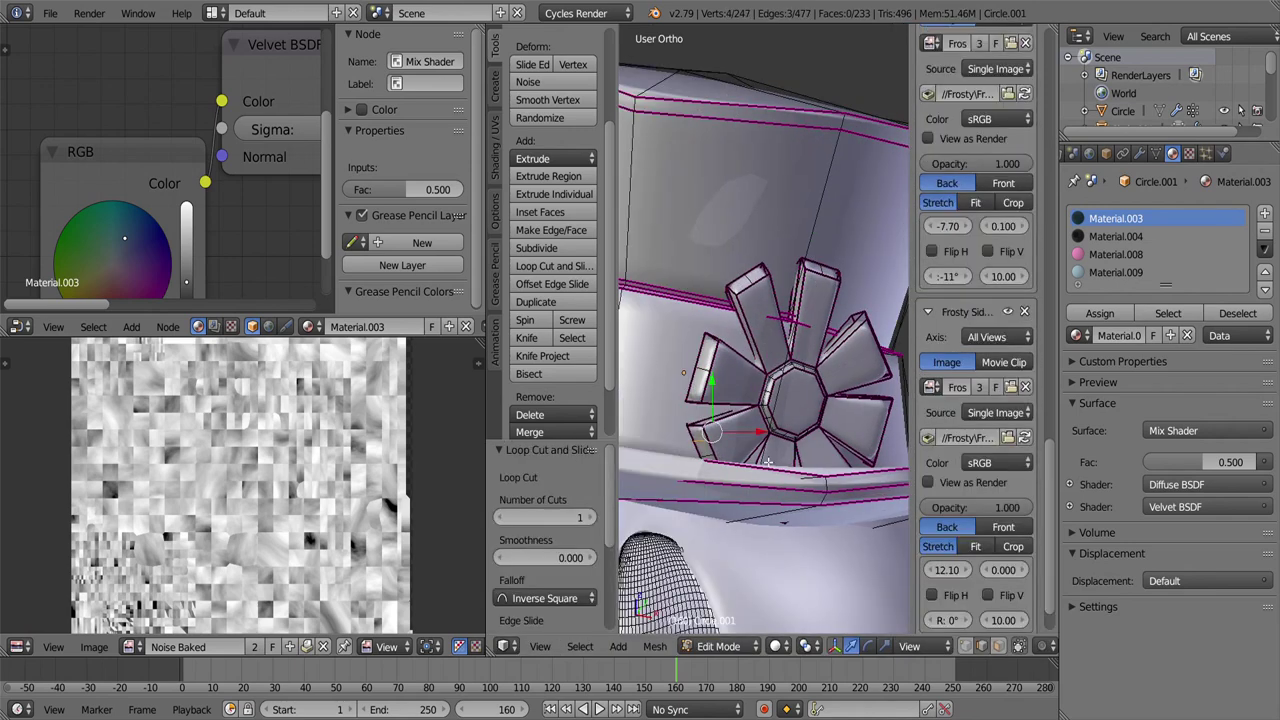
Step: Deselect the hat mesh and add a Principled BSDF node to the flower's Material.008
key(a)
key(ctrl+r)
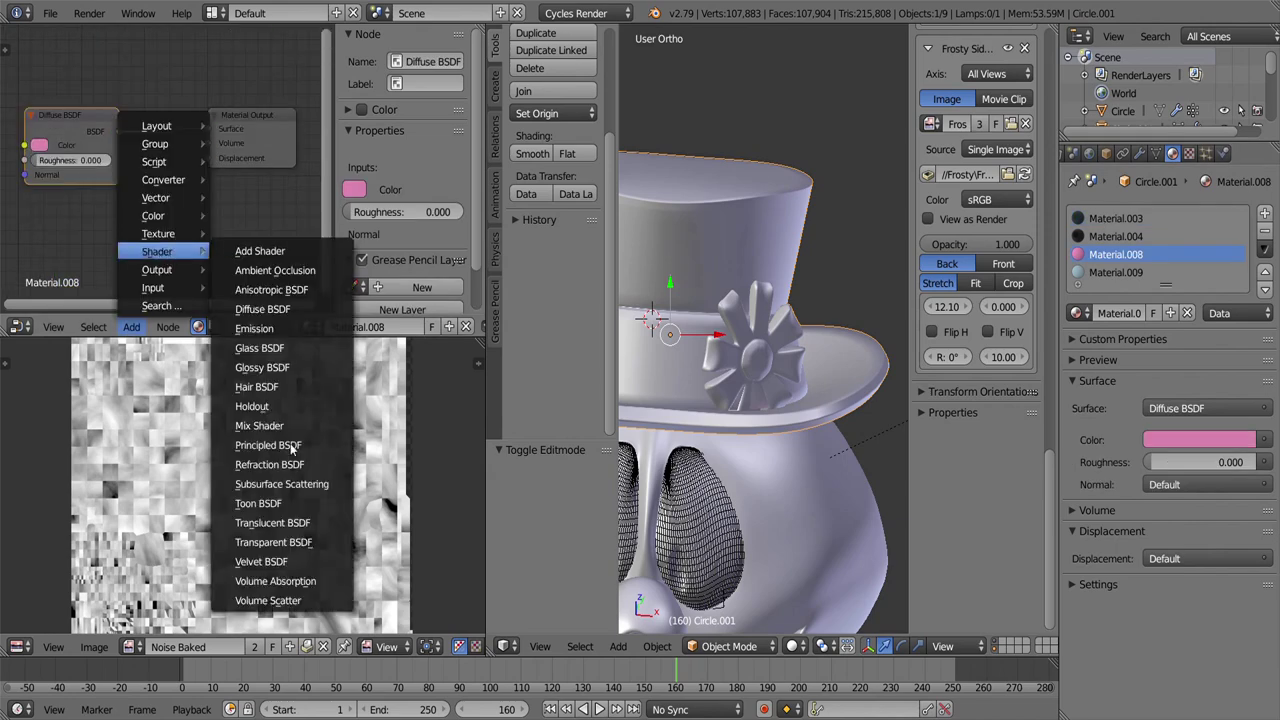
click(243, 461)
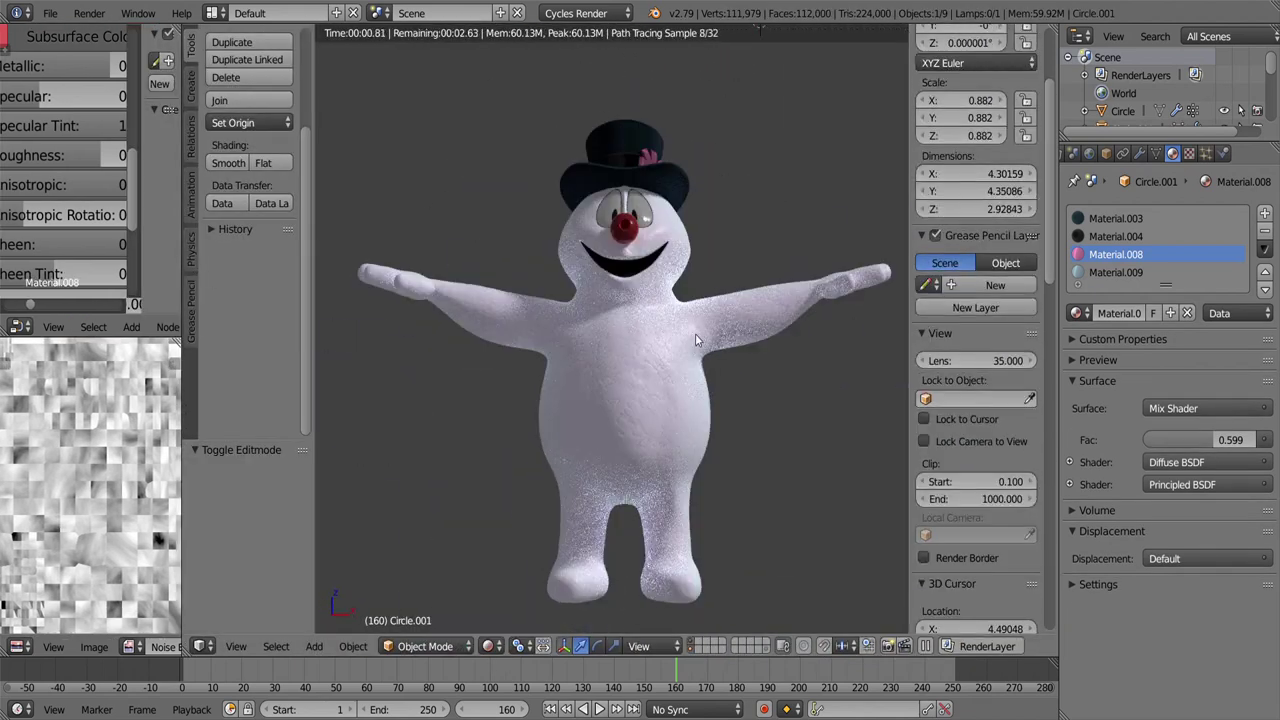
Step: Save the scene under a new name, frosty1.blend
key(ctrl+shift+s)
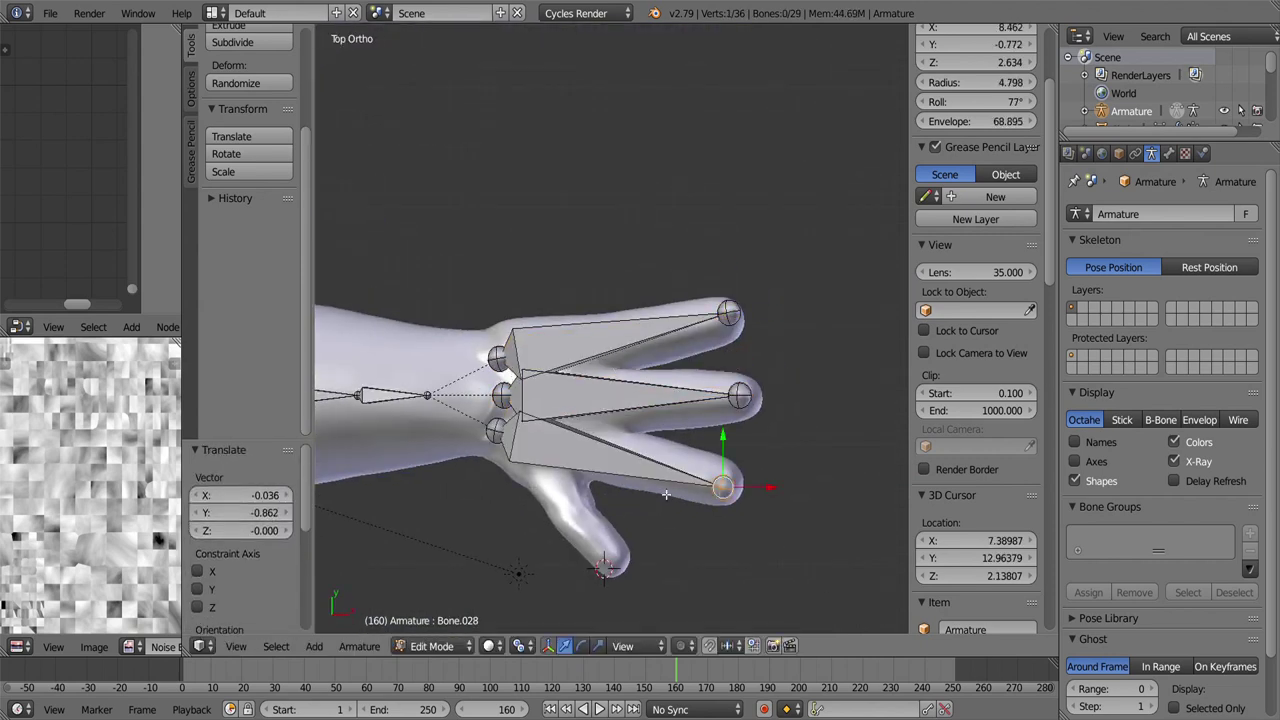
Step: Switch the armature into Edit Mode and orbit to view the hand bones from the front
click(437, 606)
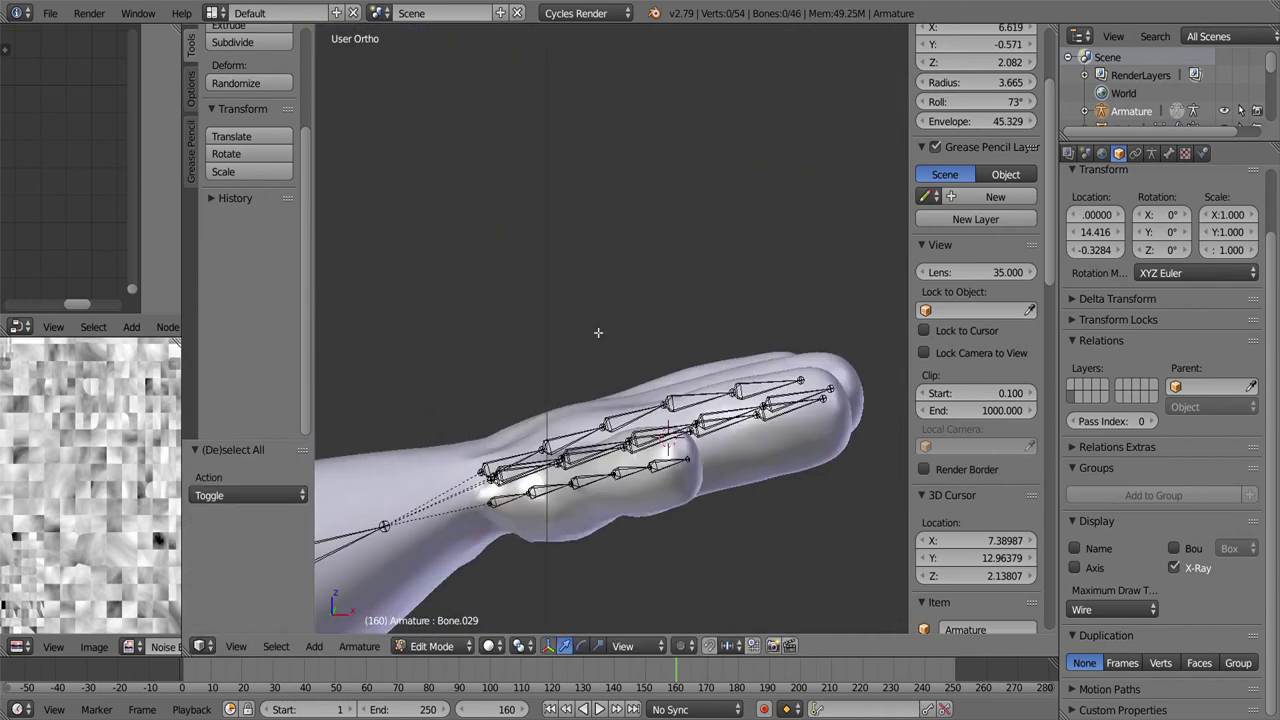
middle_drag(801, 345, 597, 442)
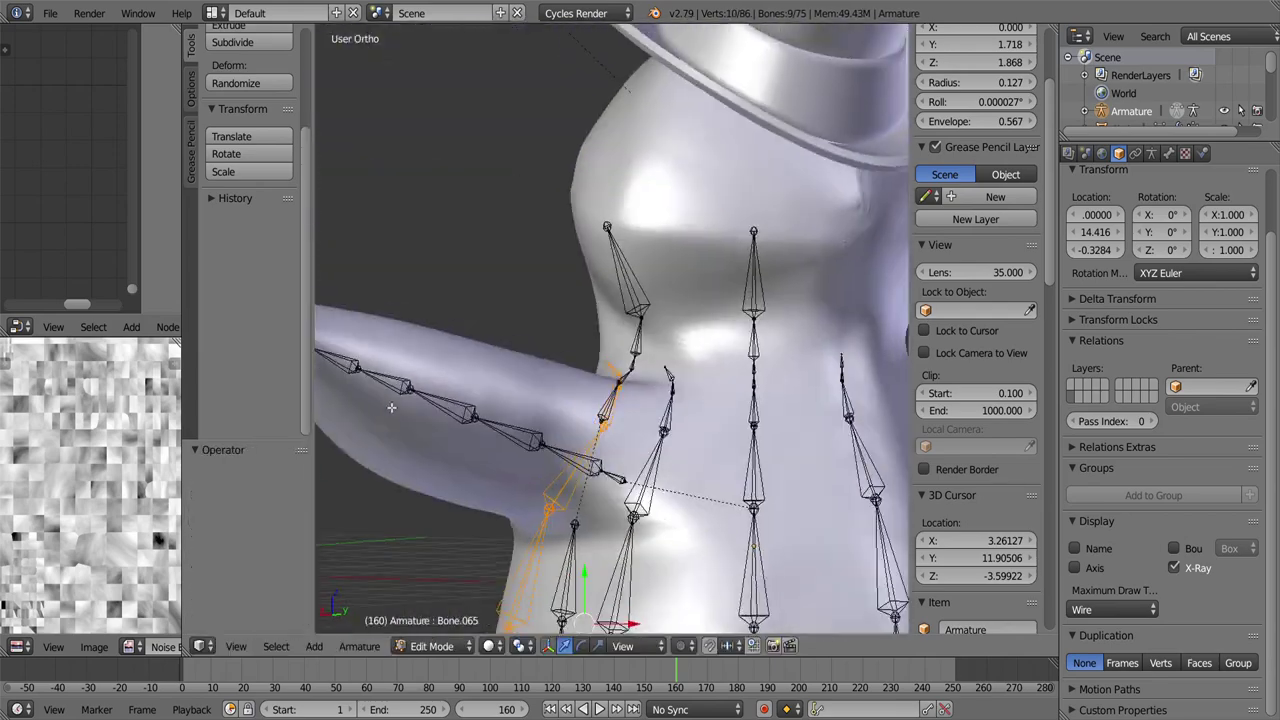
Step: Hide the parent bone and pick out Bone.070, Bone.069 and Bone.067 near the neck
key(a)
key(bracketleft)
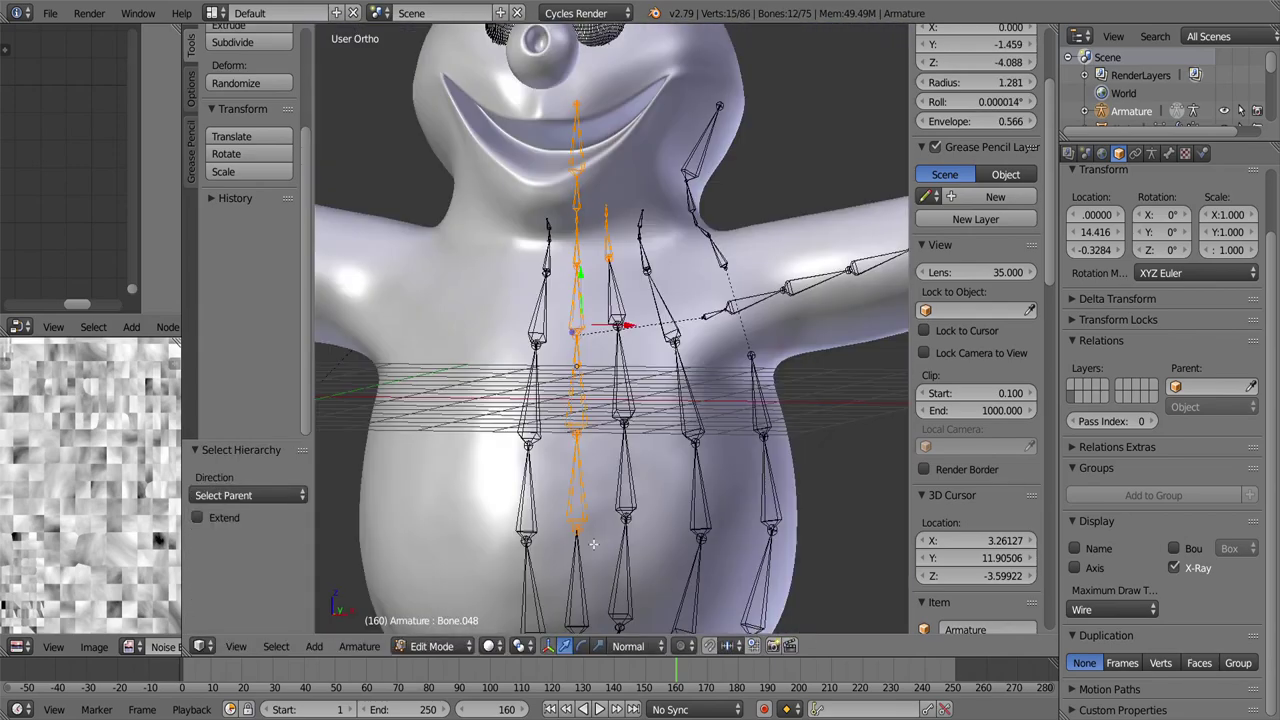
key(h)
middle_drag(641, 224, 578, 375)
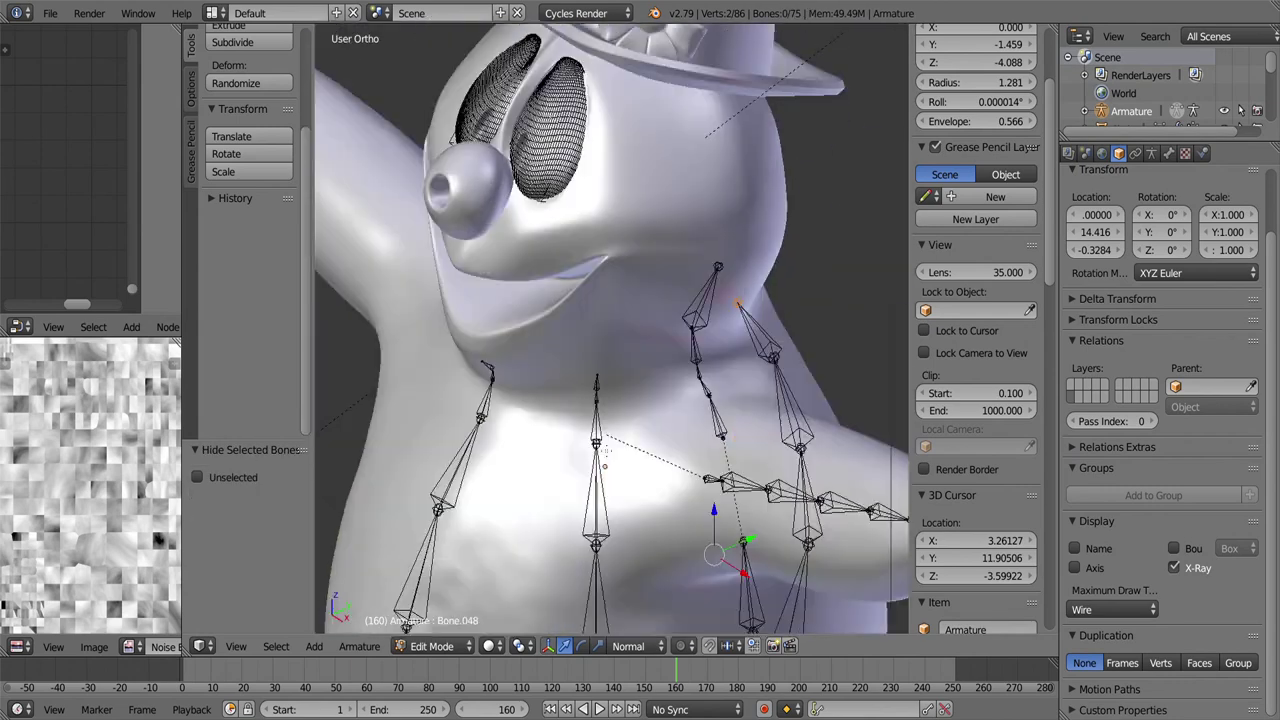
right_click(578, 375)
mouse_move(600, 300)
middle_down()
mouse_move(580, 250)
mouse_move(613, 248)
middle_up()
key(a)
right_click(567, 110)
right_click(567, 450)
middle_drag(567, 450, 560, 262)
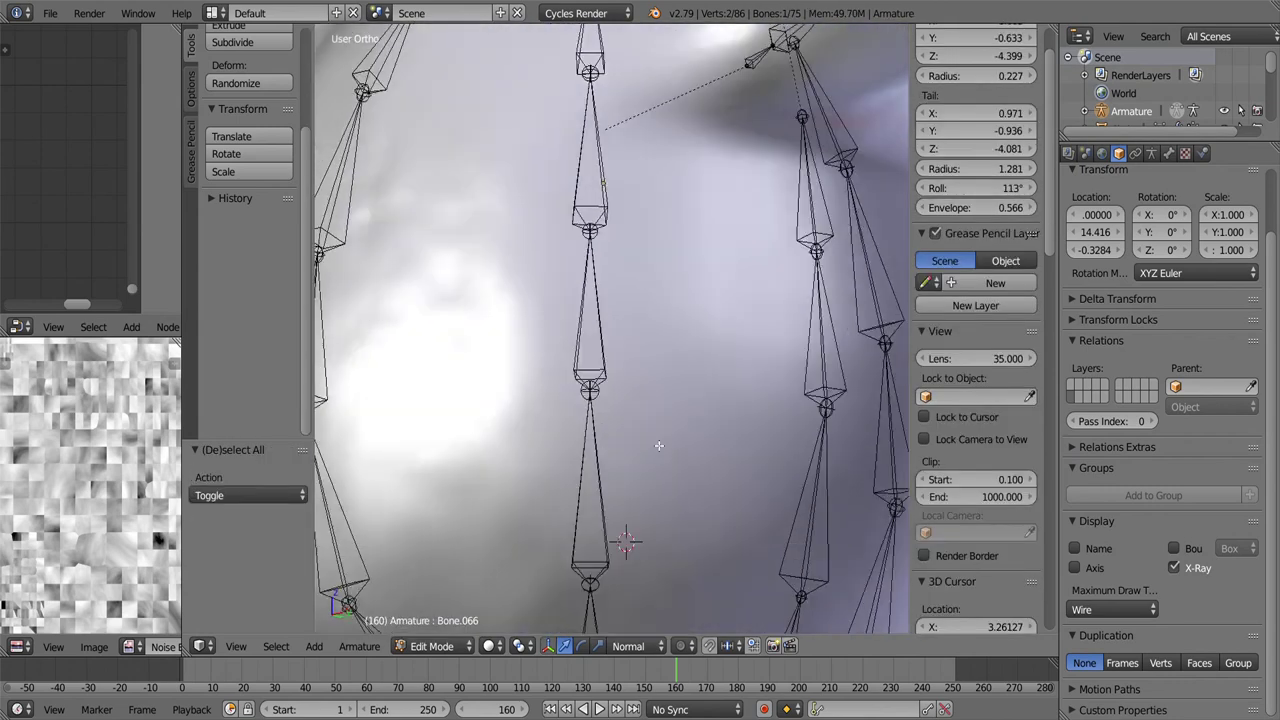
middle_drag(623, 537, 654, 209)
Step: Select Bone.070, spine Bone.013 and body Bone.058
right_click(688, 321)
scroll(688, 321, down, 5)
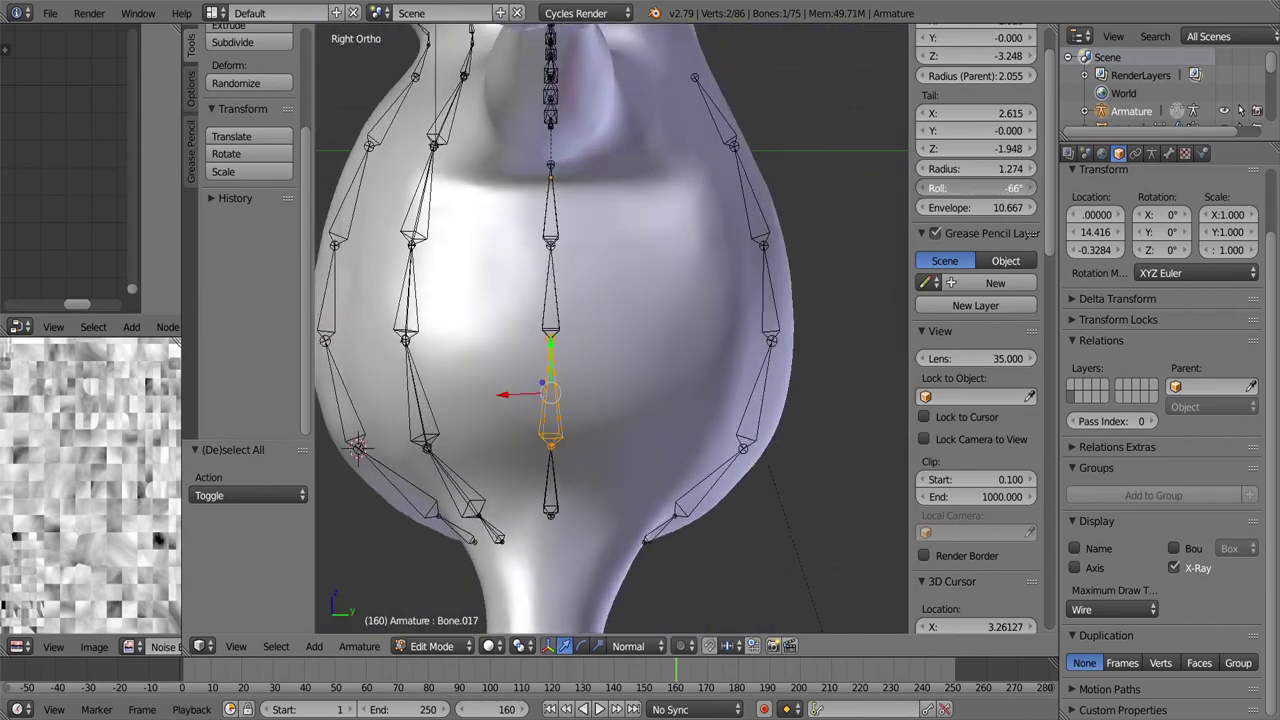
scroll(550, 400, up, 3)
right_click(557, 357)
middle_drag(557, 357, 600, 300)
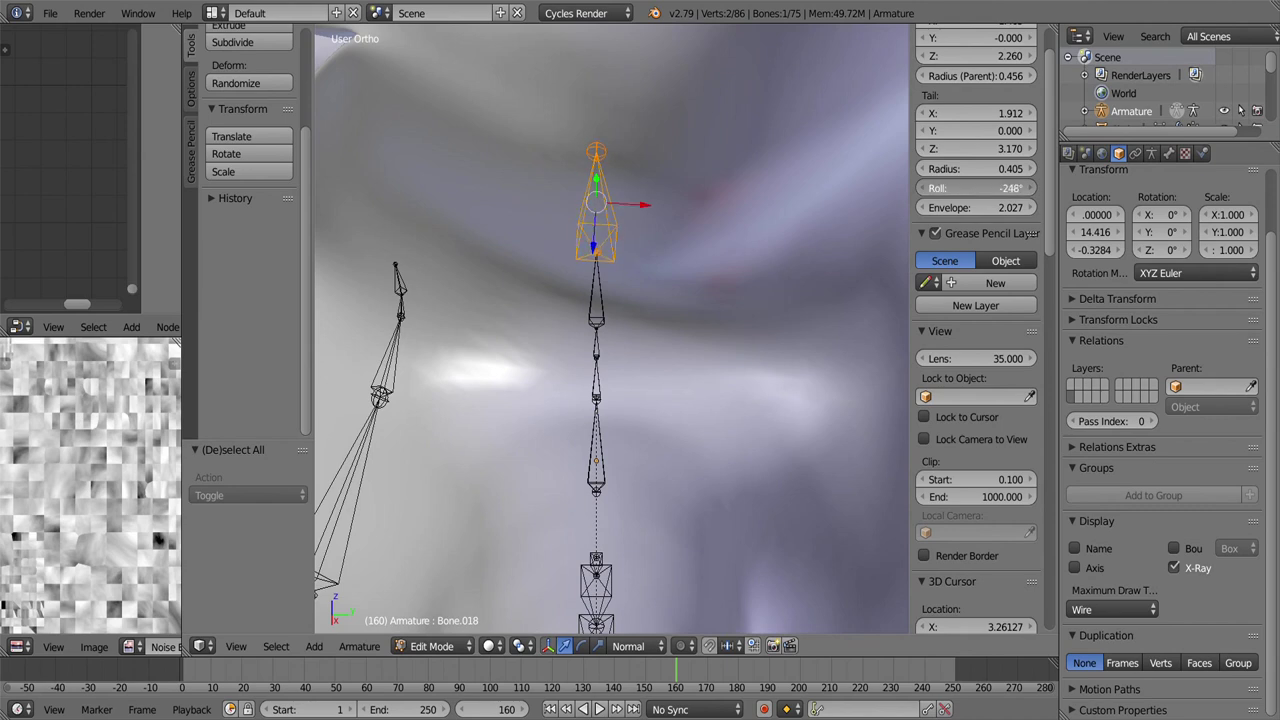
scroll(610, 330, down, 5)
right_click(647, 499)
Step: Place the mirrored bone chain on the snowman's side
click(662, 270)
middle_drag(662, 270, 788, 321)
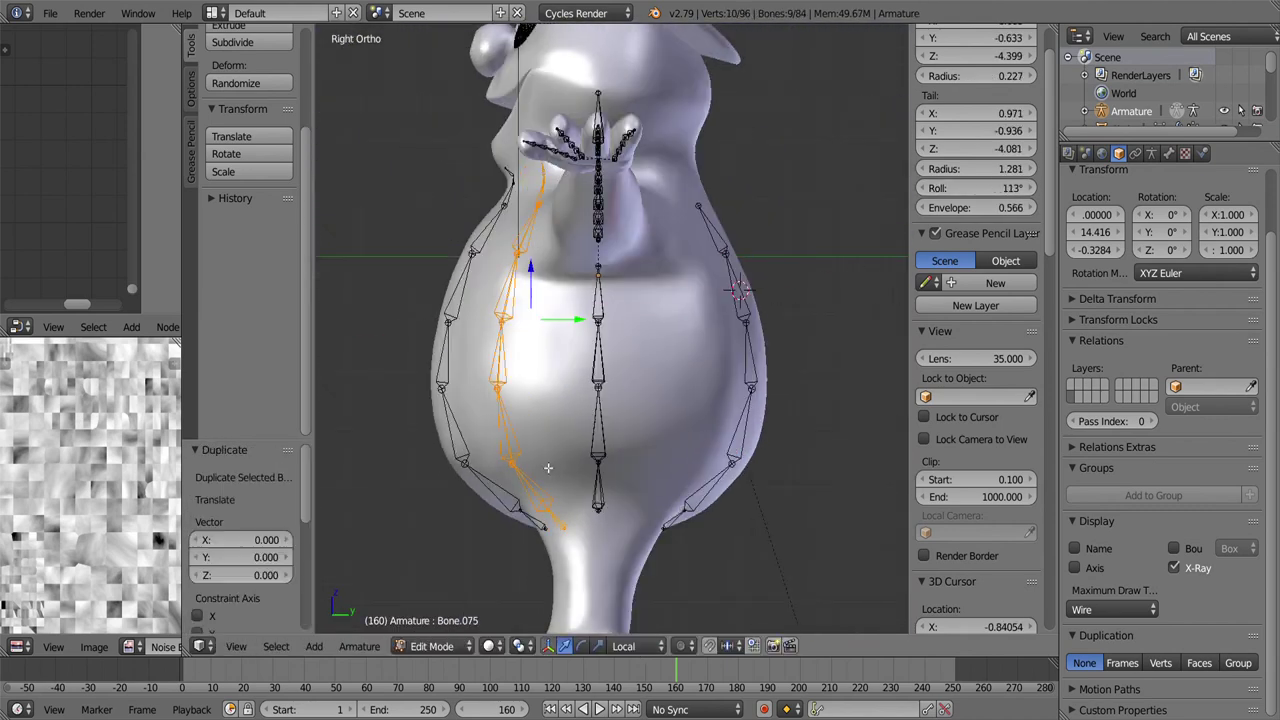
click(727, 321)
mouse_move(727, 321)
middle_down()
mouse_move(650, 350)
mouse_move(593, 488)
mouse_move(650, 420)
middle_up()
Step: Delete the duplicated orange bone chain, then check Bone.081 and Bone.083
key(x)
right_click(593, 488)
key(KP_Decimal)
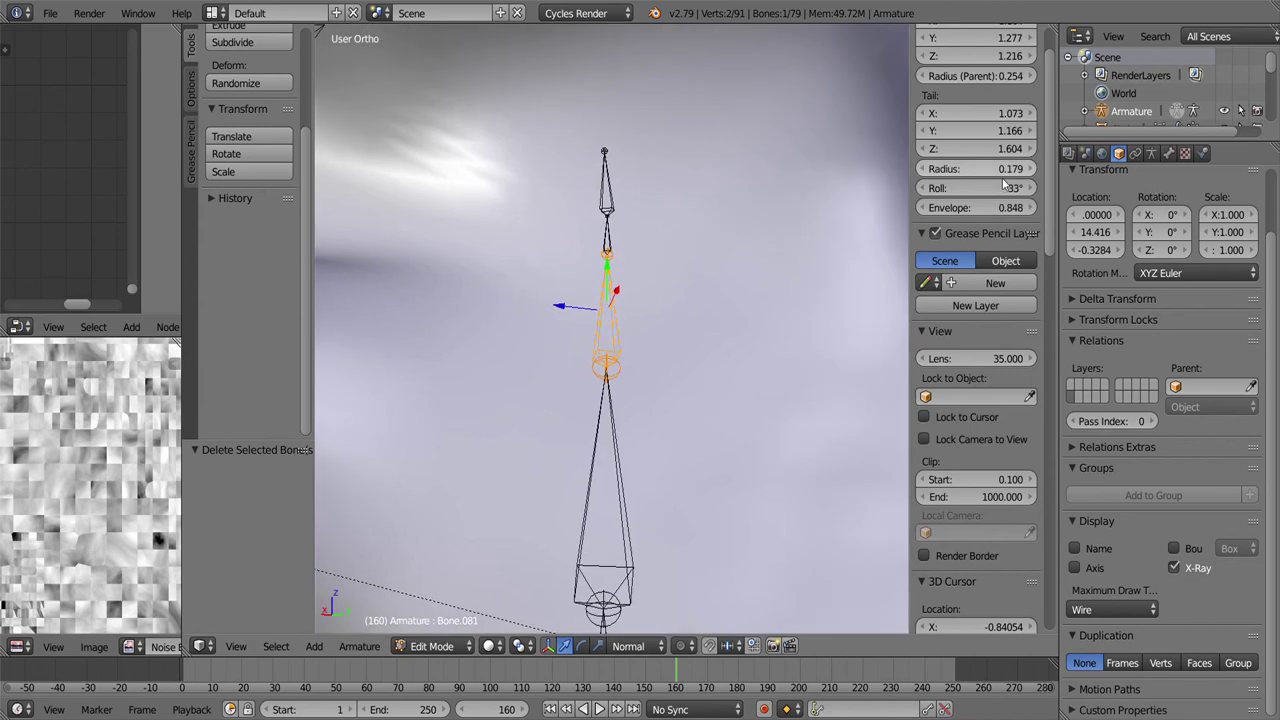
right_click(626, 191)
scroll(626, 191, down, 5)
middle_drag(626, 191, 670, 303)
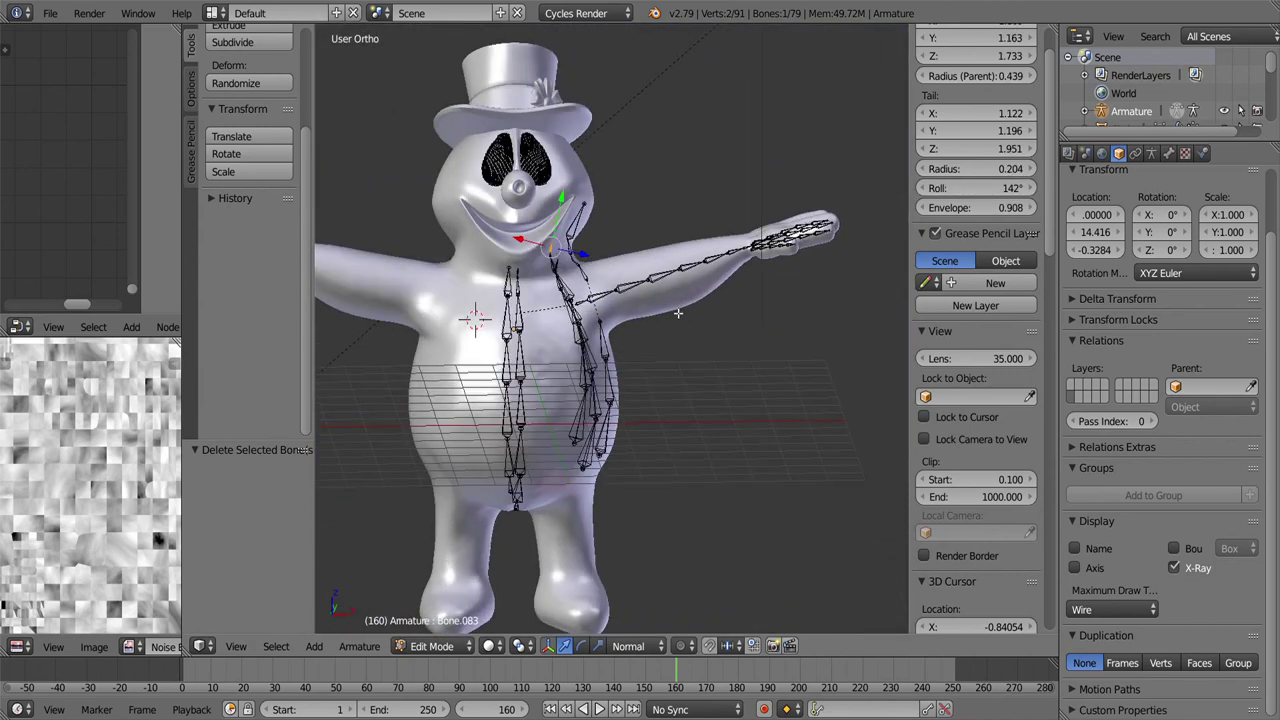
Step: Add a new bone and move it down to the foot using front and side views
key(KP_1)
scroll(573, 398, up, 3)
key(g)
click(640, 330)
key(KP_3)
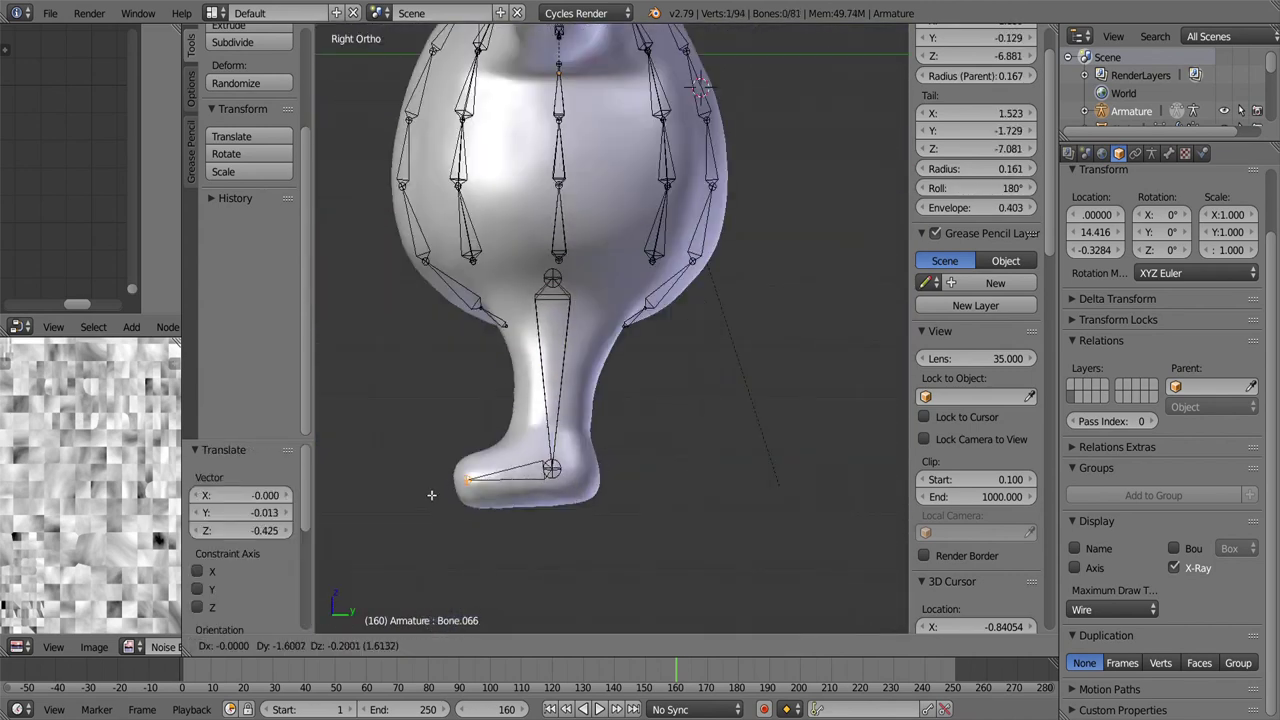
click(431, 495)
scroll(573, 486, up, 2)
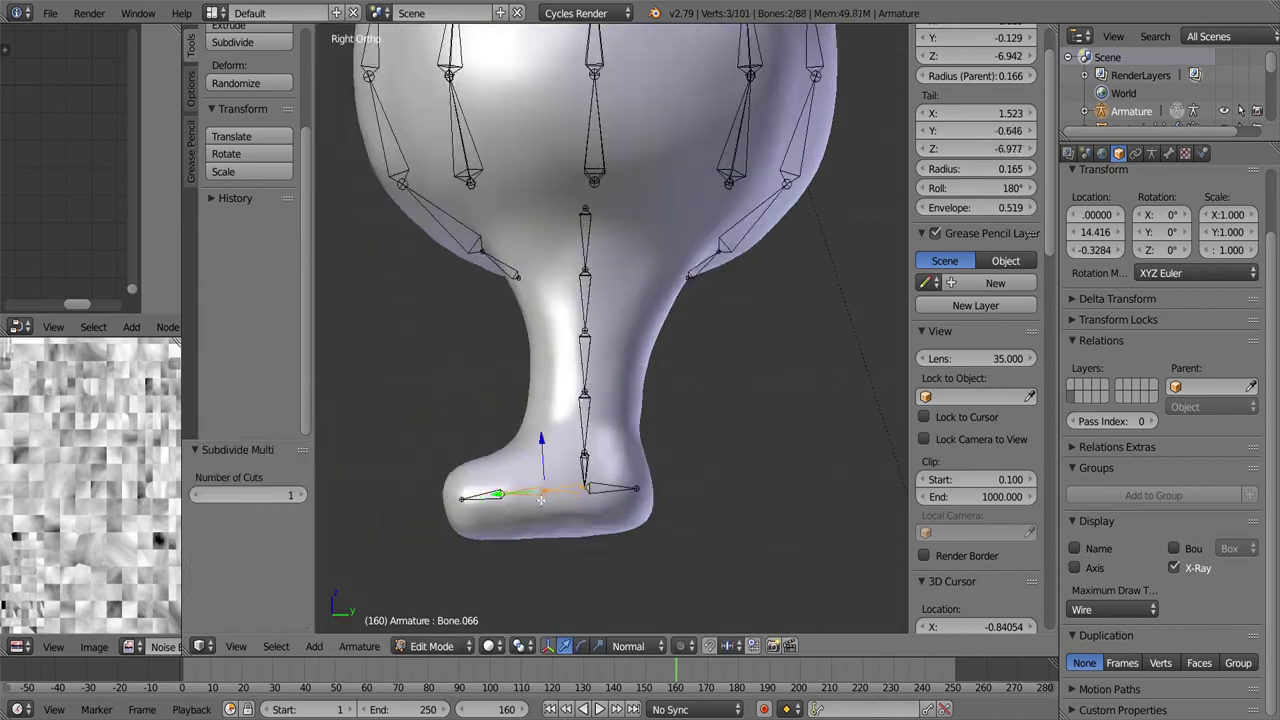
Step: Reposition the leg bone, then step to the next bone in the chain in front ortho view
key(a)
middle_drag(540, 499, 537, 455)
click(510, 205)
key(a)
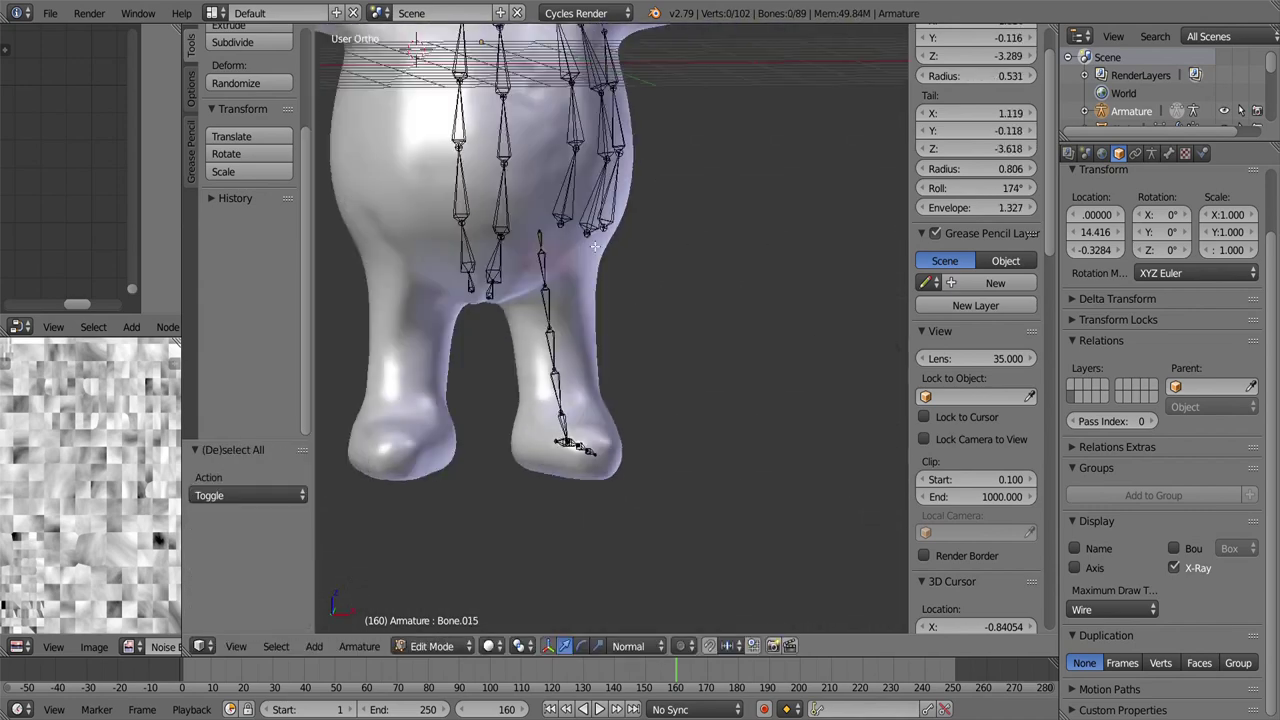
middle_drag(510, 205, 457, 300)
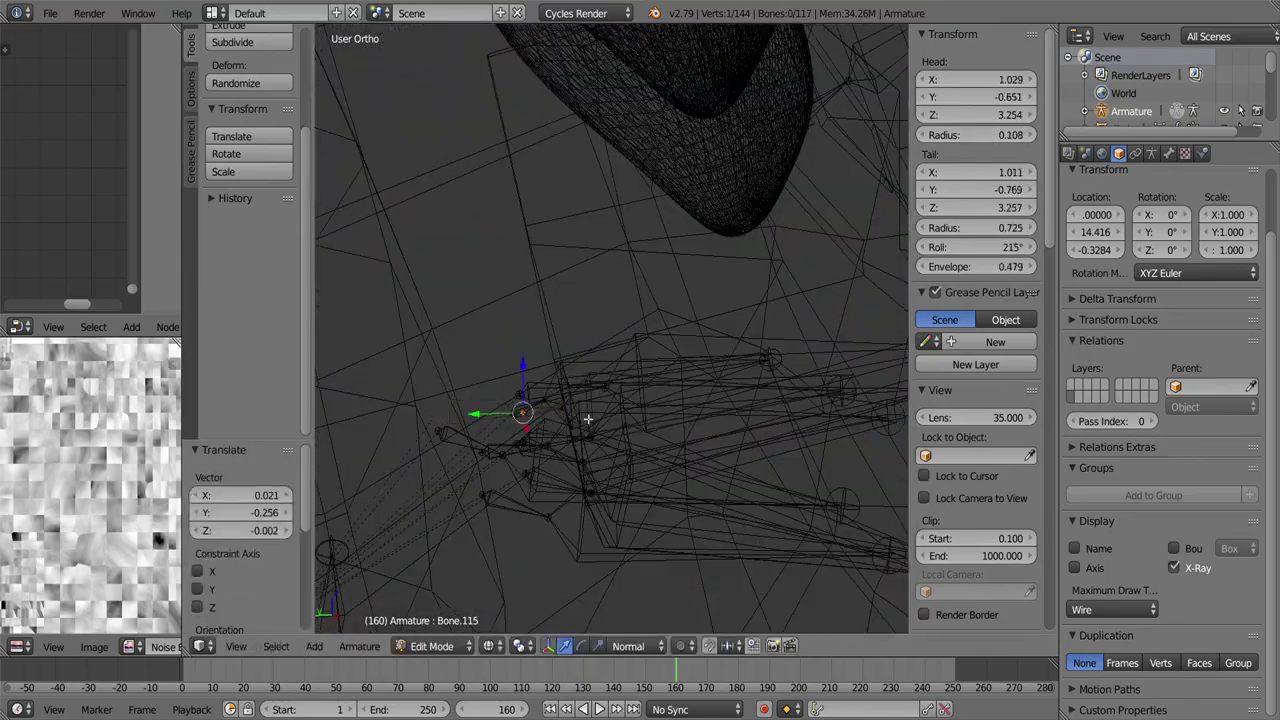
key(bracketright)
key(KP_1)
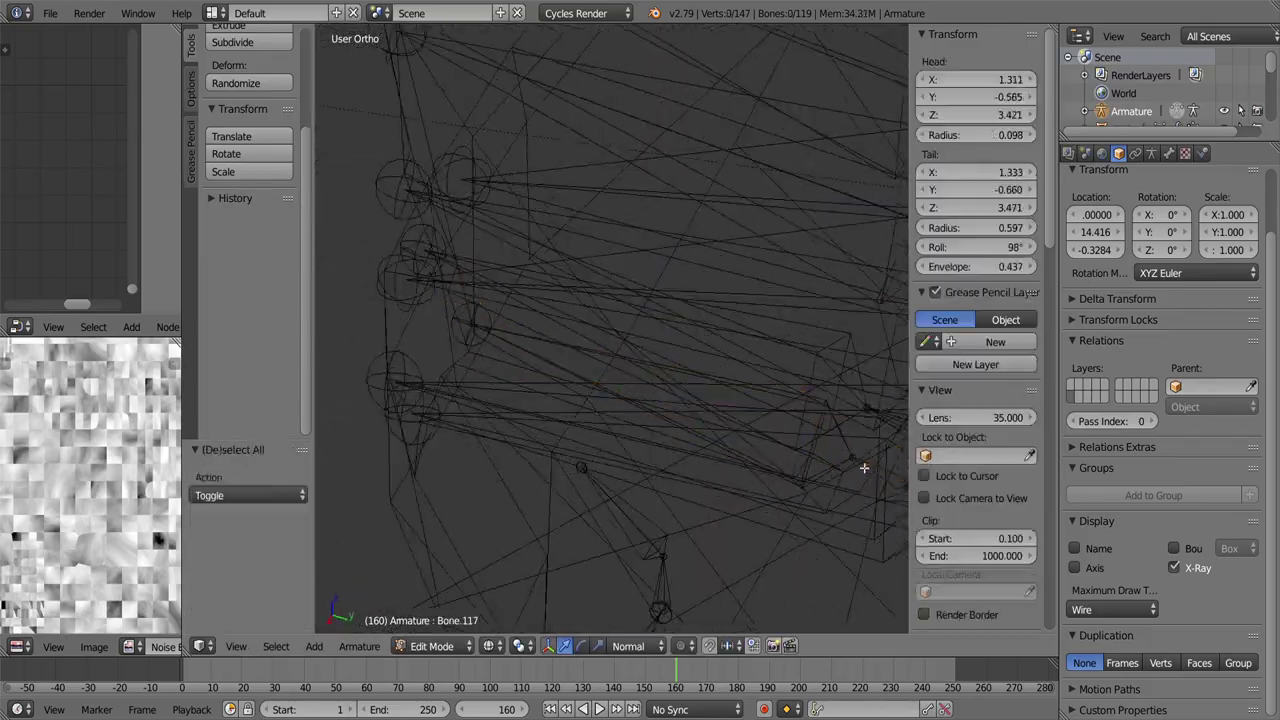
scroll(538, 429, up, 2)
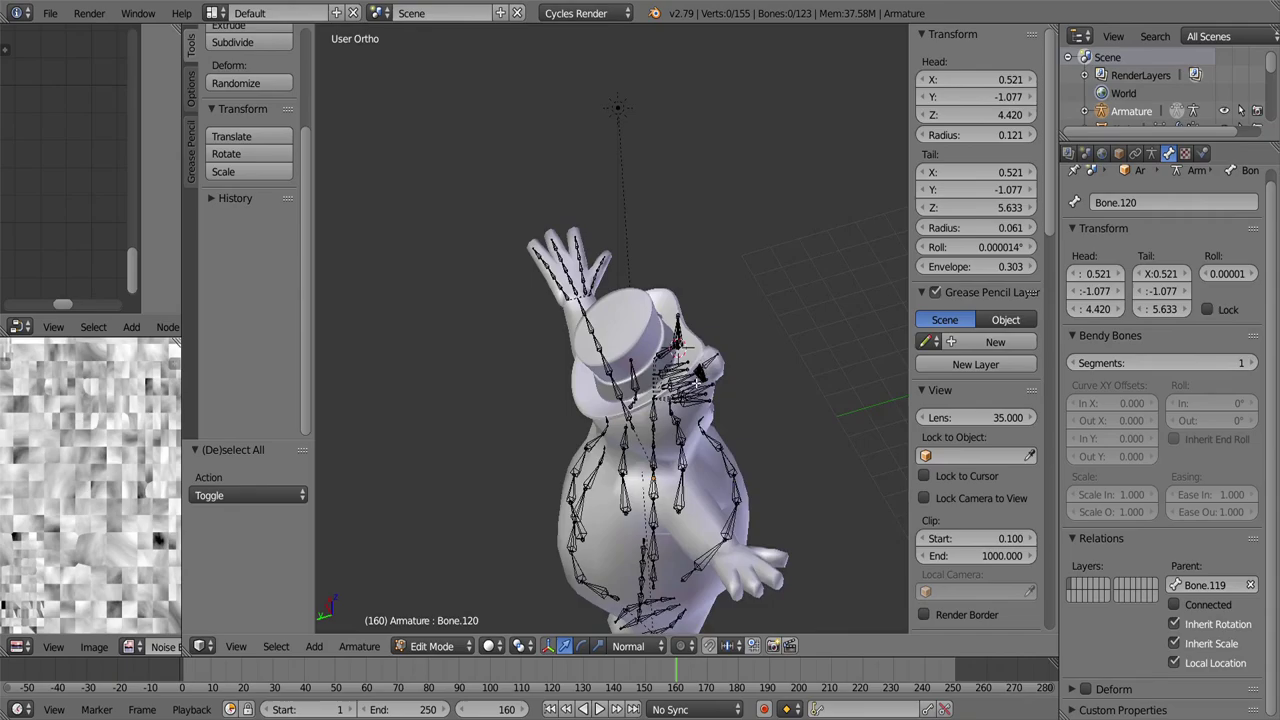
Step: Select a bone in the snowman's arm and move on to its child bone
scroll(687, 474, up, 3)
right_click(542, 421)
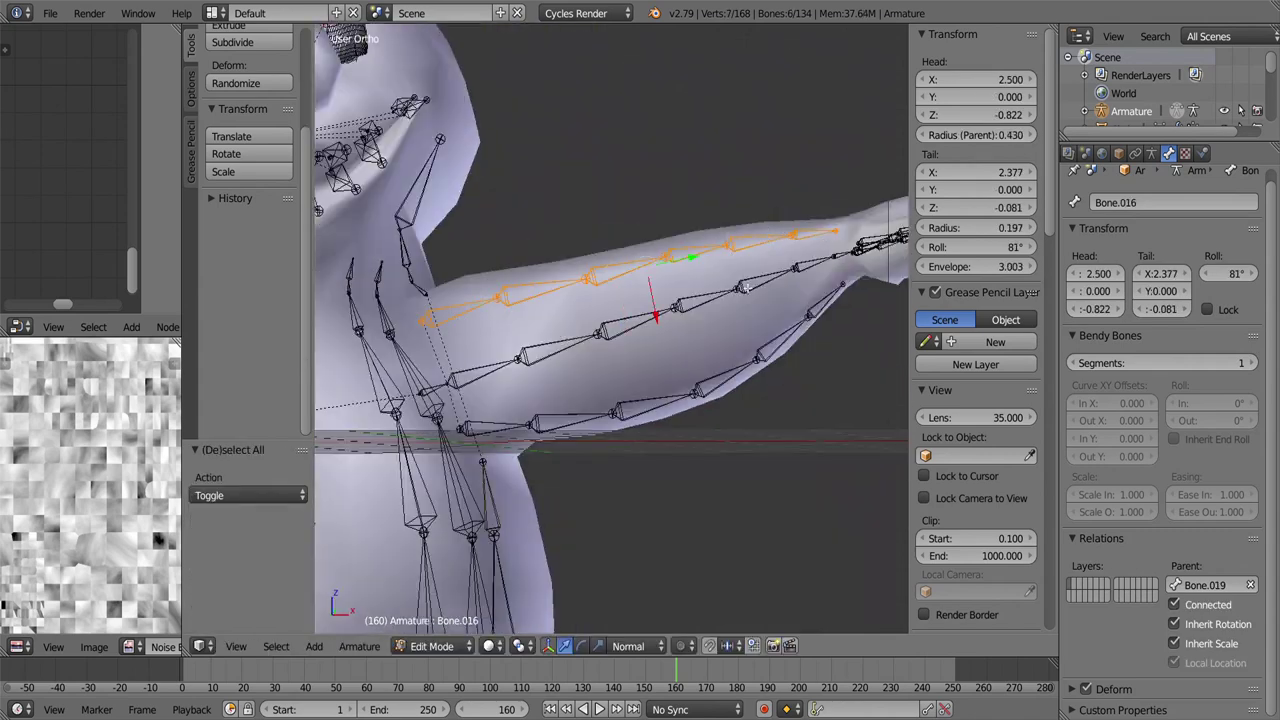
middle_drag(506, 500, 507, 438)
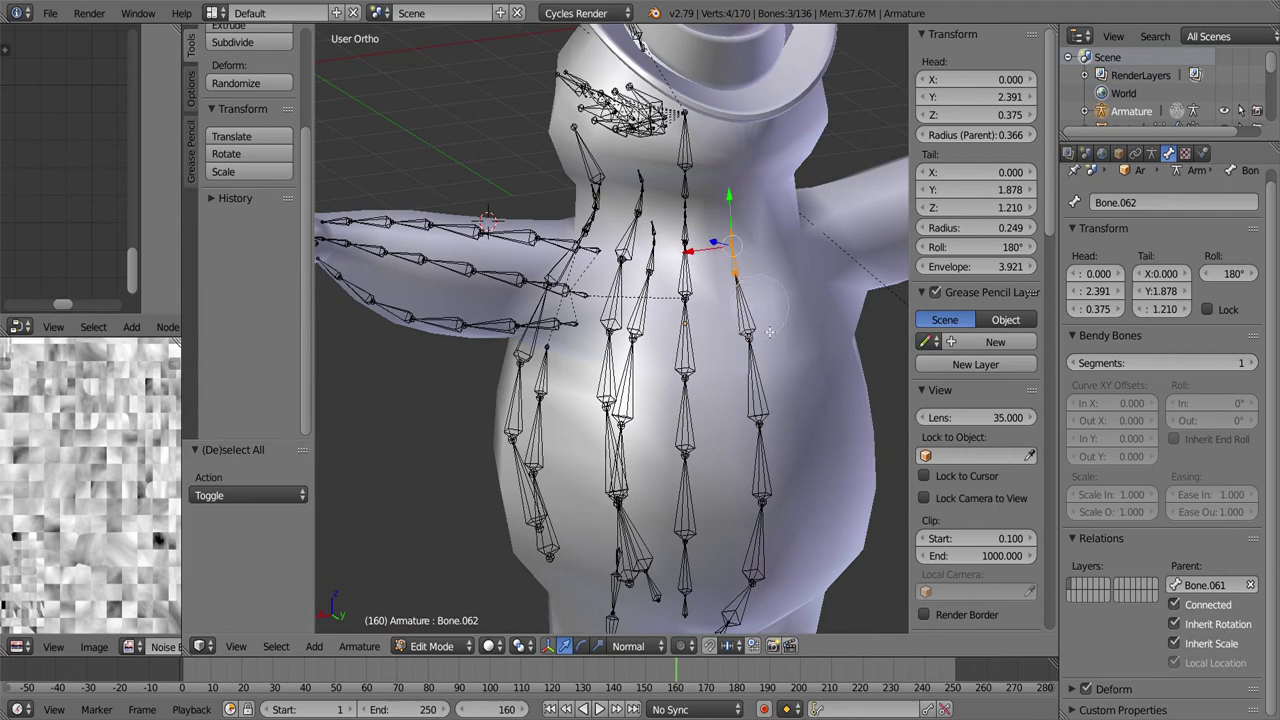
key(bracketright)
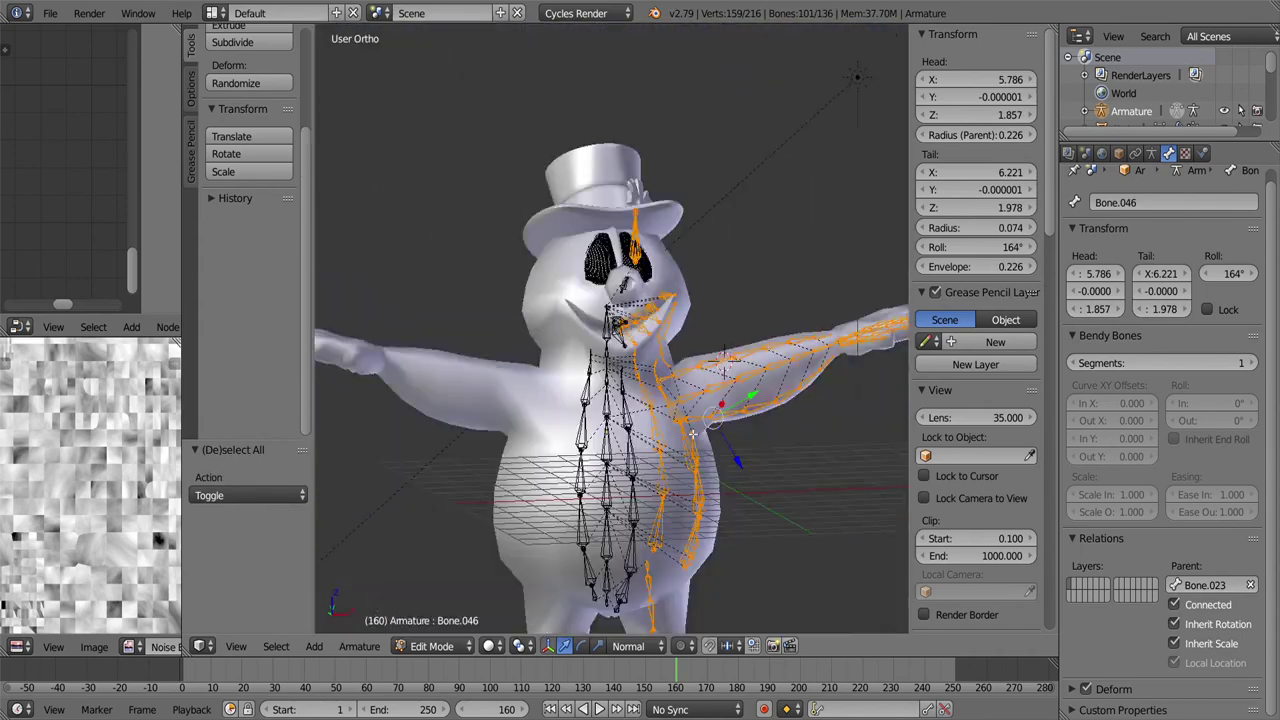
middle_drag(733, 562, 718, 80)
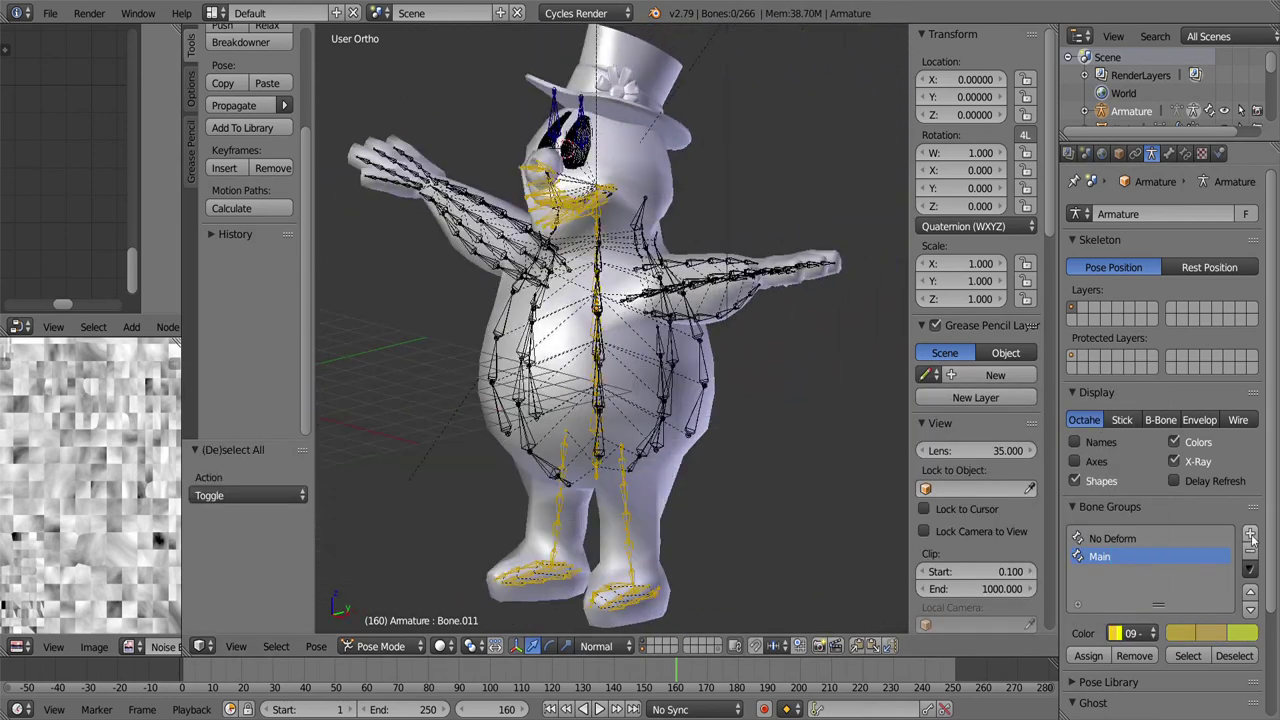
Step: Select the Main group's bones, add a new bone group and start typing its name
click(1188, 655)
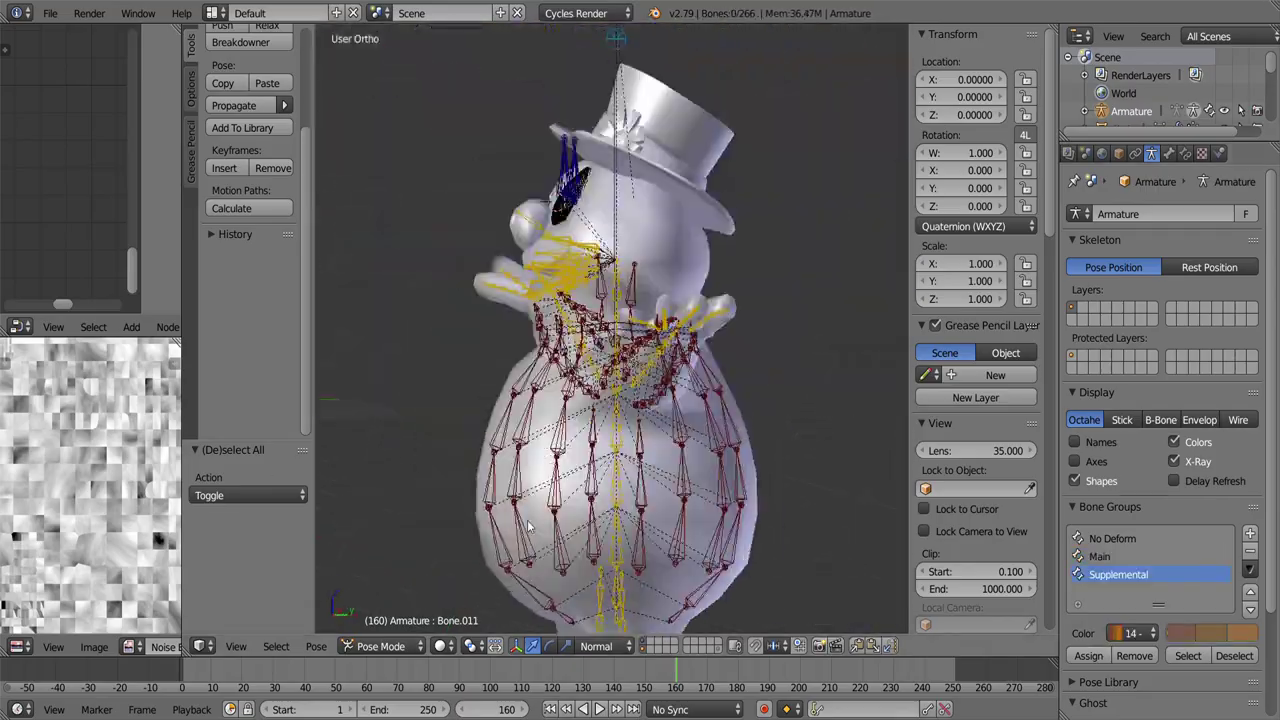
click(1250, 533)
double_click(1156, 592)
text(Mo)
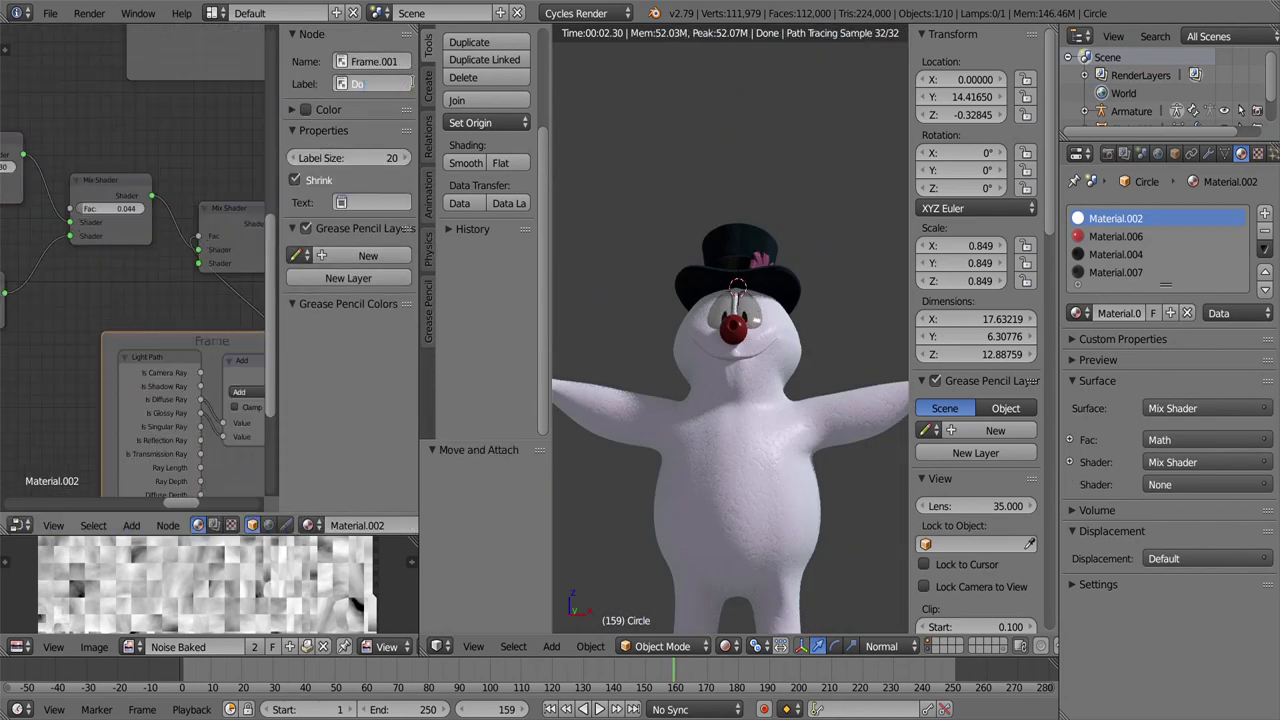
Step: Confirm the frame label 'It Shouldn't Pick Up Its Own Emission' and save the file via File > Save
key(Return)
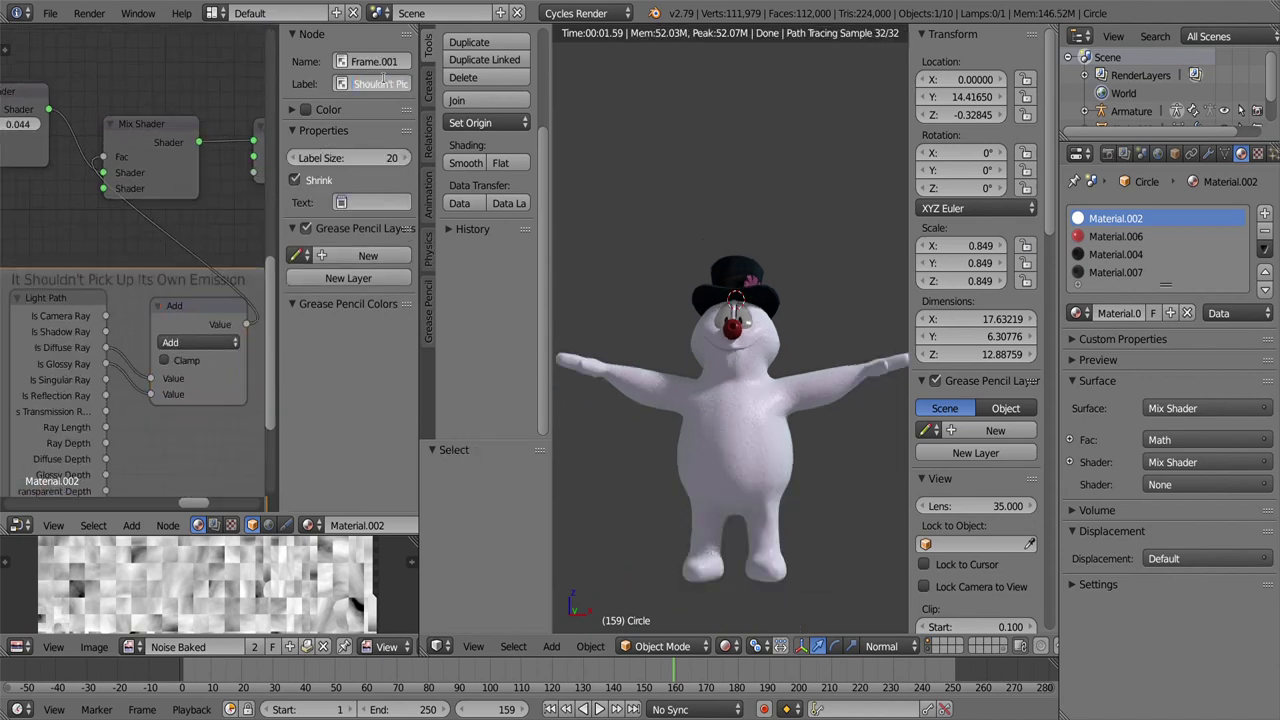
click(50, 13)
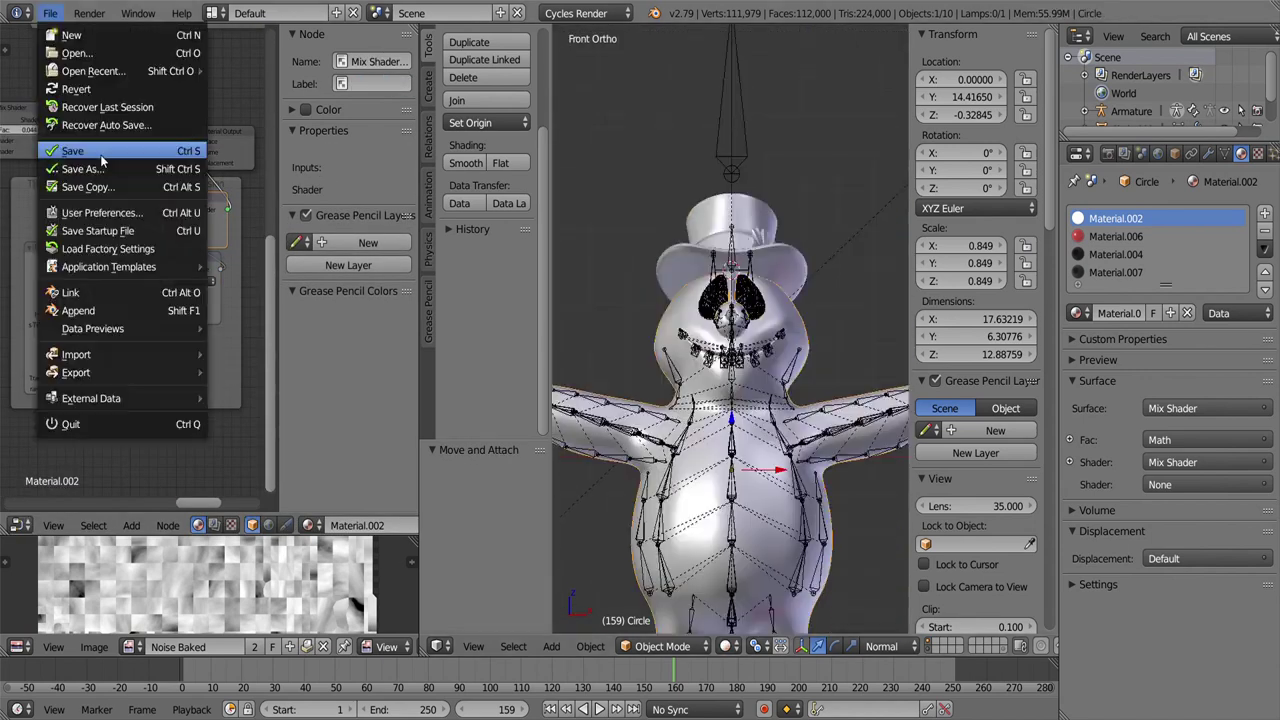
click(80, 177)
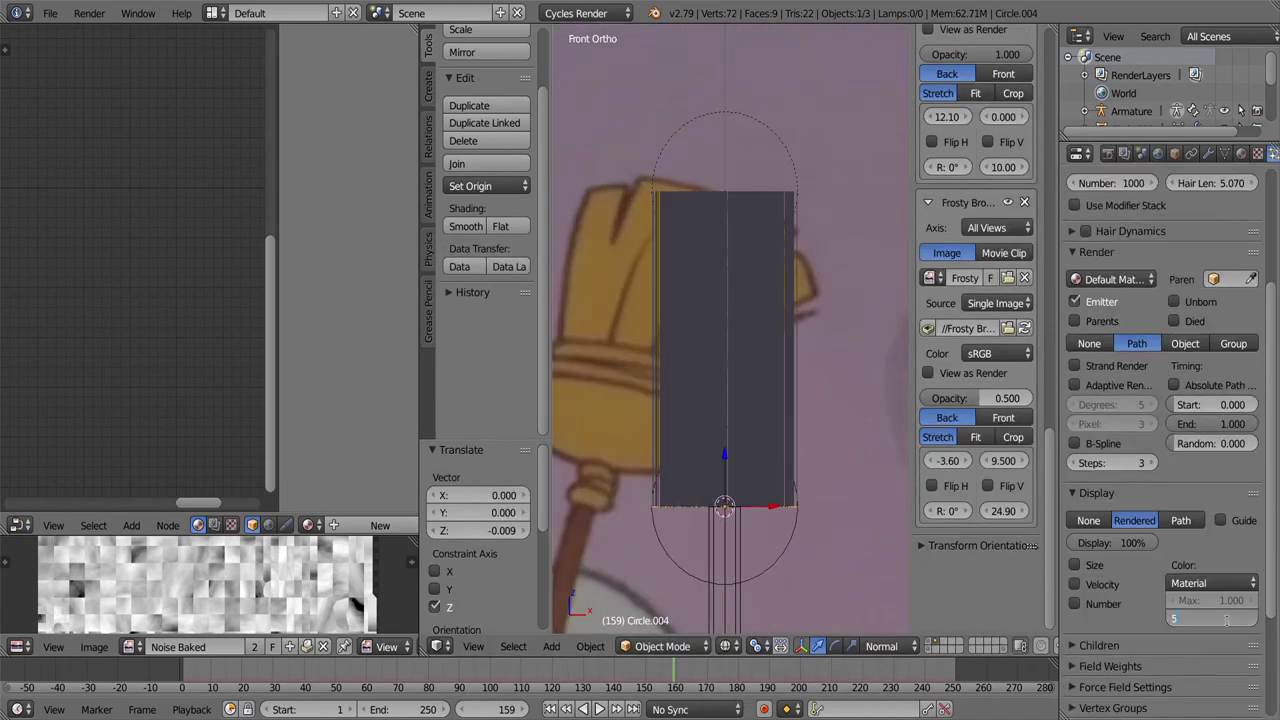
Step: Edit the broom's curve guide and widen it with Shrink/Fatten to spread the bristles
key(Tab)
key(alt+s)
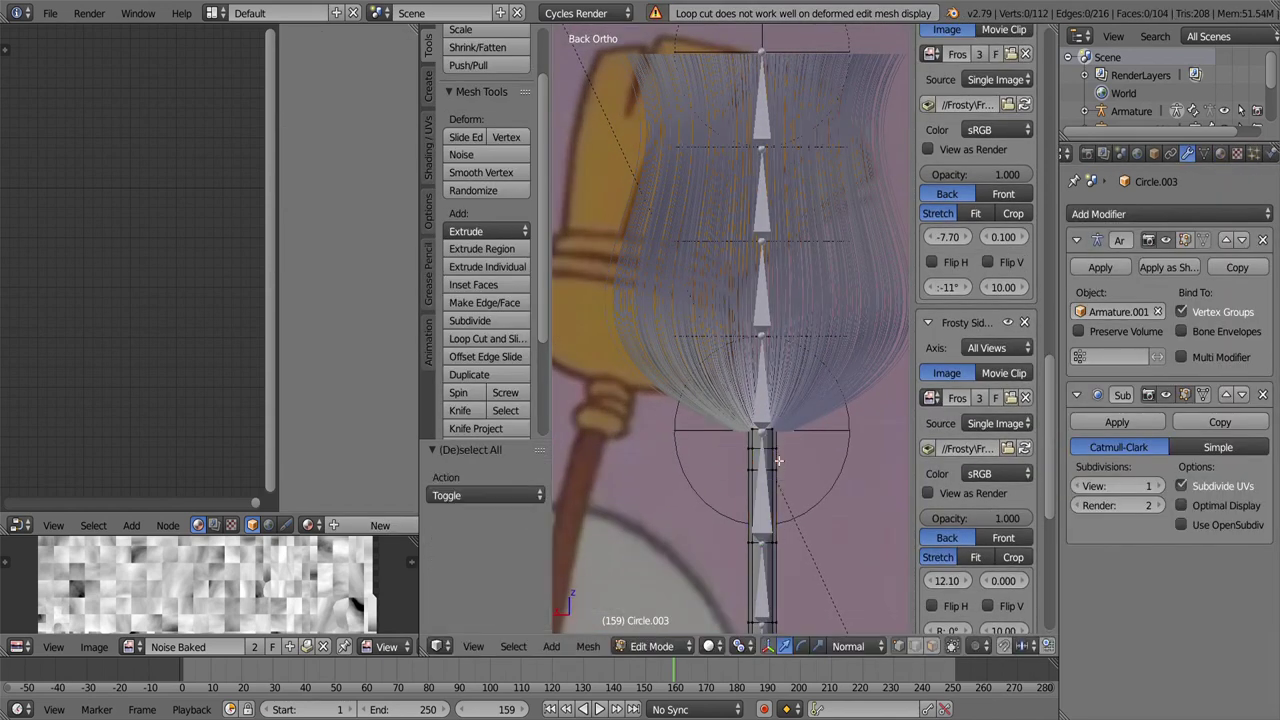
Step: Add an edge loop and a circle band ring to the broom head, then clear the ring's parent
click(778, 460)
scroll(791, 516, up, 2)
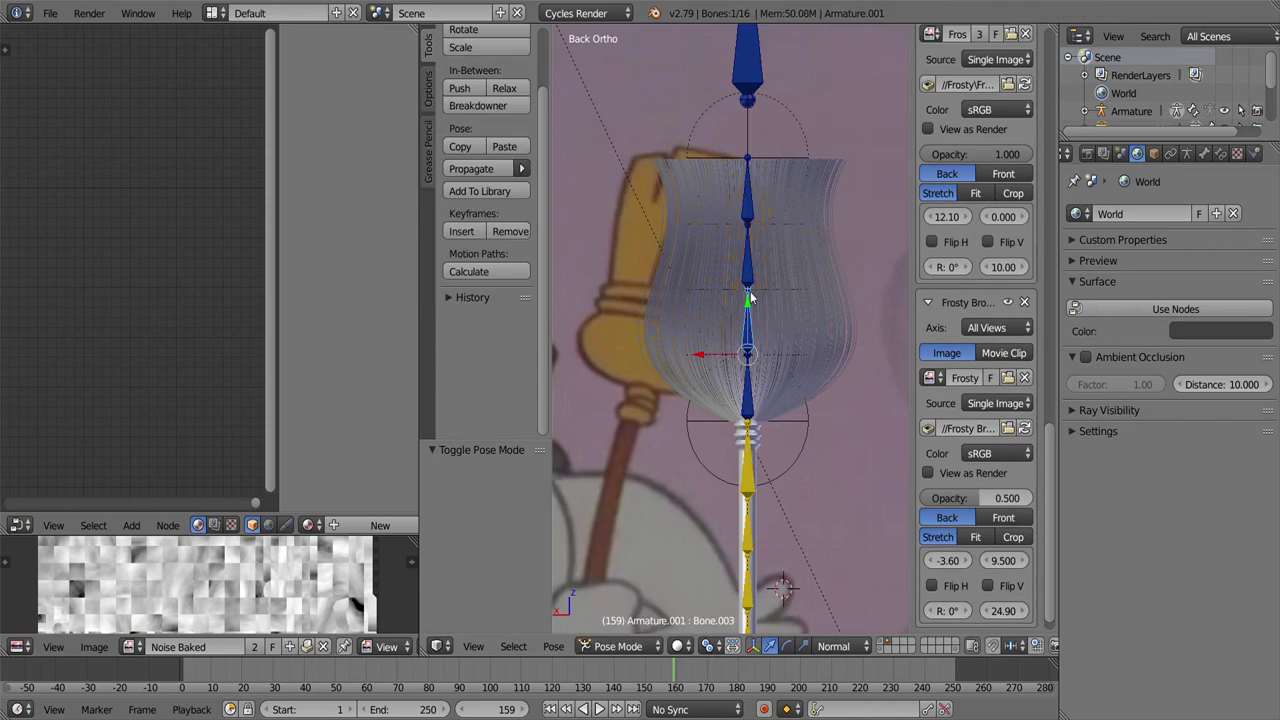
key(shift+a)
click(857, 171)
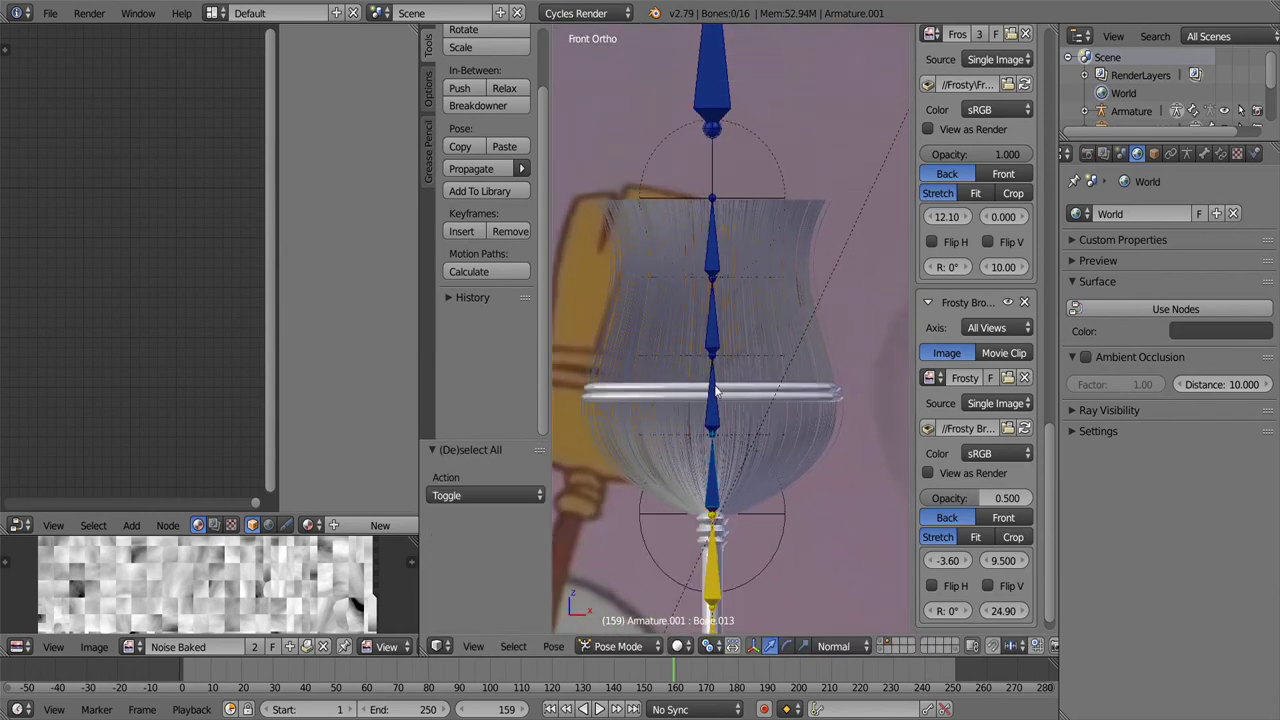
key(ctrl+Tab)
right_click(757, 398)
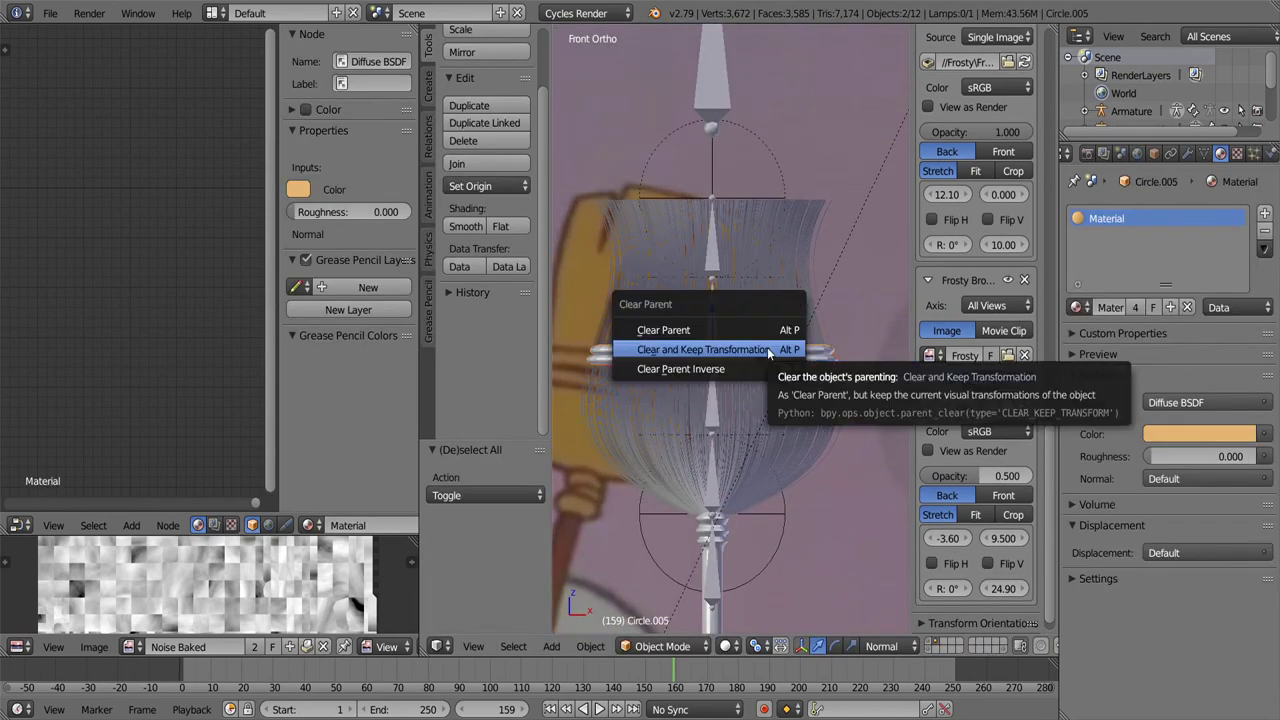
click(767, 347)
Step: Set the broom armature's maximum display type to Wire
right_click(782, 401)
key(Tab)
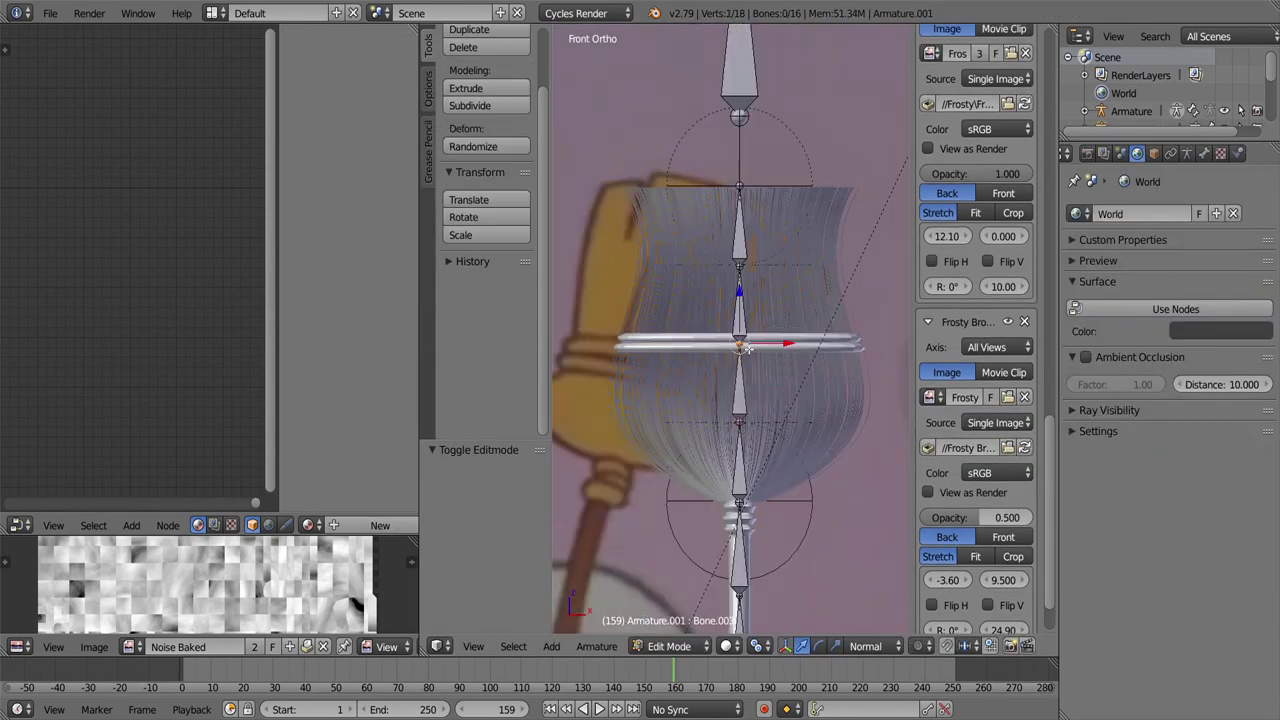
key(Tab)
click(1153, 153)
scroll(1160, 450, down, 5)
click(1110, 680)
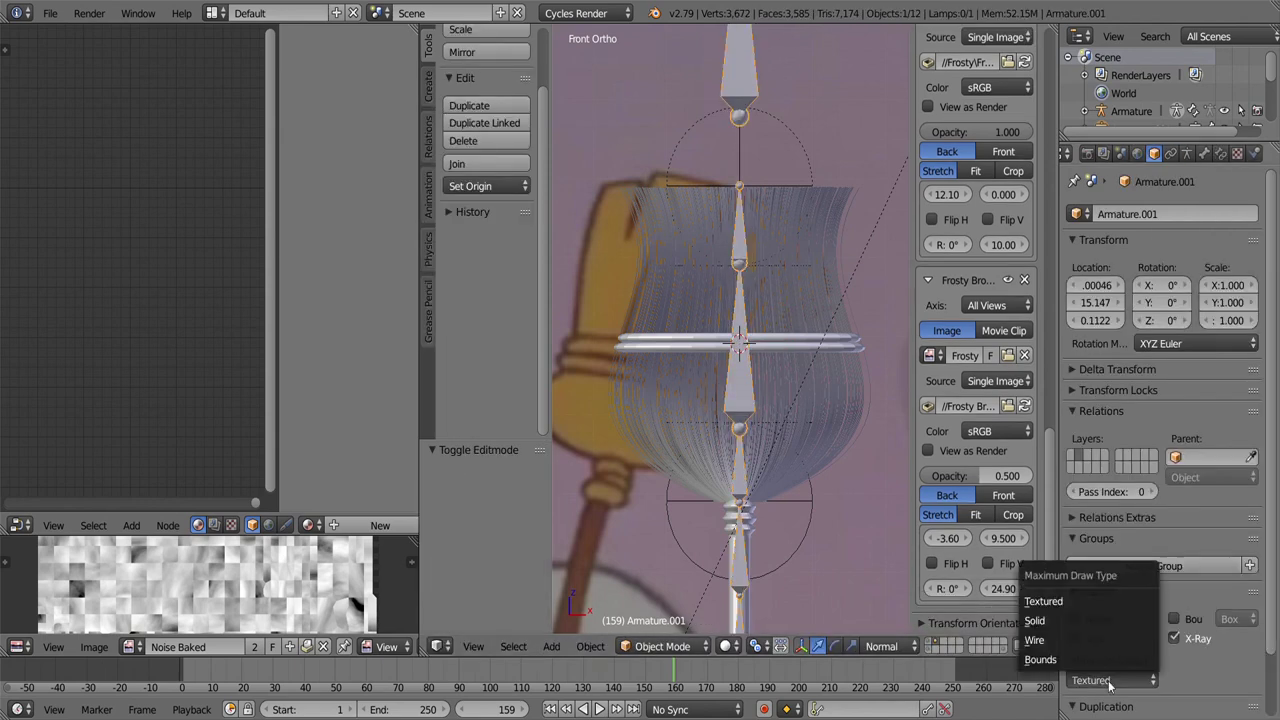
Step: Test-bend a broom bone chain in Pose Mode, then undo back to the rest pose
key(ctrl+Tab)
right_click(740, 480)
key(r)
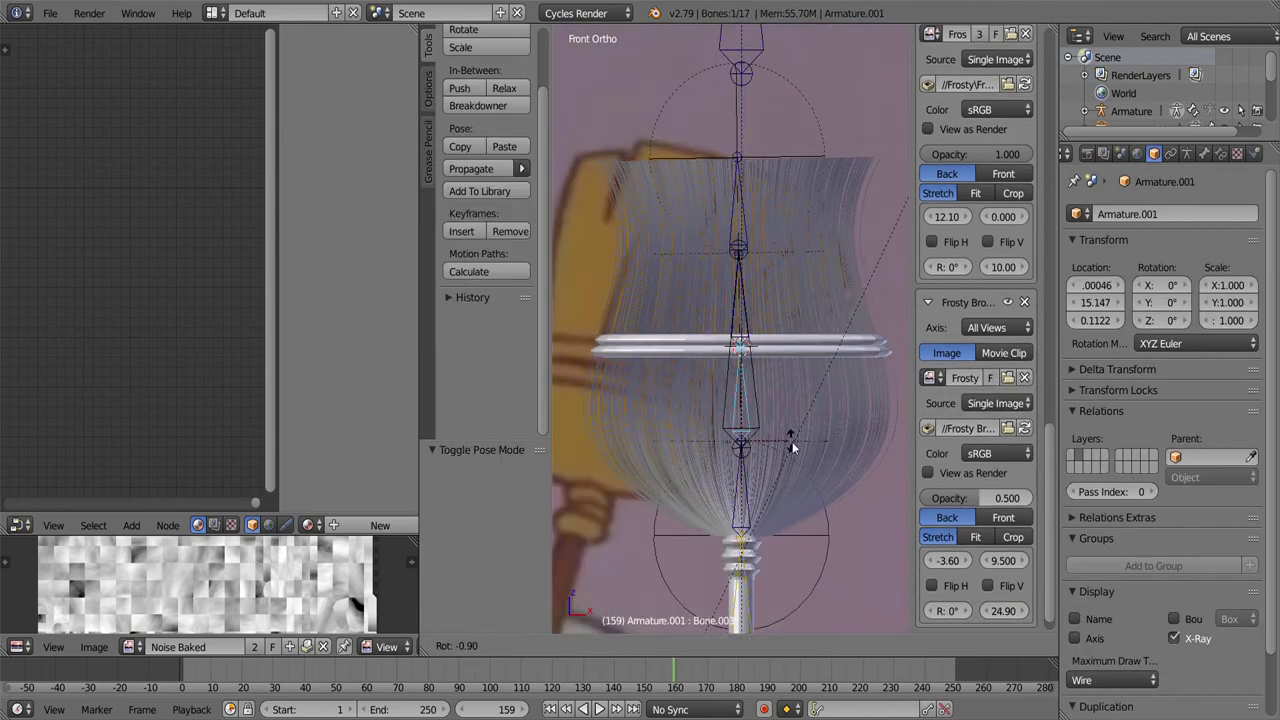
key(r)
click(763, 313)
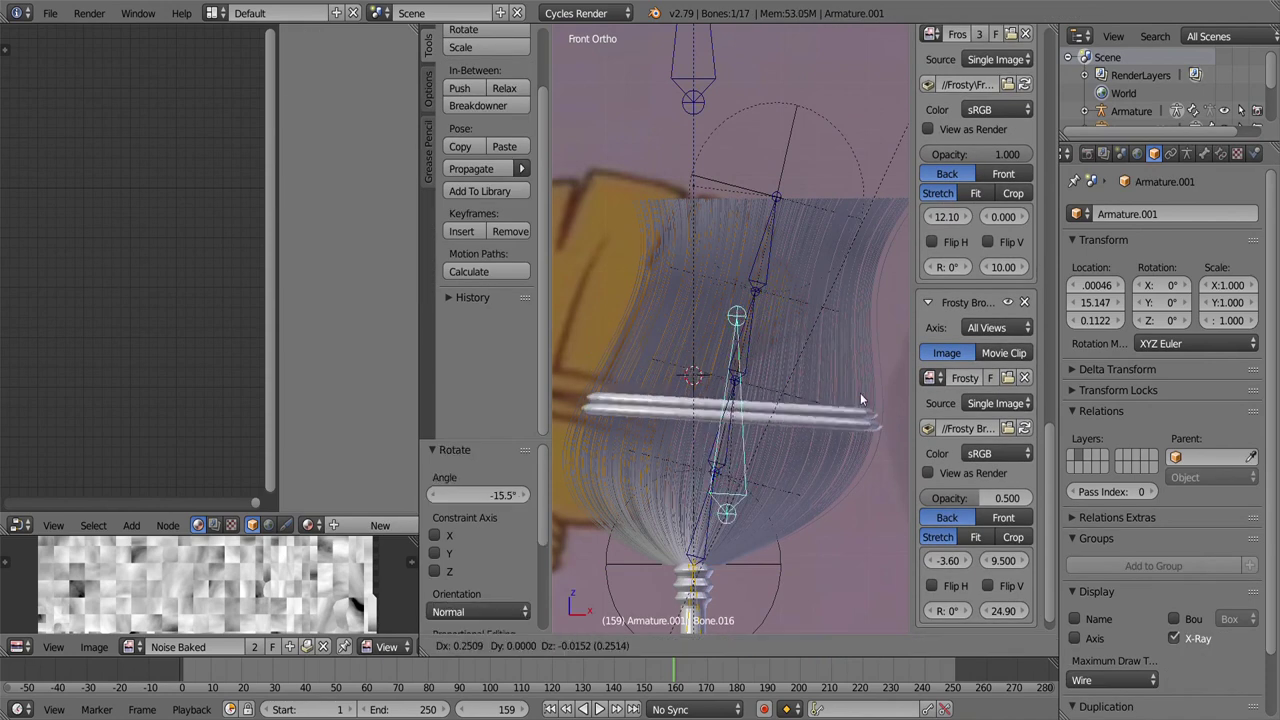
key(Escape)
key(ctrl+z)
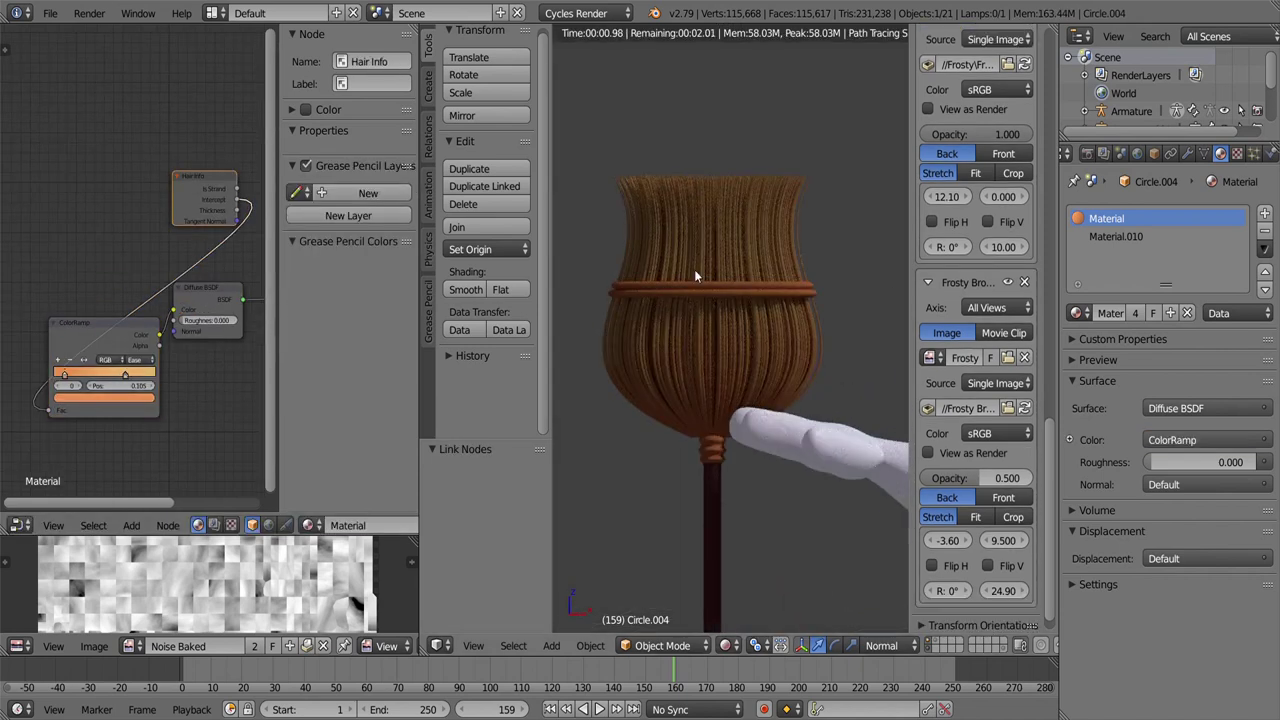
Step: Insert an RGB Curves node between the ColorRamp and Diffuse BSDF Color and raise its curve
click(131, 525)
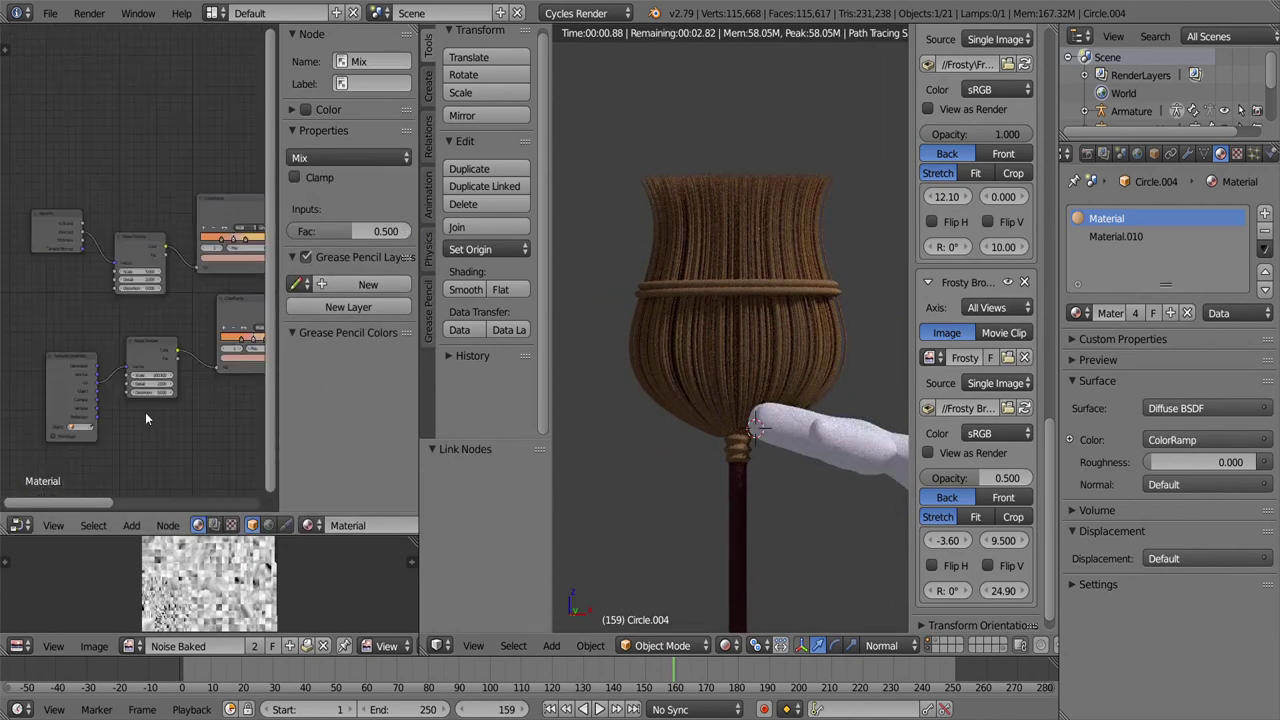
key(shift+a)
click(271, 609)
click(127, 299)
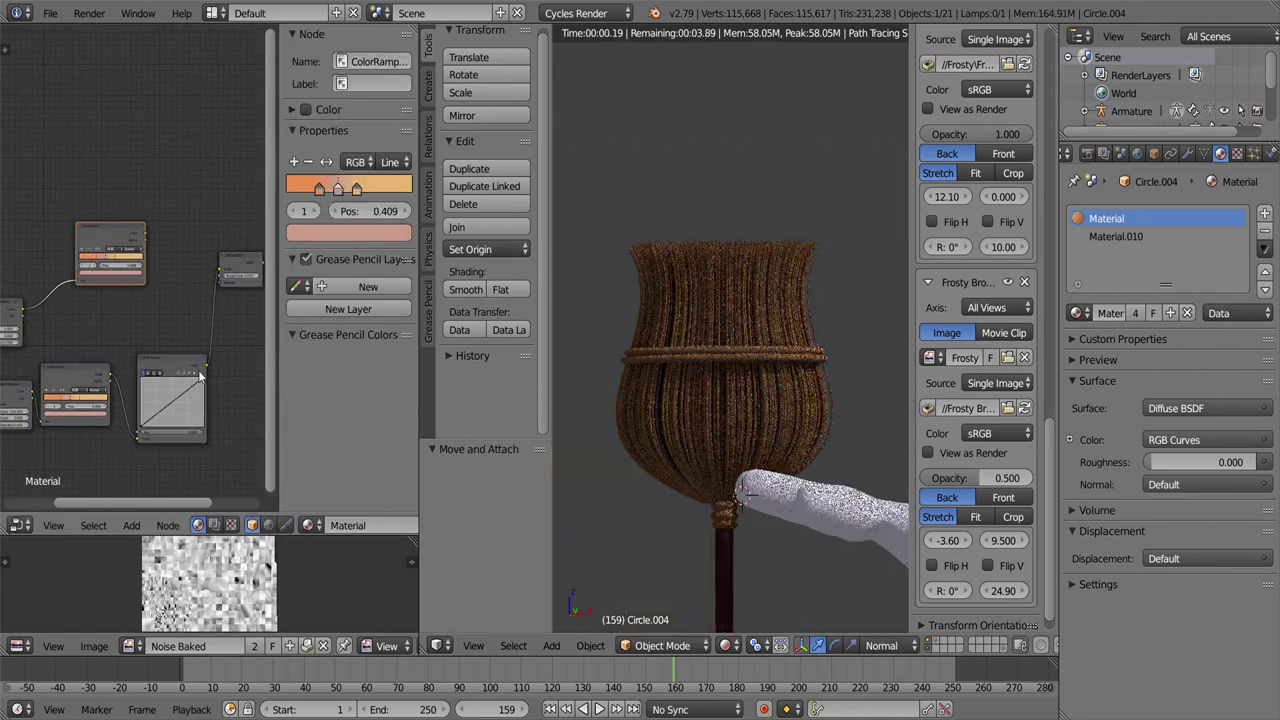
click(167, 525)
click(214, 363)
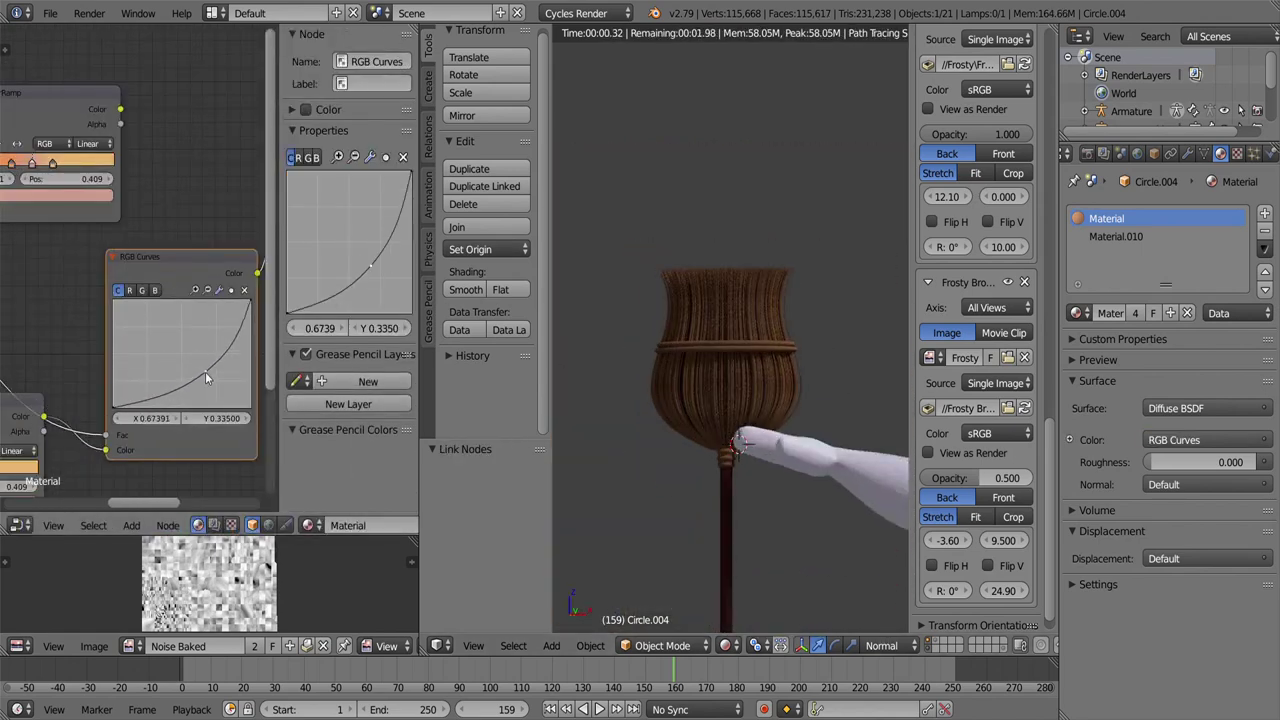
drag(205, 377, 180, 344)
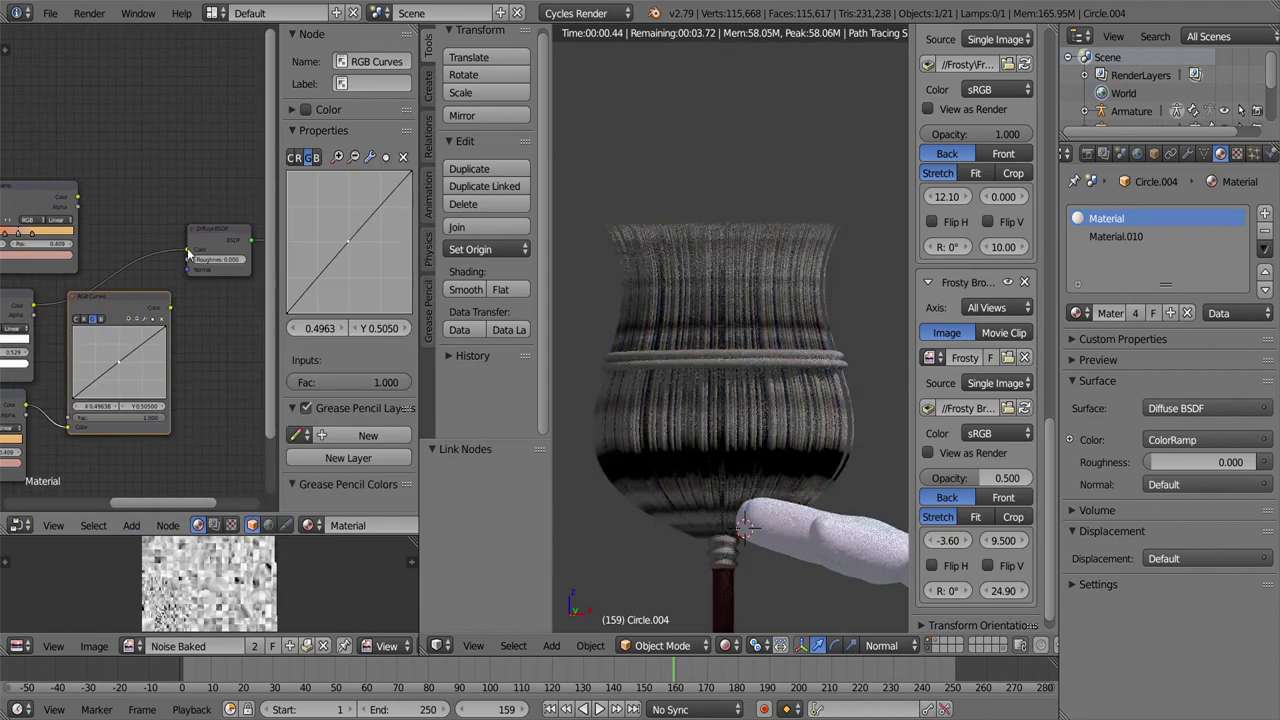
drag(178, 314, 178, 253)
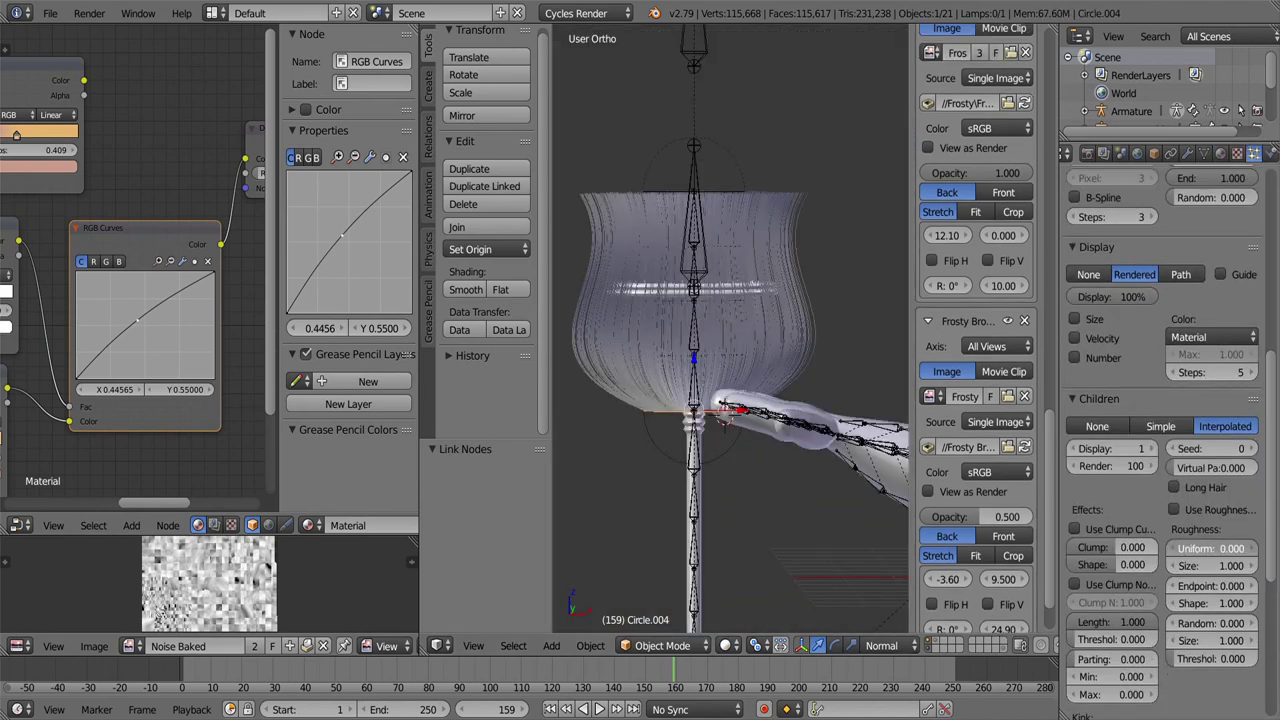
Step: Preview the broom's 10 interpolated child hairs in rendered shading, zooming to inspect the bristles
key(shift+z)
scroll(1180, 420, up, 4)
scroll(1150, 360, up, 6)
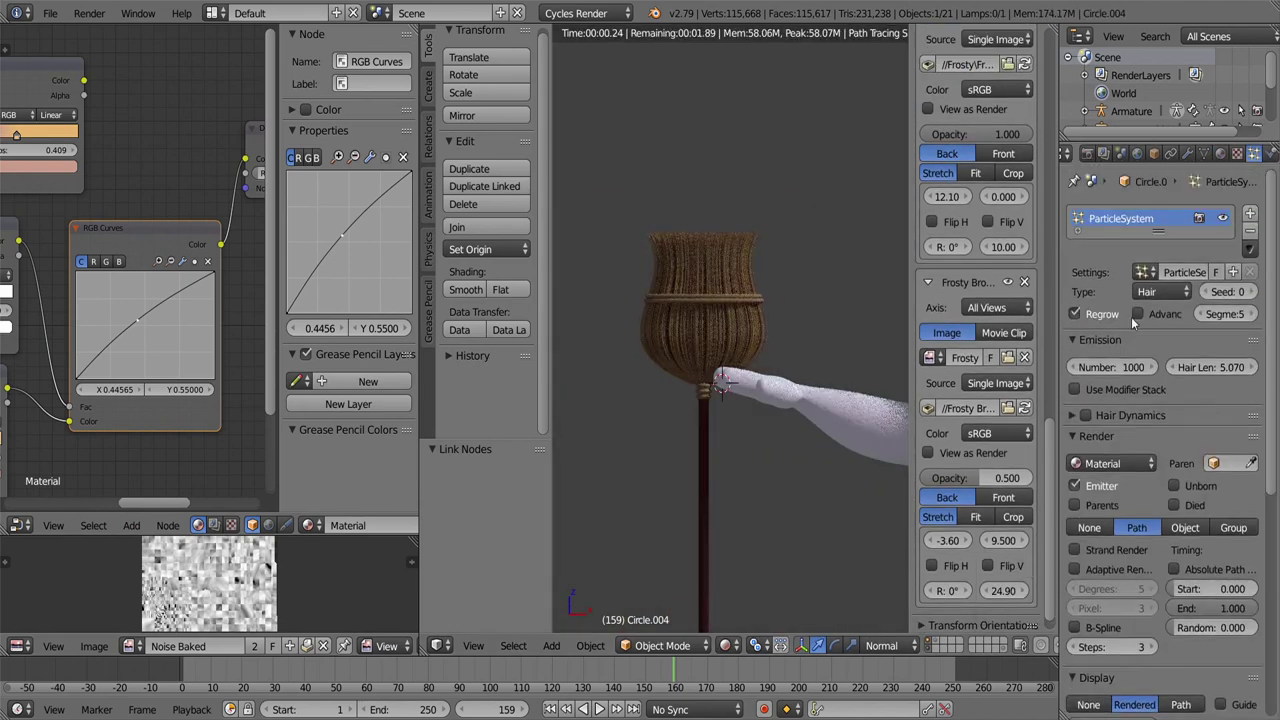
scroll(1158, 413, down, 5)
scroll(1158, 420, down, 5)
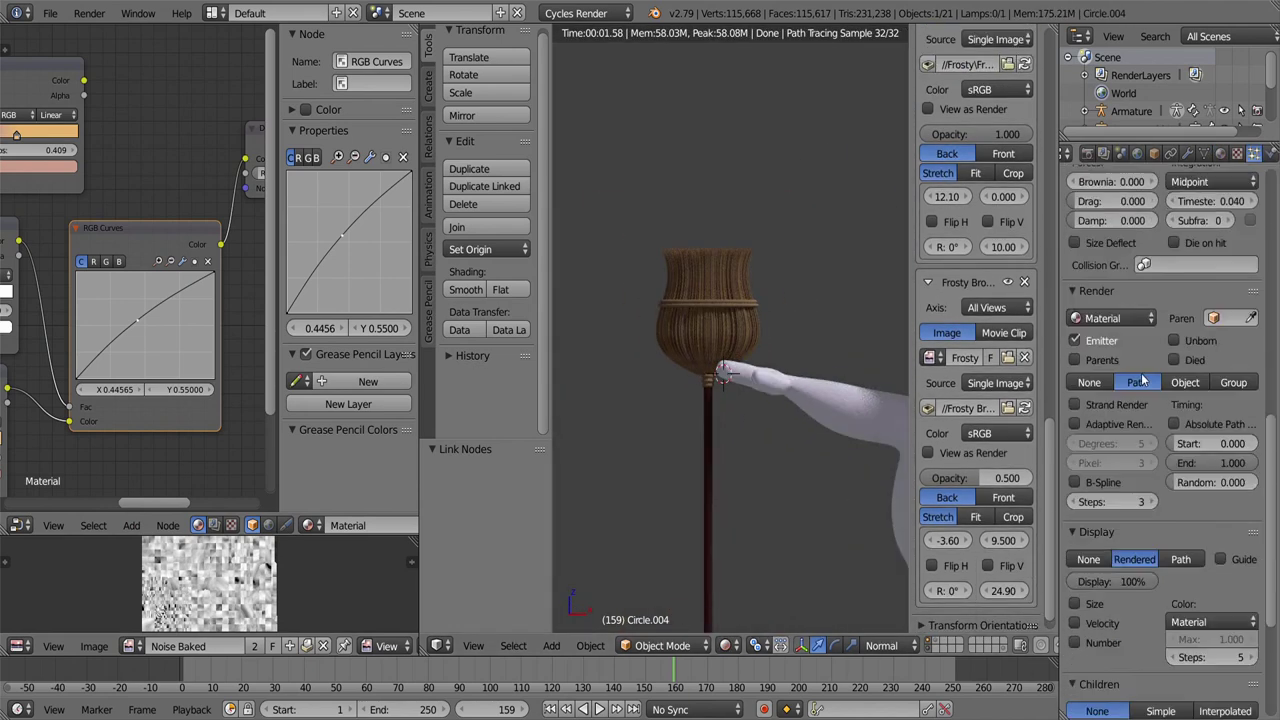
scroll(1158, 430, down, 5)
scroll(1157, 447, down, 5)
scroll(1170, 410, up, 3)
scroll(1195, 380, up, 3)
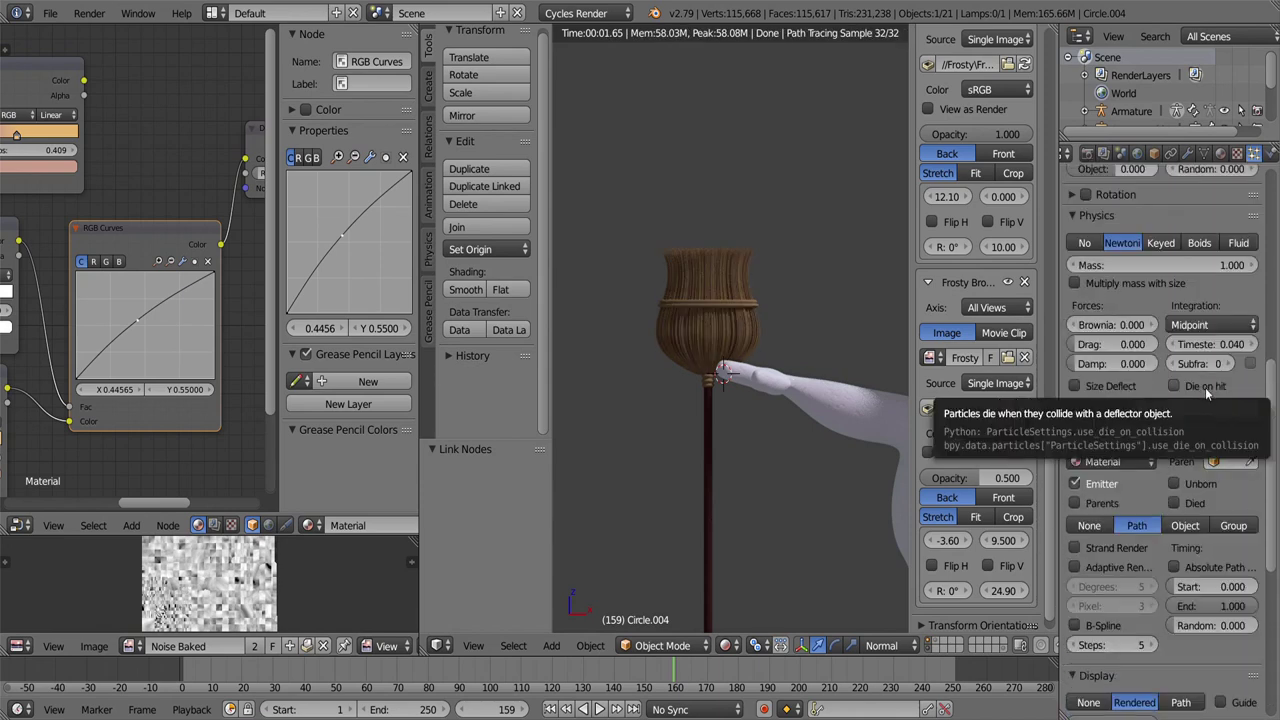
scroll(1200, 430, up, 3)
scroll(1180, 484, up, 2)
scroll(1165, 487, up, 3)
scroll(1165, 487, up, 2)
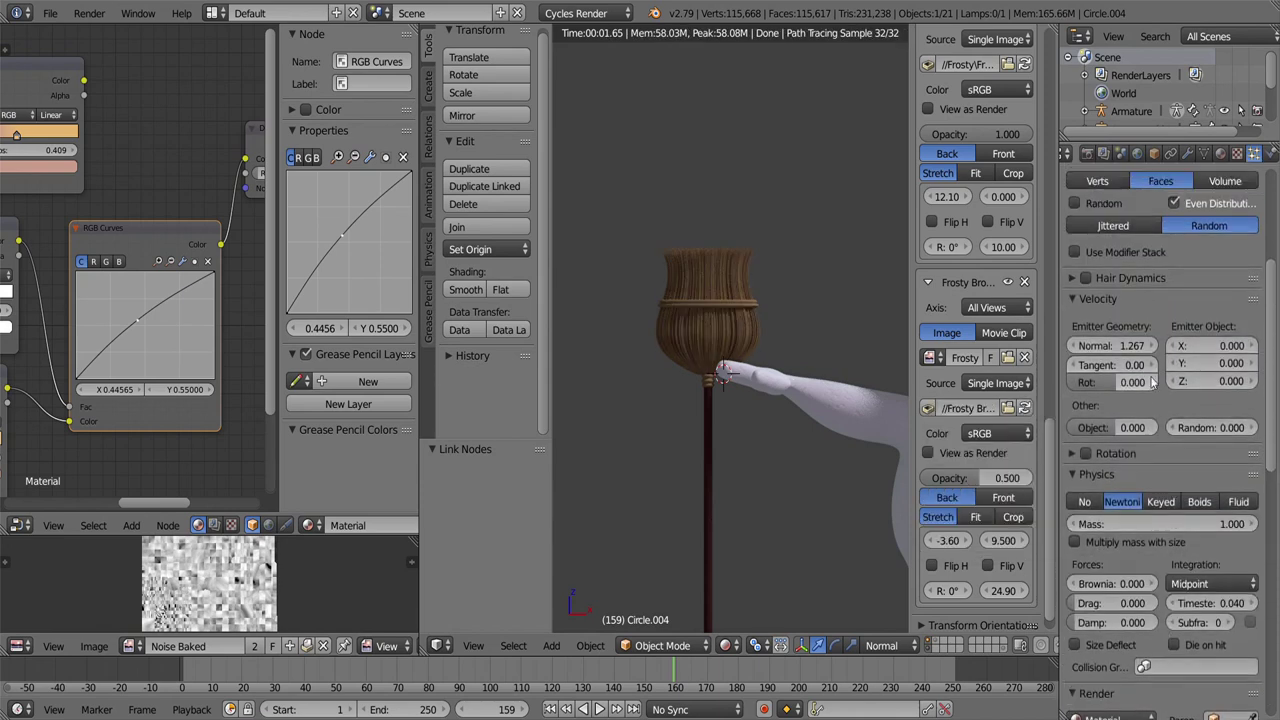
scroll(755, 358, up, 3)
scroll(1160, 440, down, 3)
scroll(1160, 450, down, 4)
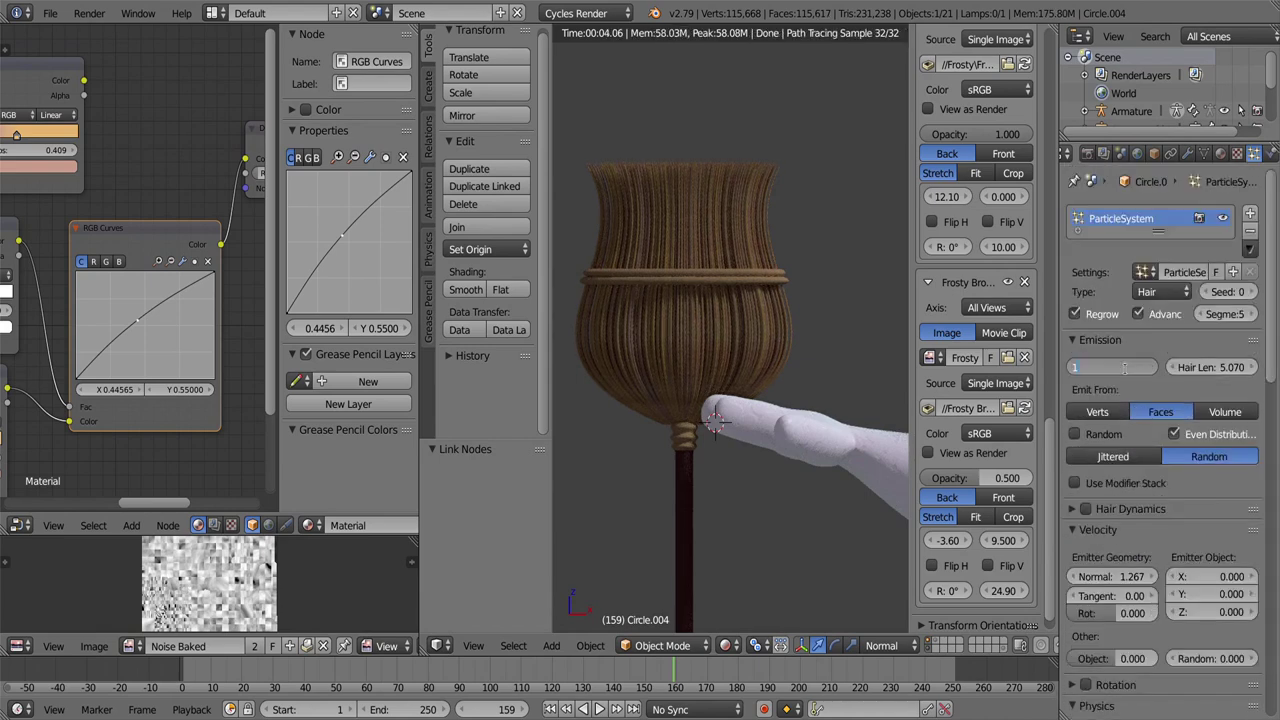
scroll(1160, 460, down, 4)
scroll(1117, 421, down, 2)
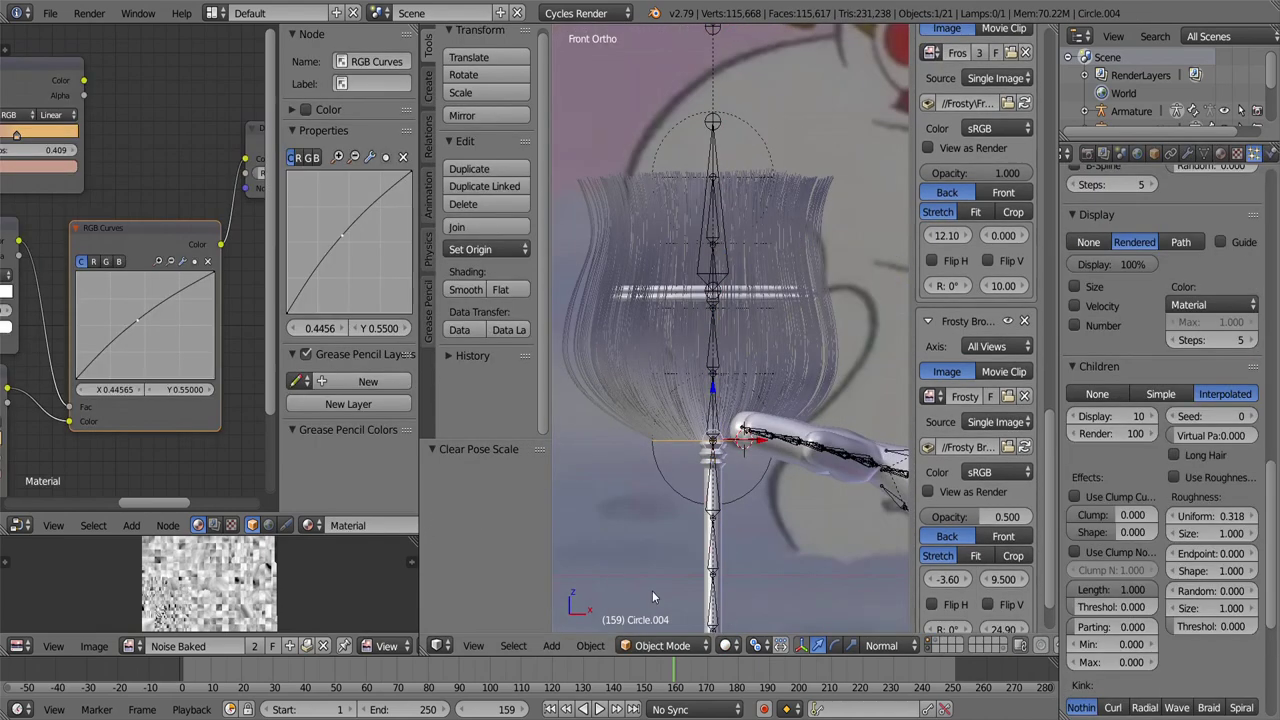
Step: Select the hair guide curve, enter Edit Mode, and start adjusting its thickness
right_click(712, 560)
key(Tab)
key(alt+s)
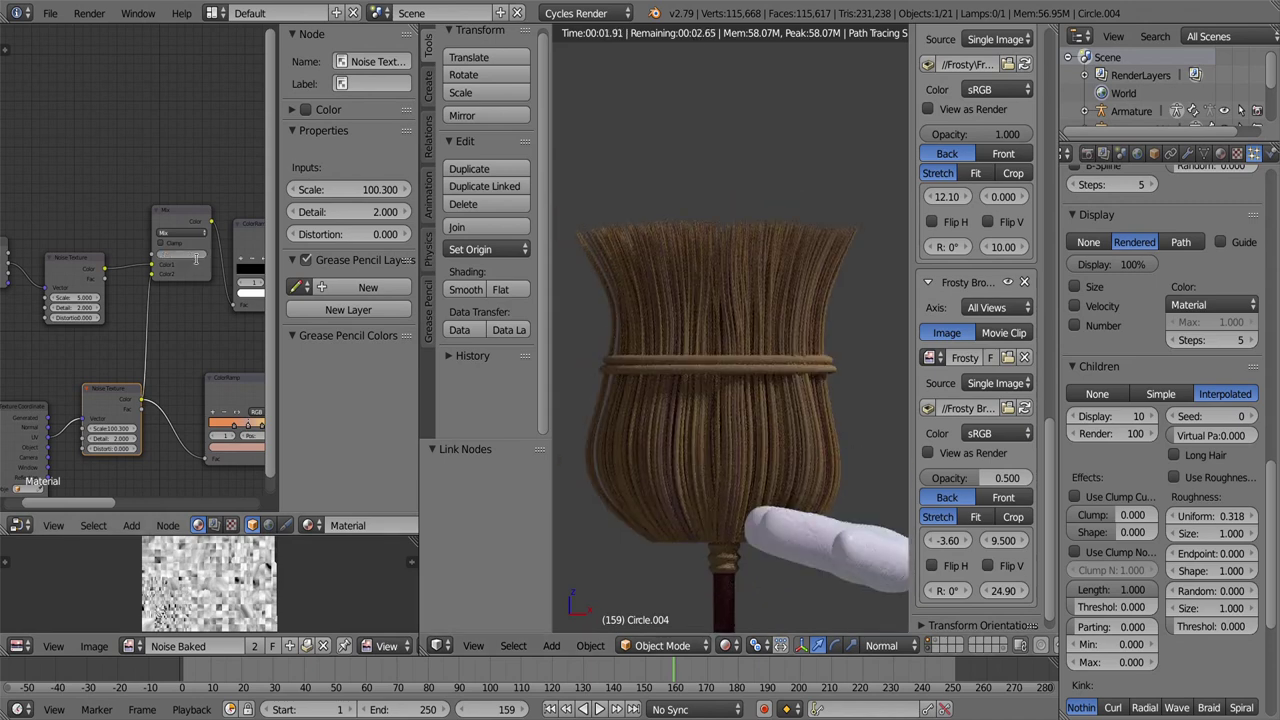
Step: Scroll toward the broom handle's Material.011 settings
scroll(696, 430, down, 3)
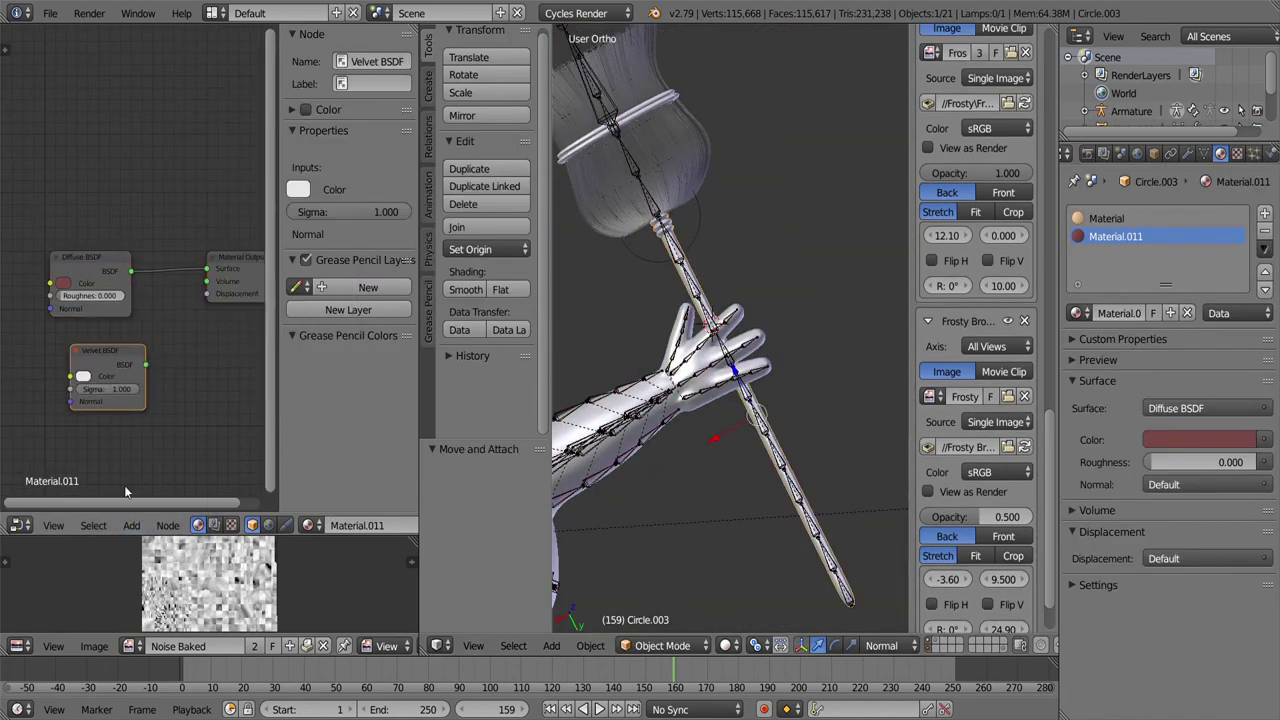
Step: Add Velvet BSDF and RGB nodes to Material.011, then assign Material.012 to the binding ring
click(131, 525)
click(257, 403)
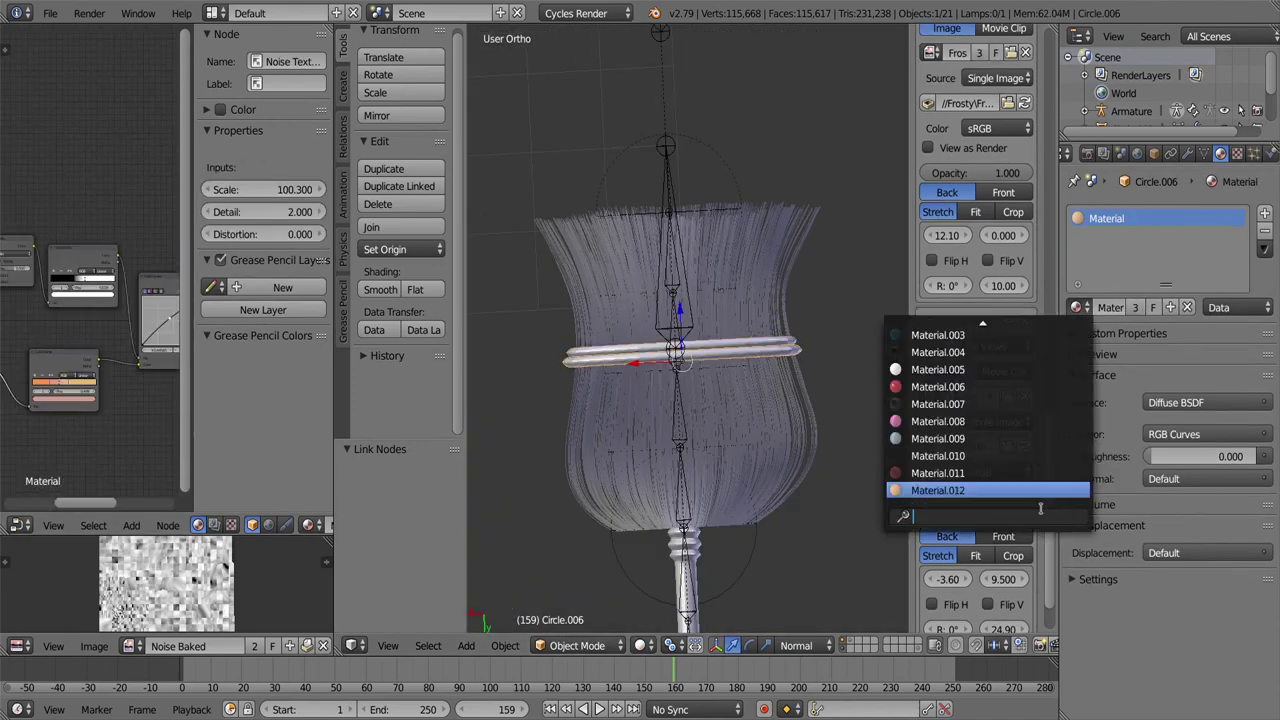
click(990, 490)
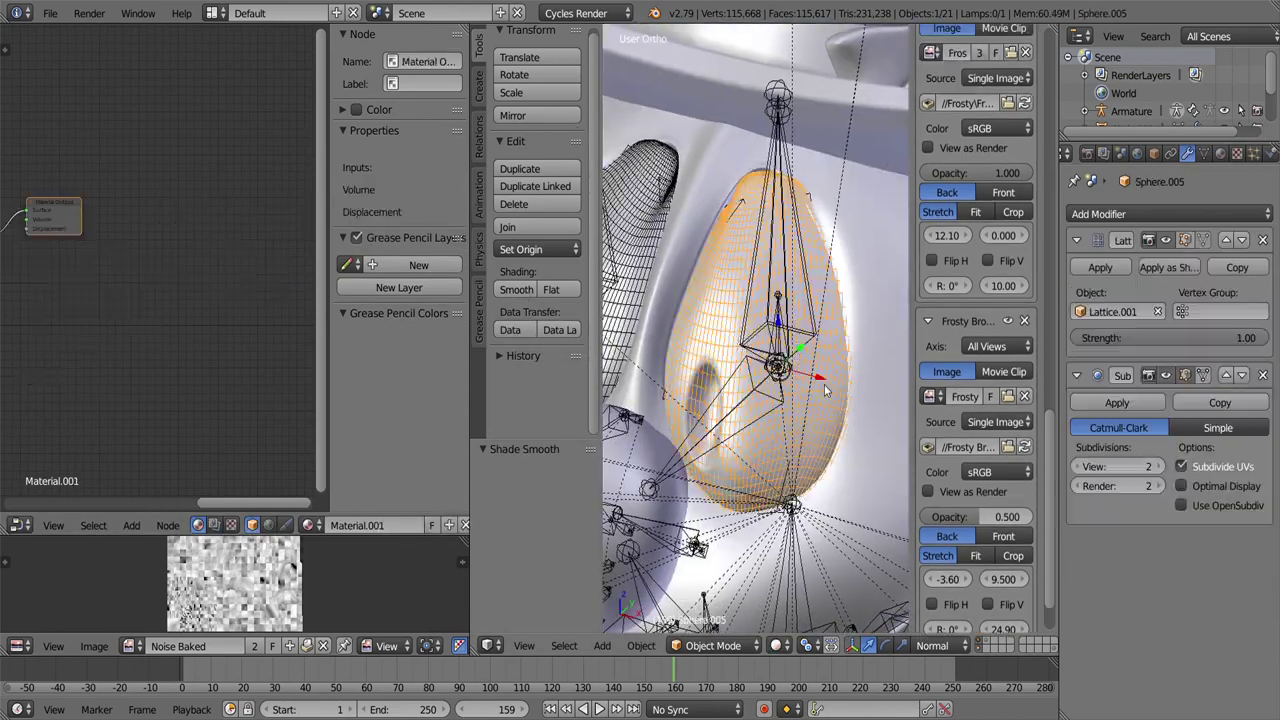
Step: Add an ico sphere to the scene and open the list of modifiers
click(895, 95)
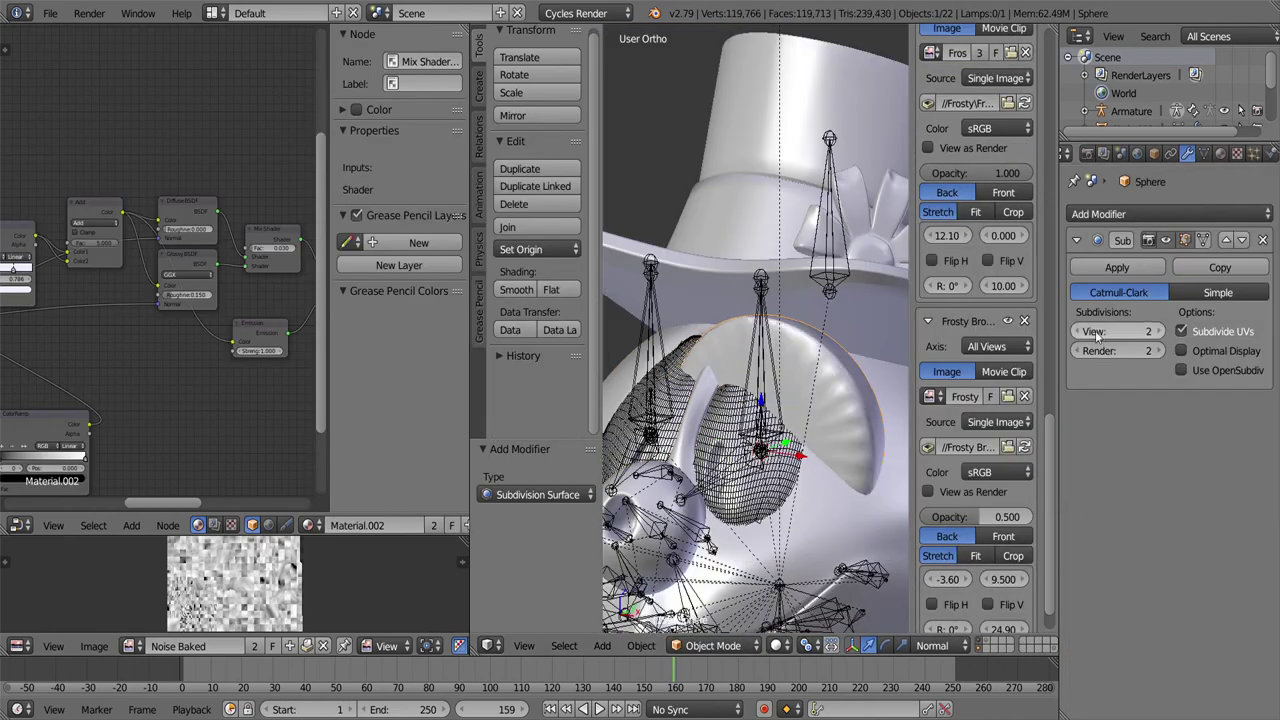
click(1174, 212)
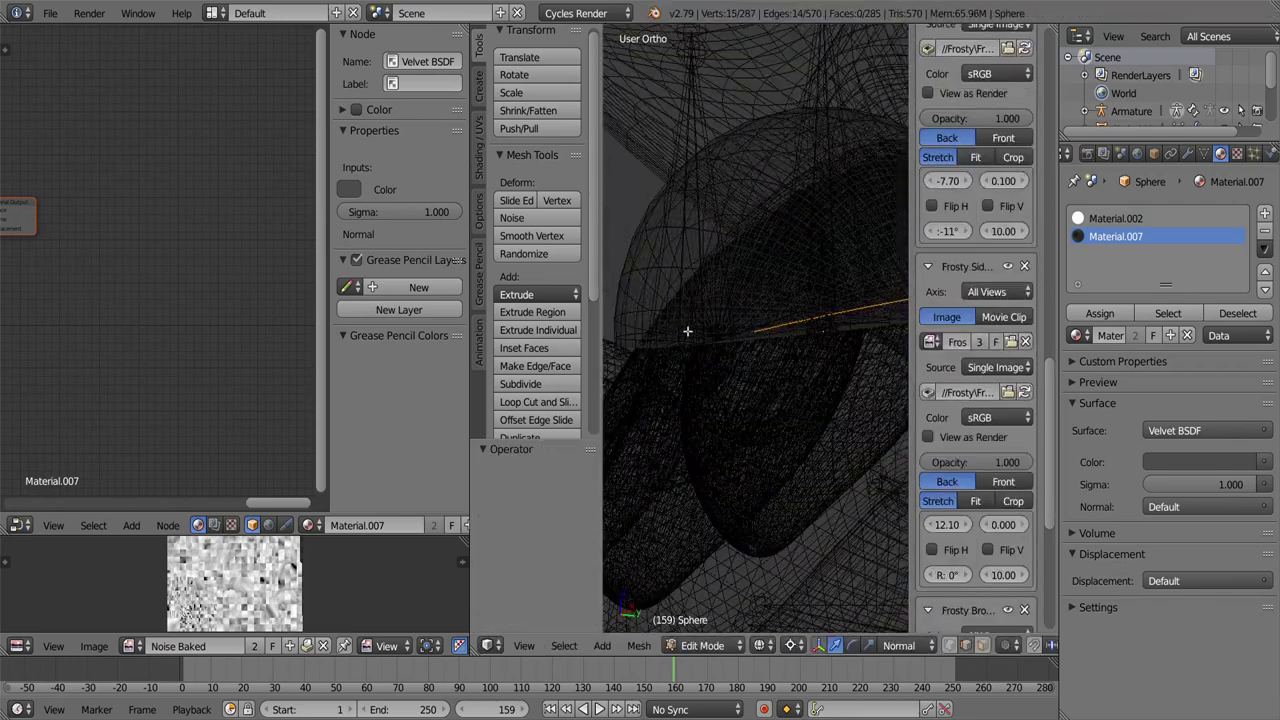
Step: Return from Edit Mode to Object Mode and preview the scene in Rendered shading
click(702, 645)
click(730, 632)
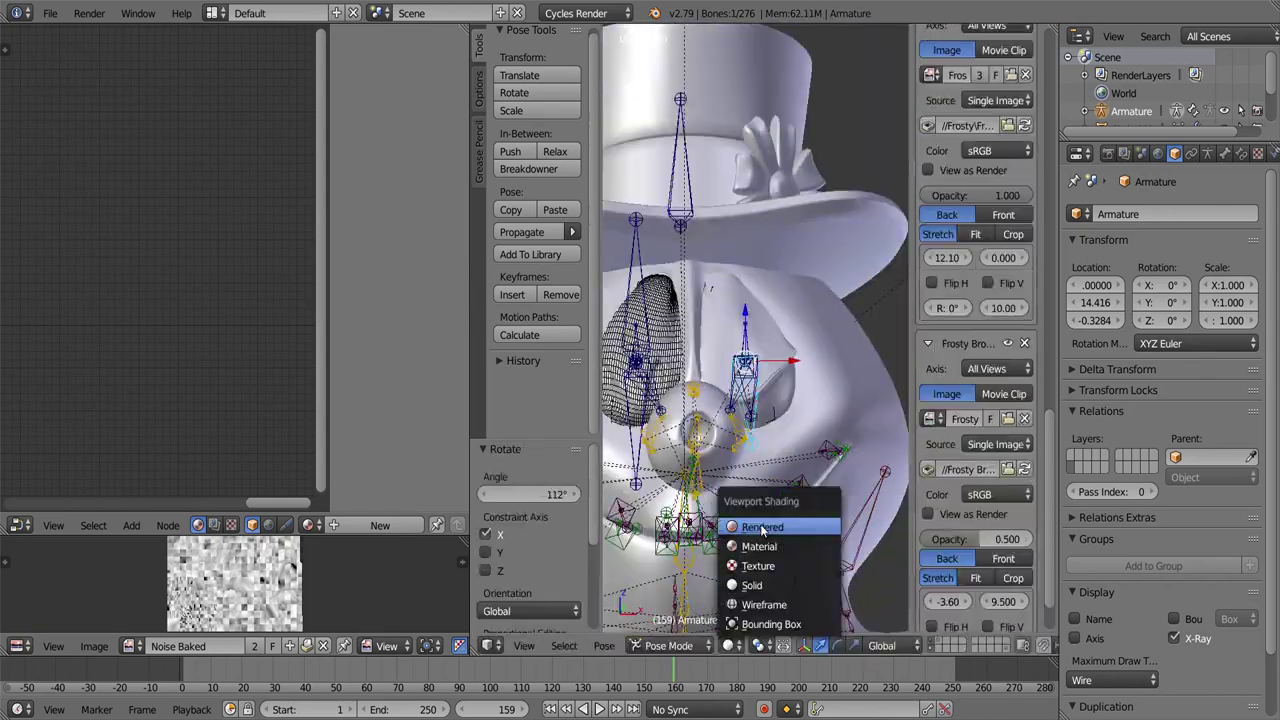
click(762, 527)
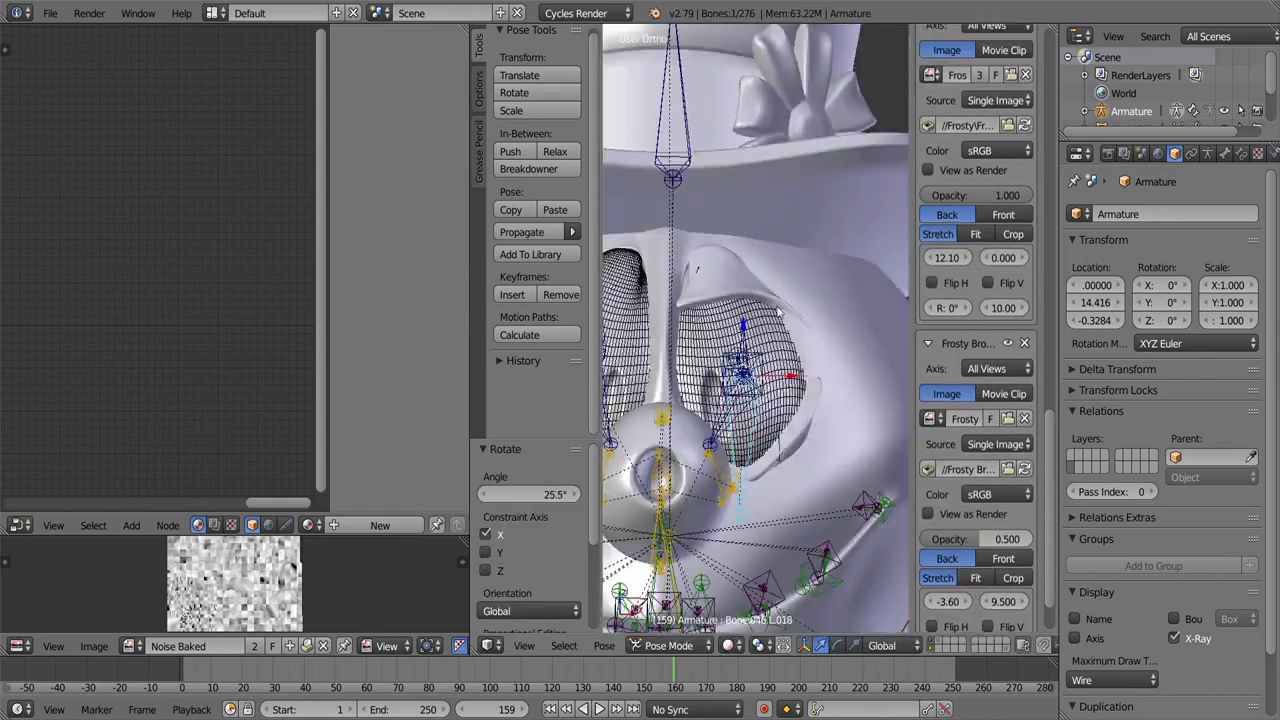
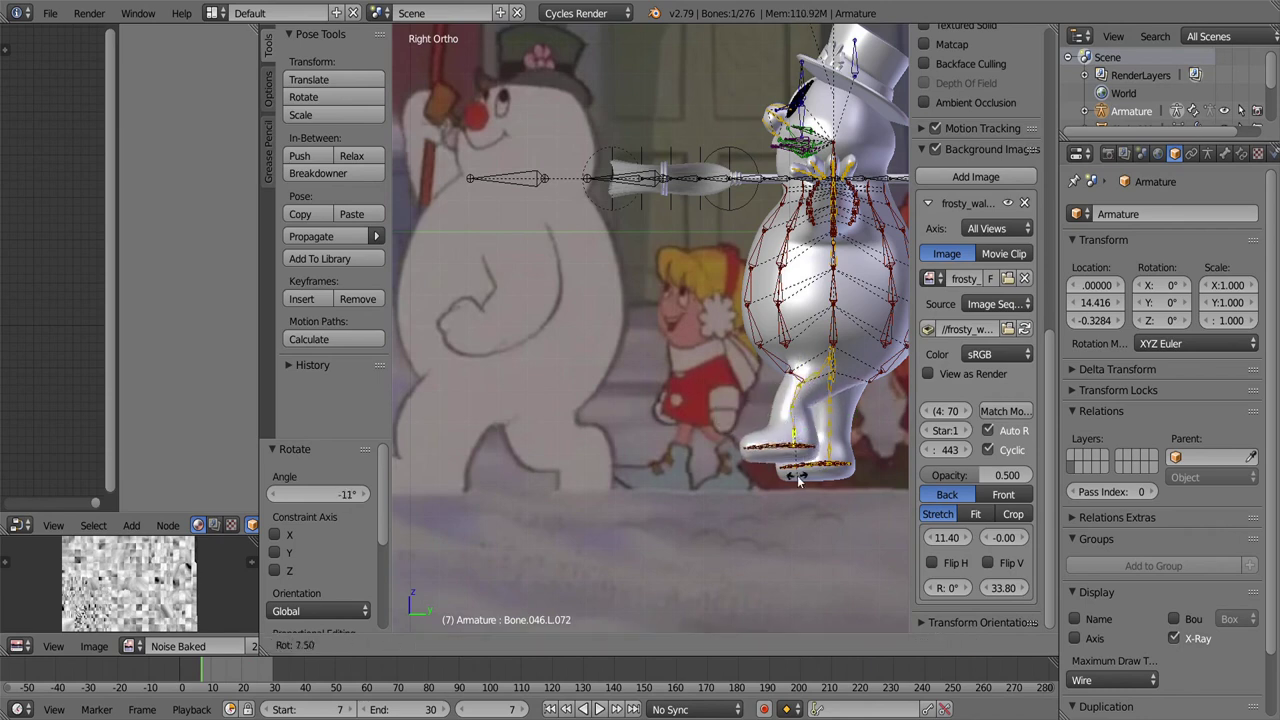
Step: Rotate Frosty's arm, then swing the staff and arm around Y to raise the broom
click(818, 406)
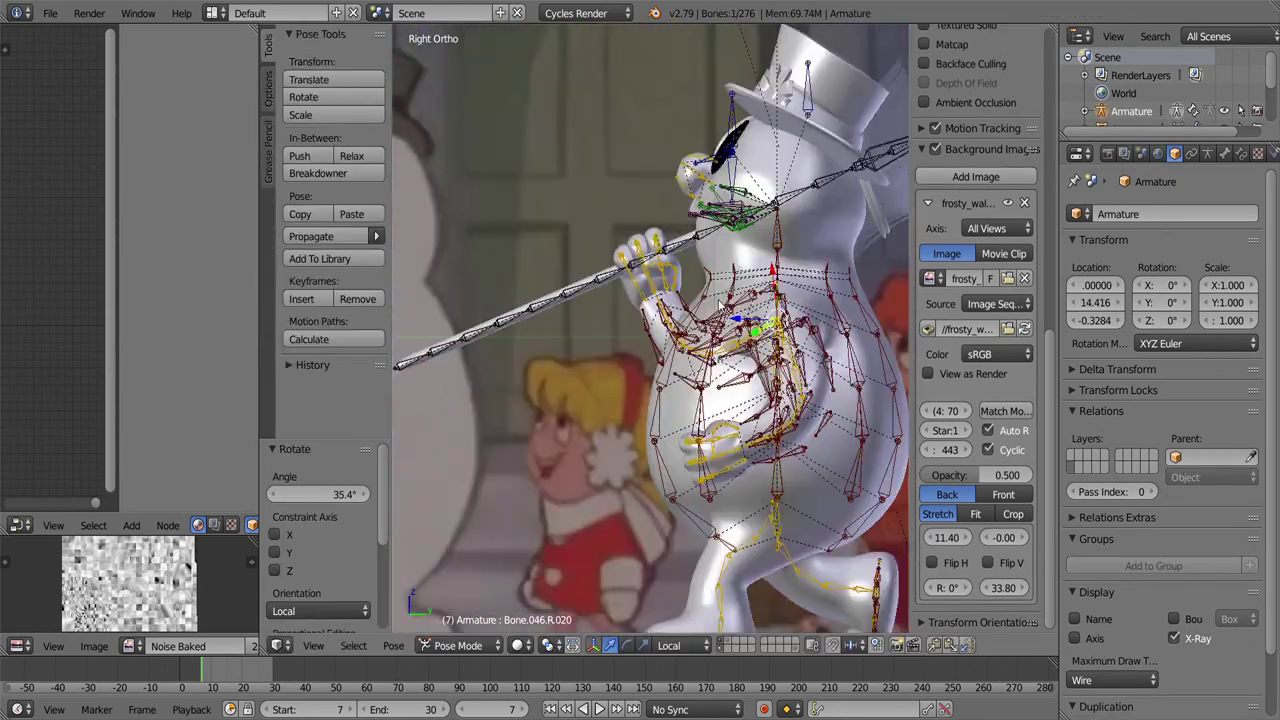
key(y)
click(725, 215)
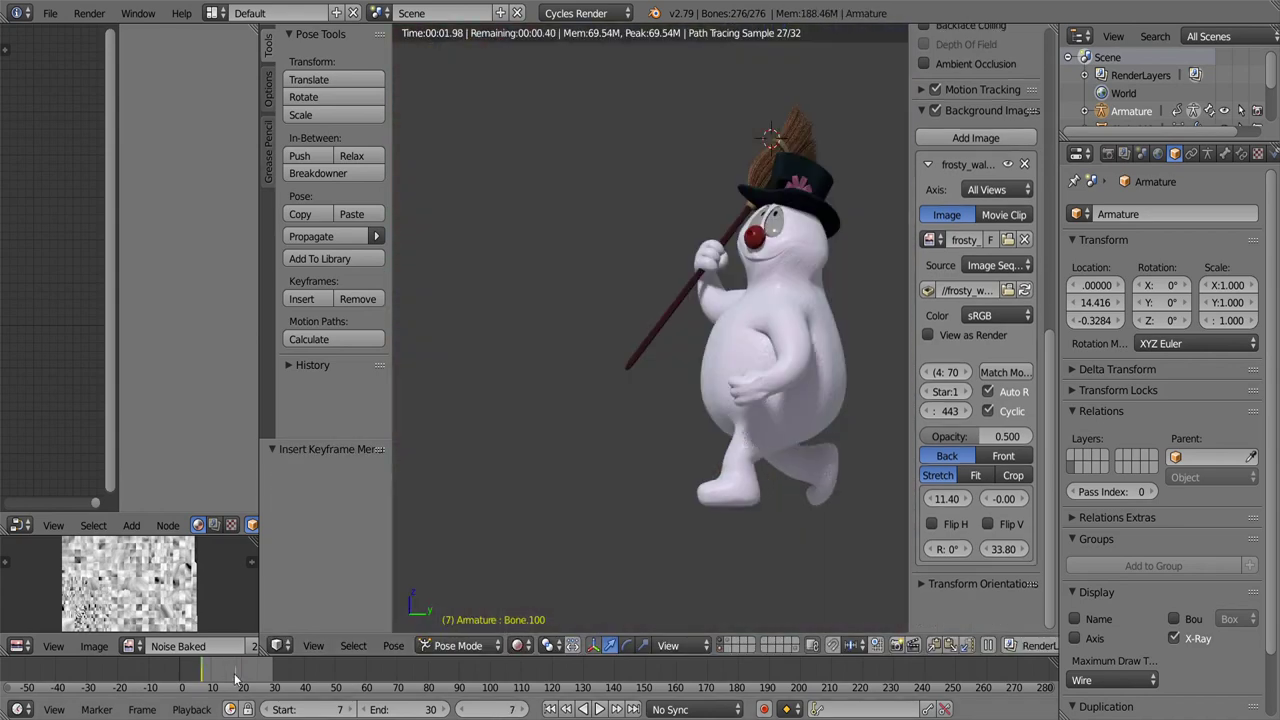
Step: Preview the pose rendered and select Frosty's leg bones to inspect their properties
key(shift+z)
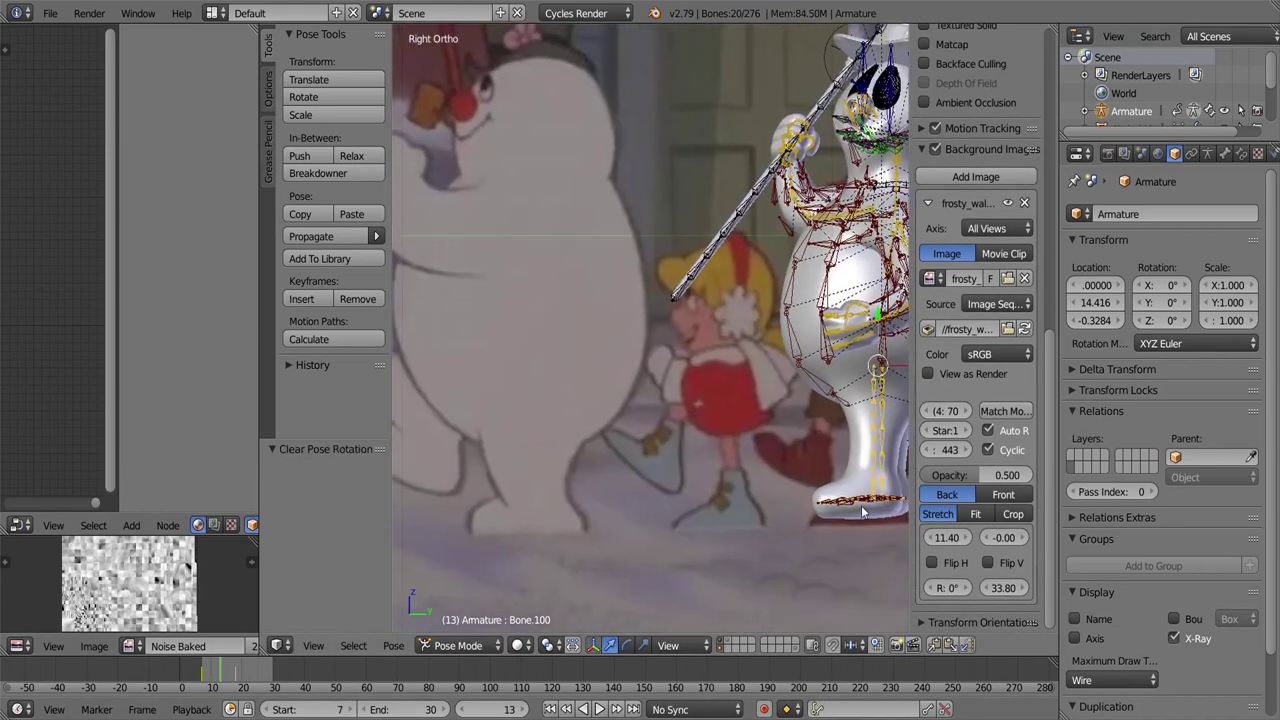
scroll(862, 512, up, 2)
right_click(810, 422)
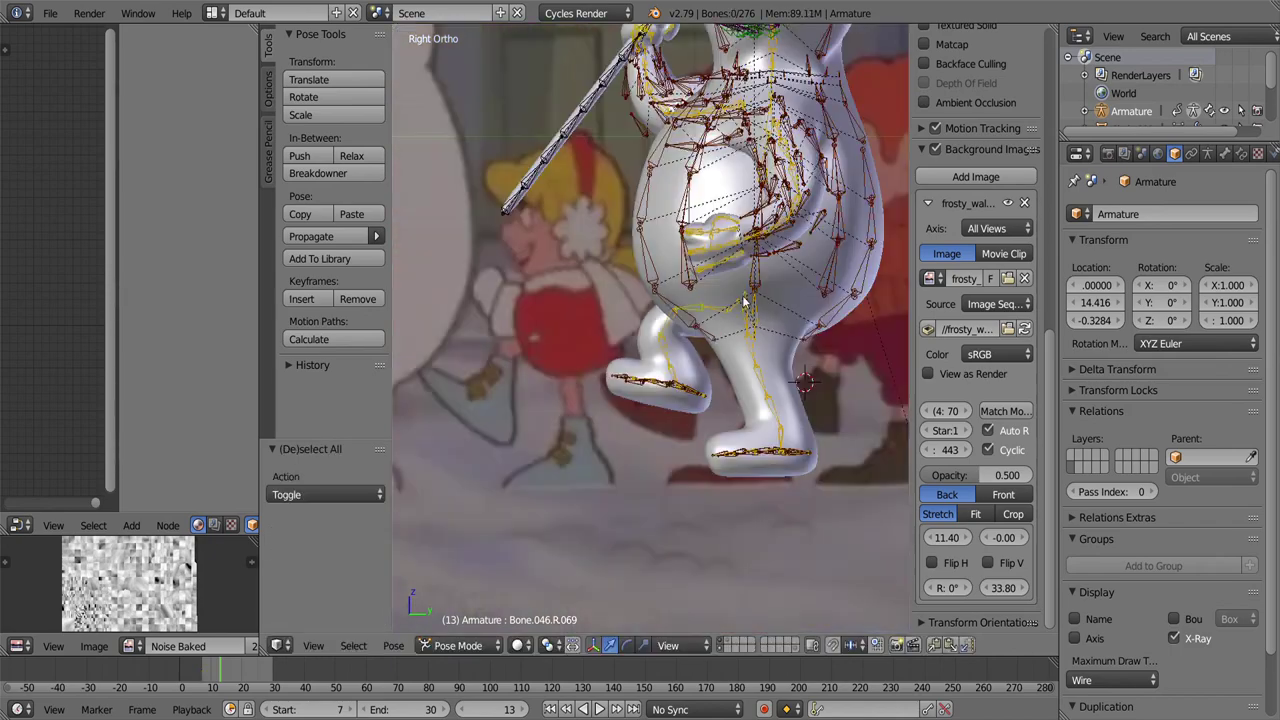
key(a)
click(1224, 153)
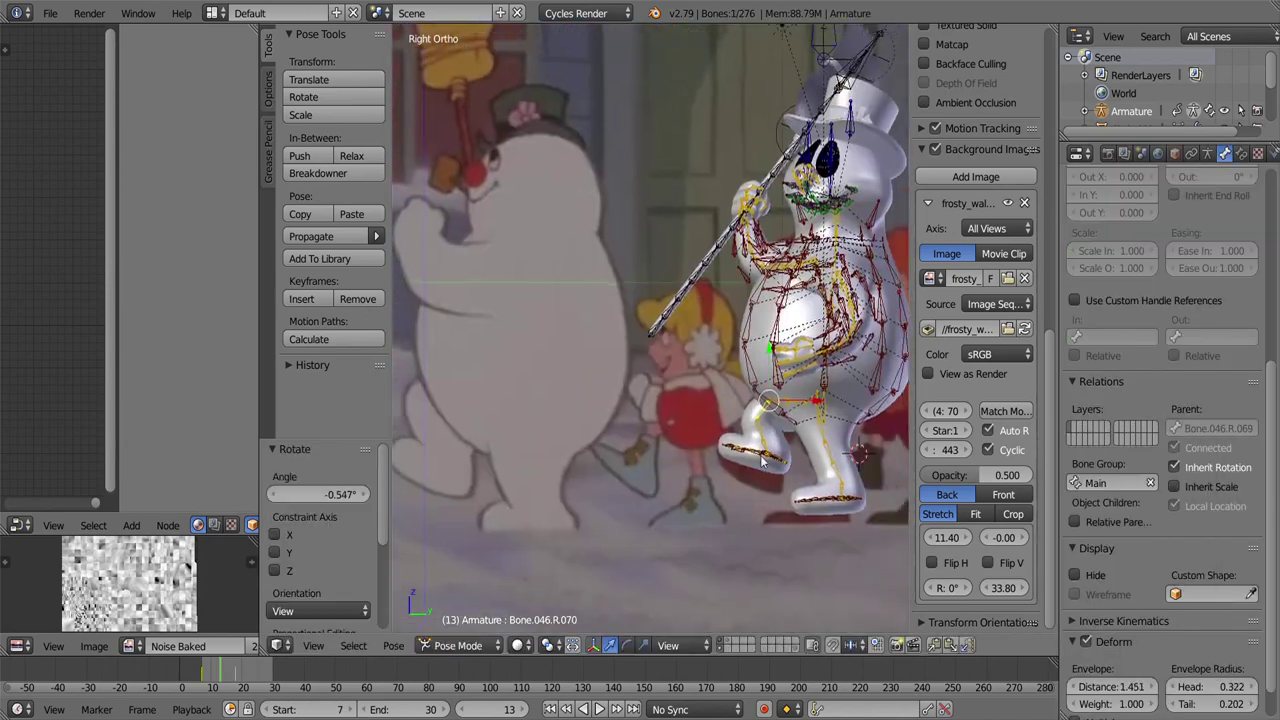
Step: Select the linked foot bones, view from the right side, and return to solid shading in Pose Mode
key(l)
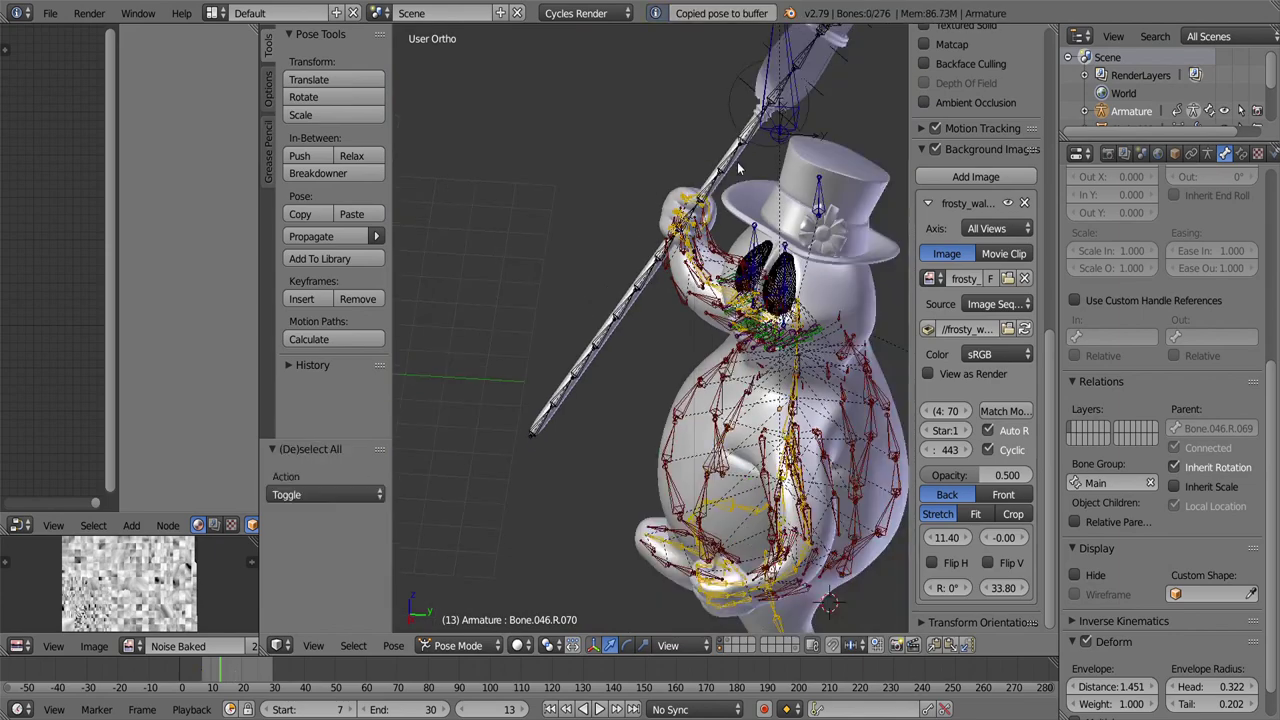
key(a)
key(KP_3)
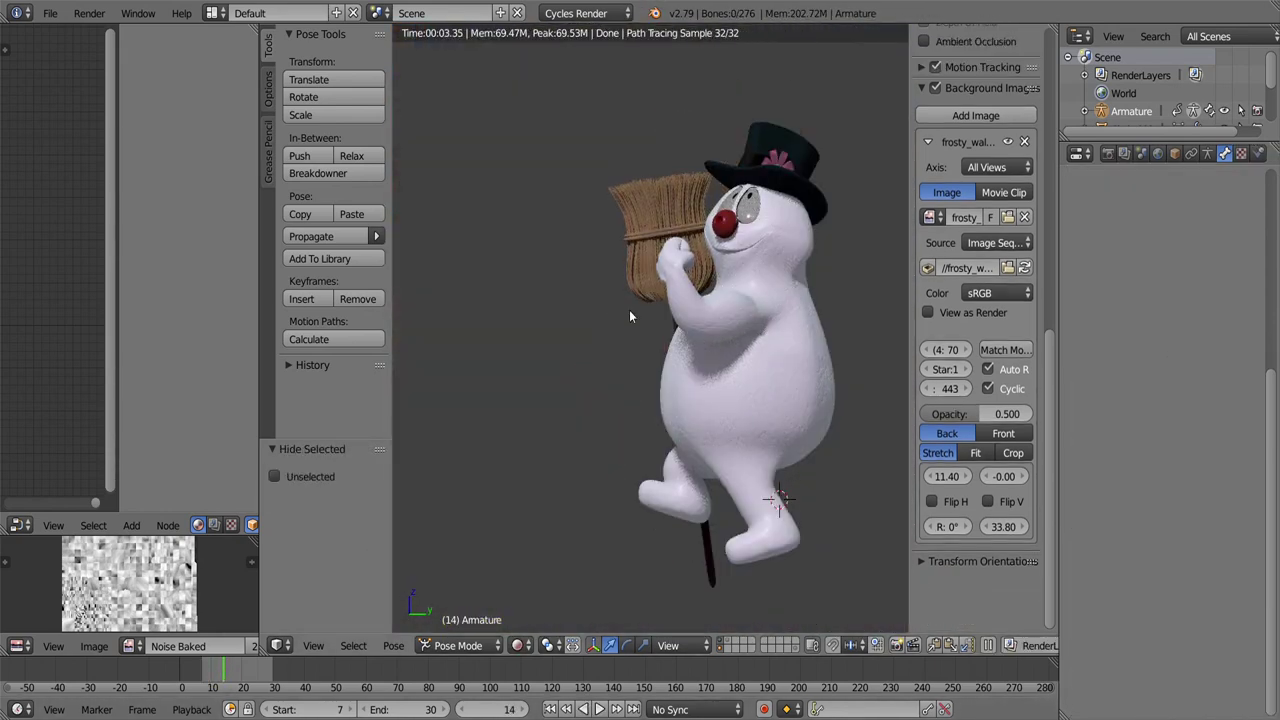
key(shift+z)
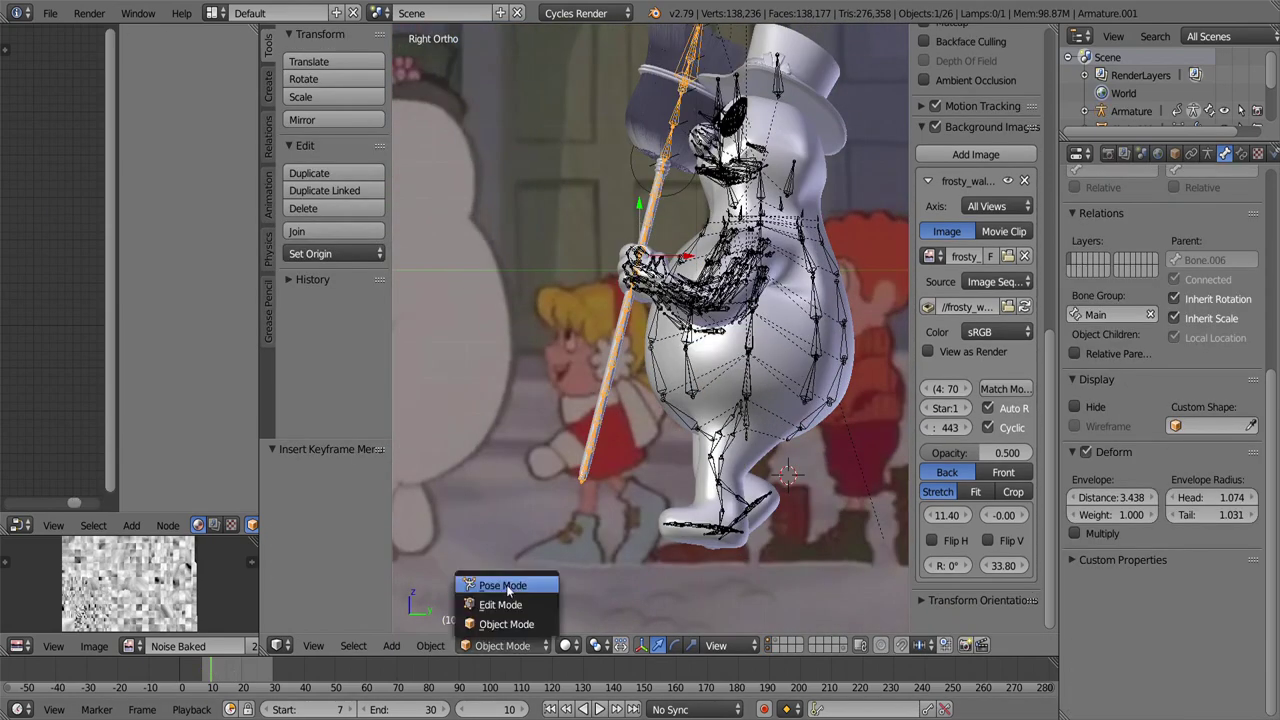
click(503, 586)
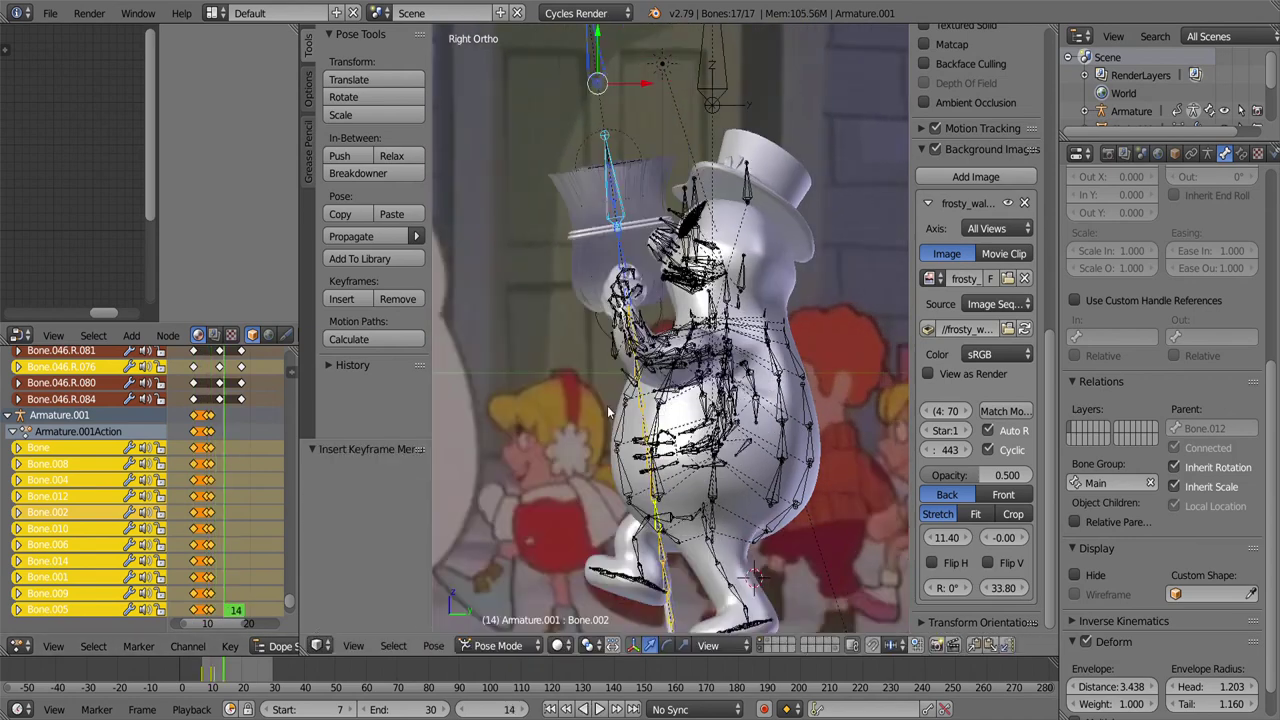
Step: Rotate the broom bone in front view and keyframe its pose
key(KP_1)
scroll(491, 369, up, 5)
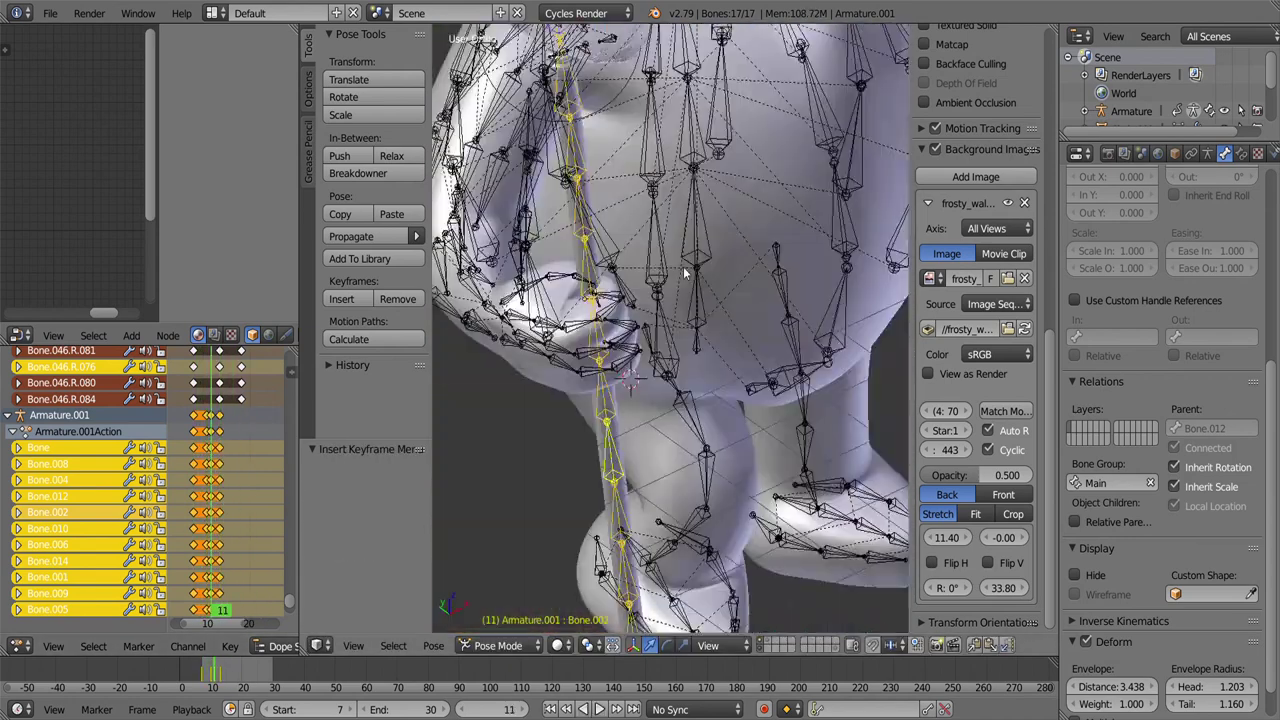
key(r)
click(635, 510)
key(i)
key(alt+a)
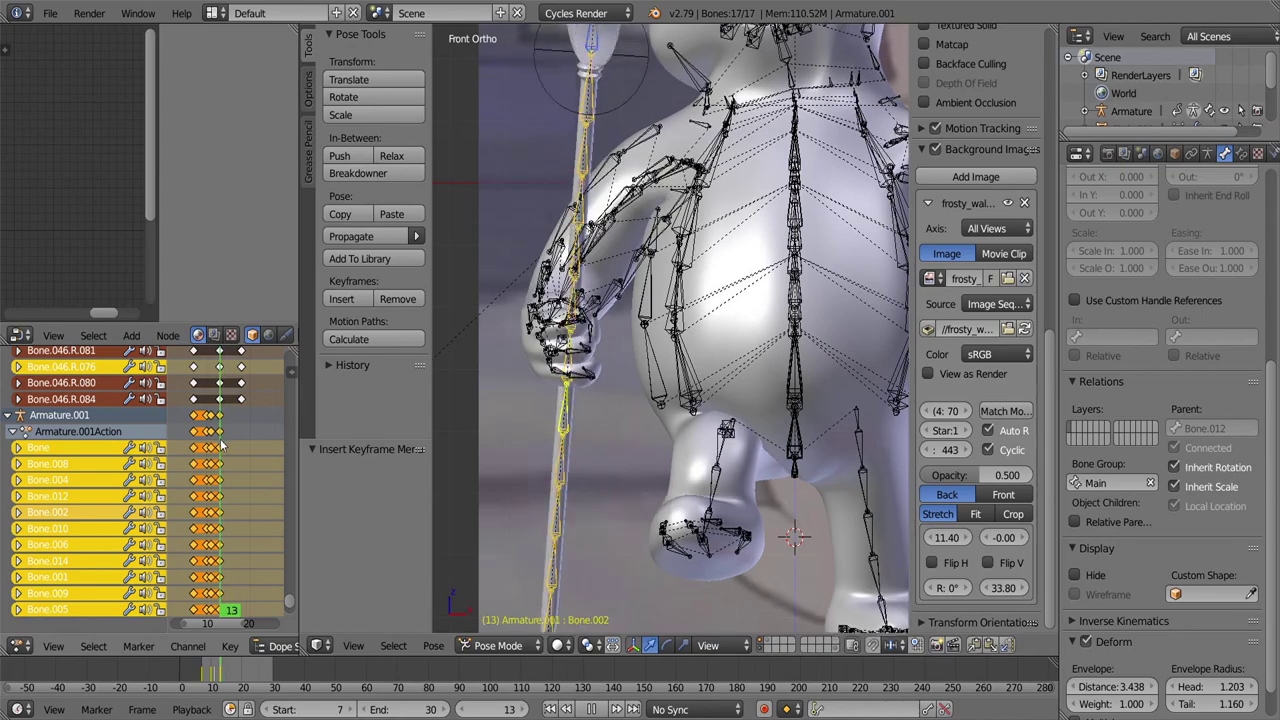
click(605, 426)
Step: Key the broom bone's new pose from the right side and play the walk to review it
key(i)
key(KP_3)
scroll(605, 426, down, 5)
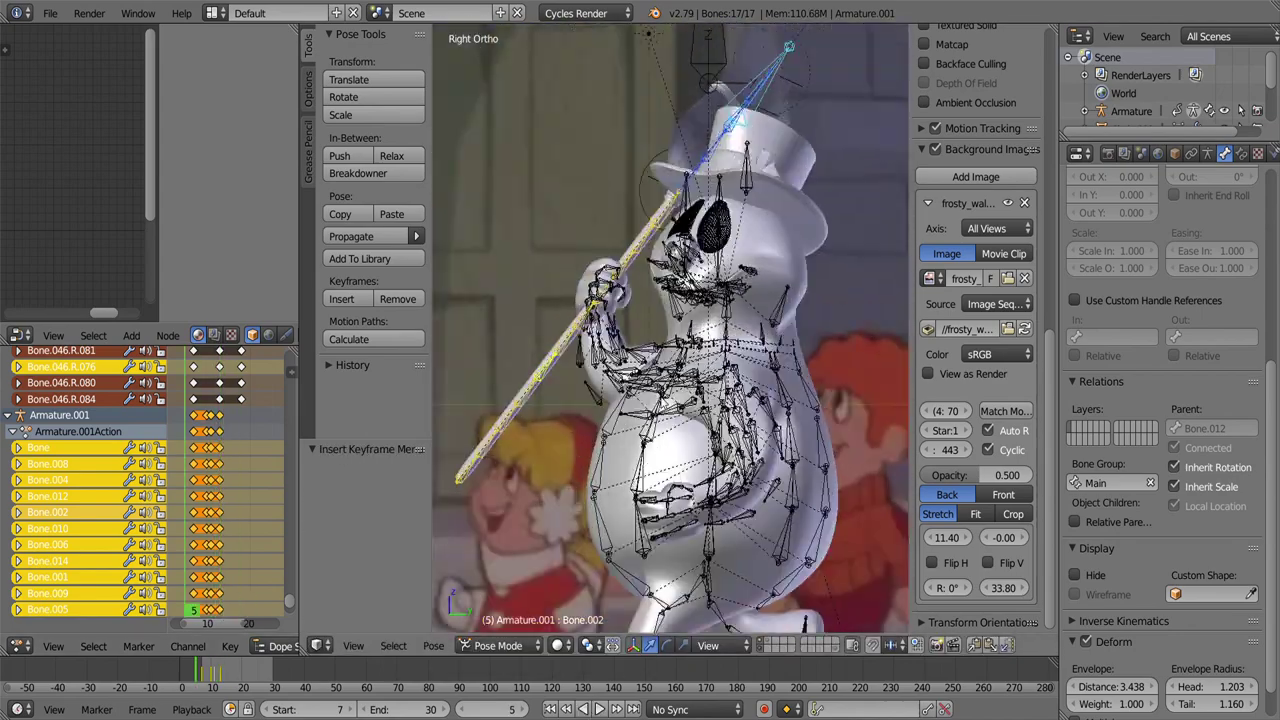
key(alt+a)
key(alt+z)
key(alt+a)
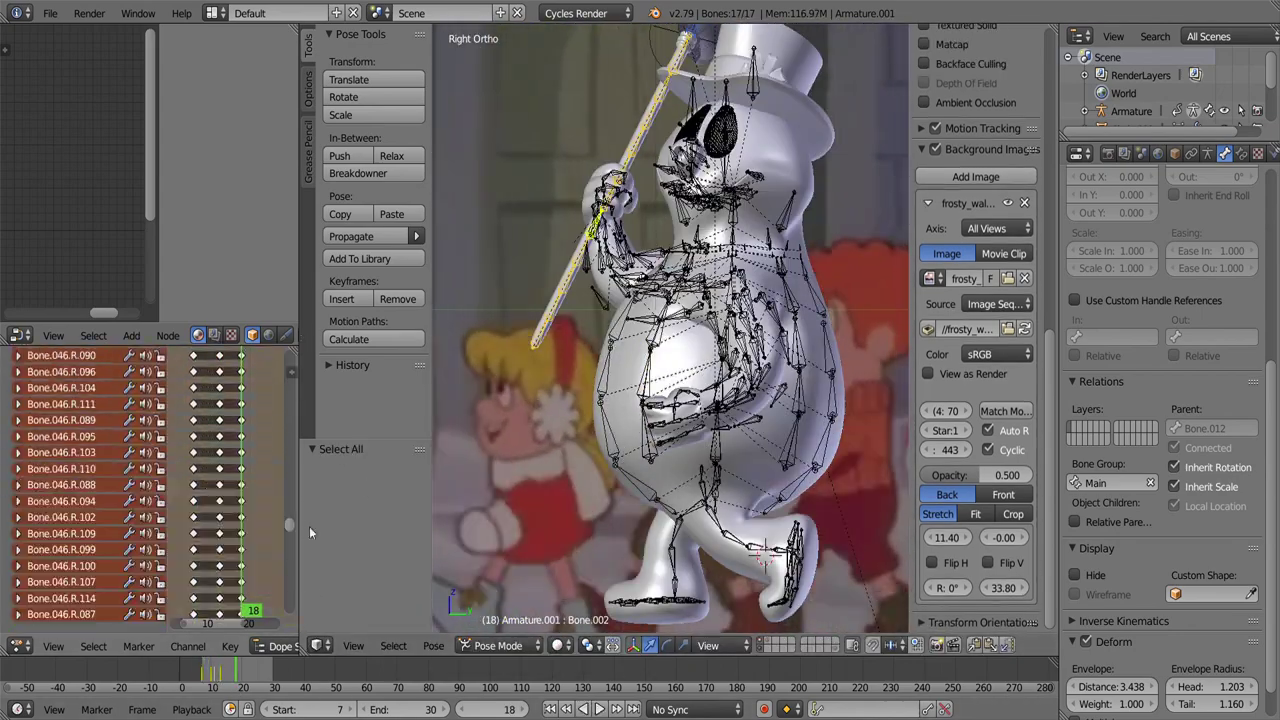
key(a)
key(alt+a)
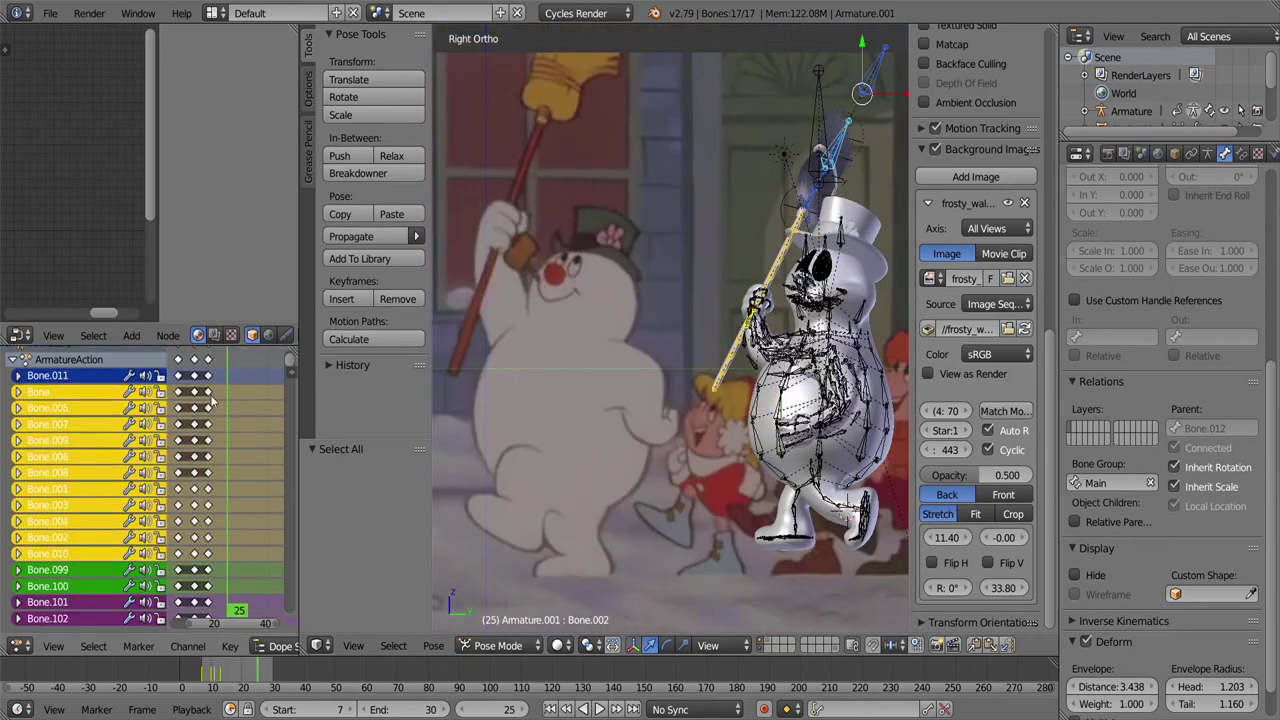
key(alt+a)
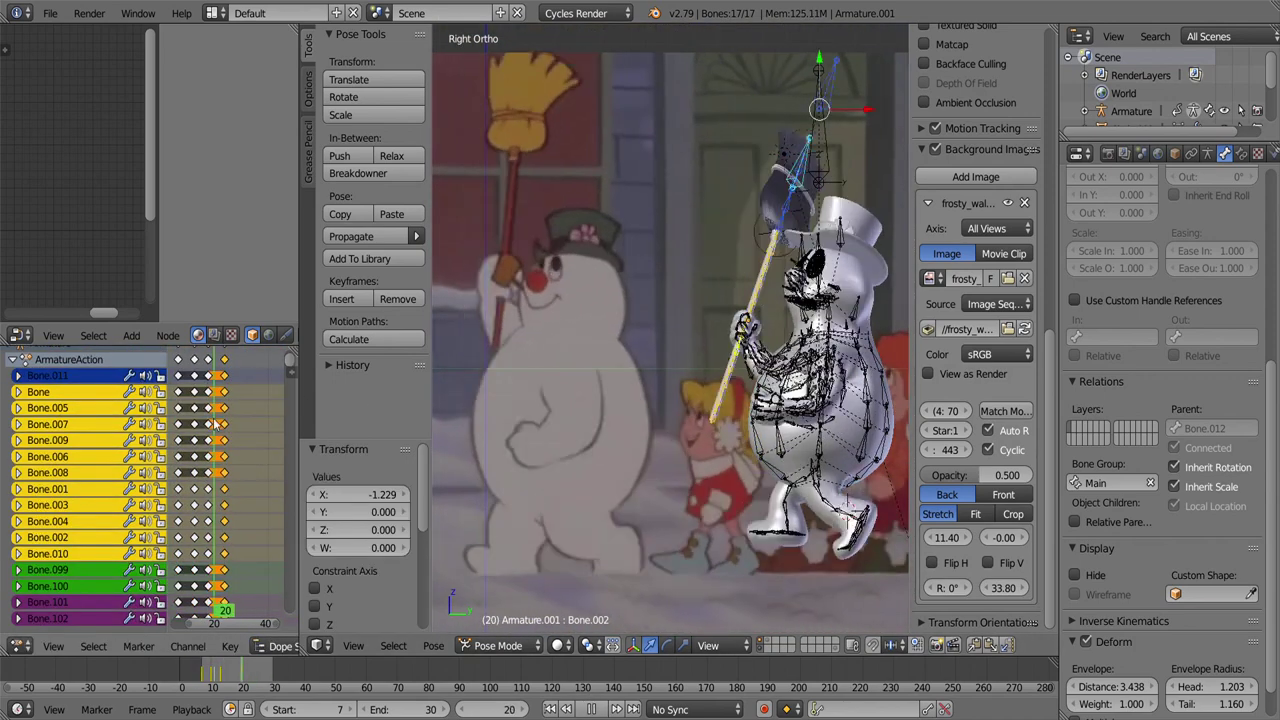
Step: Copy Frosty's pose and paste it mirrored, clearing a bone's stray rotation, then return to frame 9
key(ctrl+c)
key(ctrl+shift+v)
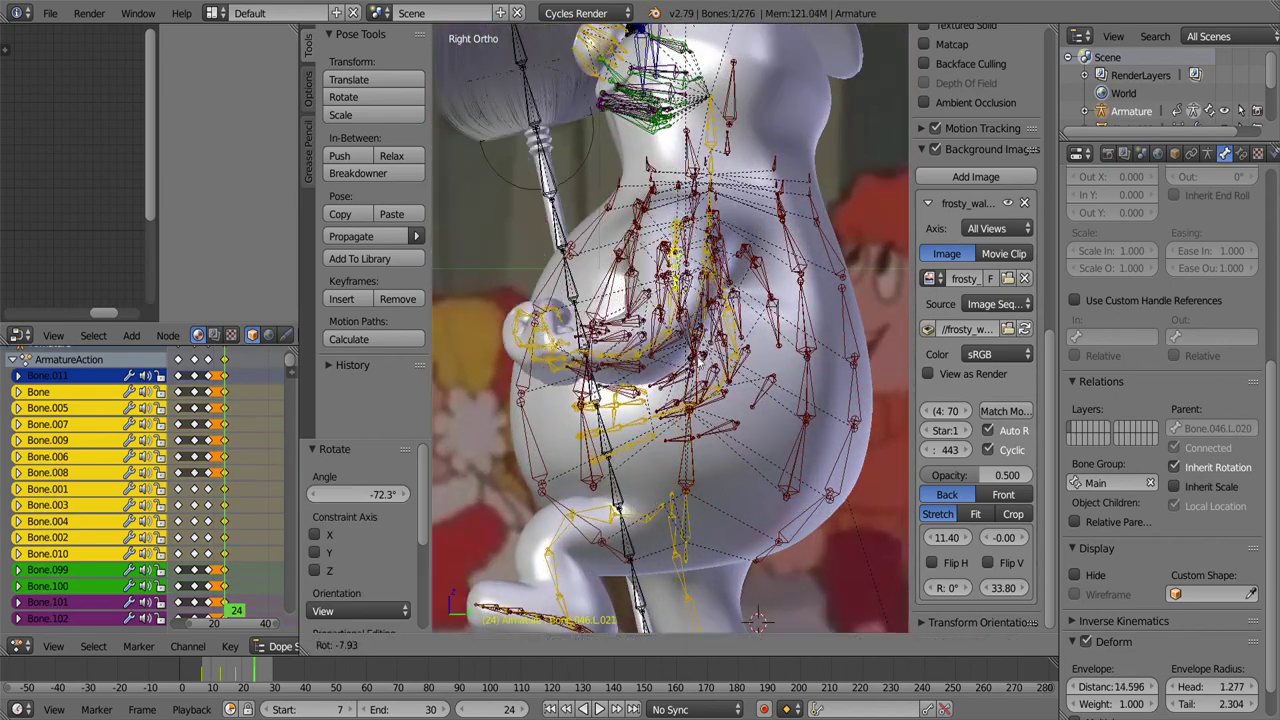
right_click(763, 437)
key(alt+r)
middle_drag(763, 437, 728, 452)
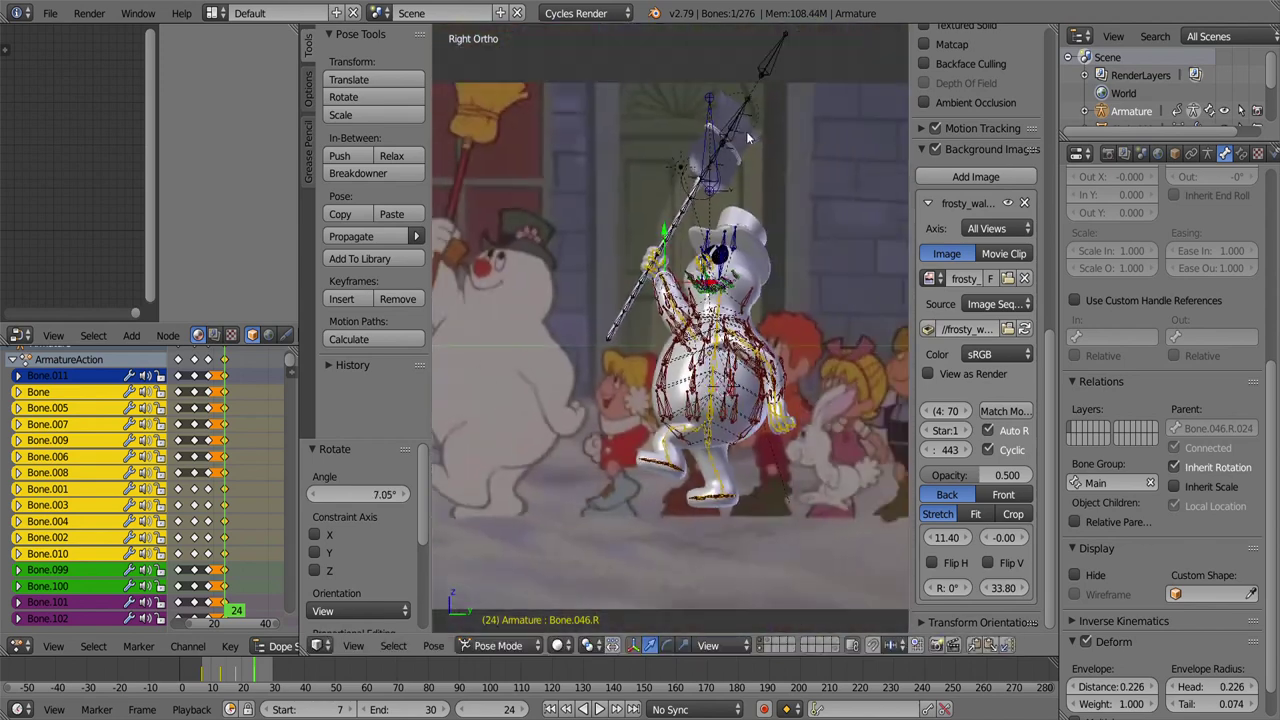
drag(257, 408, 187, 408)
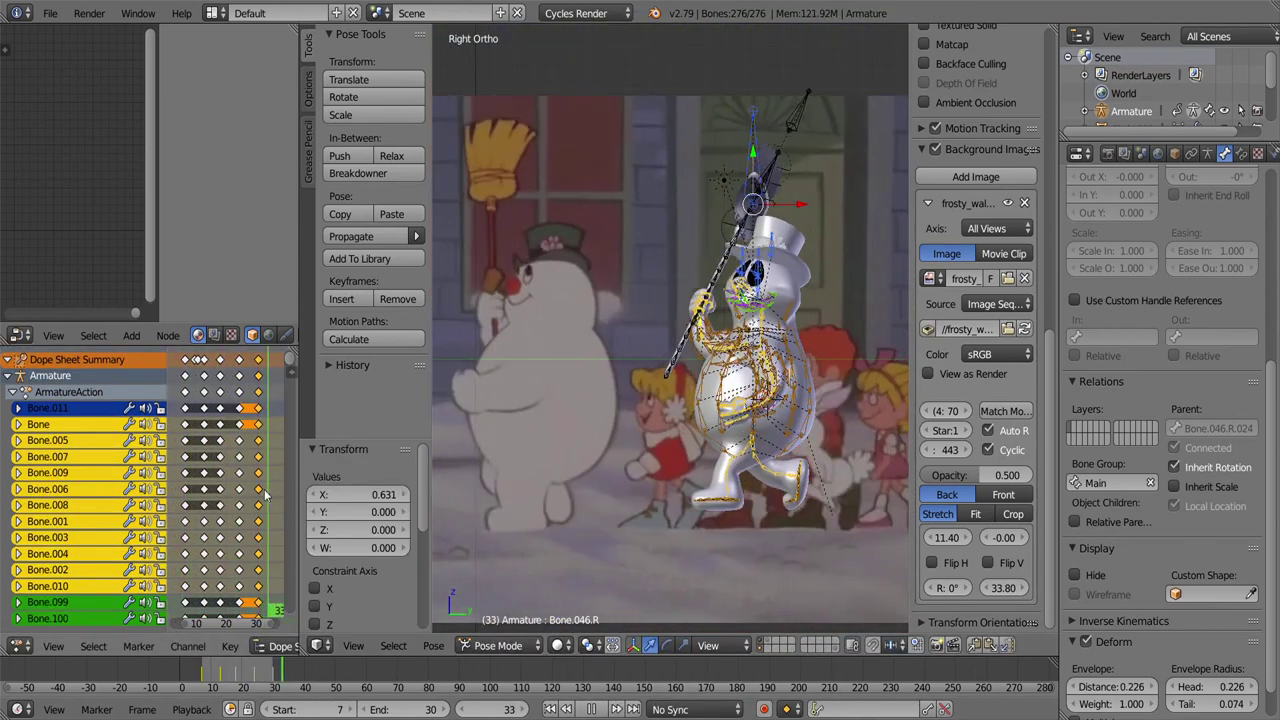
Step: Save the file as PLEASE SAVE frostyL.blend
key(ctrl+shift+s)
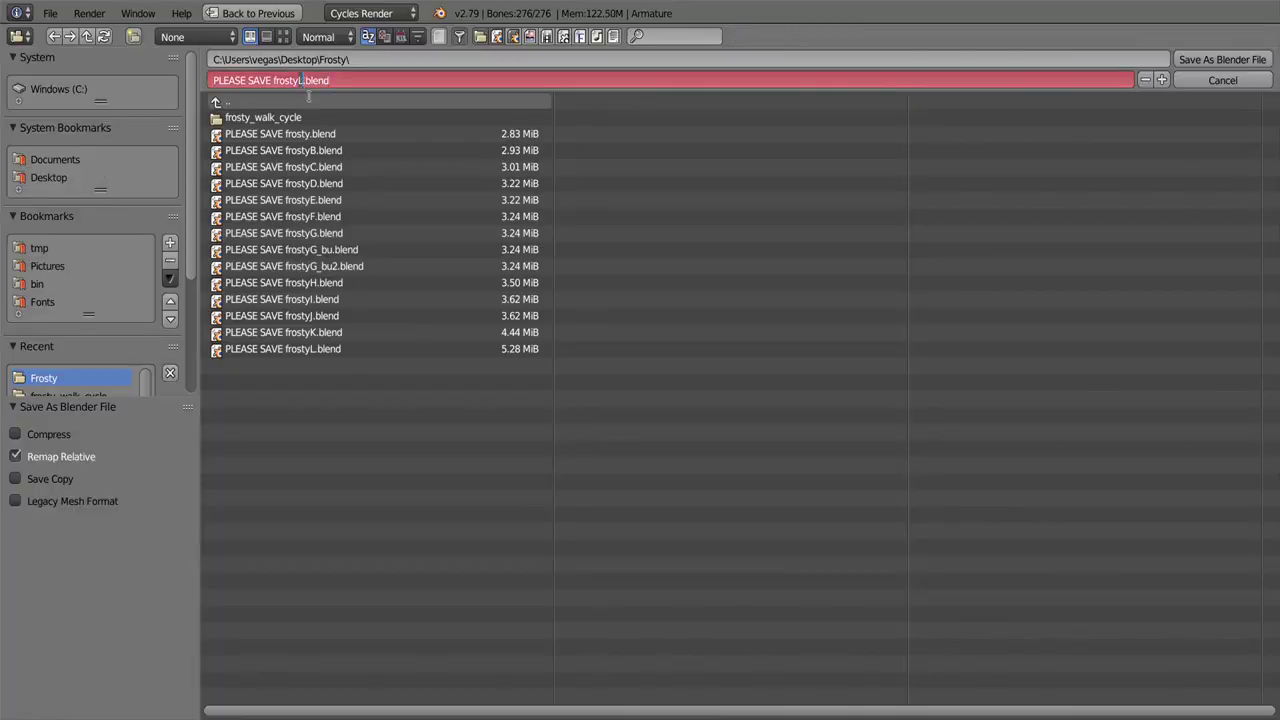
key(Return)
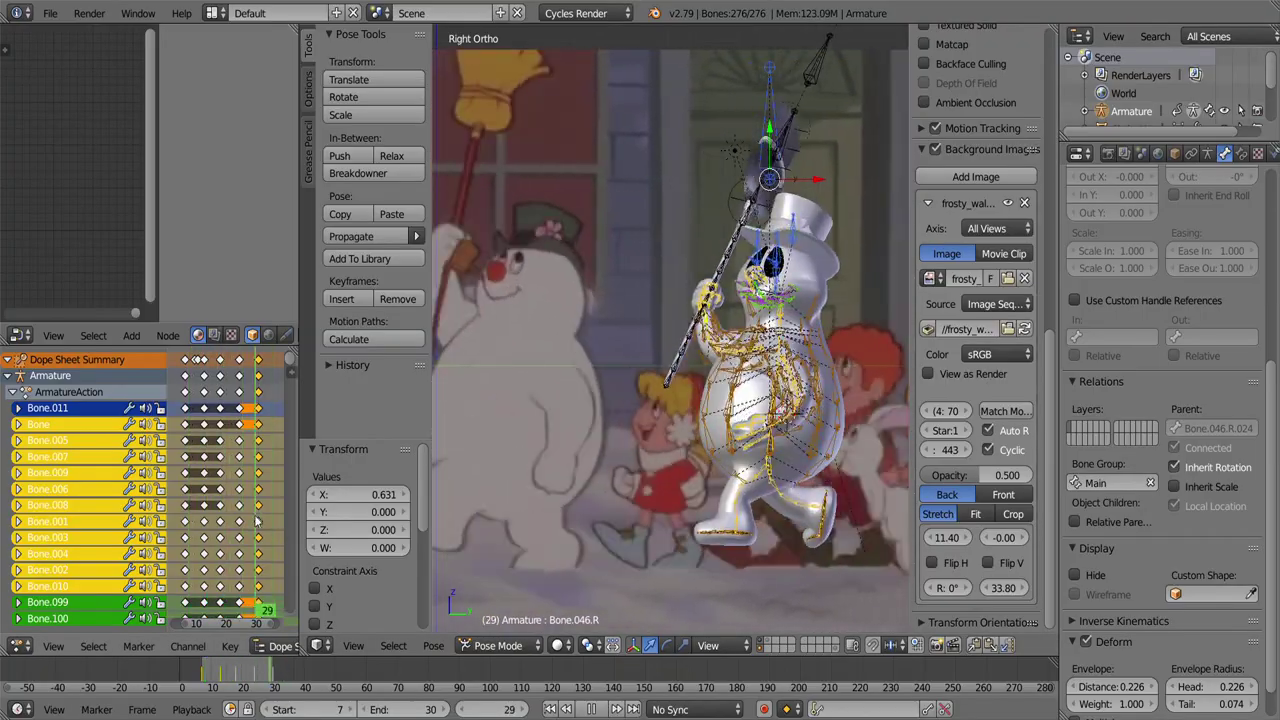
scroll(732, 292, up, 5)
scroll(732, 292, up, 3)
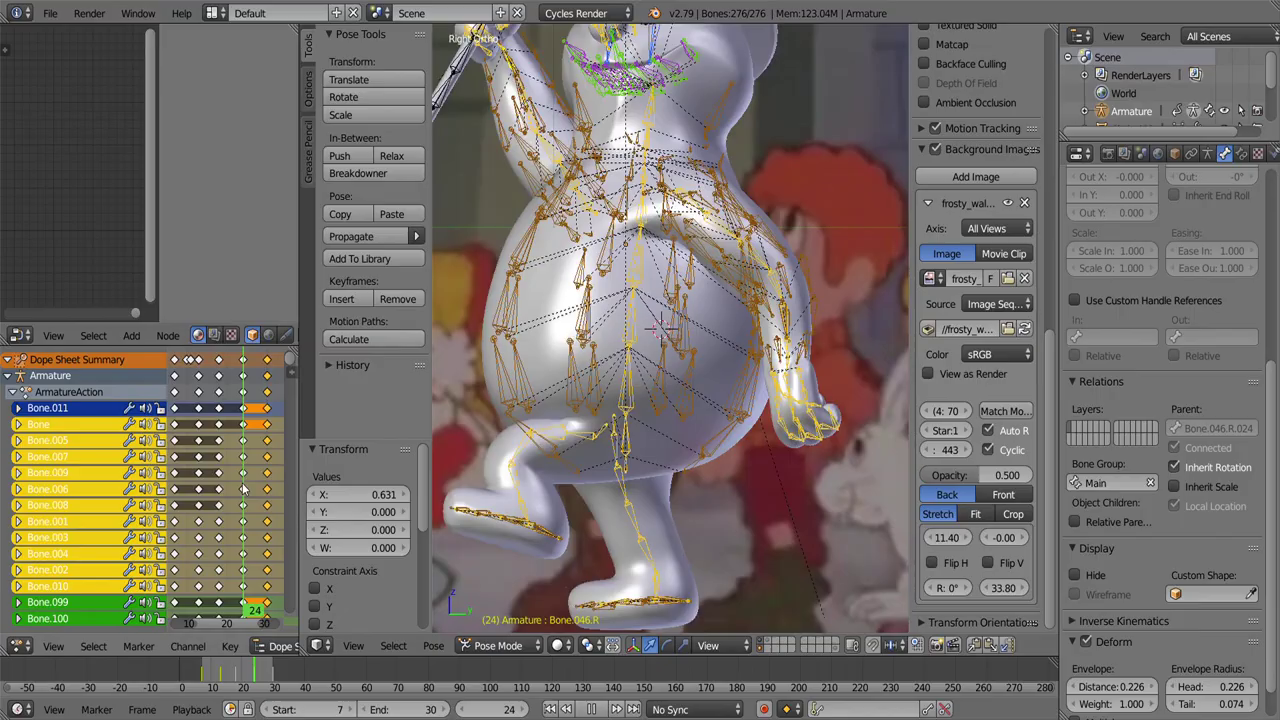
Step: Rotate the selected bone and keyframe the whole pose with all bones selected
right_click(728, 288)
key(r)
scroll(626, 220, down, 4)
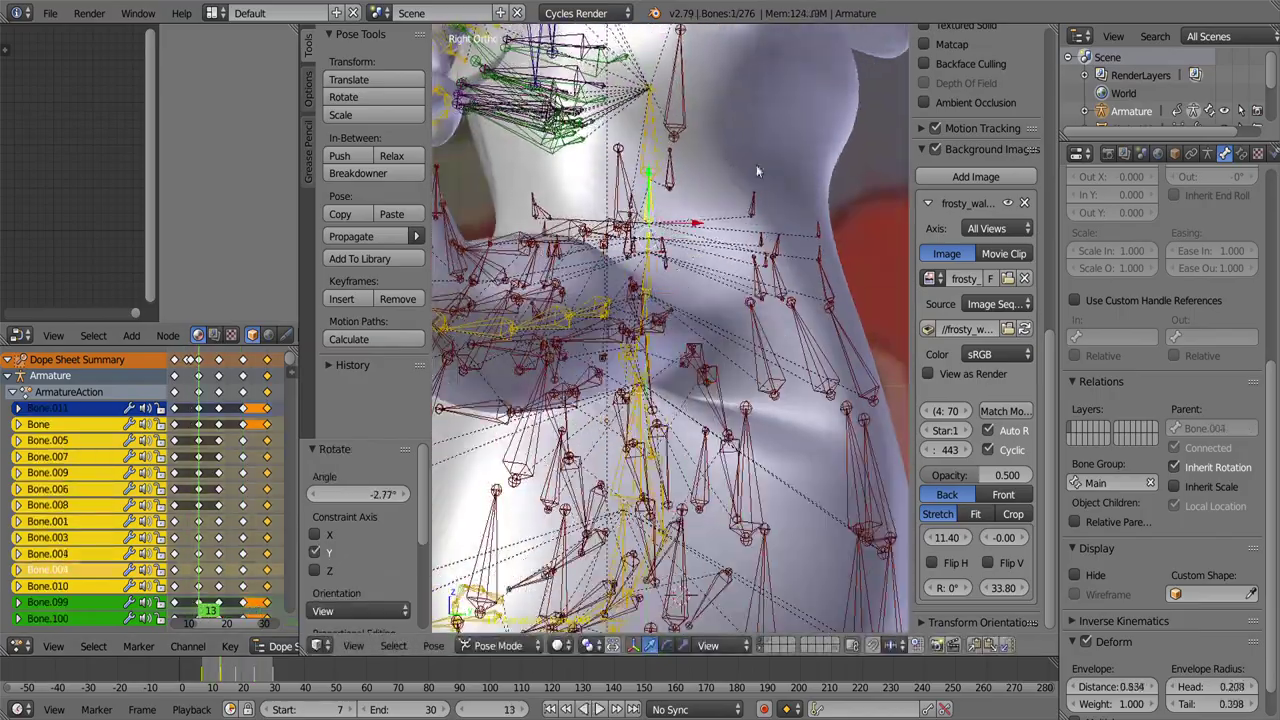
scroll(756, 164, down, 5)
key(a)
key(i)
click(714, 157)
key(alt+a)
Step: Delete unwanted walk keyframes and set the playback range to frames 13–36
key(x)
click(215, 425)
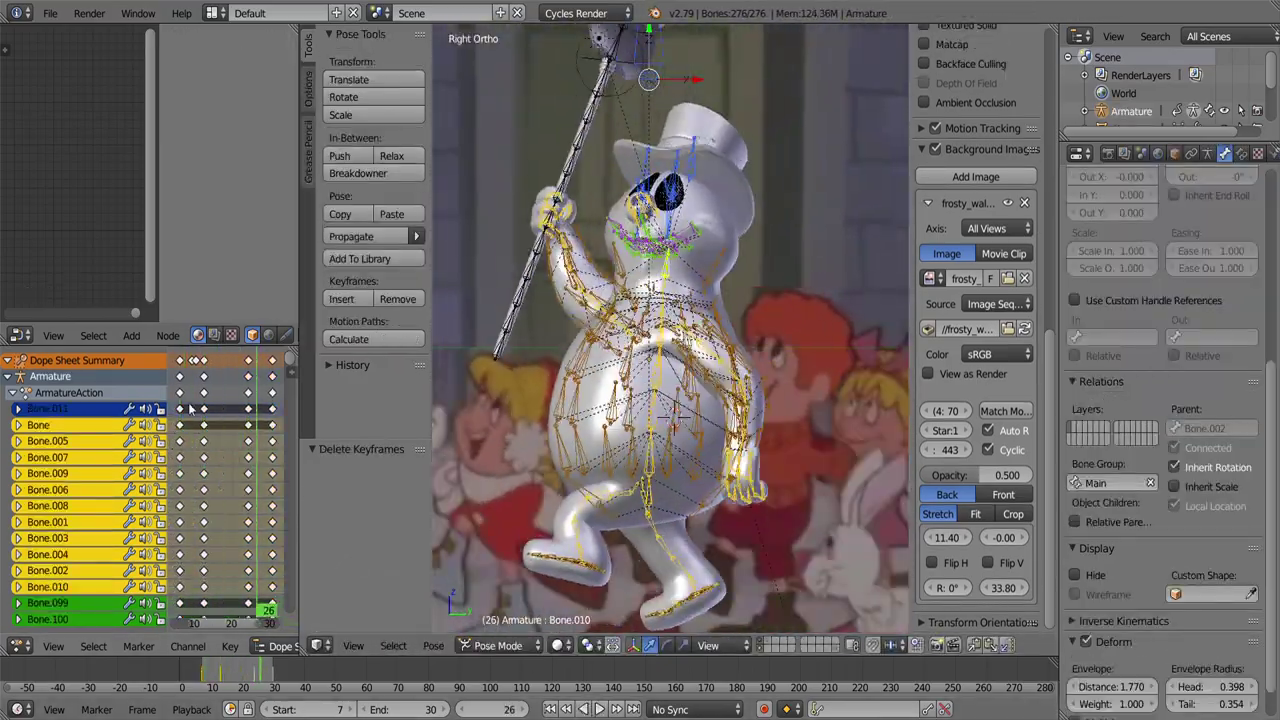
scroll(670, 330, down, 4)
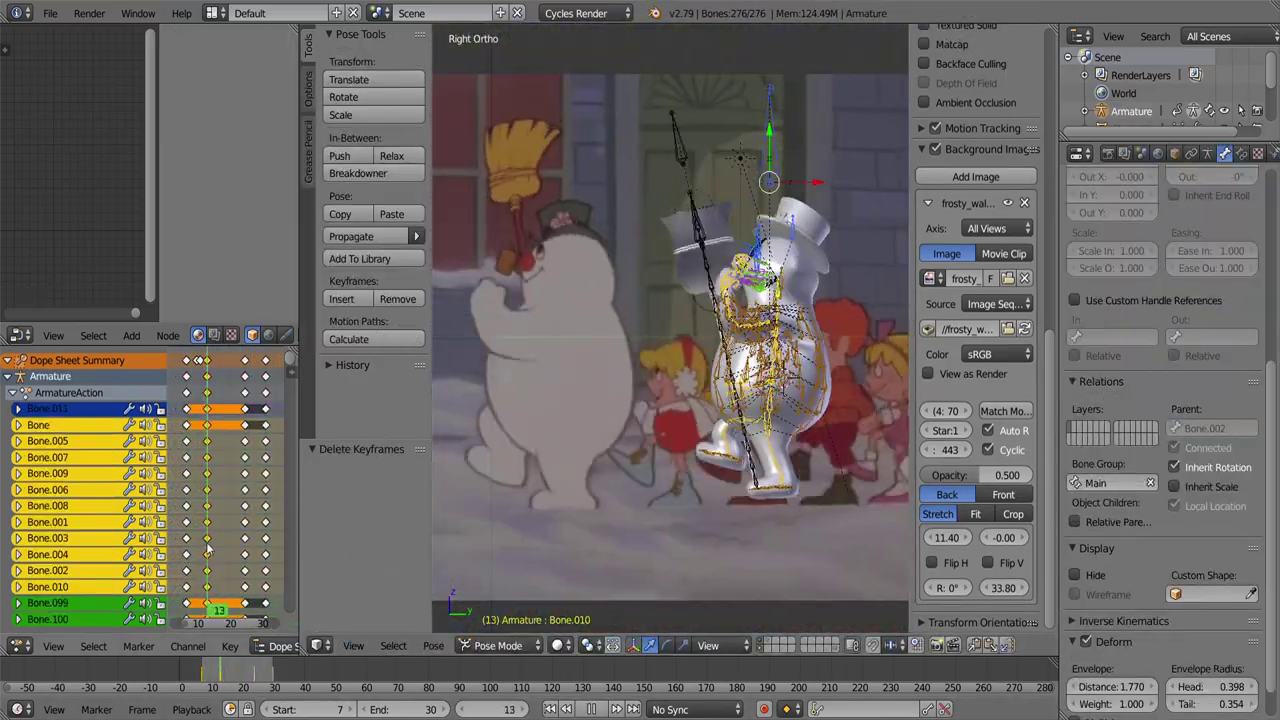
key(alt+a)
key(alt+a)
key(x)
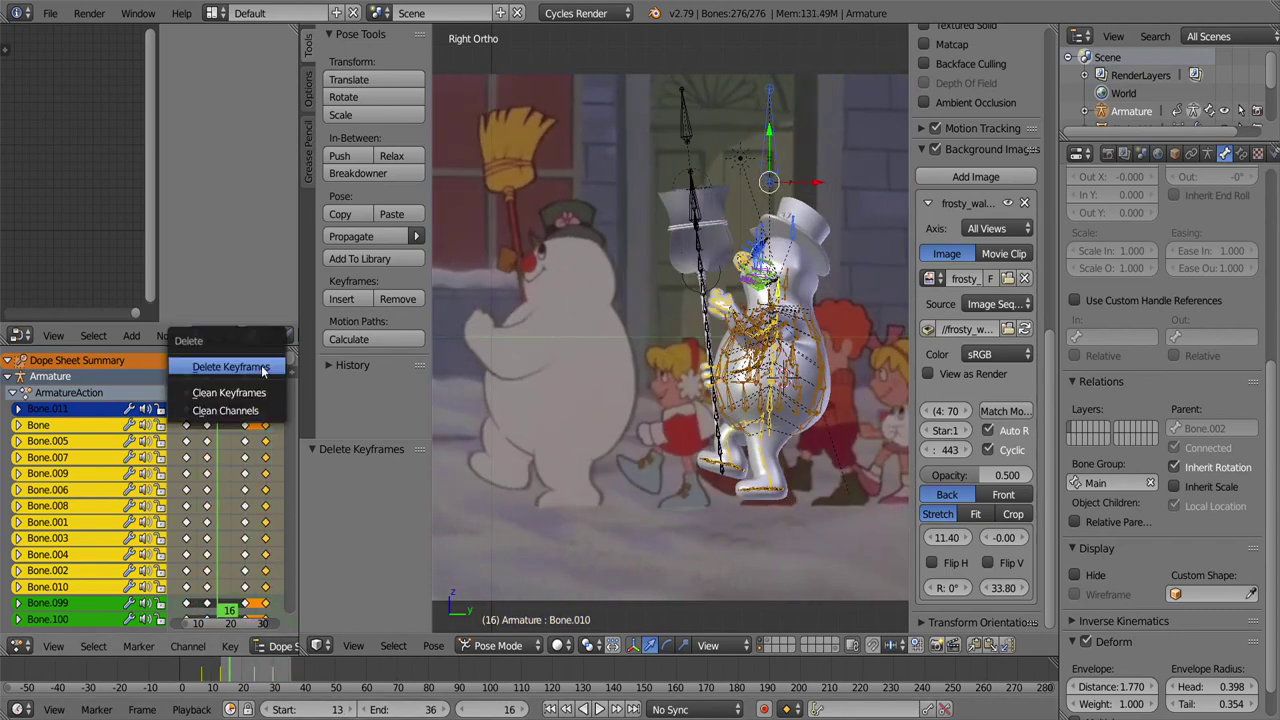
scroll(240, 450, up, 10)
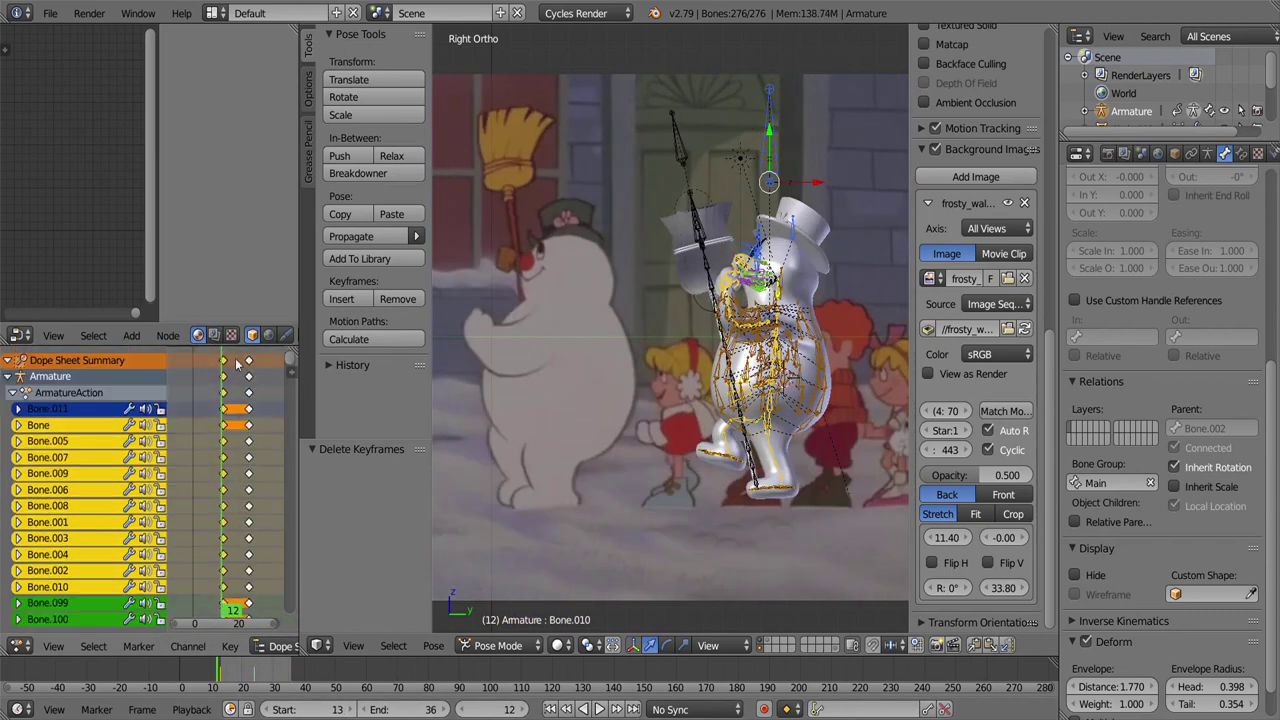
scroll(215, 384, down, 3)
Step: Duplicate the selected keyframes later in the timeline and go to frame 19
key(shift+d)
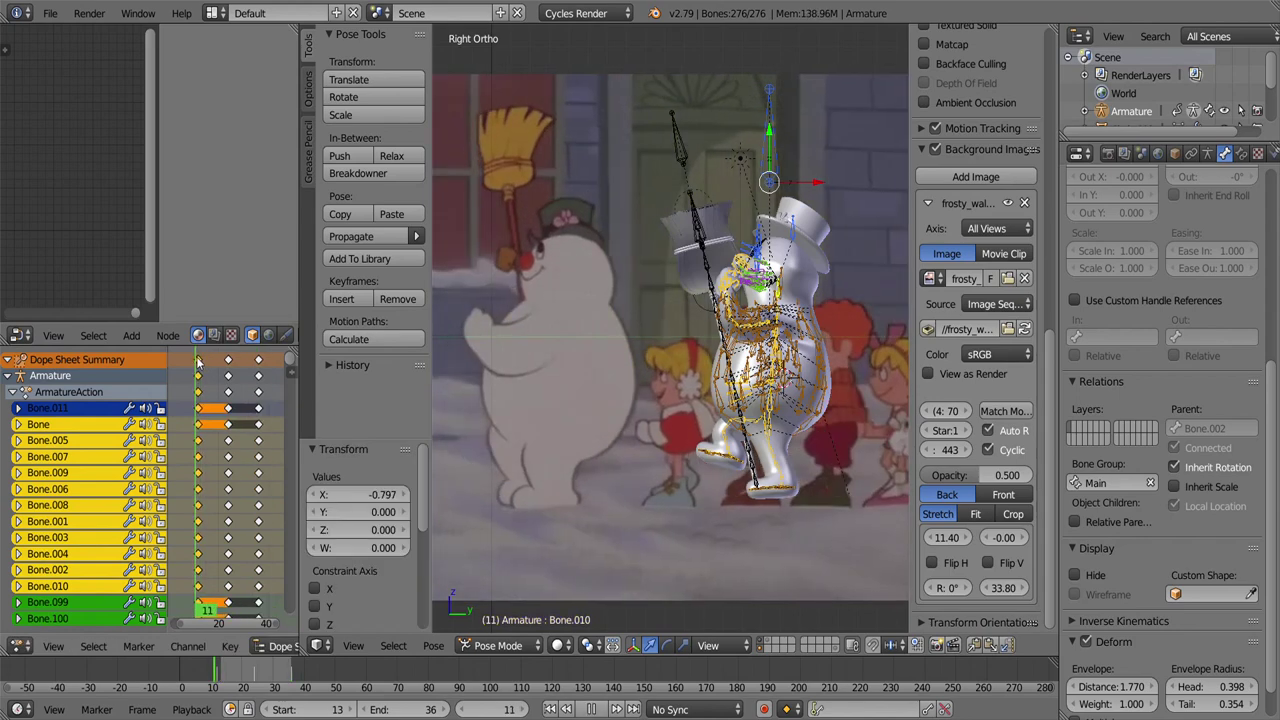
middle_drag(198, 365, 193, 363)
drag(252, 455, 210, 405)
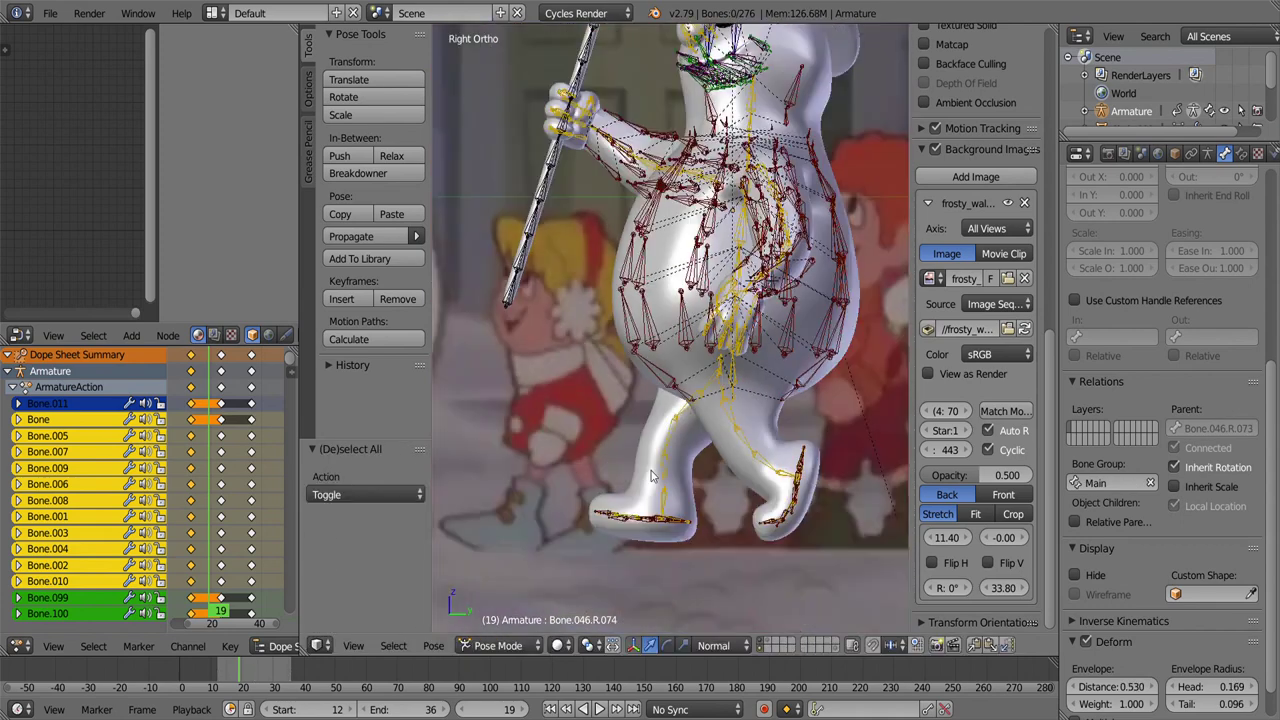
key(l)
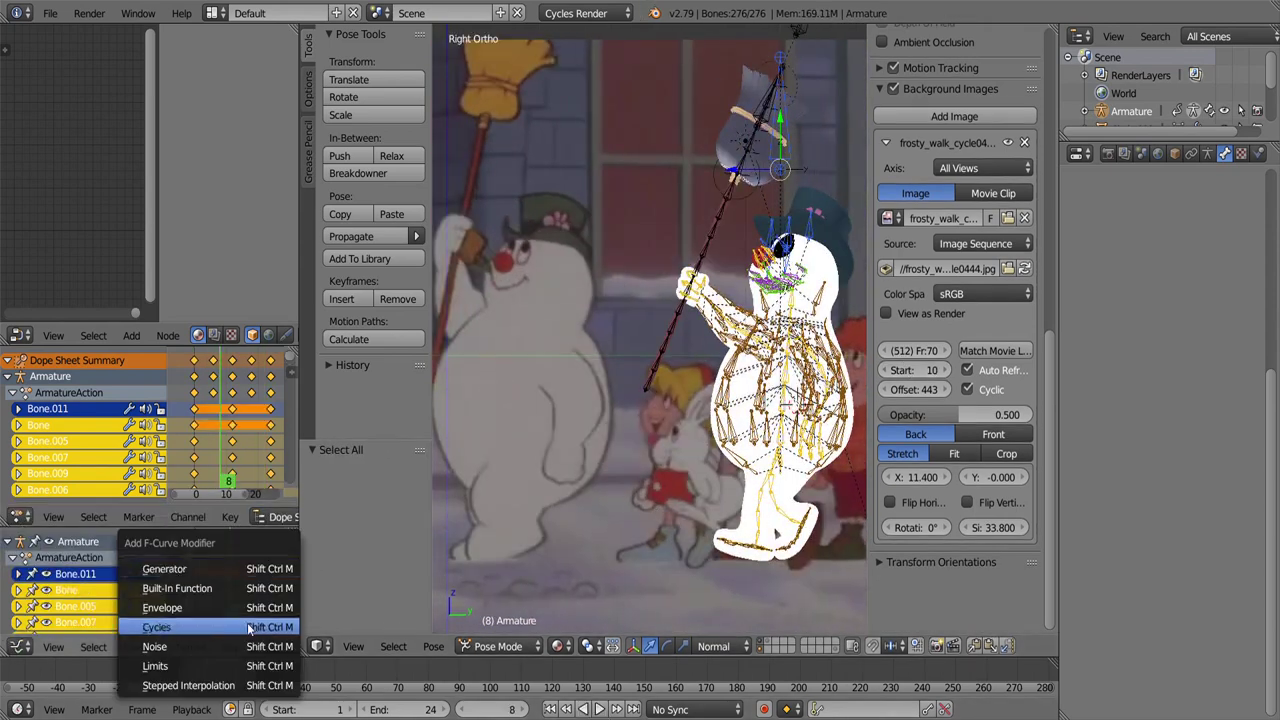
Step: Paste the copied pose at frame 24 and key its location, rotation and scale
click(599, 709)
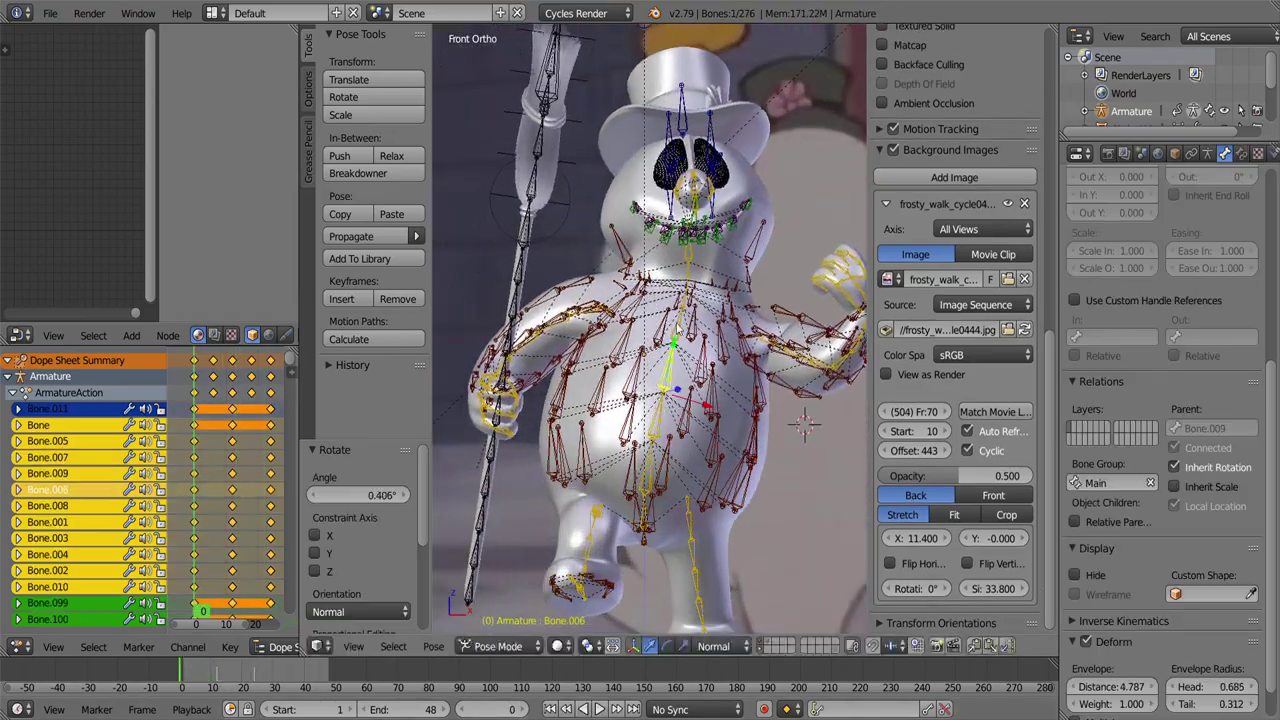
key(ctrl+v)
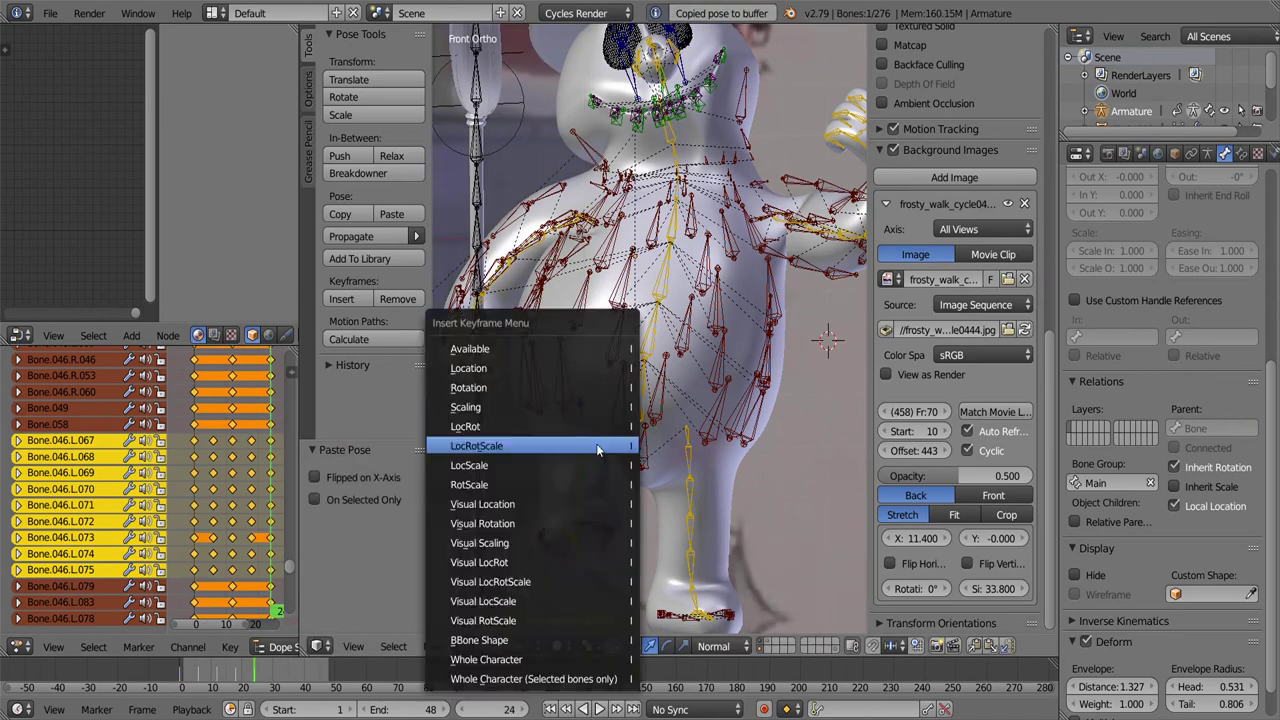
click(673, 490)
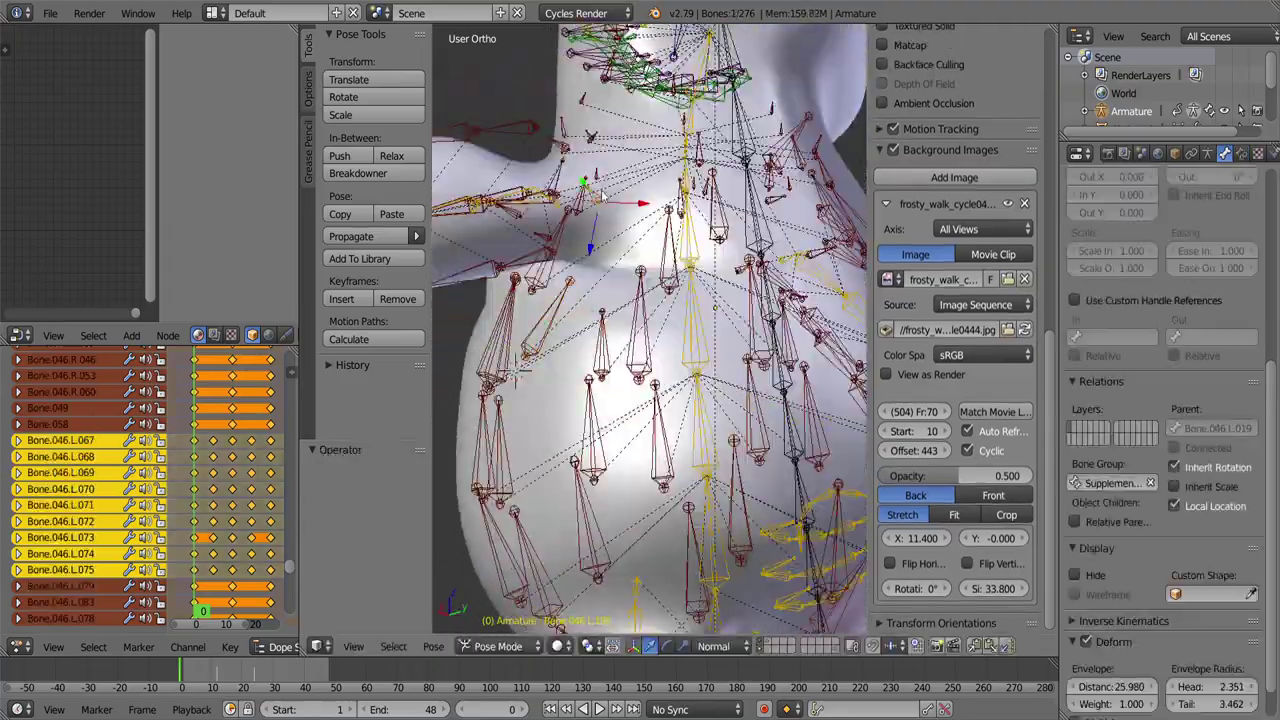
Step: Move a shoulder bone into place and play the walk with bones hidden to check it
mouse_move(603, 197)
middle_down()
mouse_move(560, 312)
mouse_move(590, 410)
middle_up()
key(g)
click(557, 316)
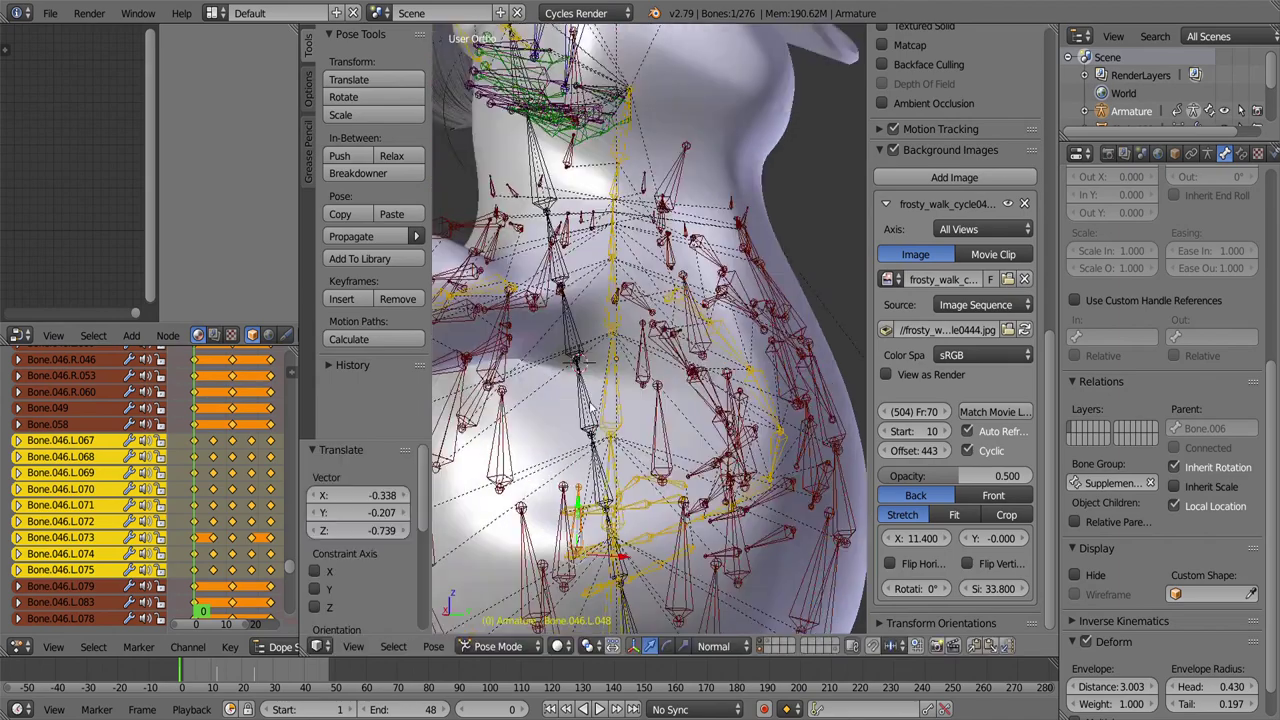
scroll(590, 408, down, 10)
key(a)
key(alt+a)
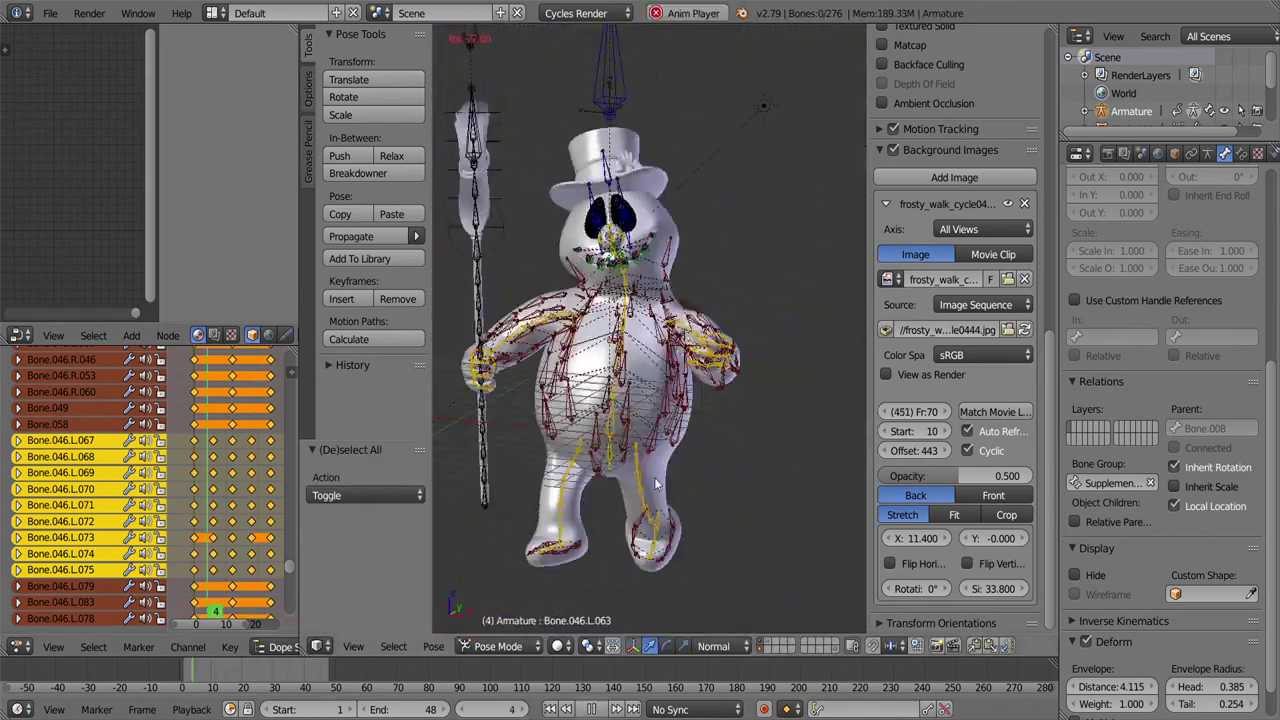
key(h)
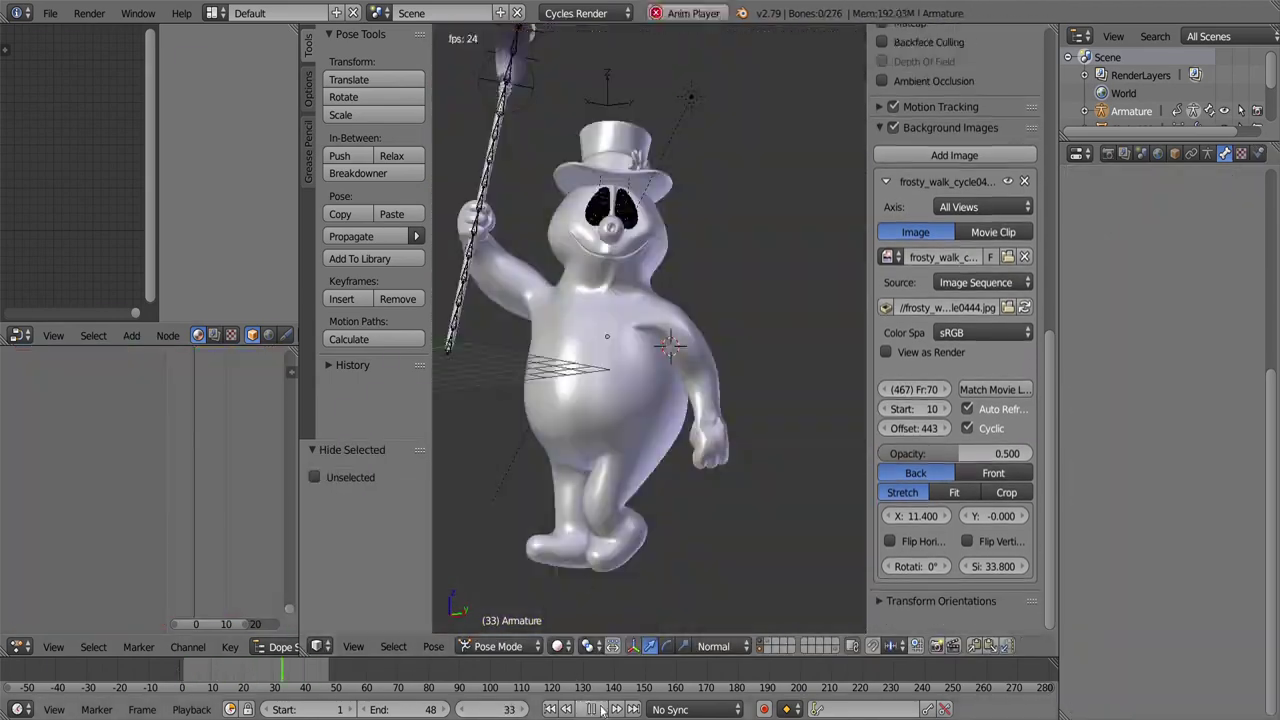
key(Escape)
key(KP_5)
key(alt+h)
Step: Rotate Bone.046.L.025, key the new rotation, and review the motion with bones hidden
scroll(650, 330, up, 5)
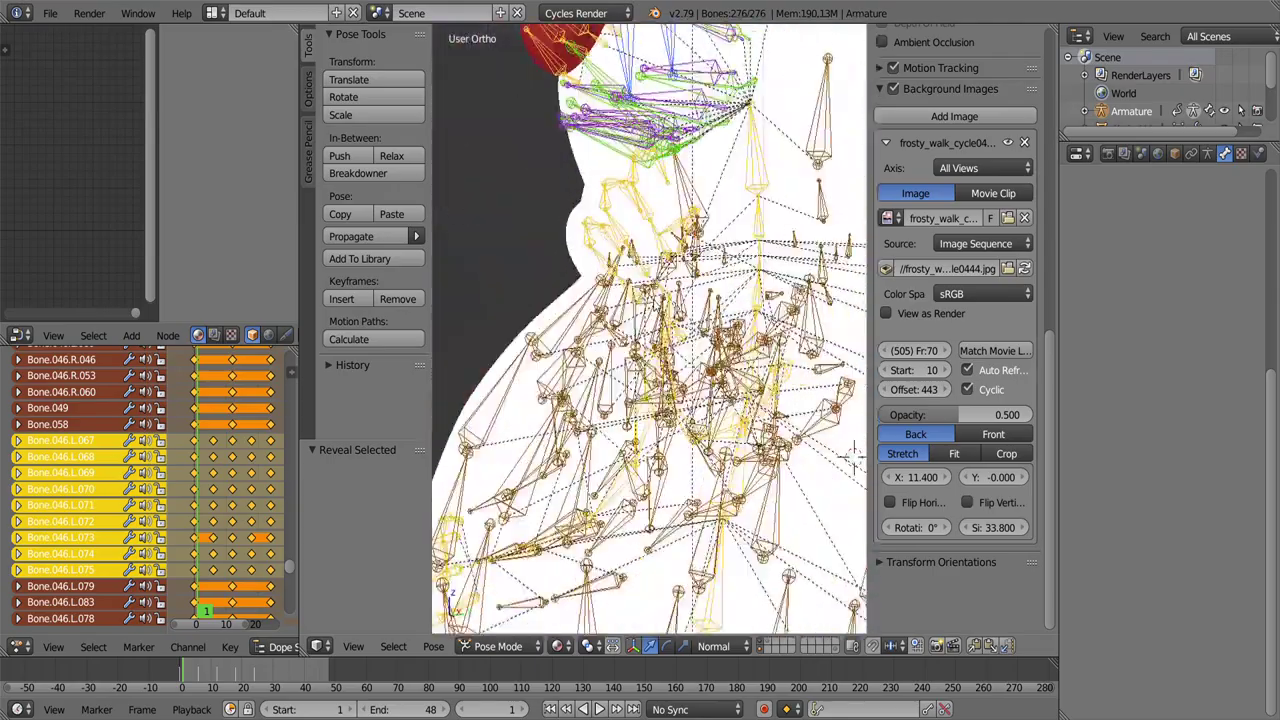
right_click(700, 280)
key(r)
click(718, 280)
key(i)
scroll(600, 380, down, 8)
key(alt+a)
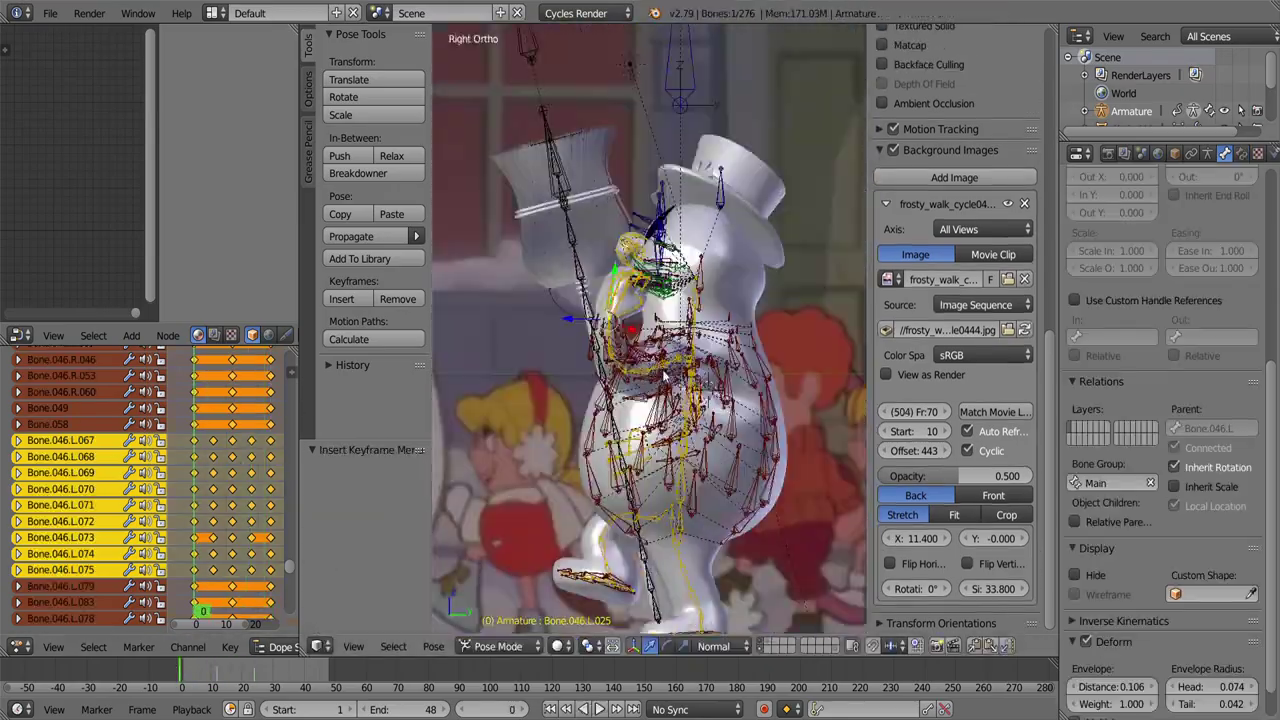
key(a)
key(h)
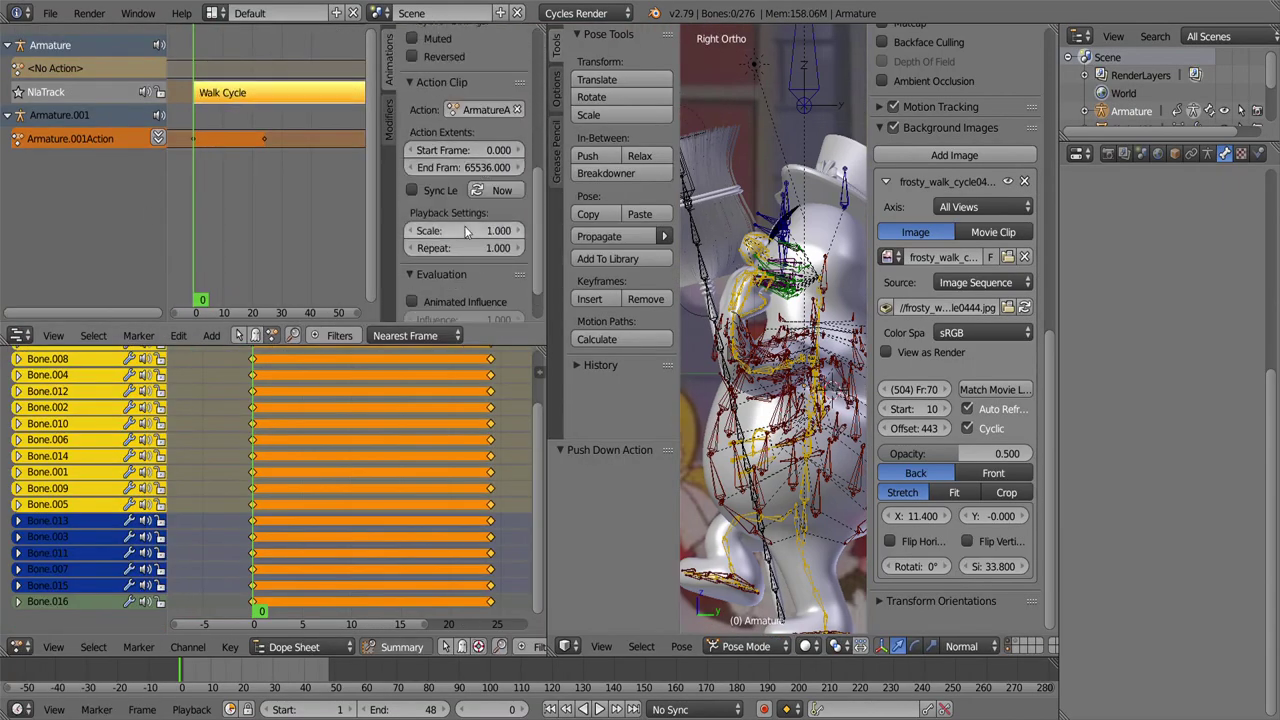
Step: Select the Walk Cycle.001 strip and collapse its evaluation settings in the widened strip panel
scroll(485, 135, down, 2)
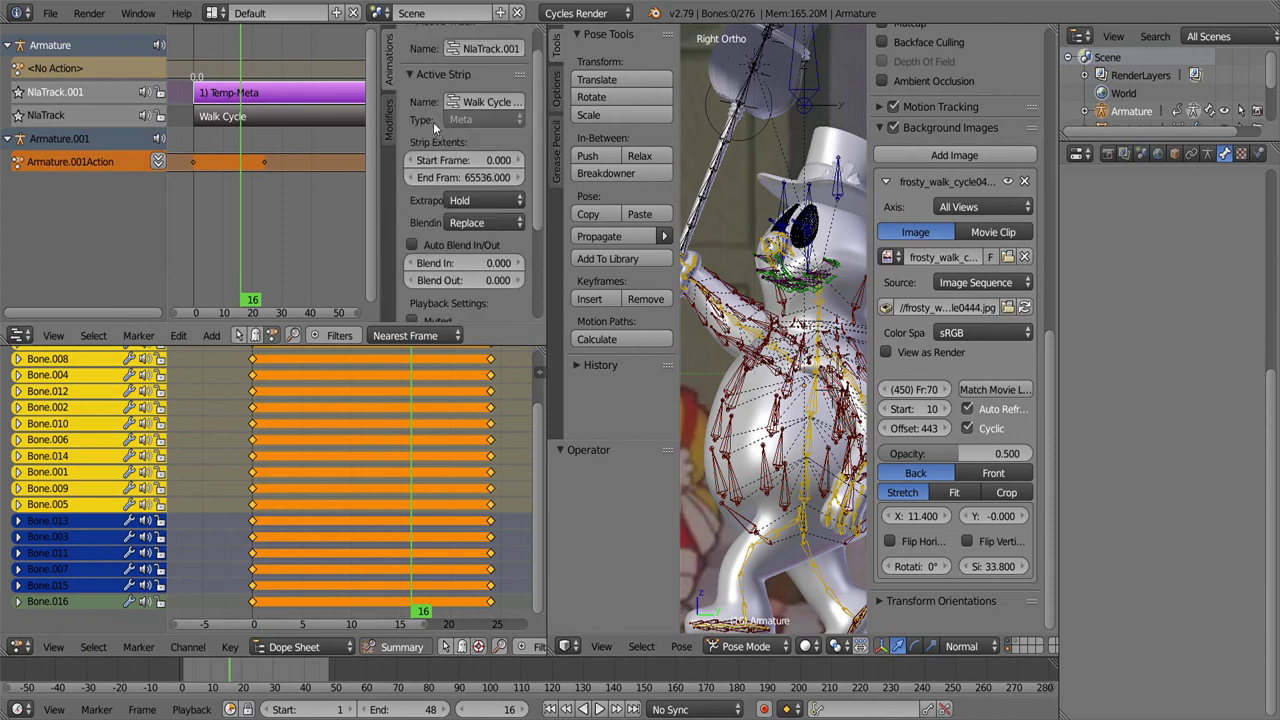
scroll(502, 155, up, 3)
drag(483, 347, 483, 534)
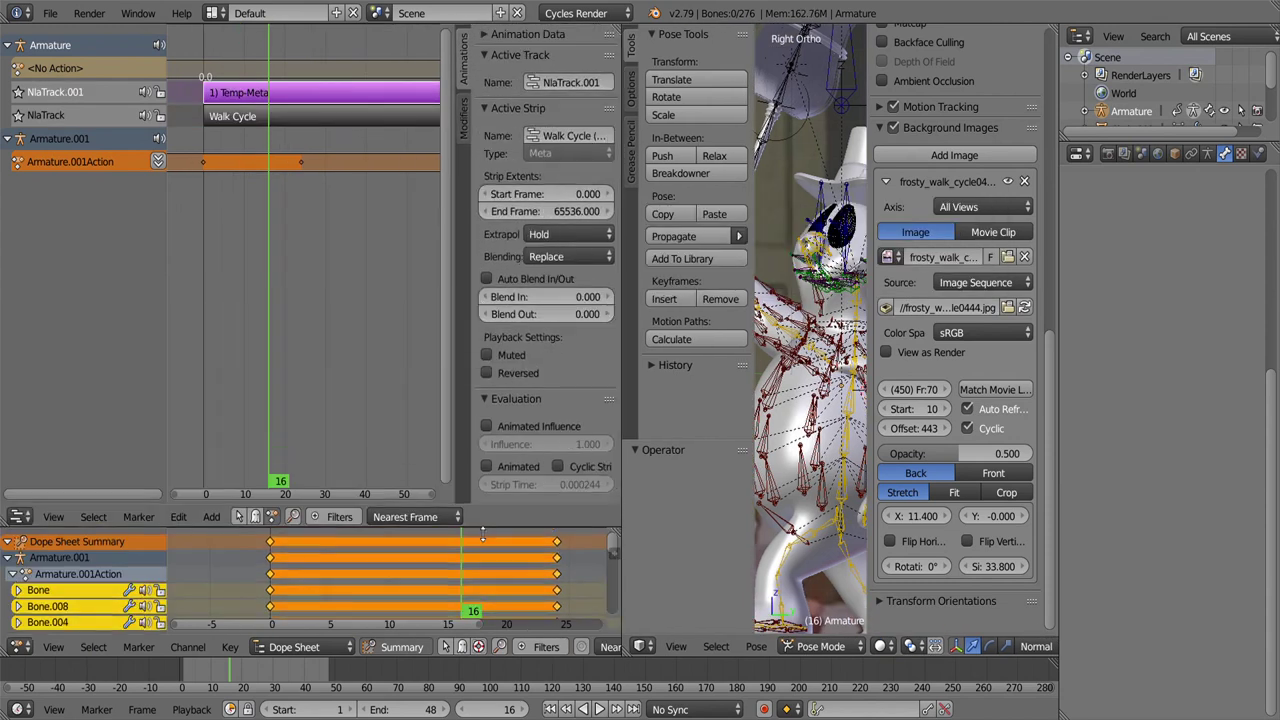
click(510, 398)
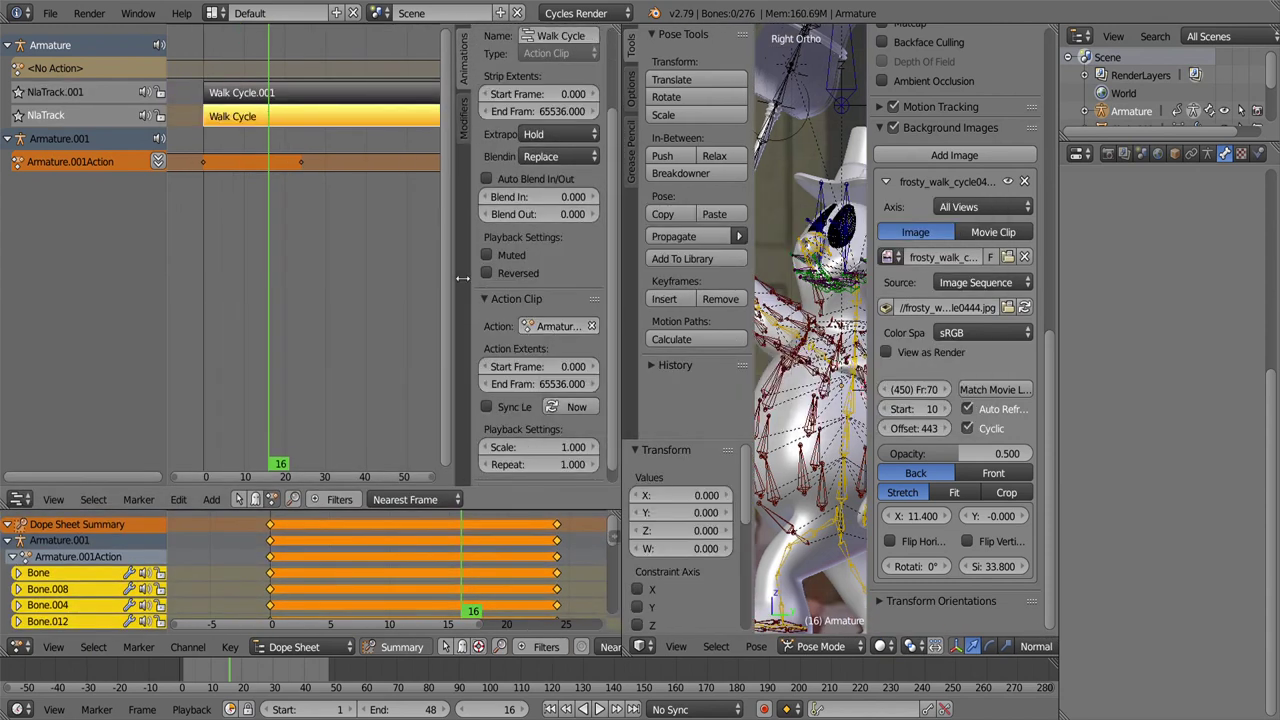
click(240, 92)
drag(456, 300, 418, 300)
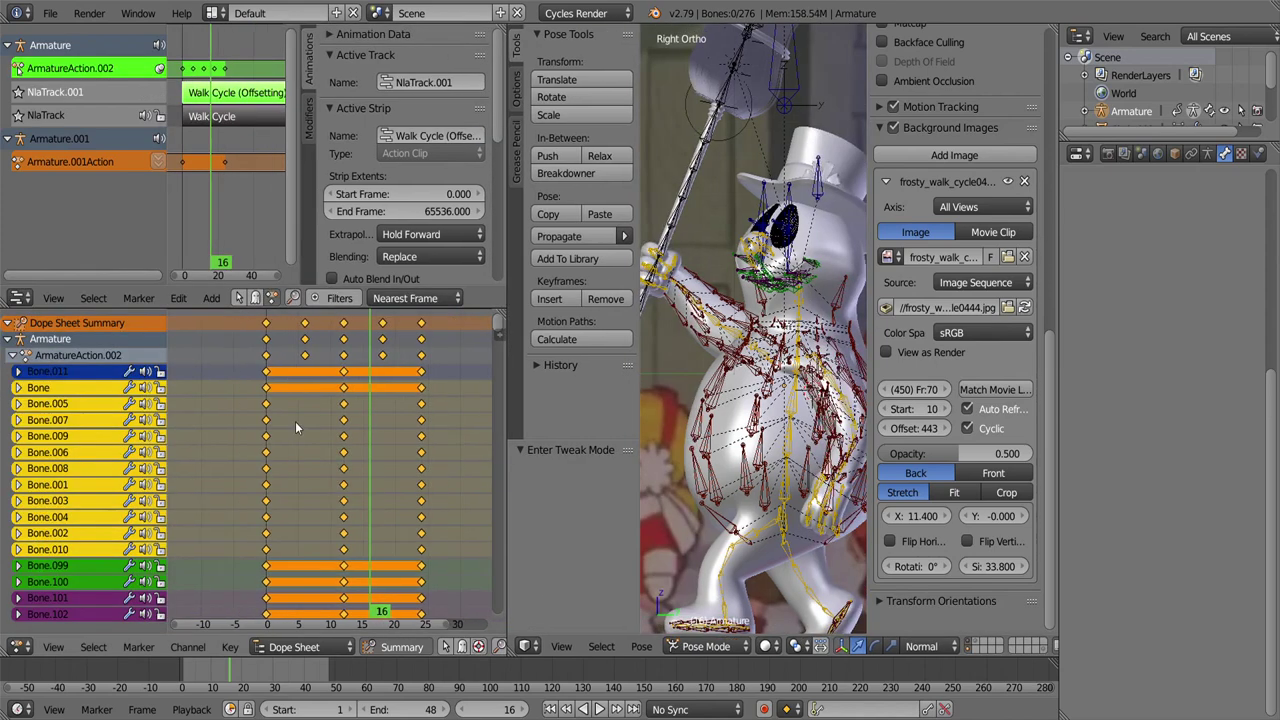
Step: Box-select the chosen bones' keys and move them one frame earlier
key(KP_Decimal)
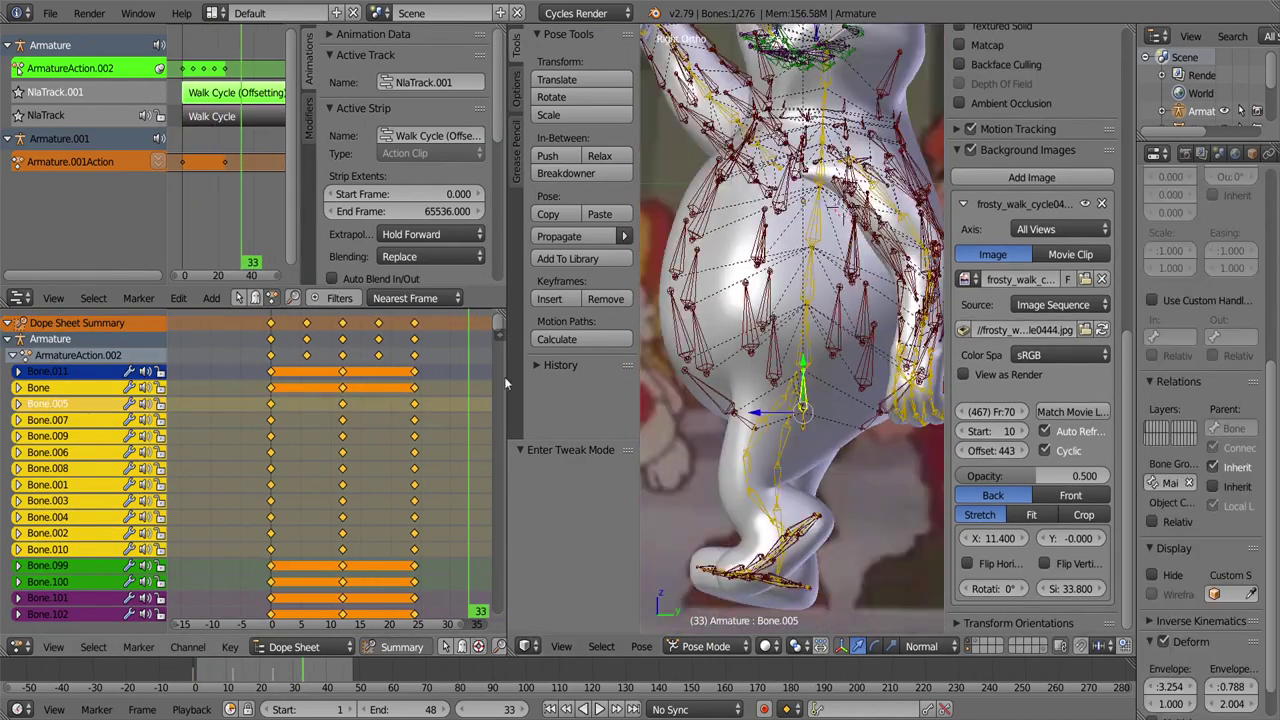
drag(272, 552, 465, 518)
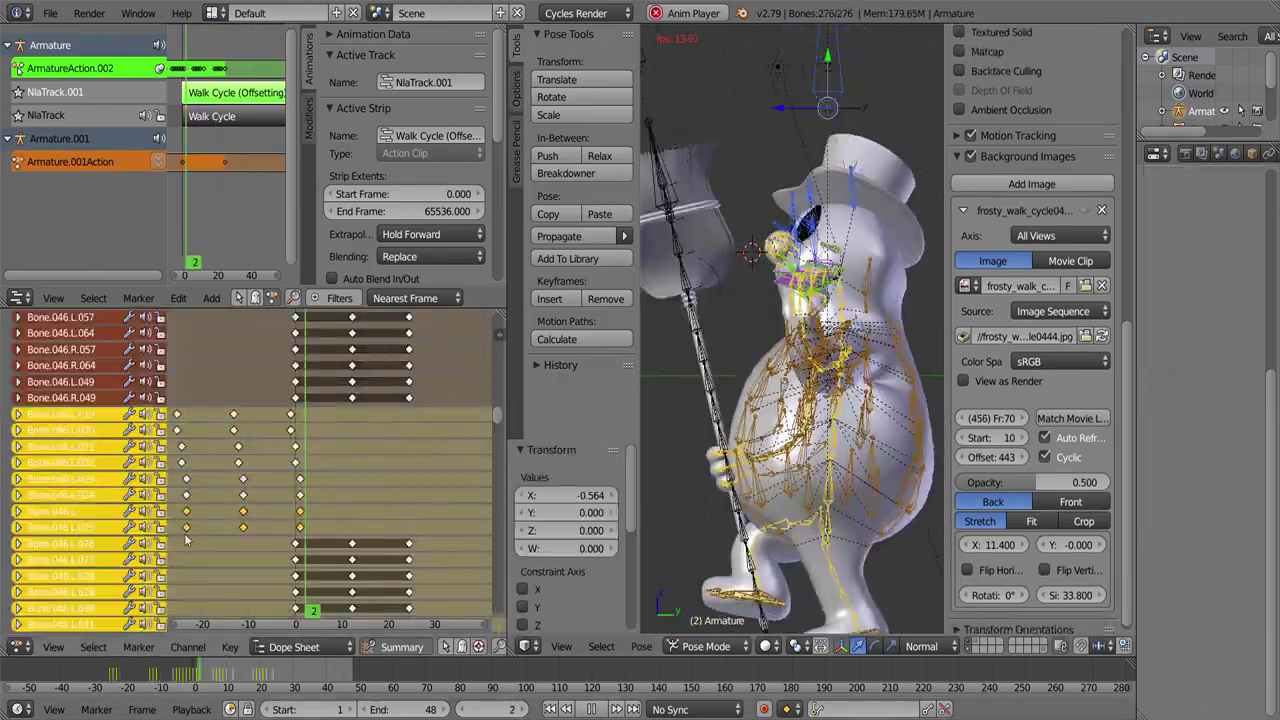
key(g)
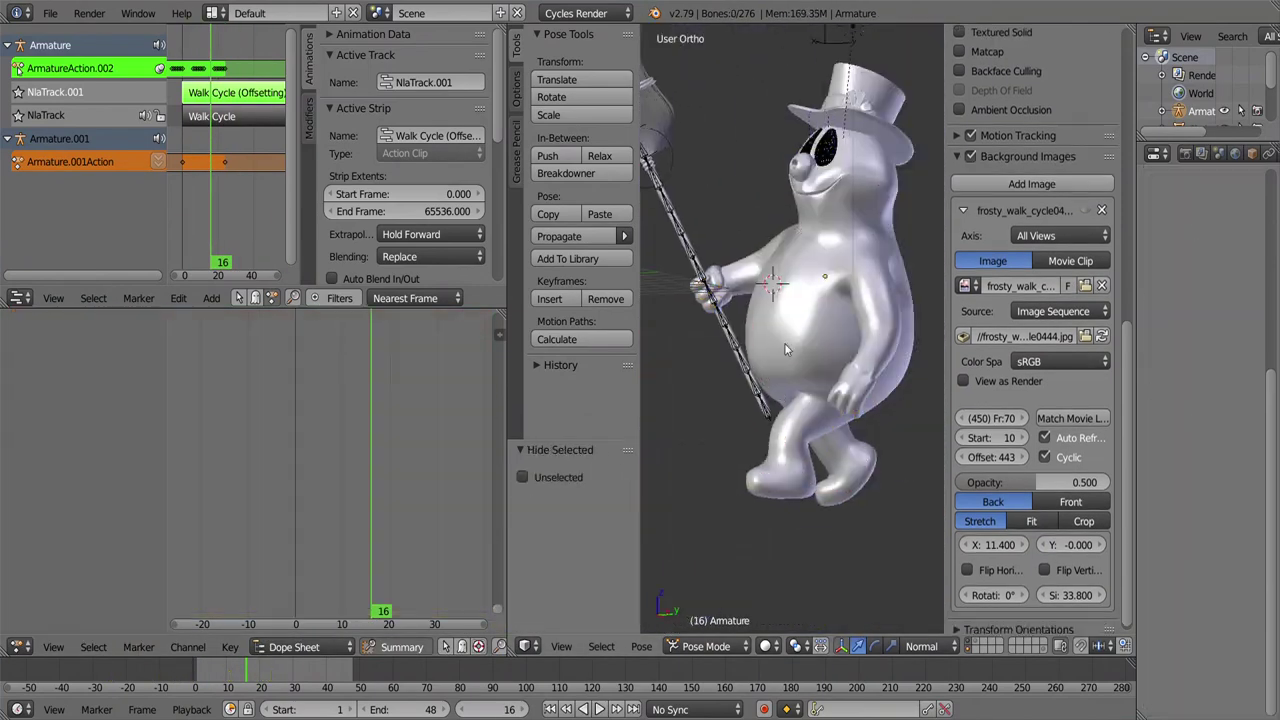
Step: Preview the offset walk in material shading with bones hidden, then play it
key(a)
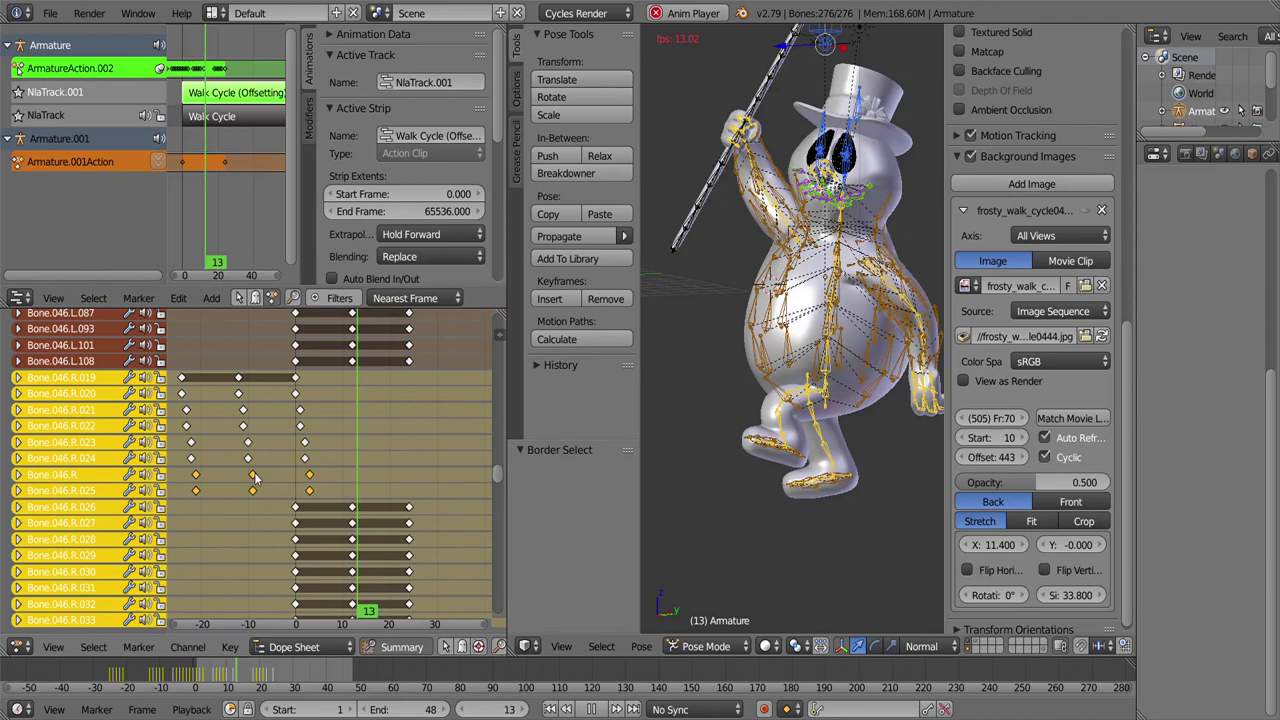
key(h)
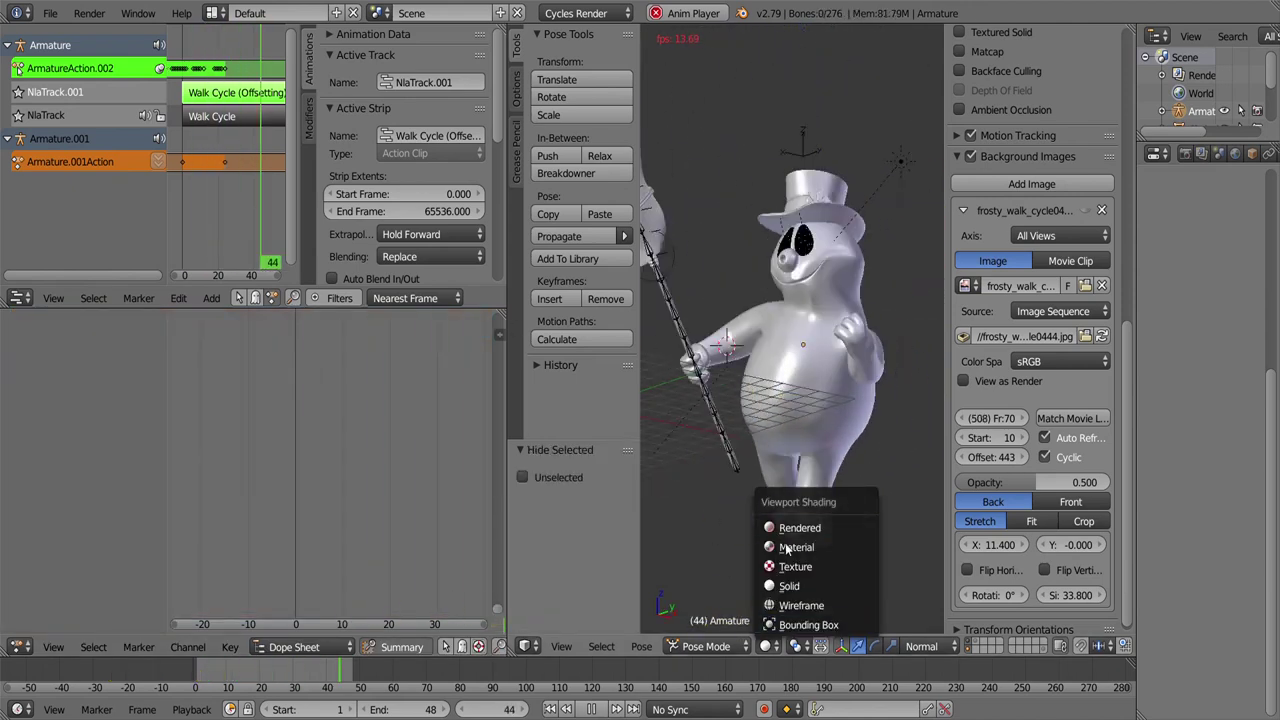
click(786, 549)
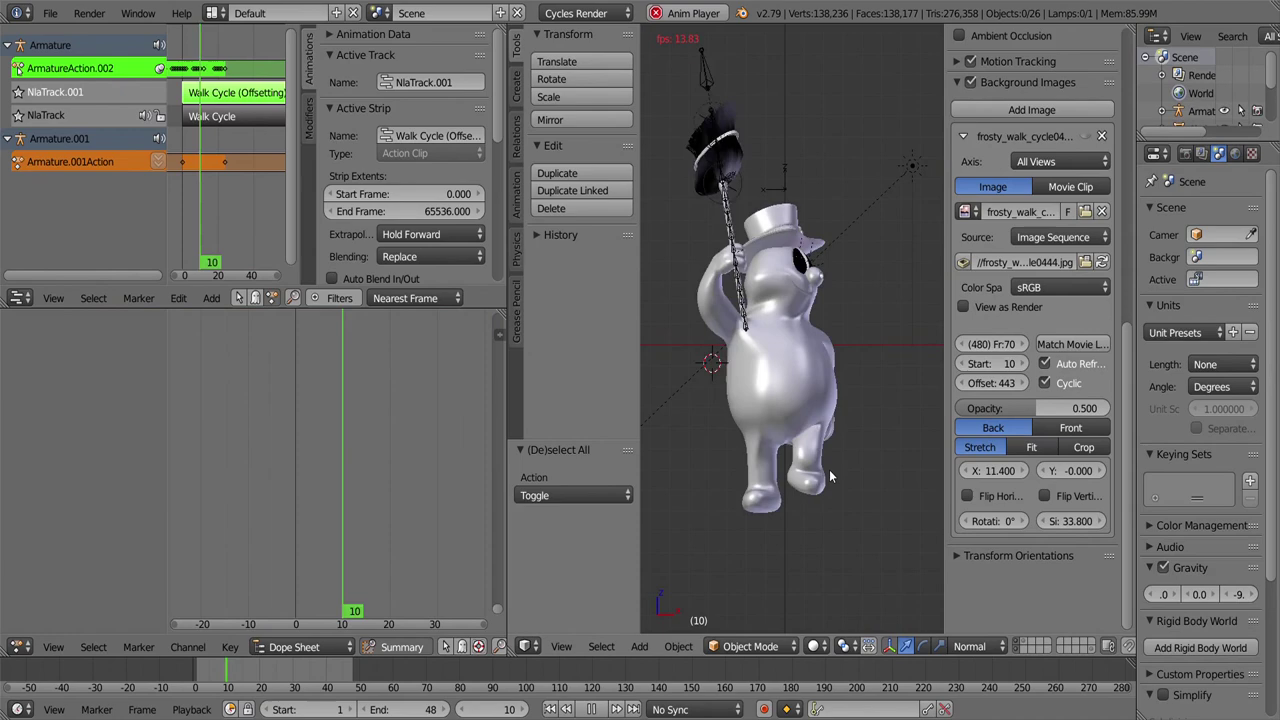
key(alt+h)
key(a)
key(alt+a)
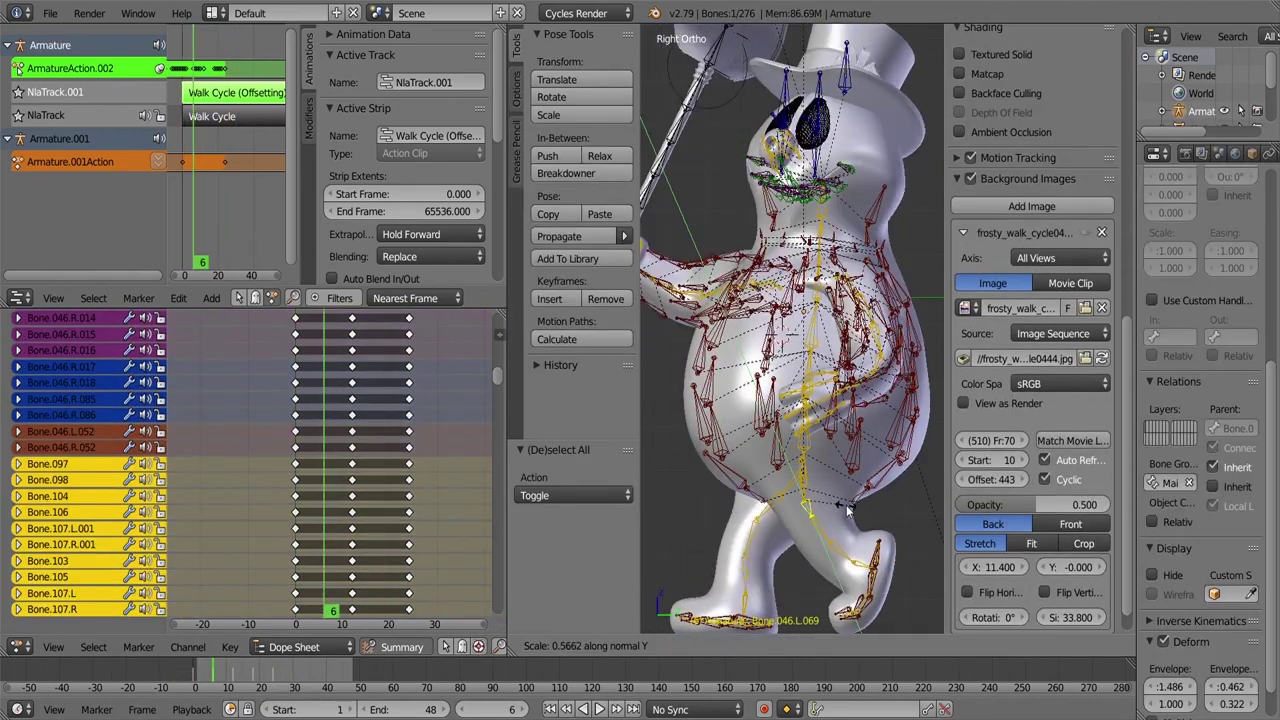
Step: Key the frame-6 pose with LocRotScale and copy it
key(alt+a)
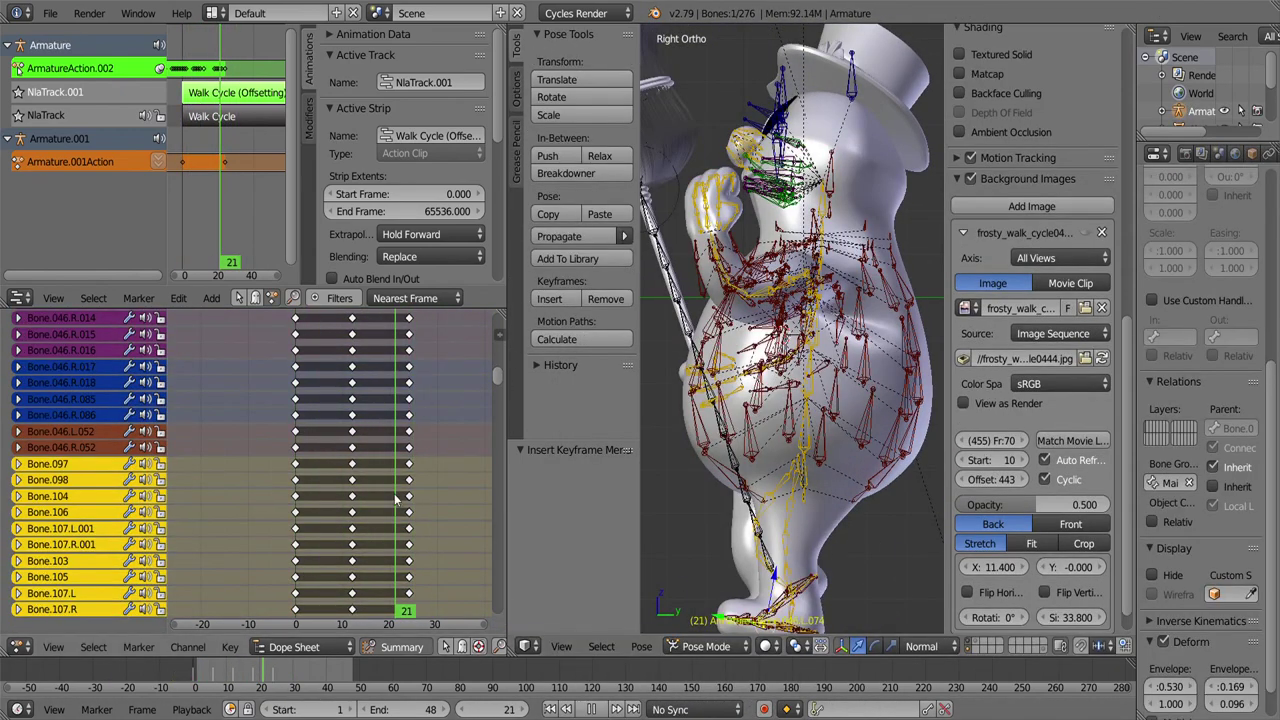
key(i)
click(943, 489)
key(ctrl+c)
key(ctrl+shift+v)
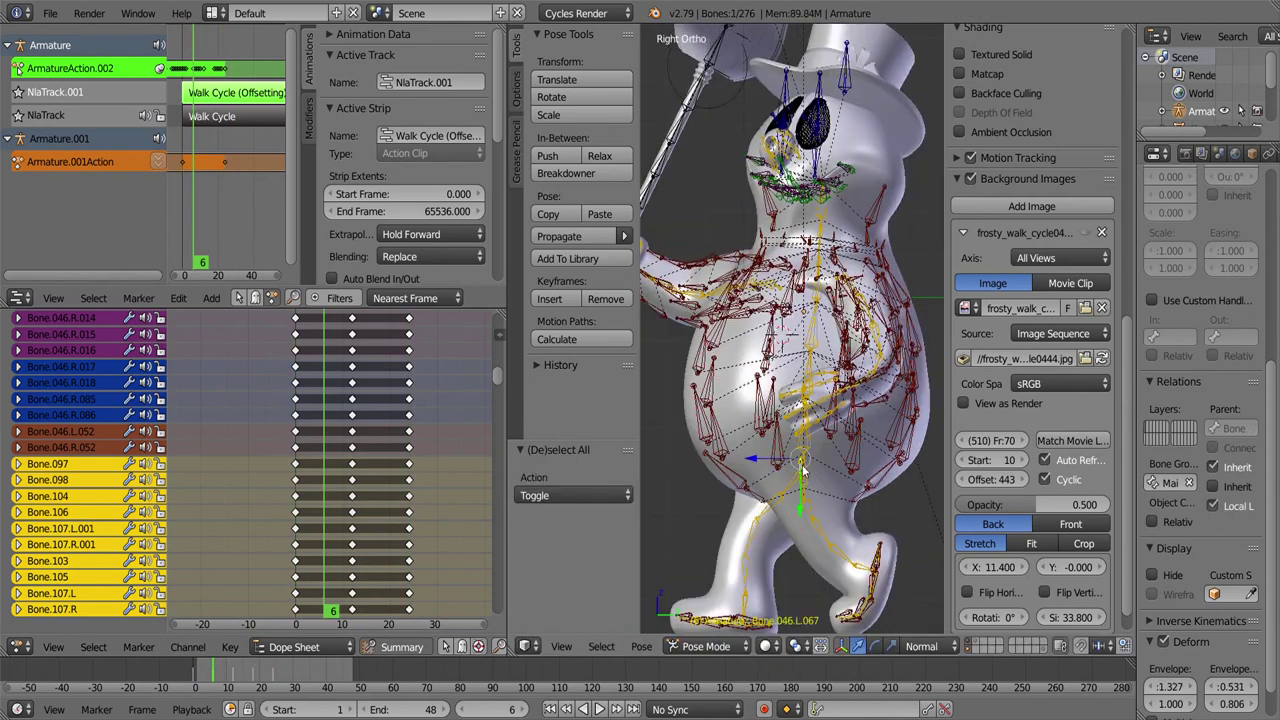
Step: Paste the pose mirrored at frame 18 and key it
scroll(828, 450, up, 2)
key(i)
click(835, 214)
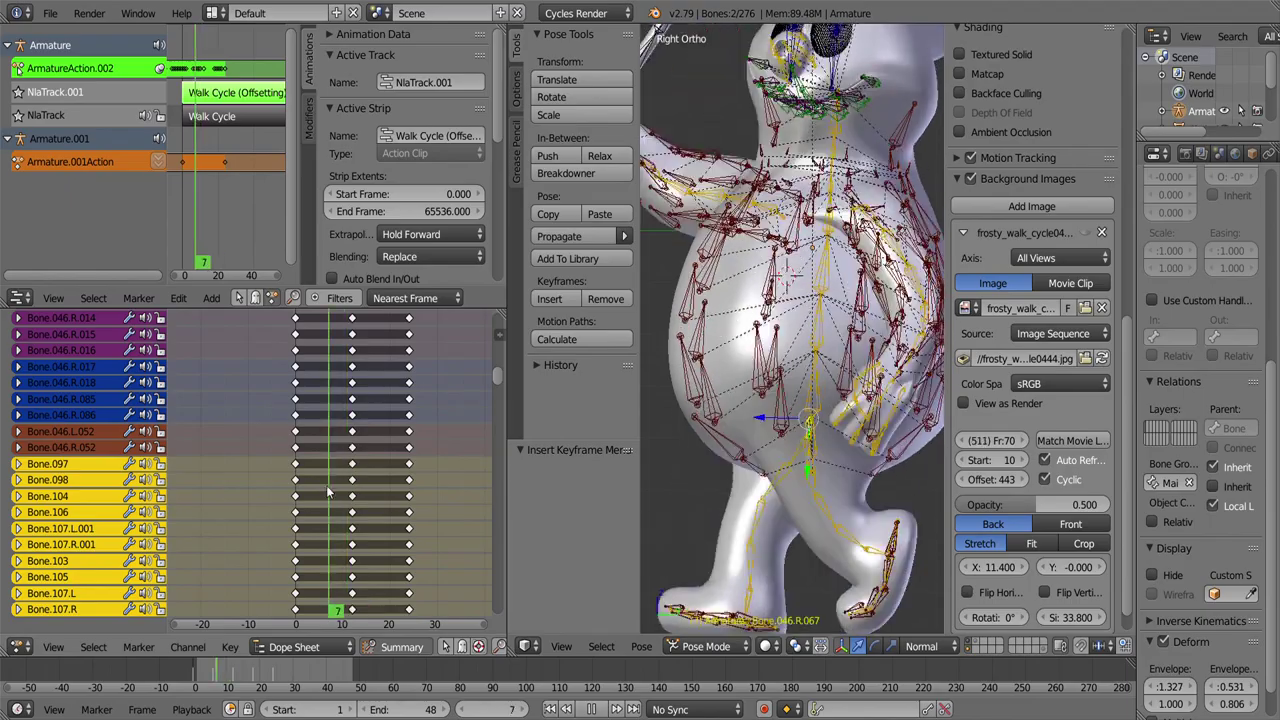
key(Up)
key(ctrl+shift+v)
key(alt+a)
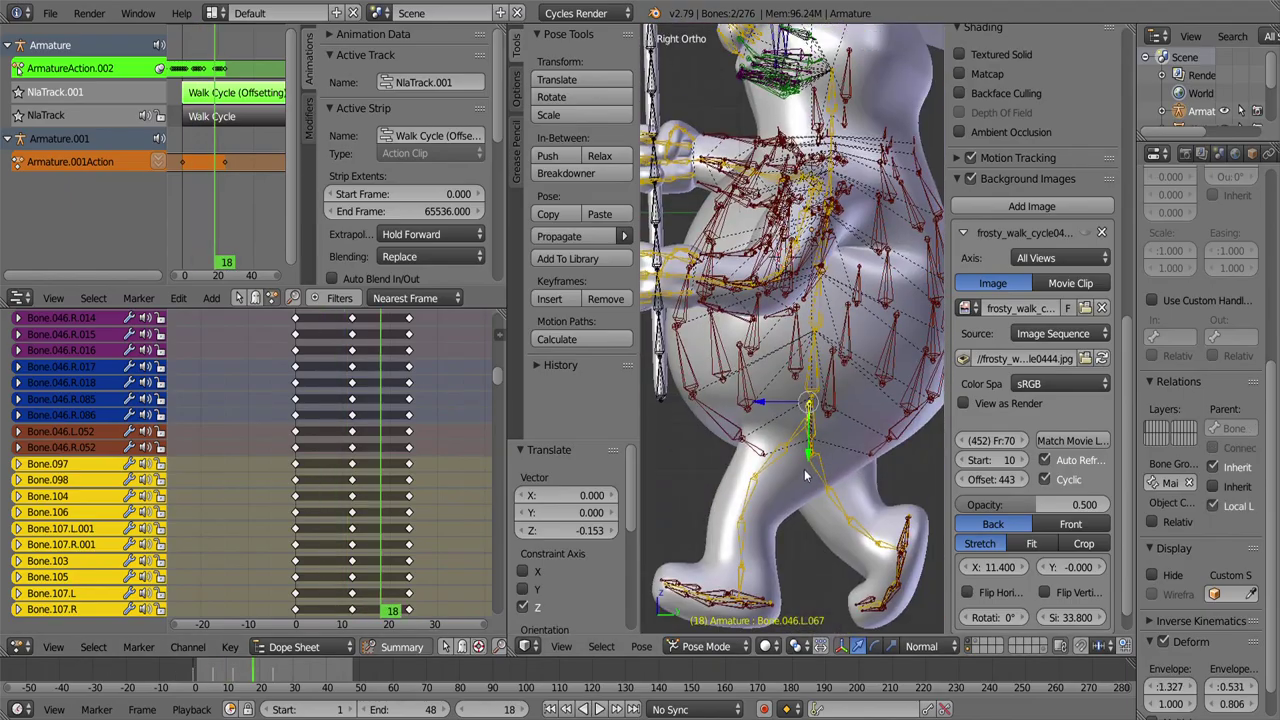
Step: Lower the hip bone slightly along Z and play the walk to check it
key(i)
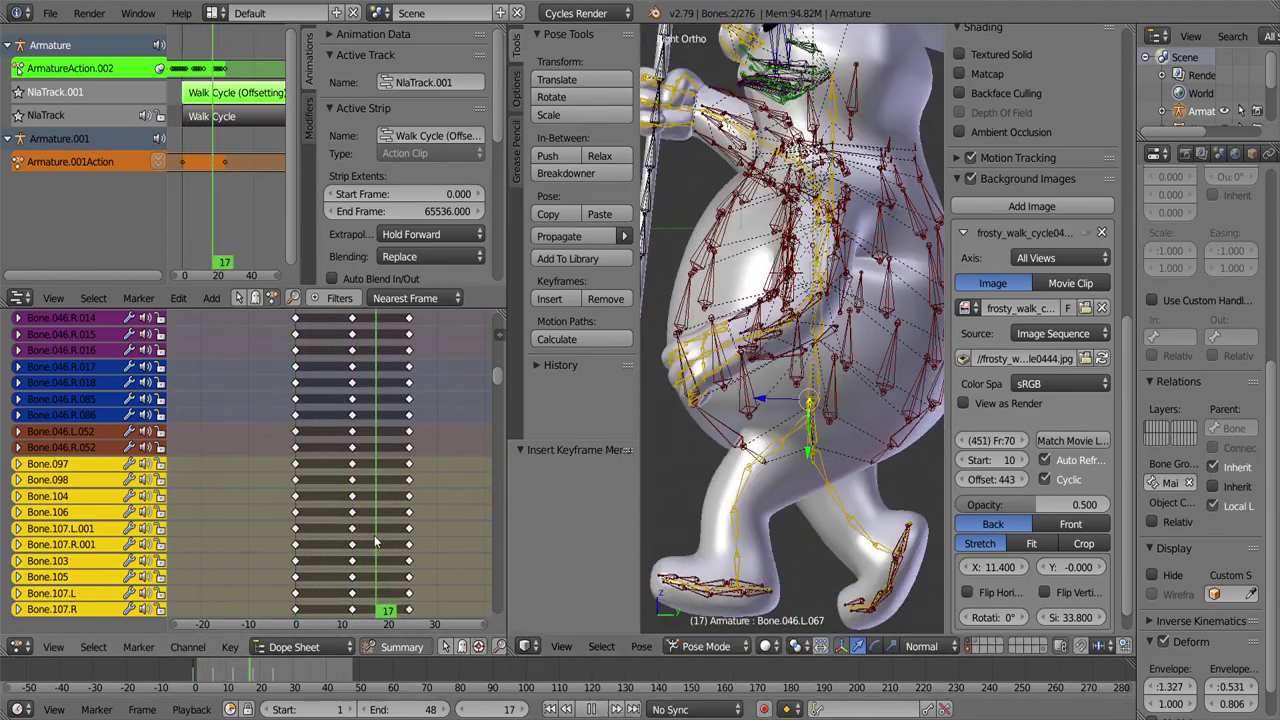
key(Escape)
scroll(480, 322, up, 10)
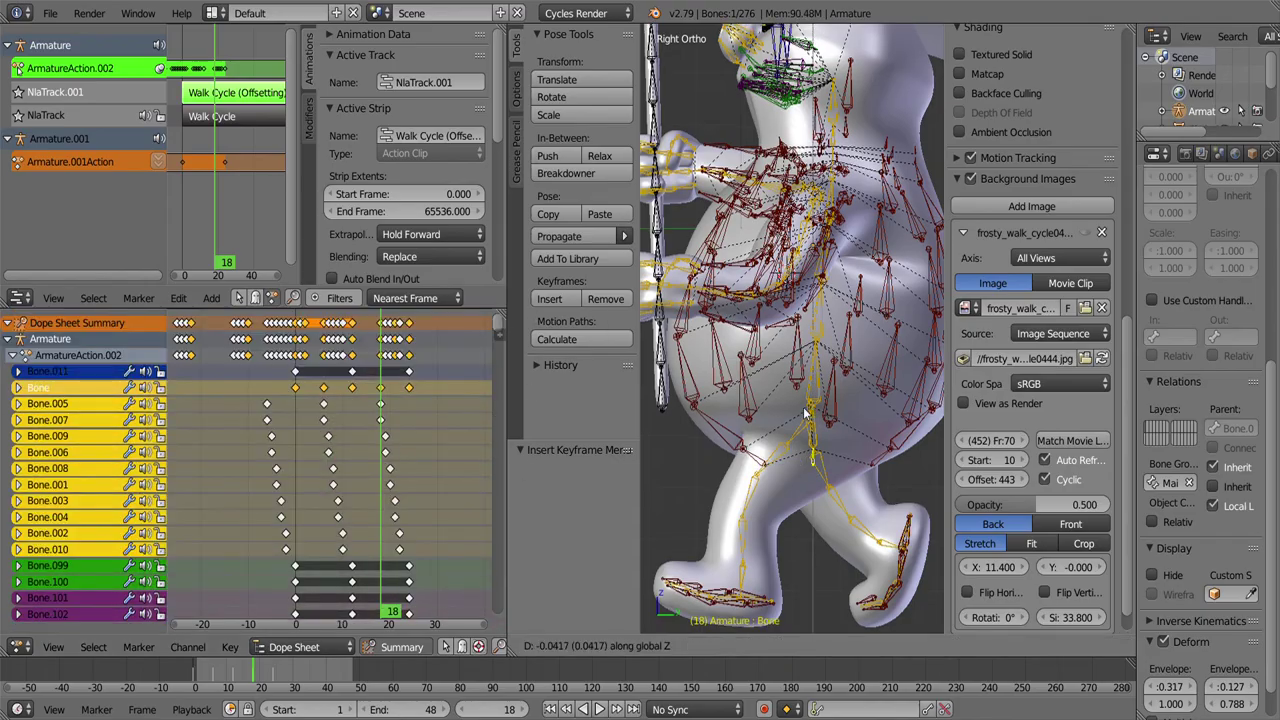
click(598, 709)
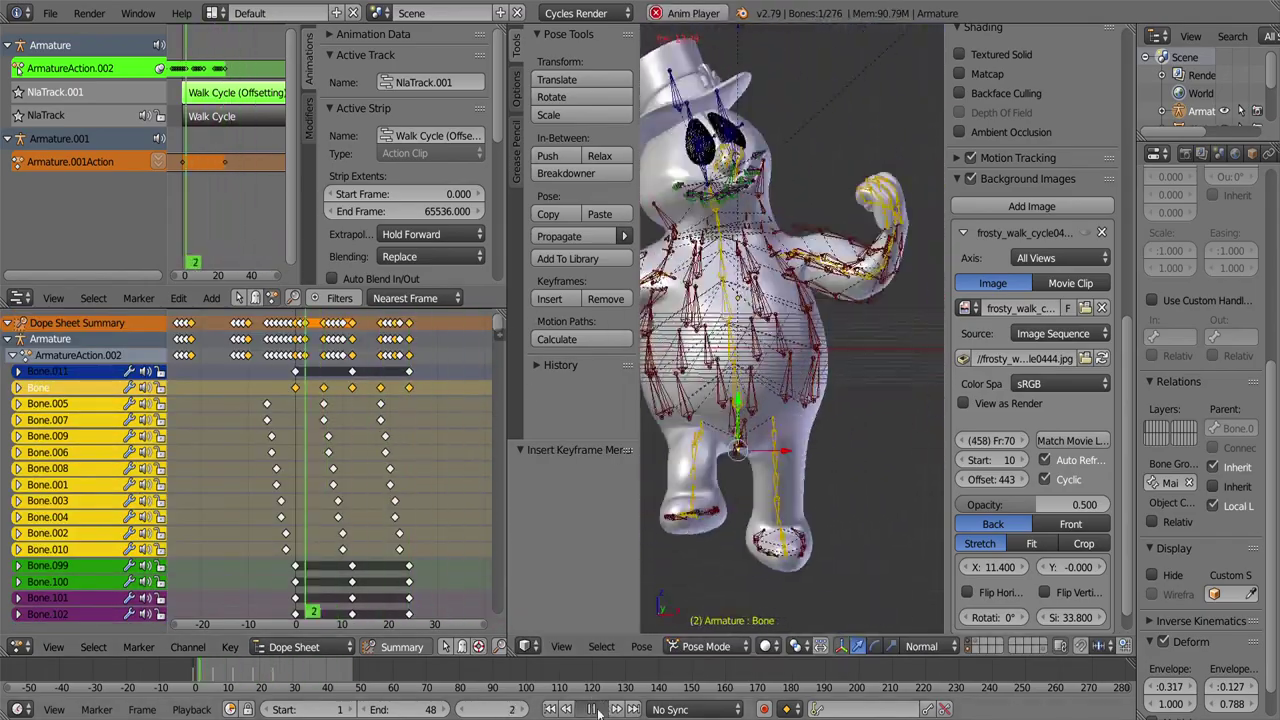
key(alt+a)
Step: Rotate the box-selected bones and keyframe their new pose
scroll(480, 450, down, 10)
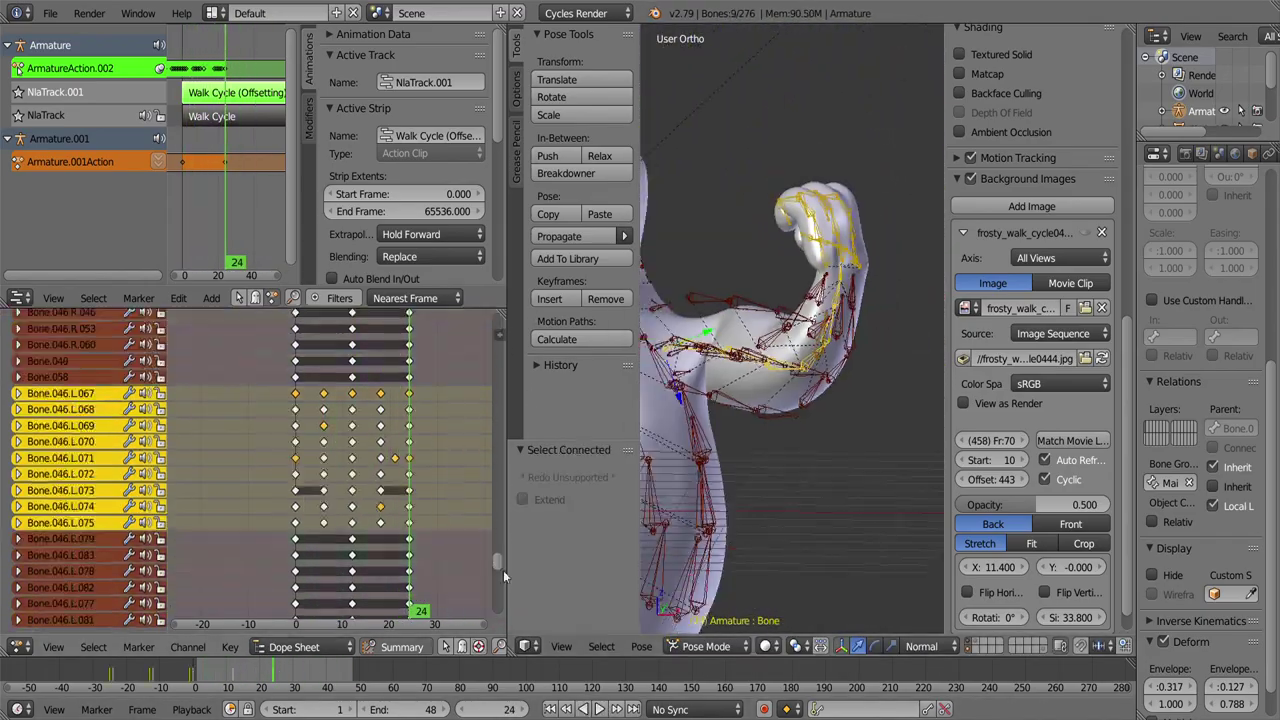
drag(175, 378, 310, 500)
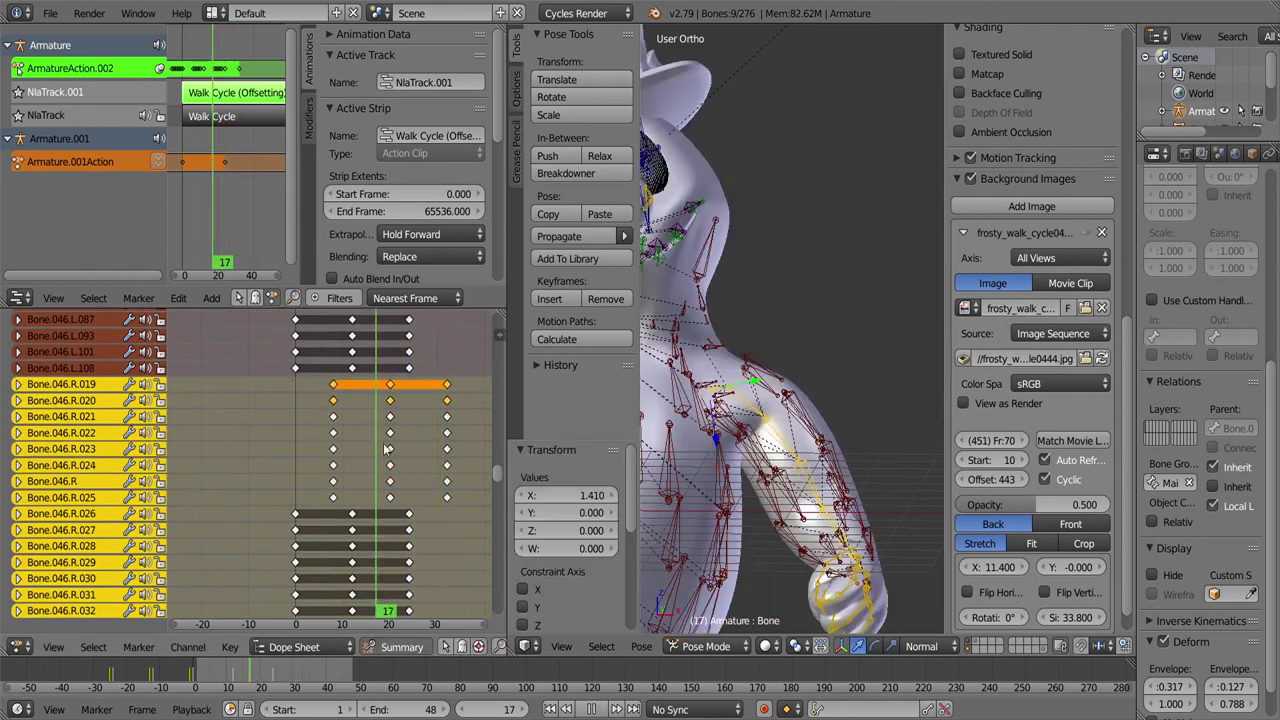
key(r)
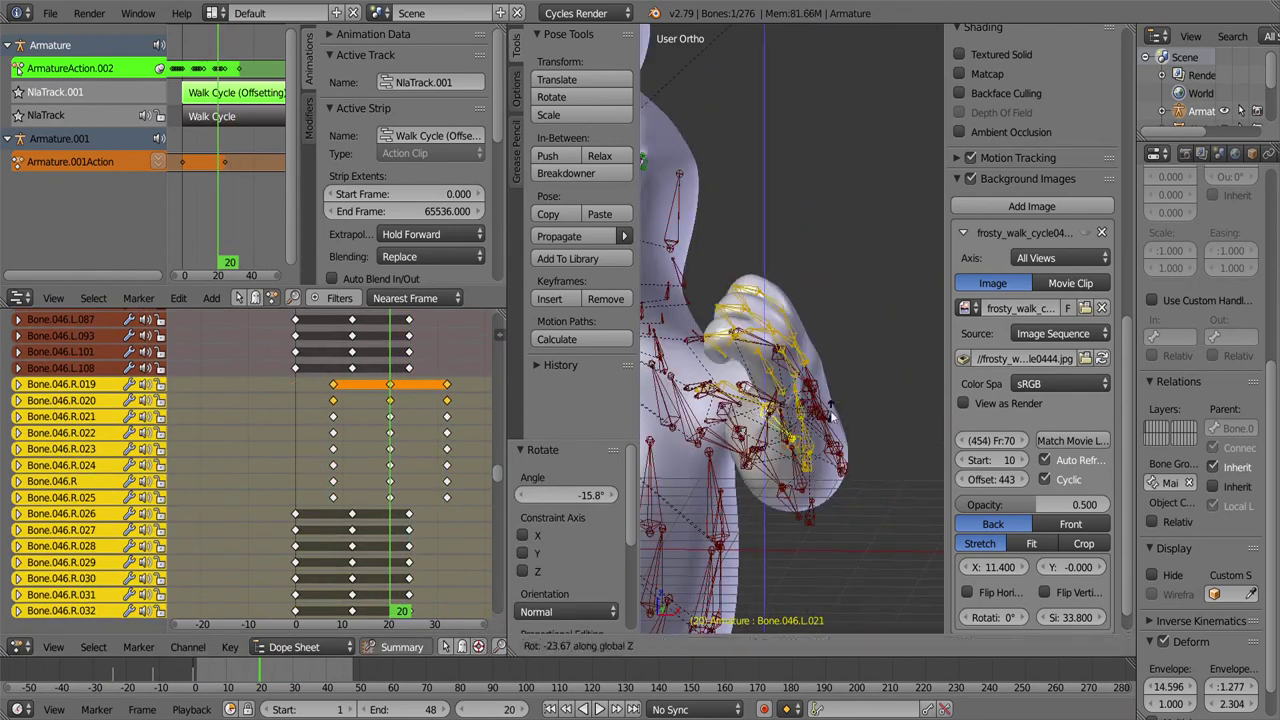
key(i)
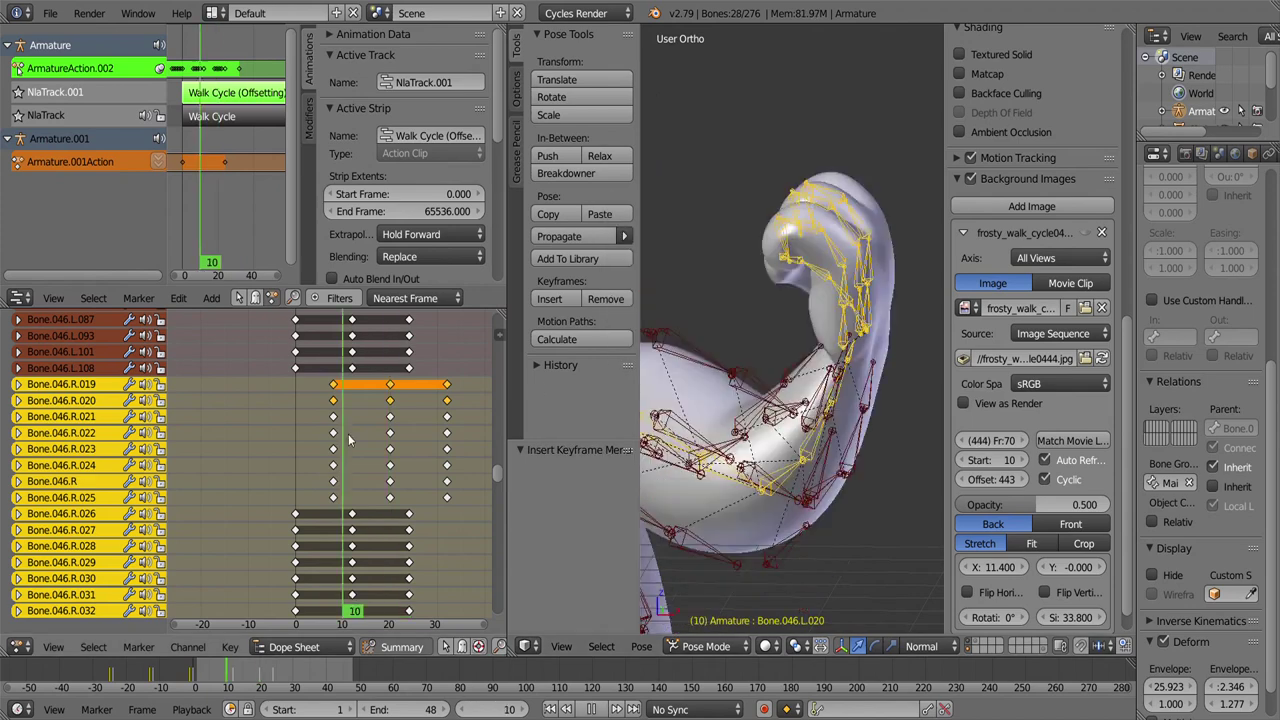
key(alt+a)
scroll(393, 492, down, 1)
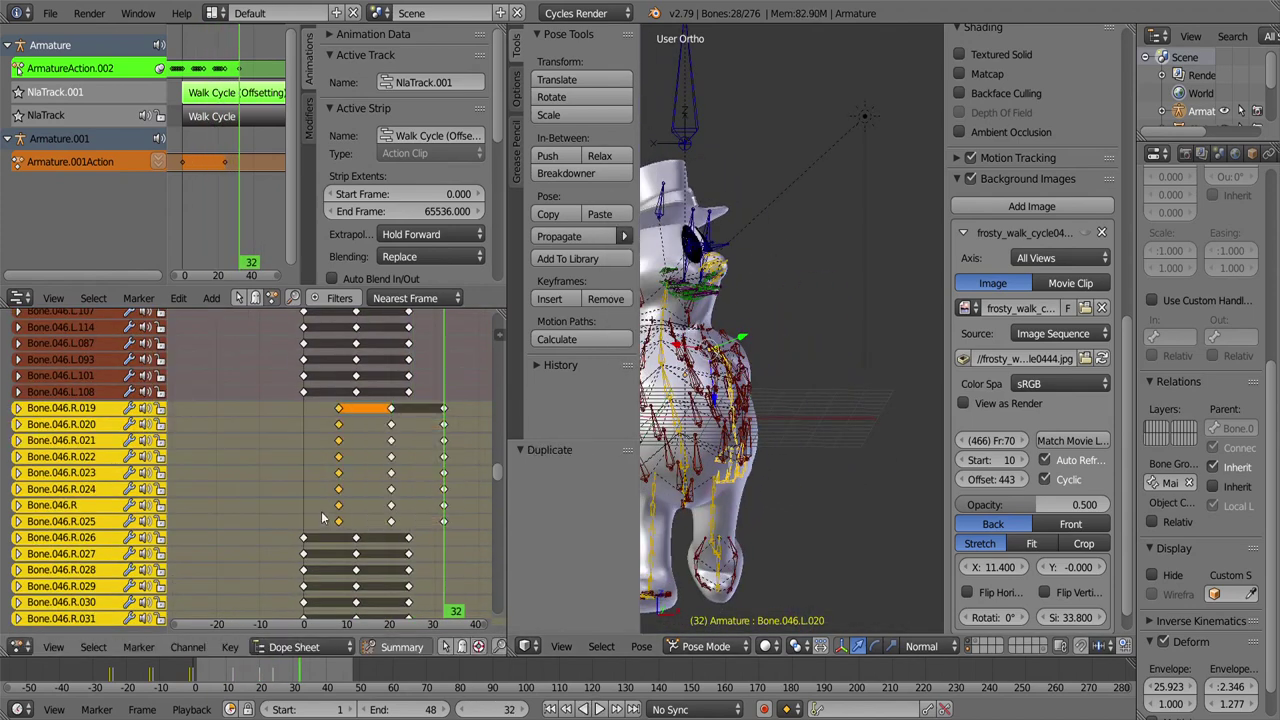
Step: Move the Bone.046.R.019–R.025 keys later and key the arm's new rotation with LocRotScale
drag(455, 400, 335, 527)
key(g)
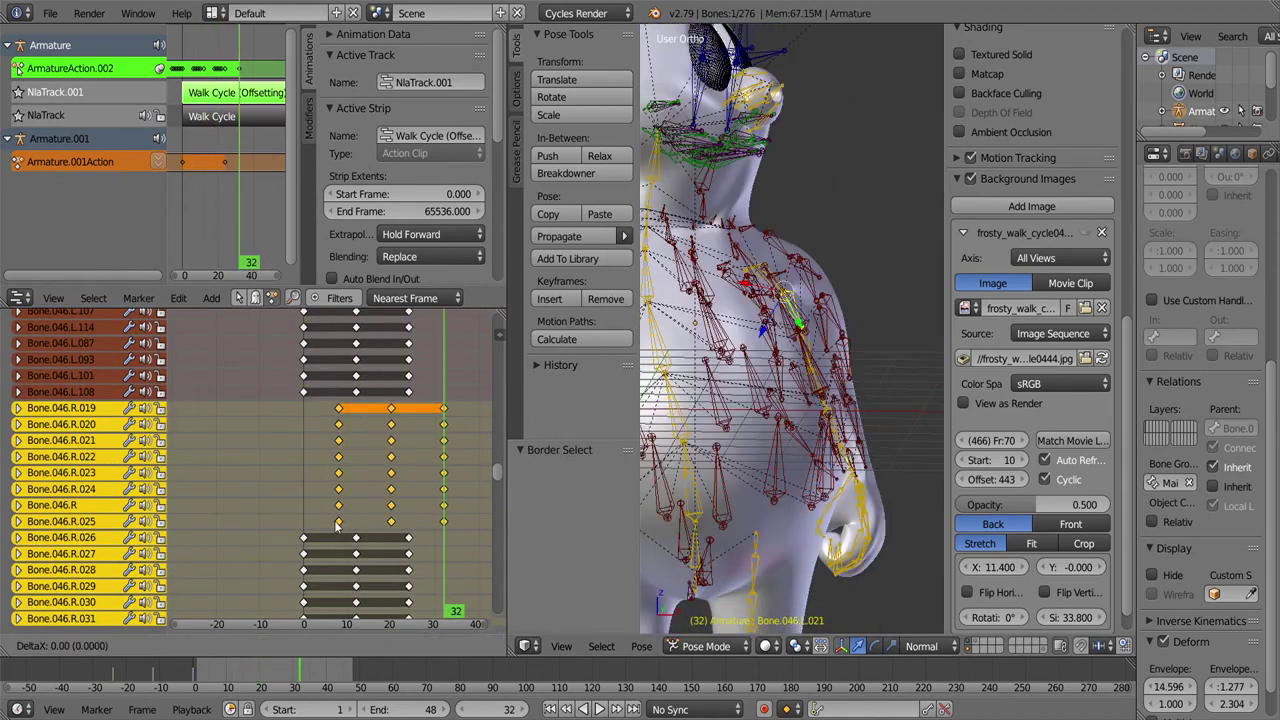
click(369, 463)
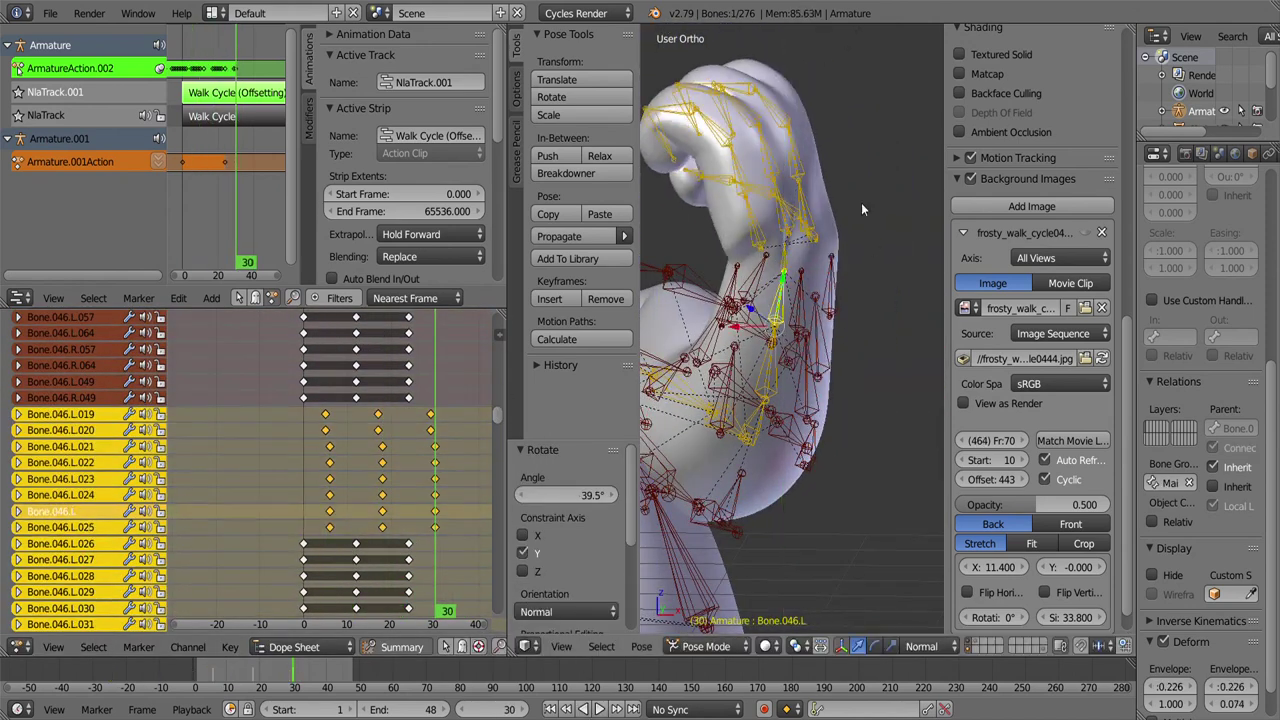
click(810, 243)
key(i)
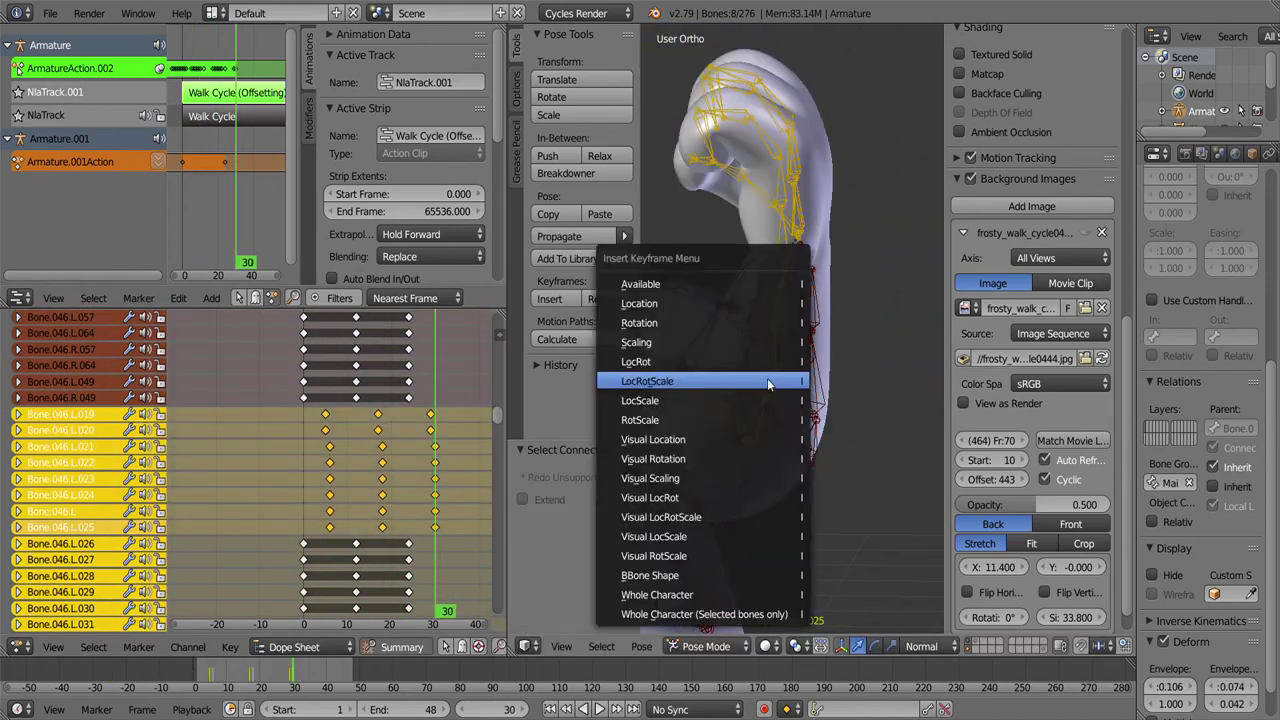
click(767, 378)
click(599, 709)
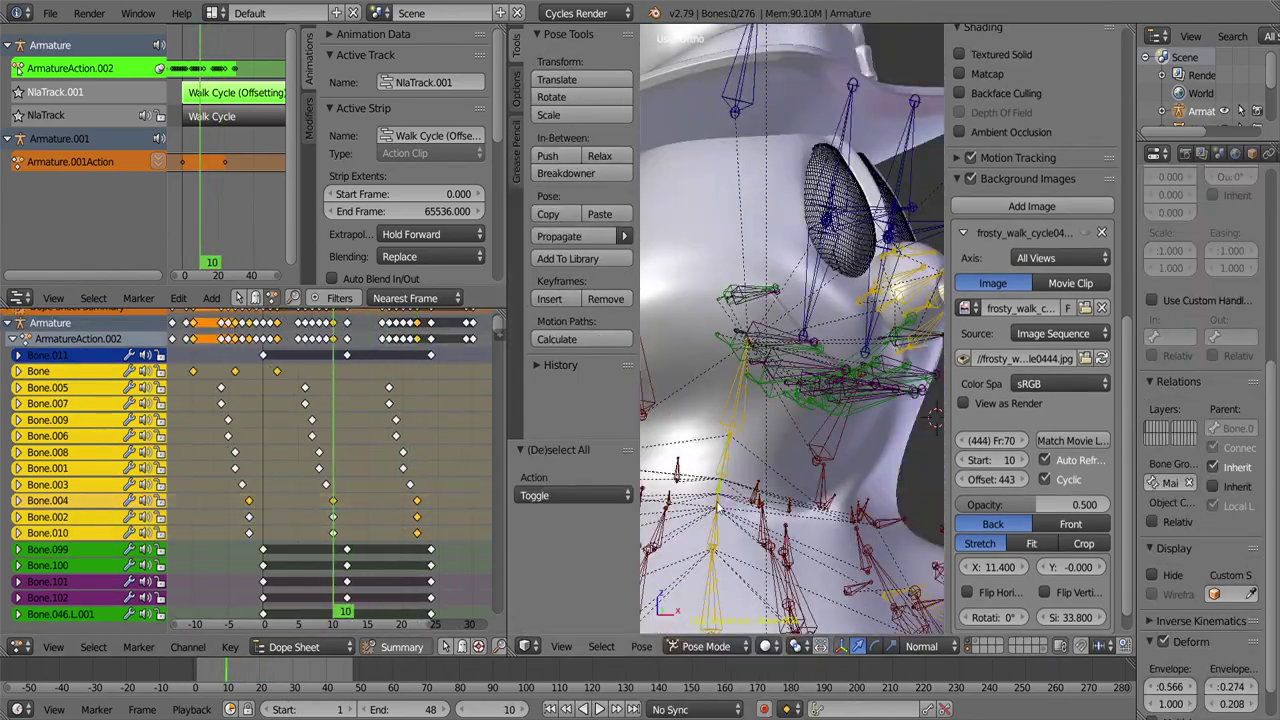
Step: Key the left arm bones' new rotation and play the walk with the rig hidden
key(i)
click(651, 486)
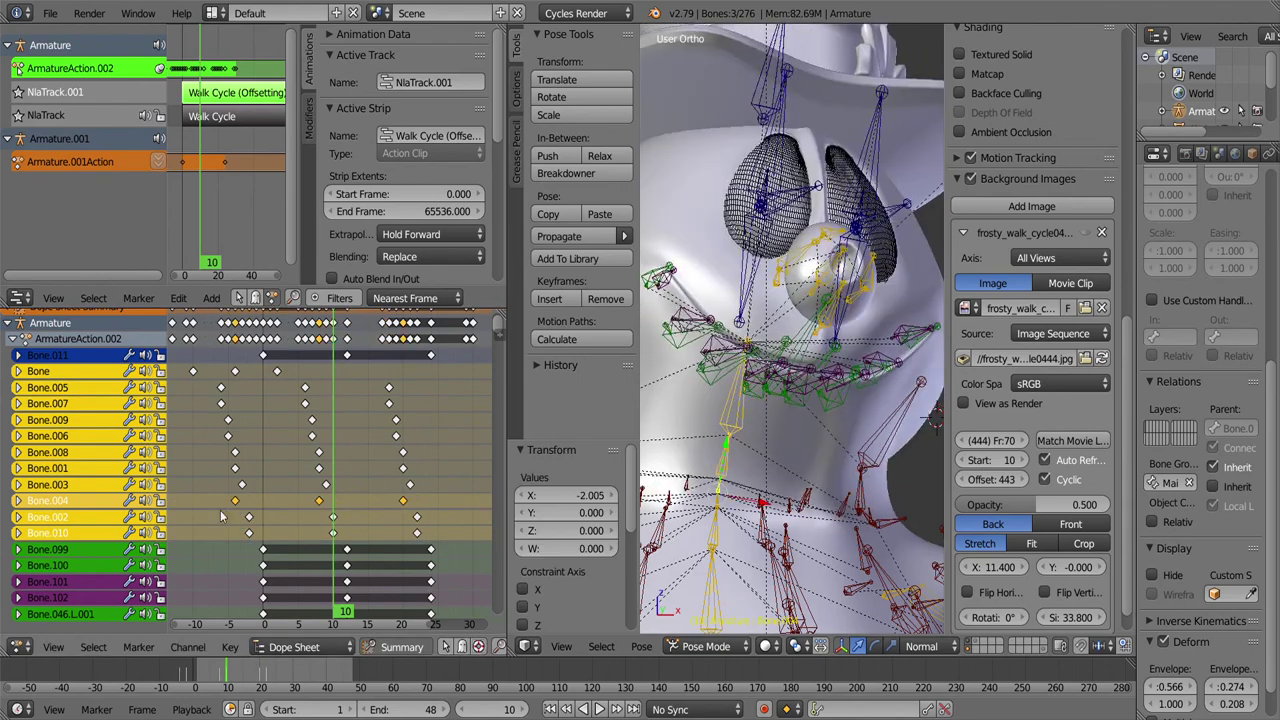
middle_drag(770, 636, 798, 436)
key(h)
key(alt+a)
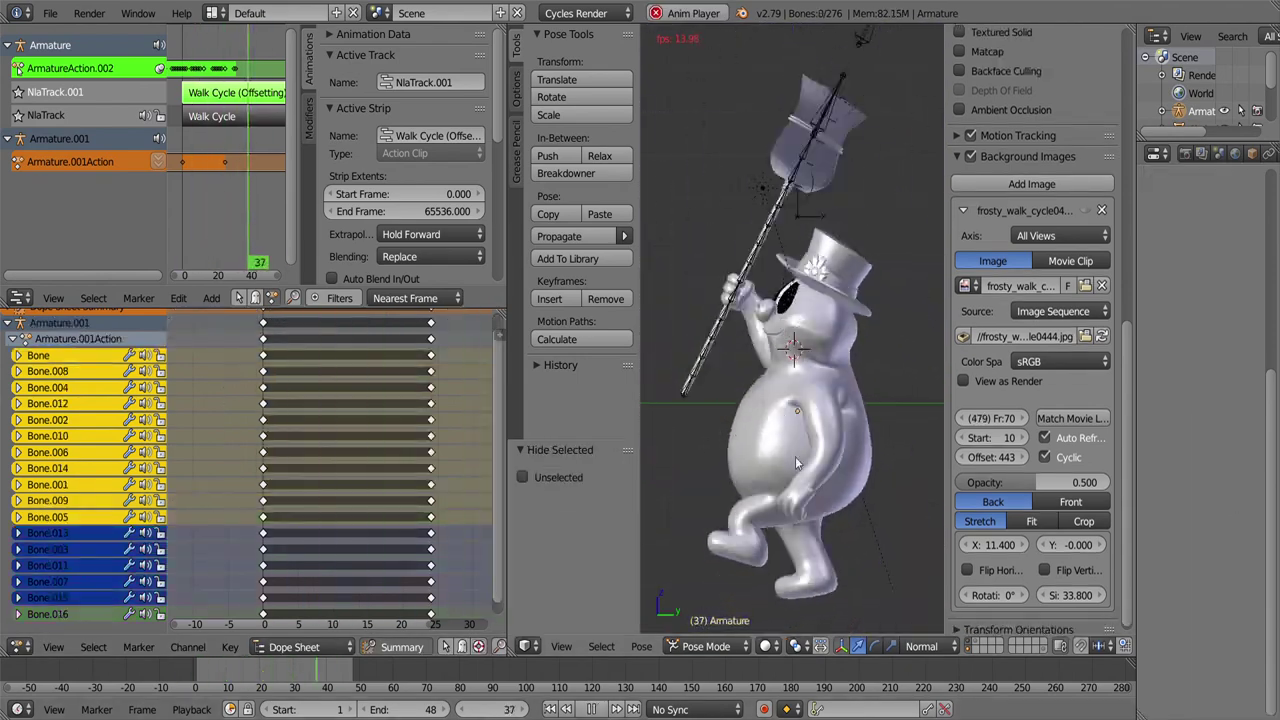
key(alt+a)
key(alt+h)
scroll(300, 460, down, 5)
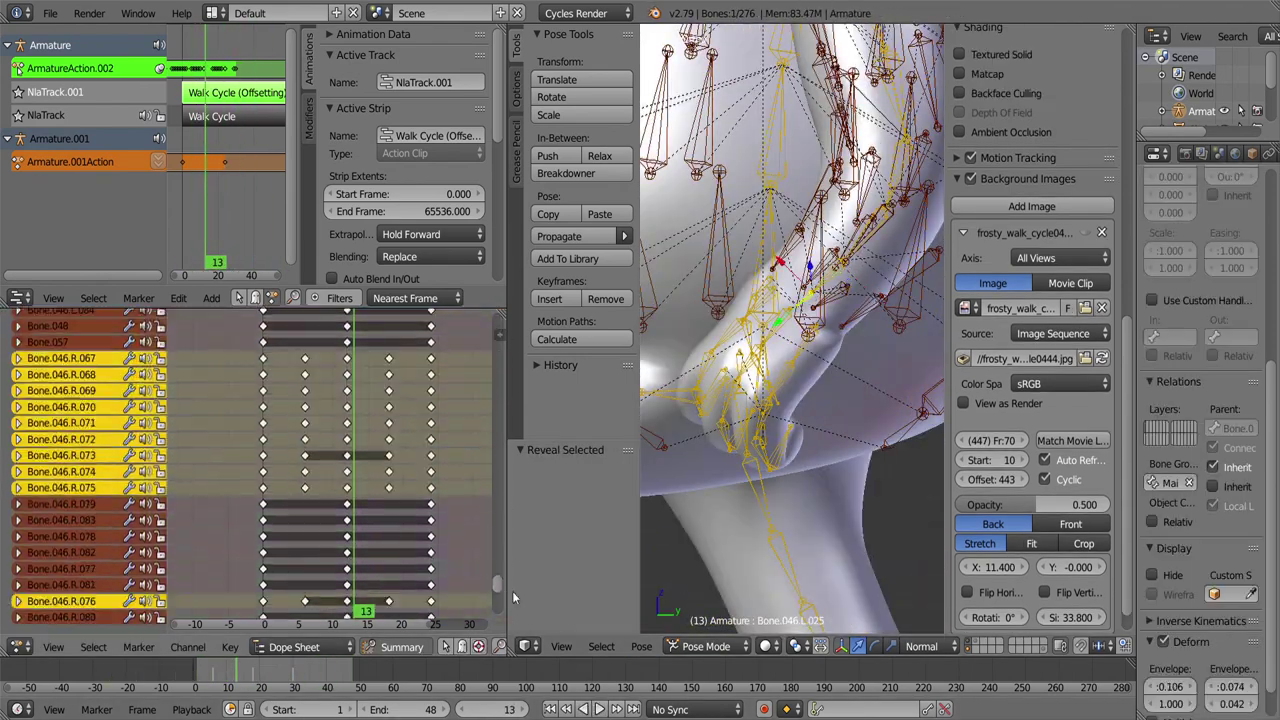
scroll(443, 517, down, 3)
drag(443, 517, 276, 500)
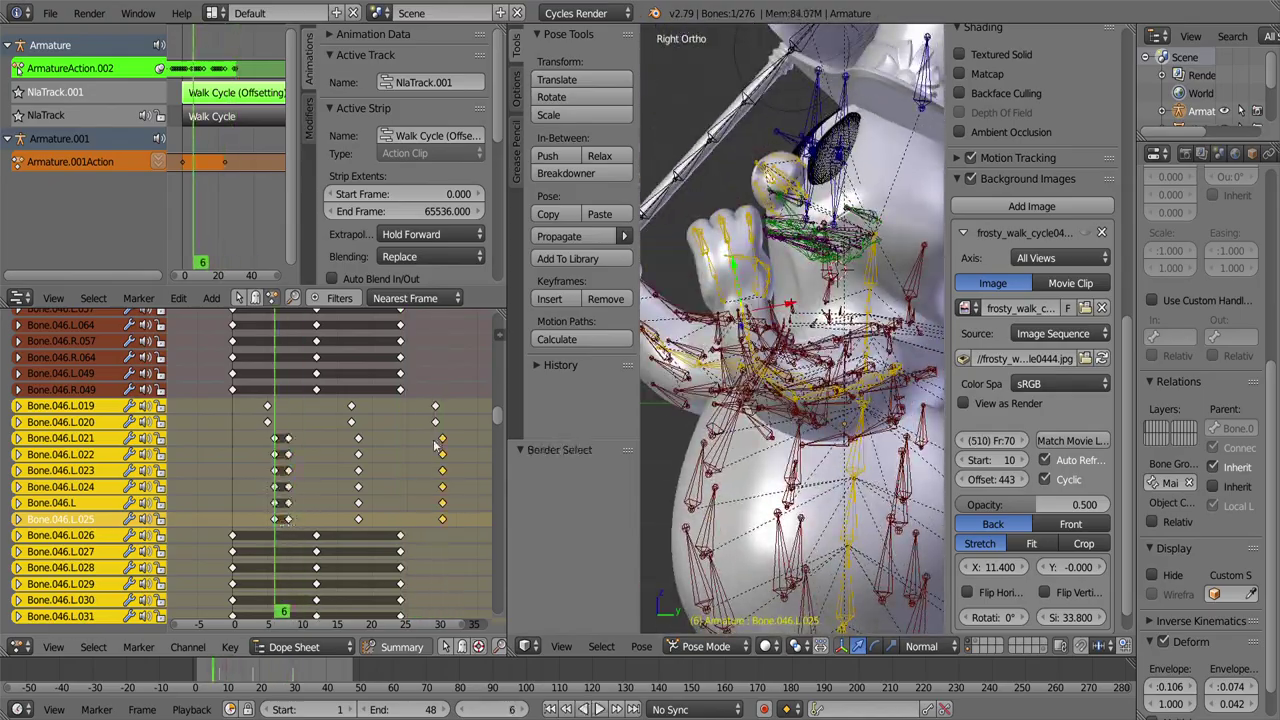
Step: Duplicate the left arm keys near frame 30, then undo the duplication
key(shift+d)
click(427, 445)
click(303, 488)
key(alt+a)
key(g)
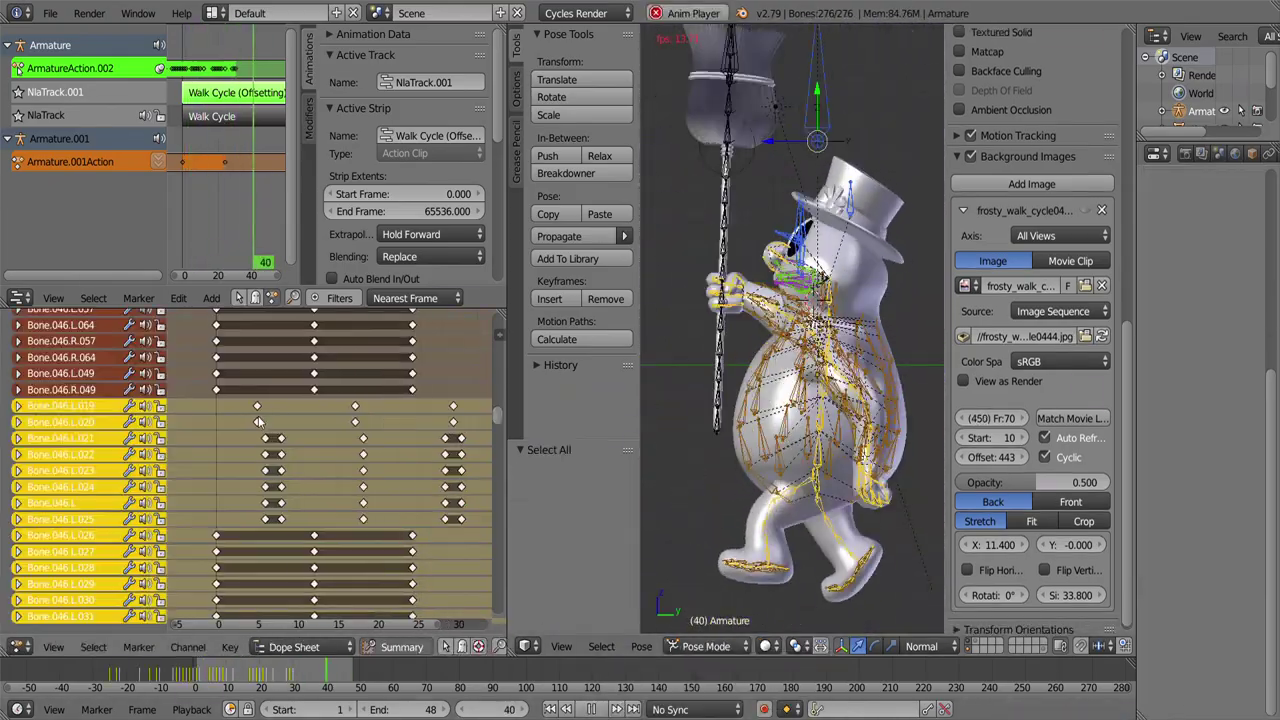
click(455, 520)
key(ctrl+z)
key(ctrl+z)
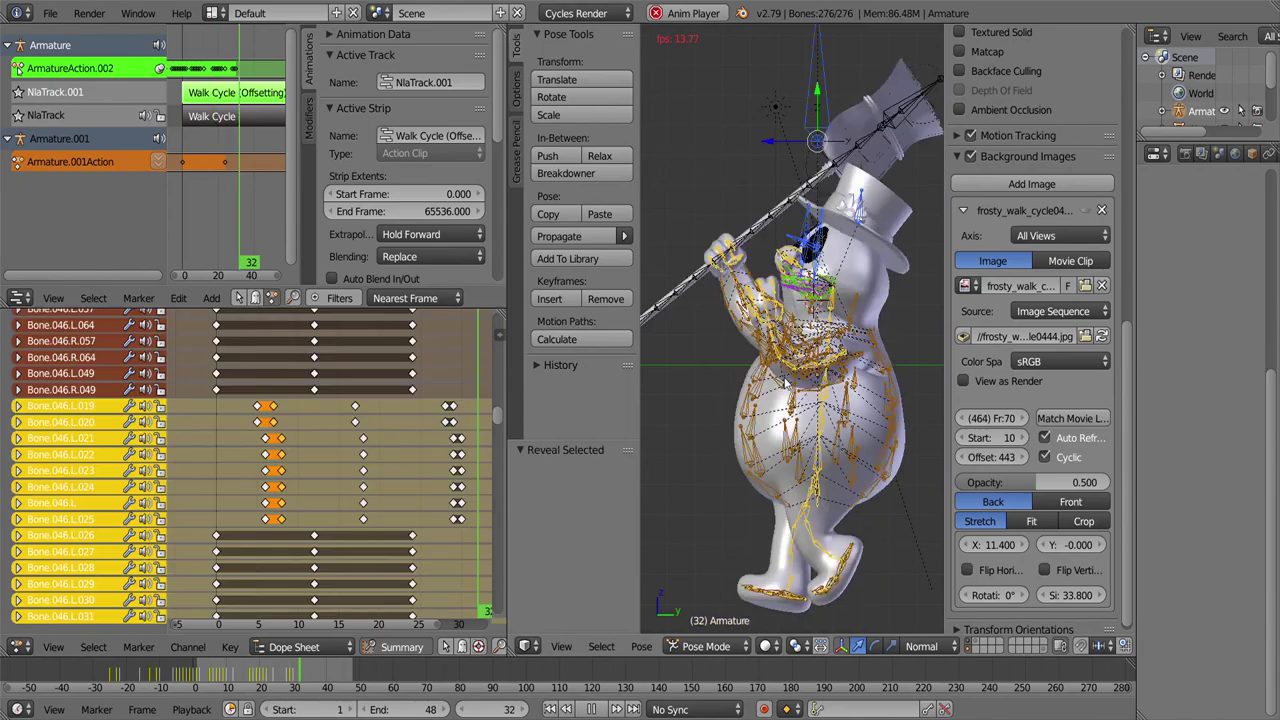
key(ctrl+z)
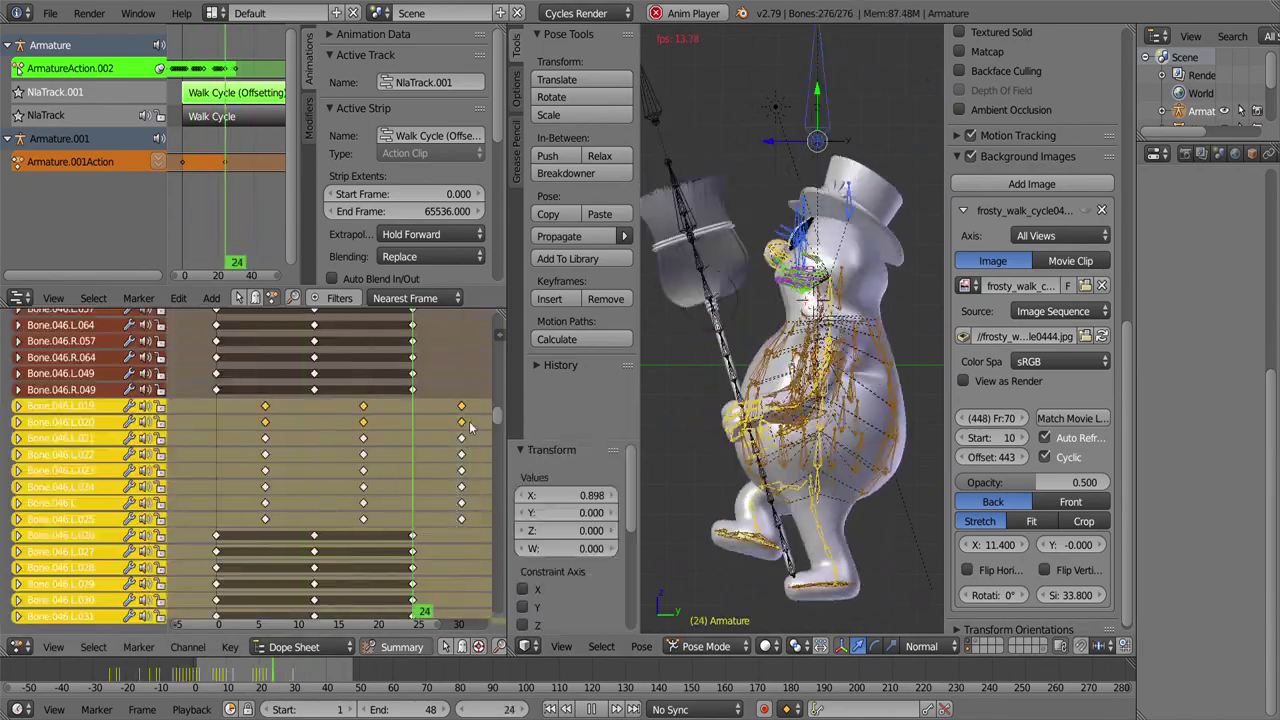
Step: Toggle the bones hidden and shown while reviewing the walk, ending in front view
key(h)
key(alt+h)
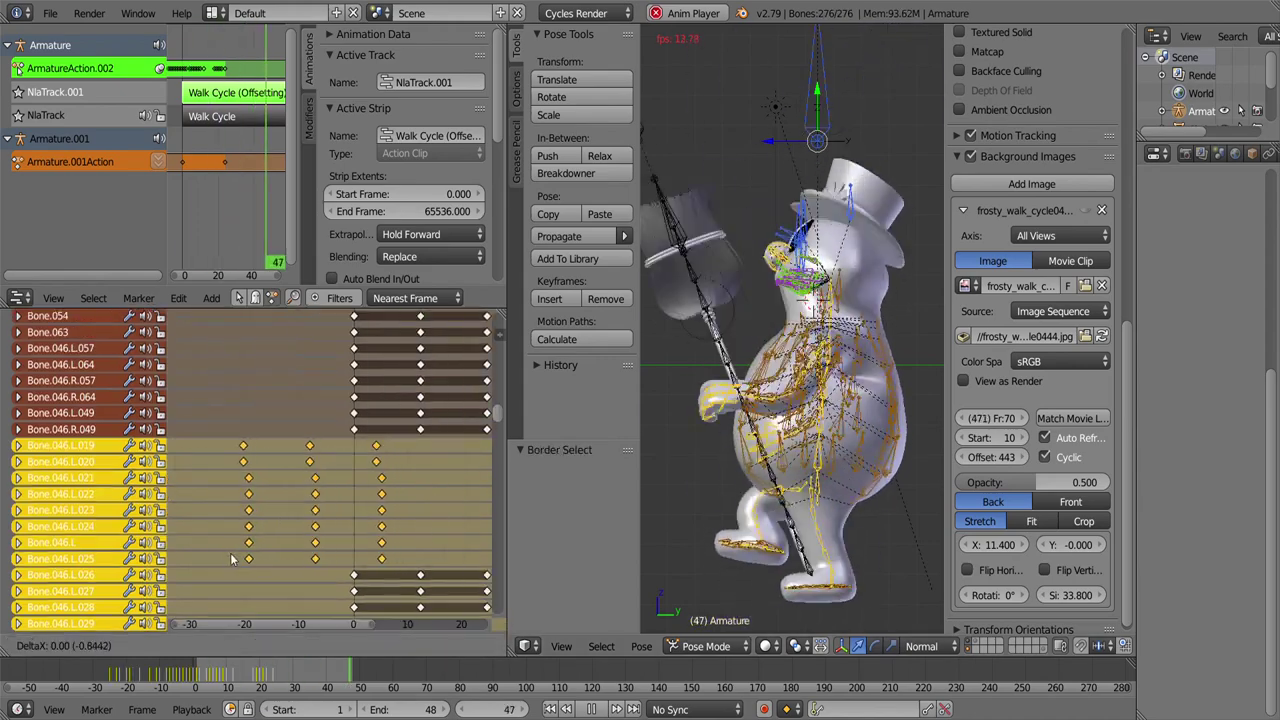
key(h)
key(alt+h)
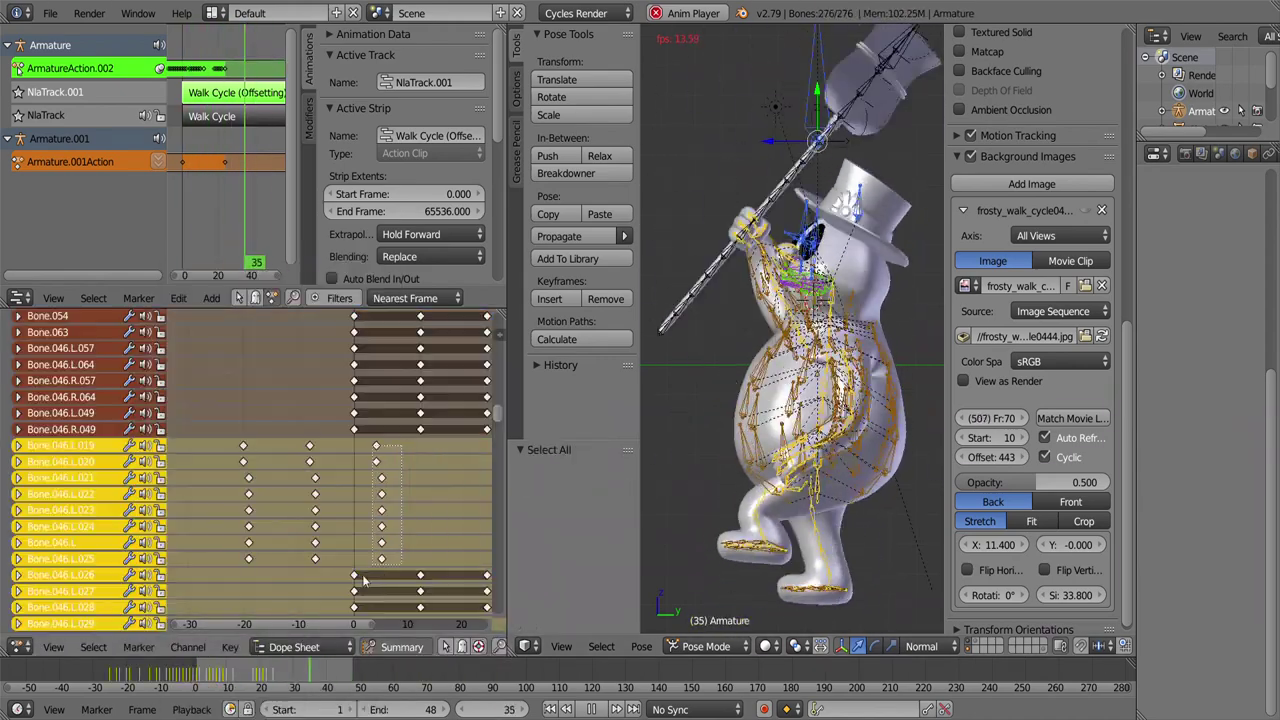
key(h)
middle_drag(812, 407, 909, 530)
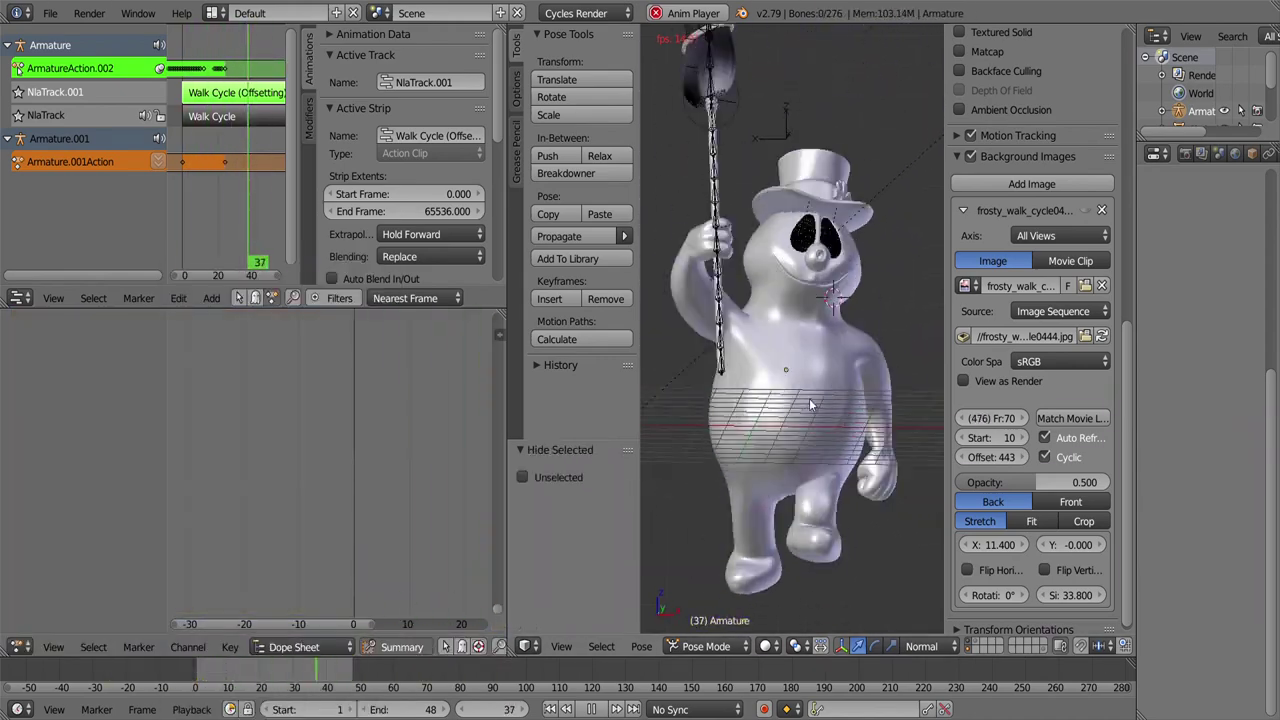
key(alt+h)
key(KP_1)
key(alt+a)
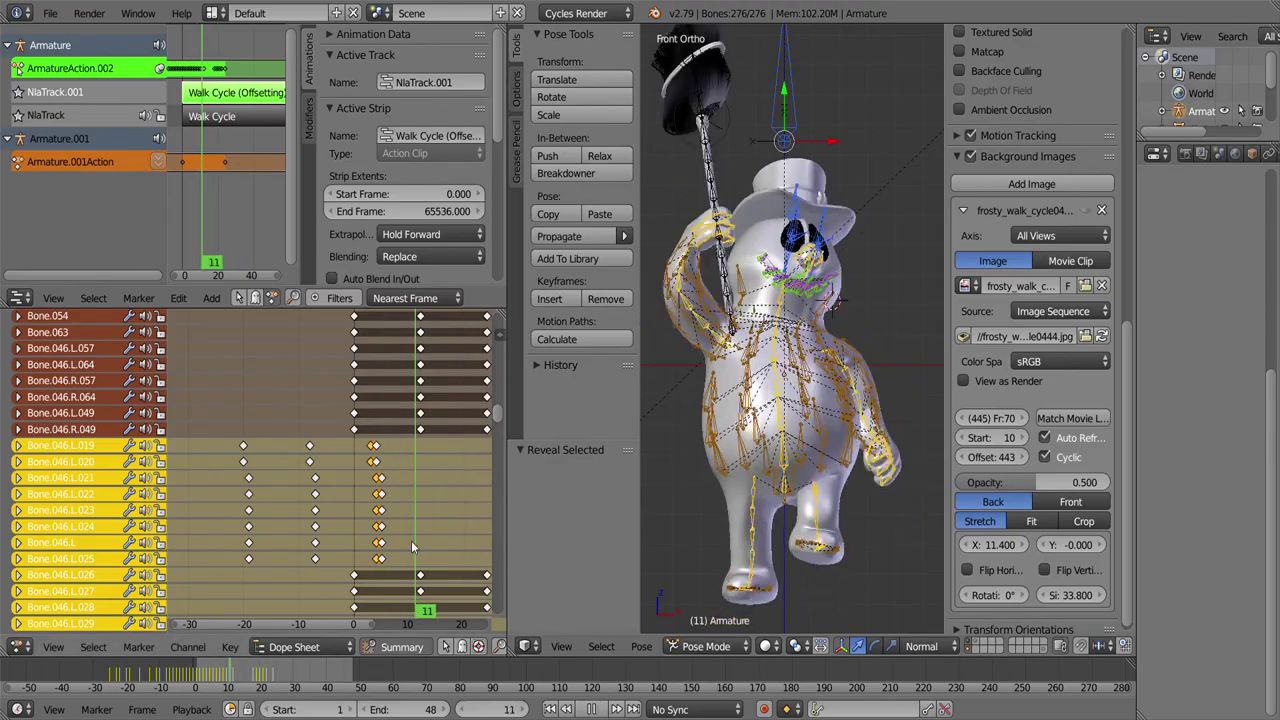
Step: Rotate left arm bones Bone.046.L.021 and L.022 by -4.55 on Z around frame 28
key(a)
scroll(758, 454, up, 5)
right_click(379, 477)
click(377, 466)
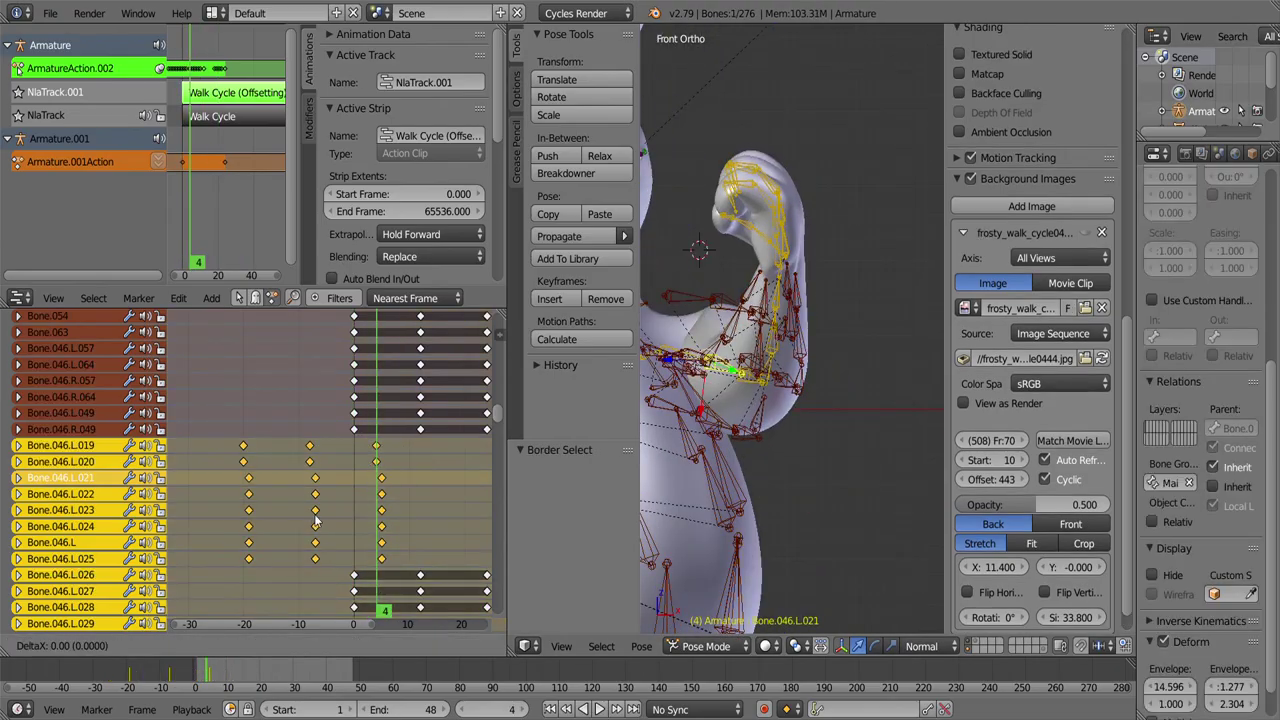
key(r)
key(z)
click(860, 337)
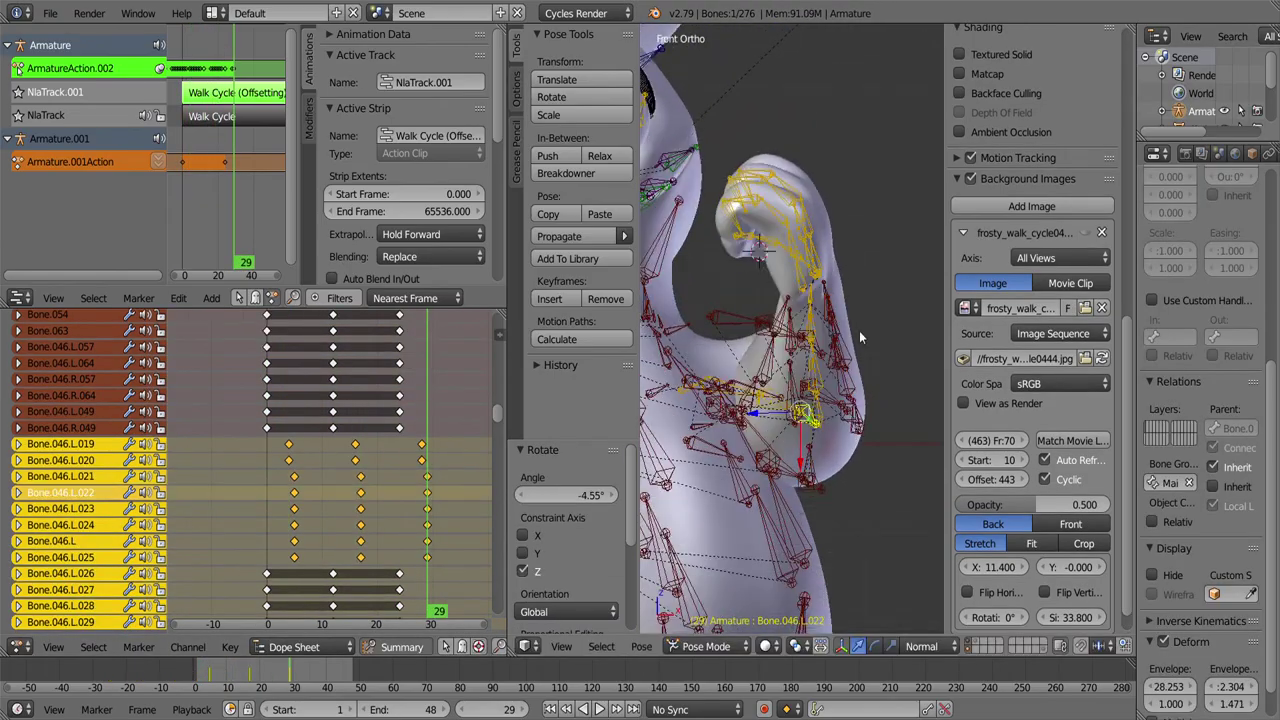
scroll(860, 337, down, 2)
shift+right_click(427, 477)
drag(441, 596, 420, 604)
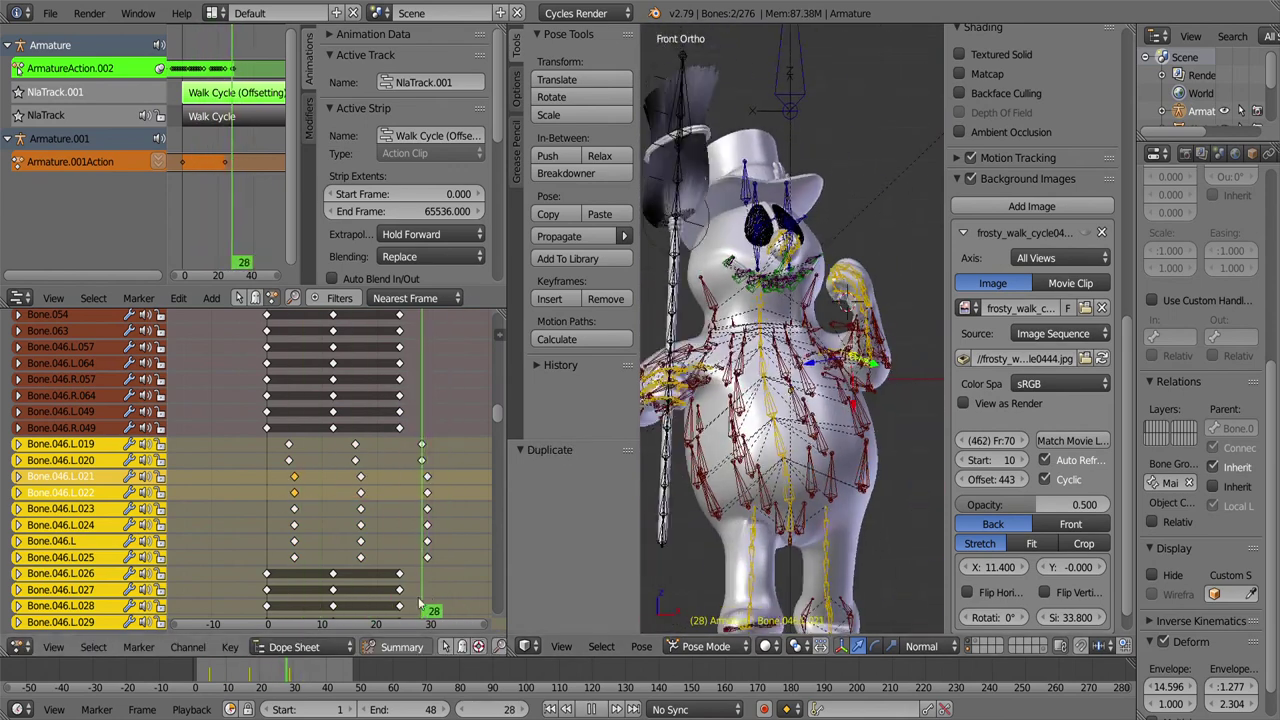
key(Escape)
Step: Shift the body keys near frame 21 later and delete a stray keyframe
scroll(483, 500, up, 10)
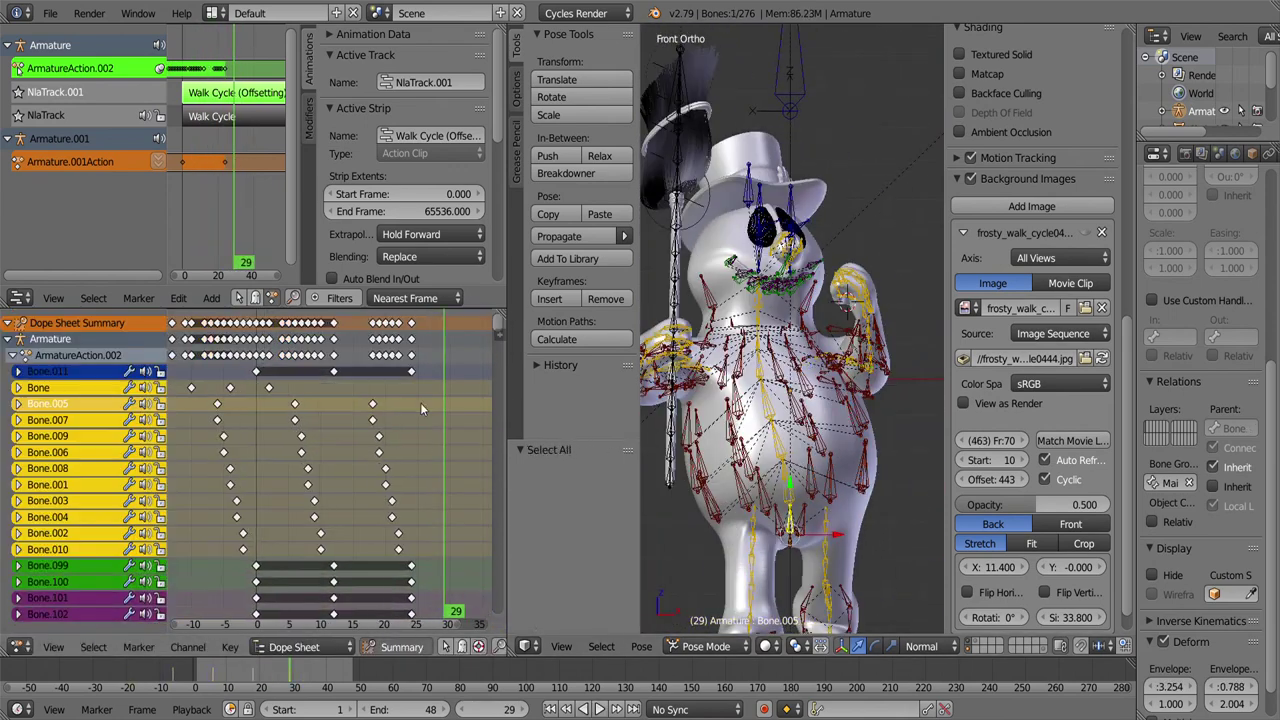
scroll(830, 238, up, 3)
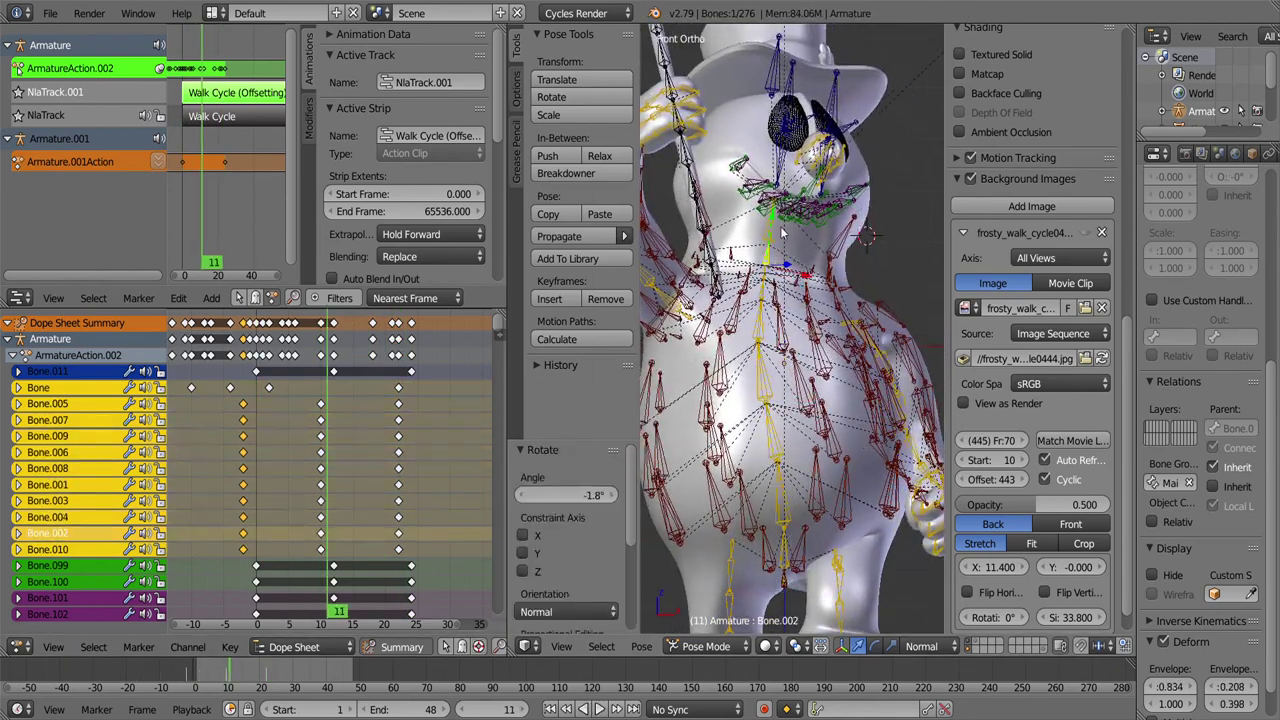
key(alt+a)
right_click(395, 322)
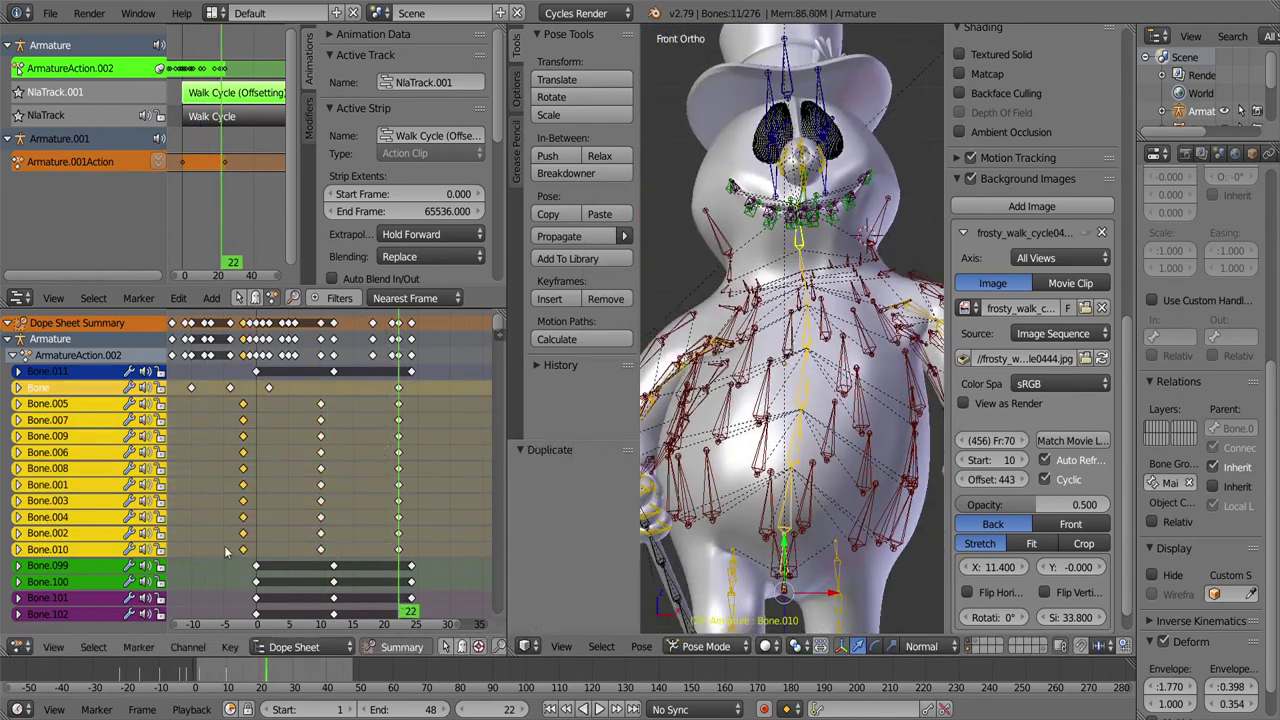
click(240, 556)
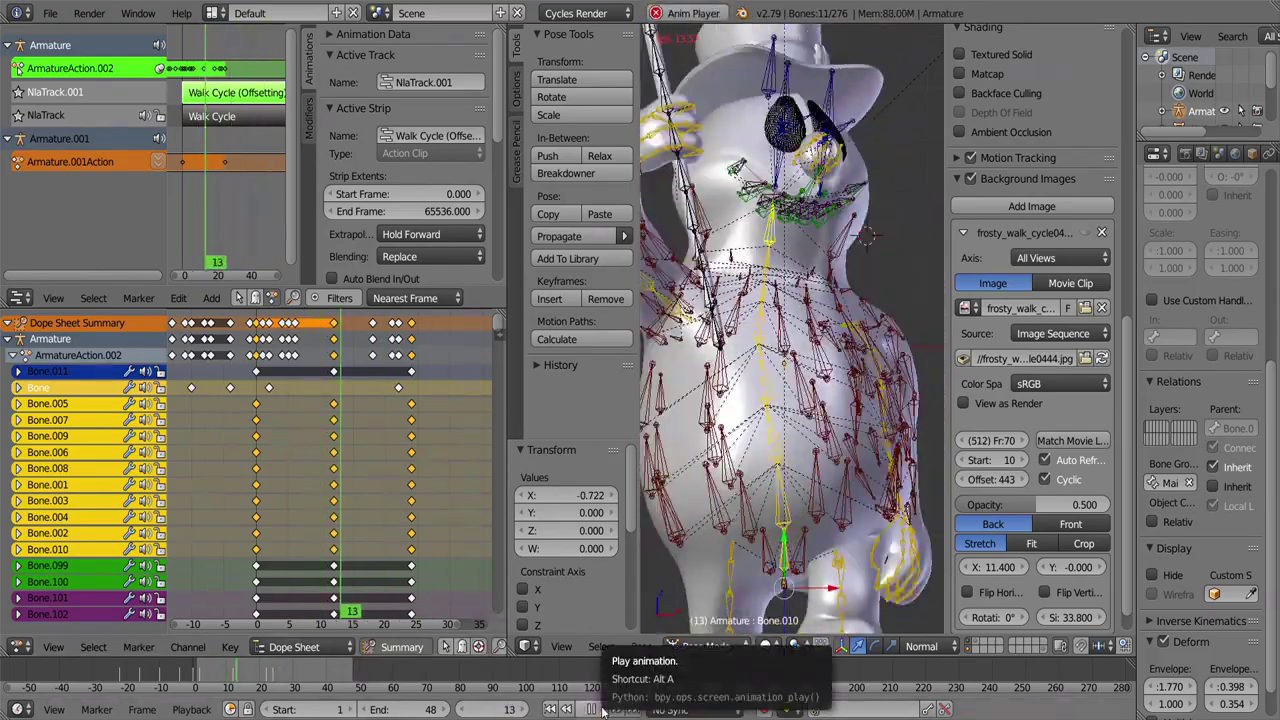
key(x)
click(446, 551)
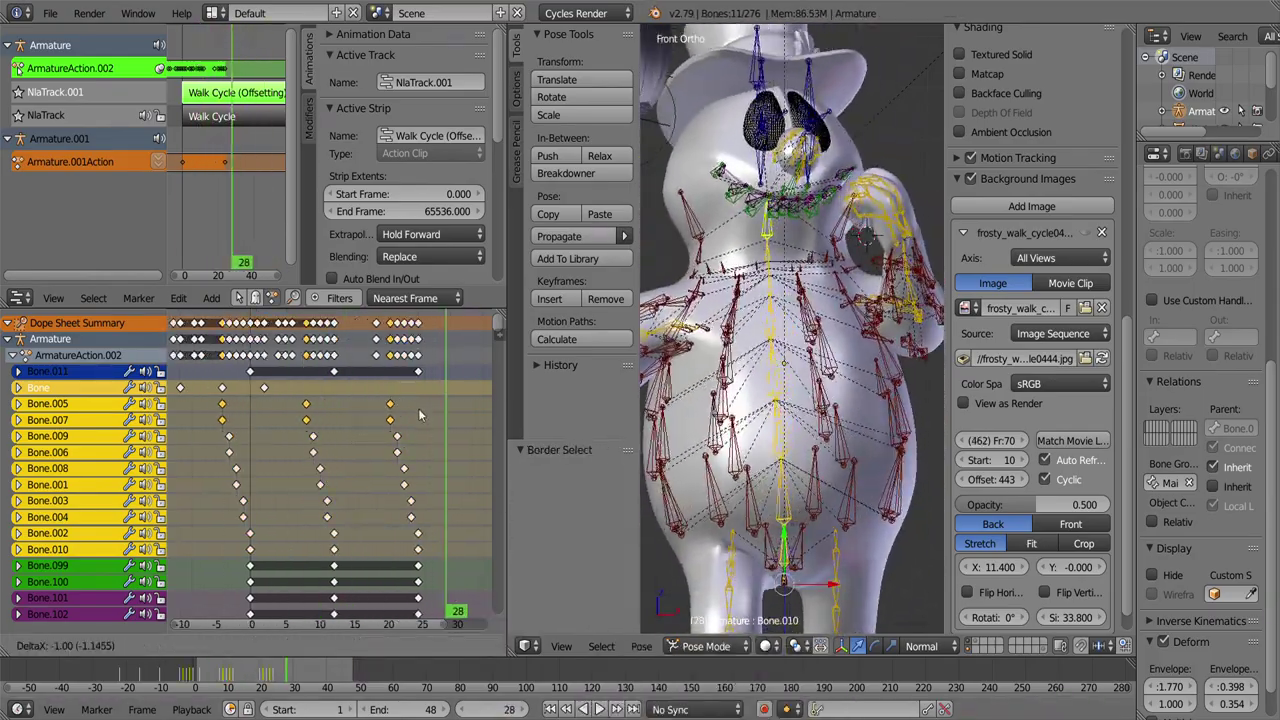
Step: Move the selected keys earlier and replay the walk with the bones hidden
mouse_move(790, 400)
middle_down()
mouse_move(865, 380)
mouse_move(846, 438)
middle_up()
key(h)
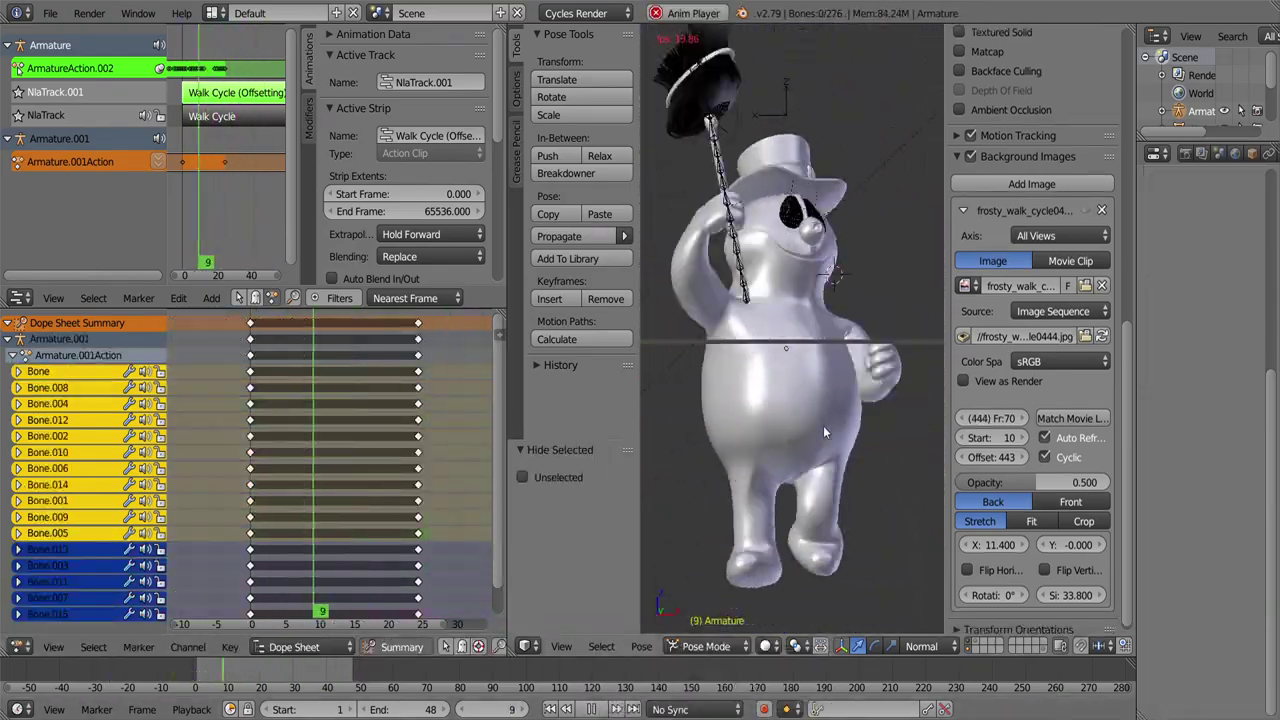
key(alt+h)
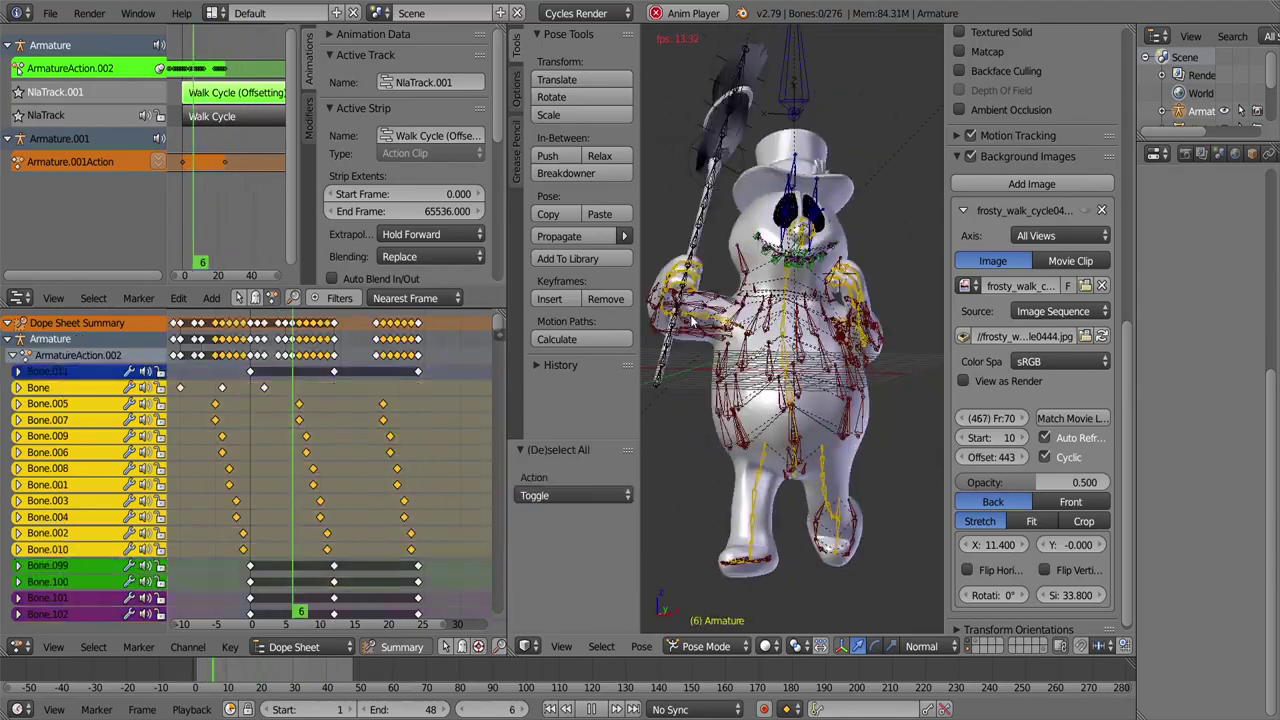
key(g)
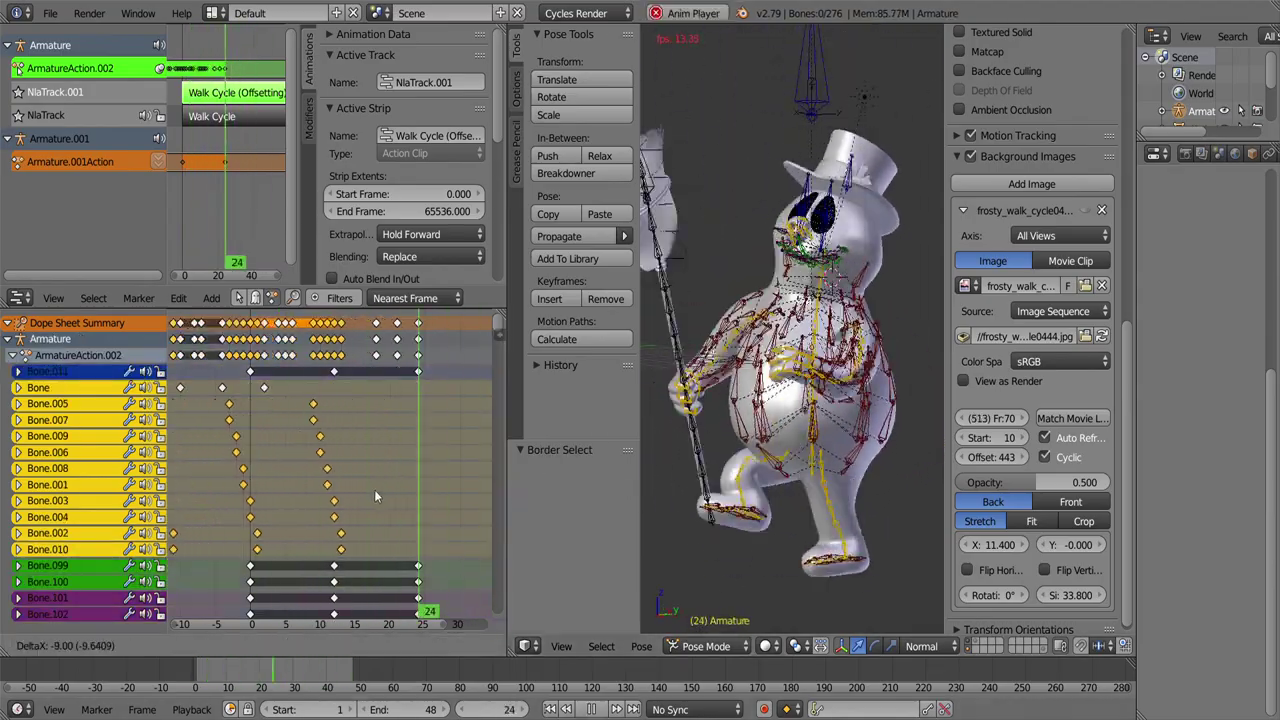
click(340, 500)
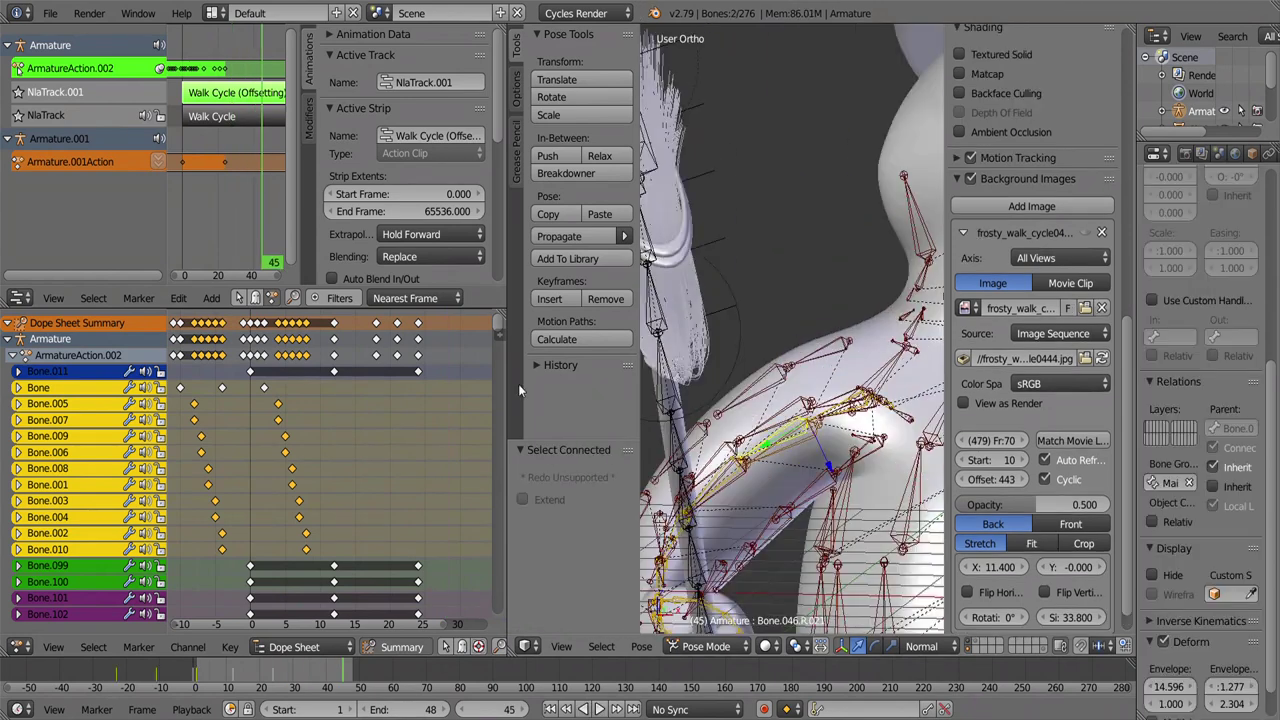
key(alt+a)
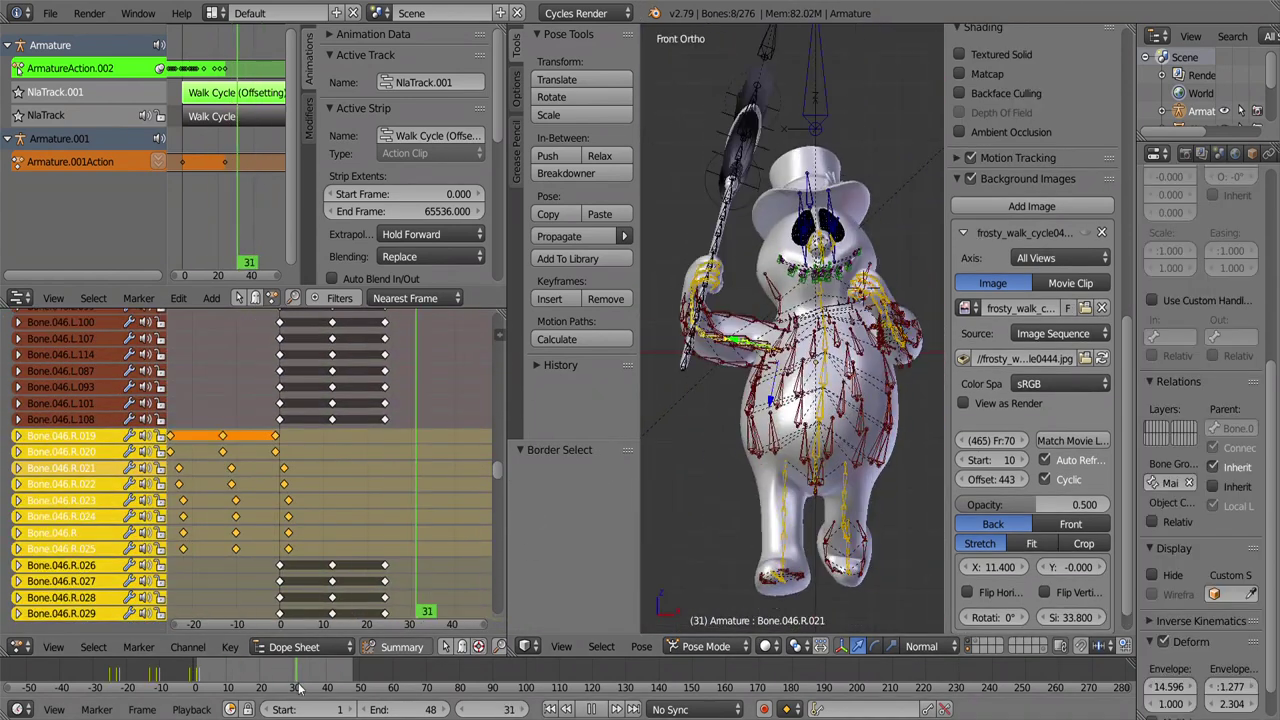
key(h)
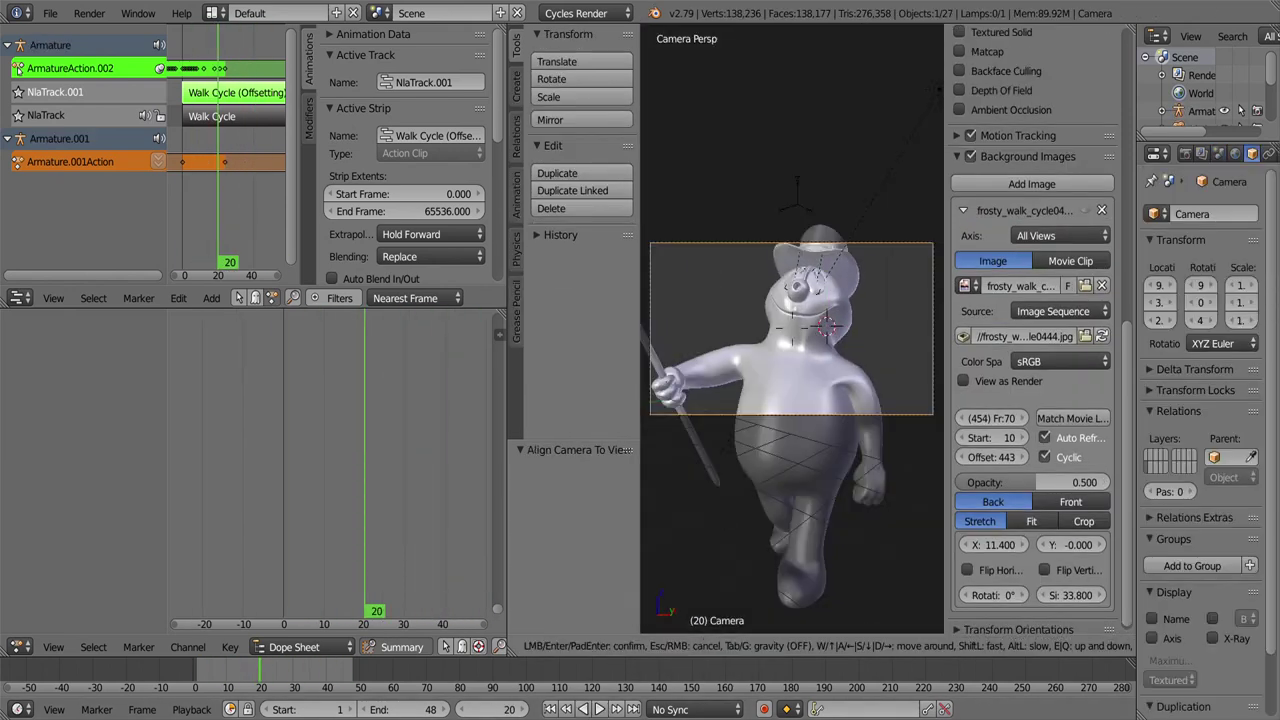
Step: Play Frosty's walk through the camera, preview it in Rendered shading, then return to Solid
key(Home)
click(599, 709)
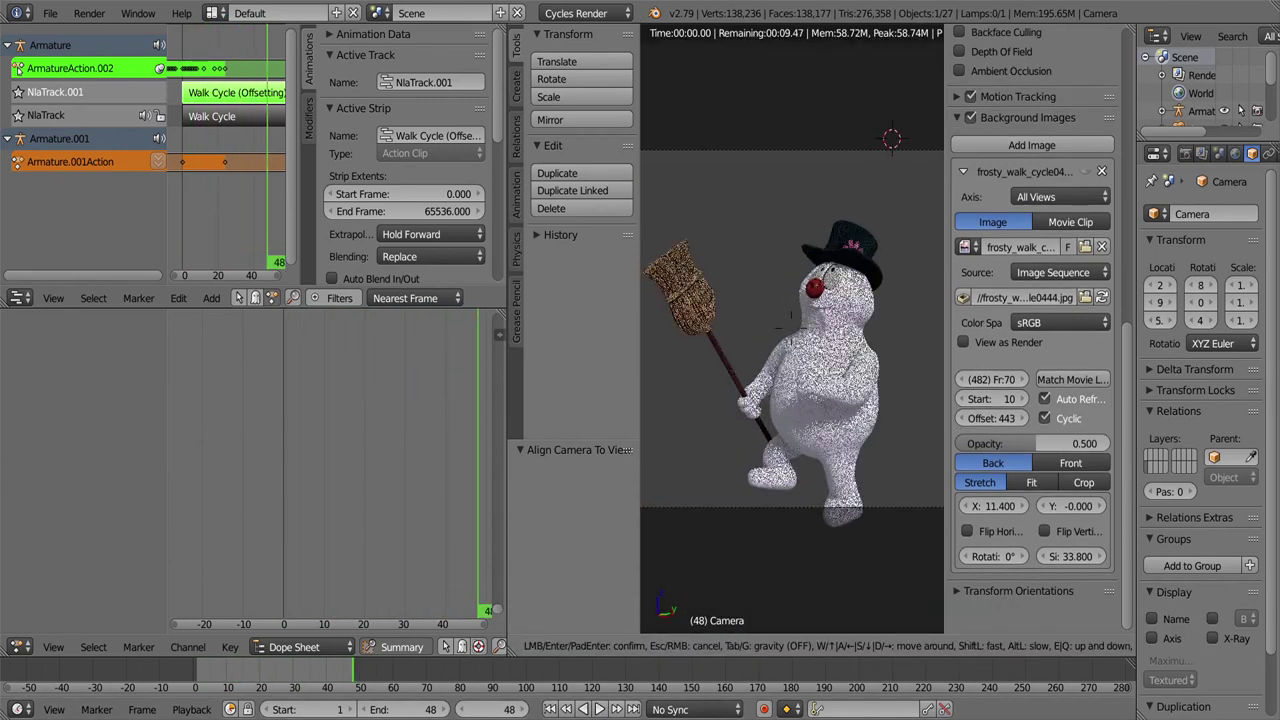
key(Return)
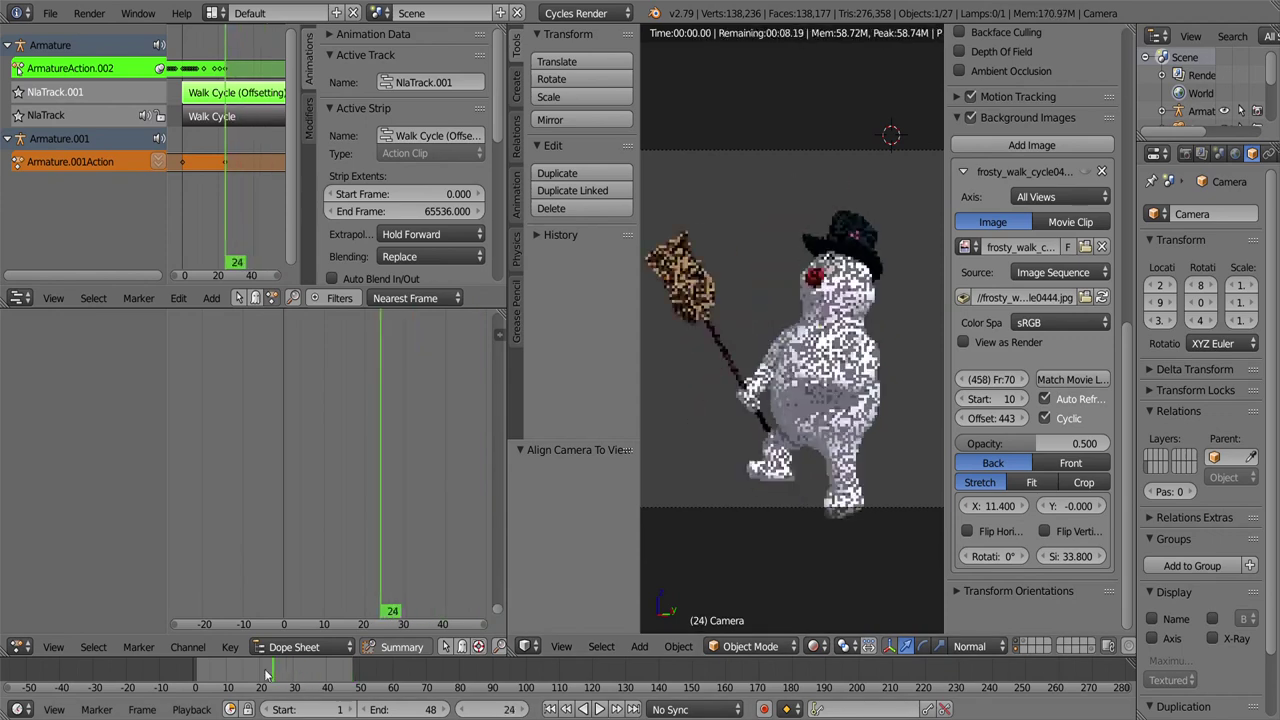
key(shift+z)
click(599, 709)
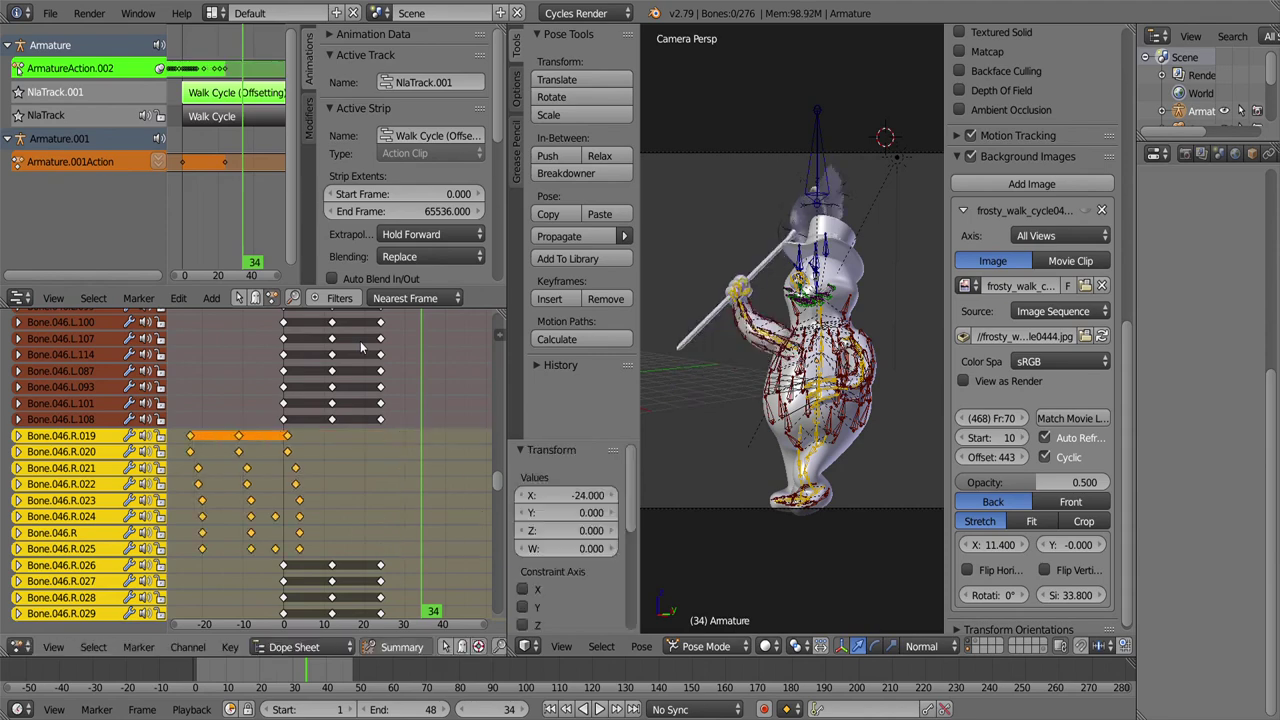
Step: Hide the other bones, move the neck bone, and clear its scale
key(h)
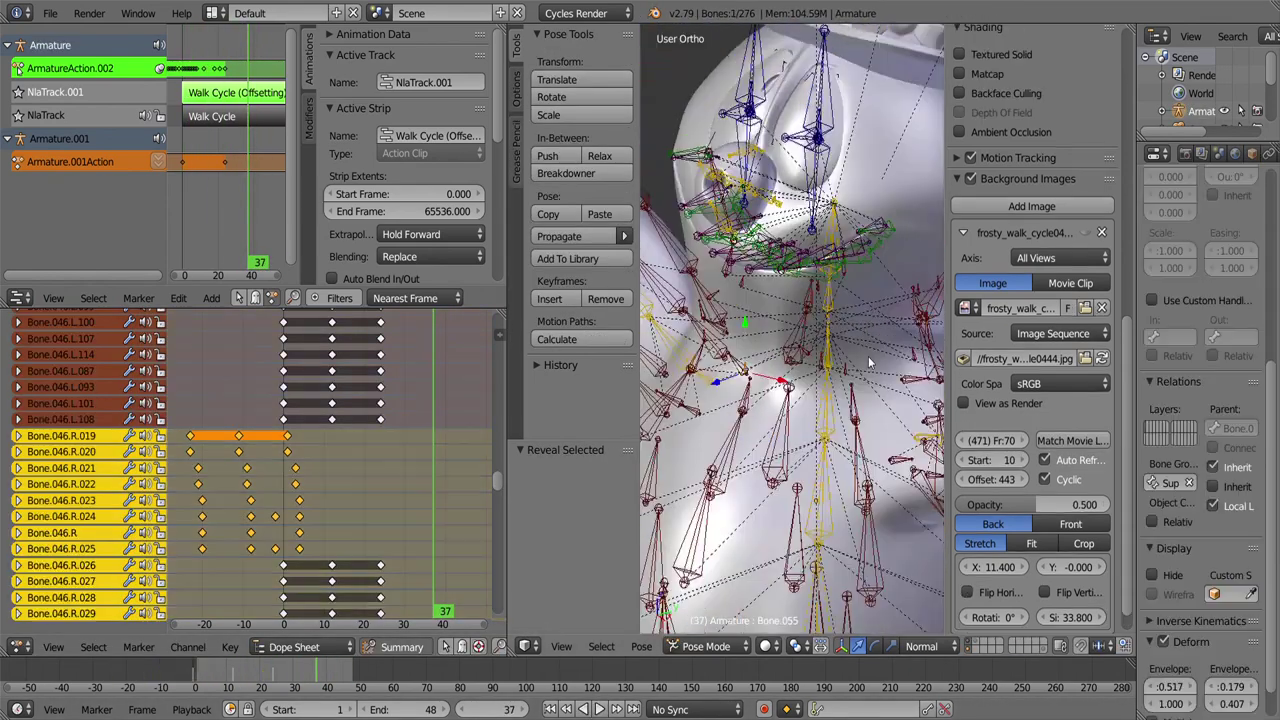
middle_drag(718, 328, 780, 380)
key(g)
click(823, 425)
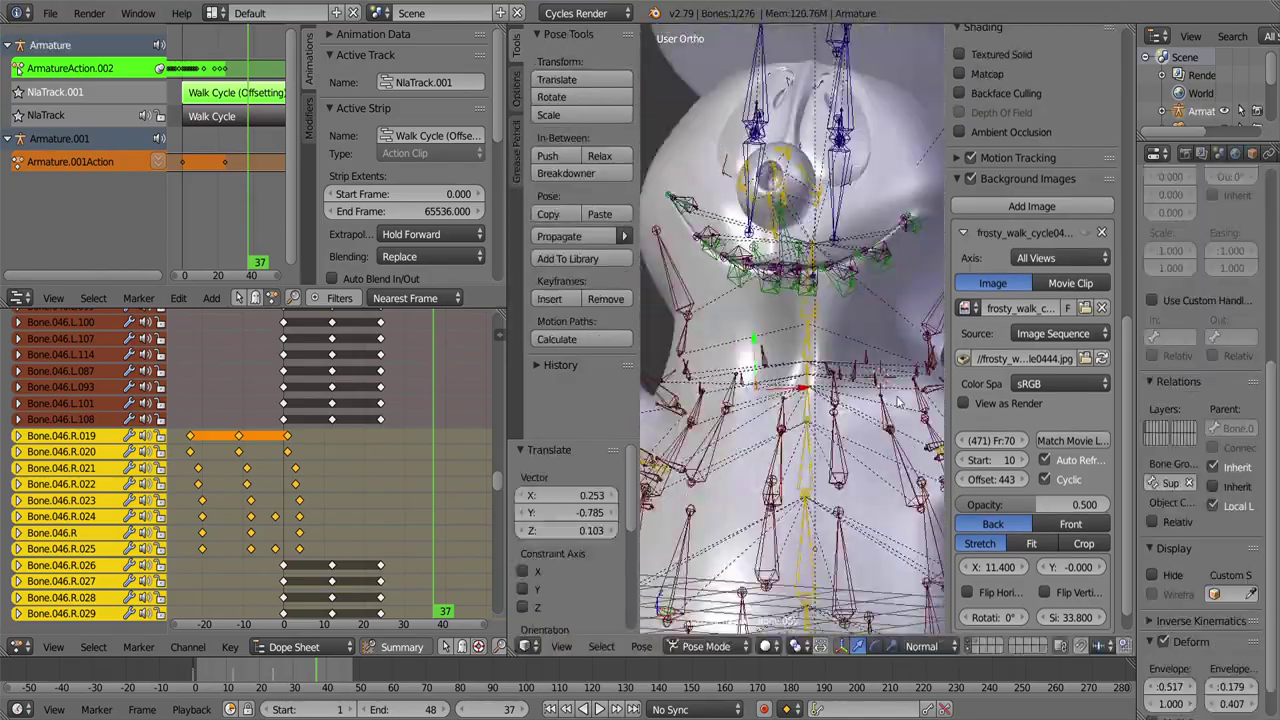
middle_drag(823, 425, 760, 400)
key(alt+s)
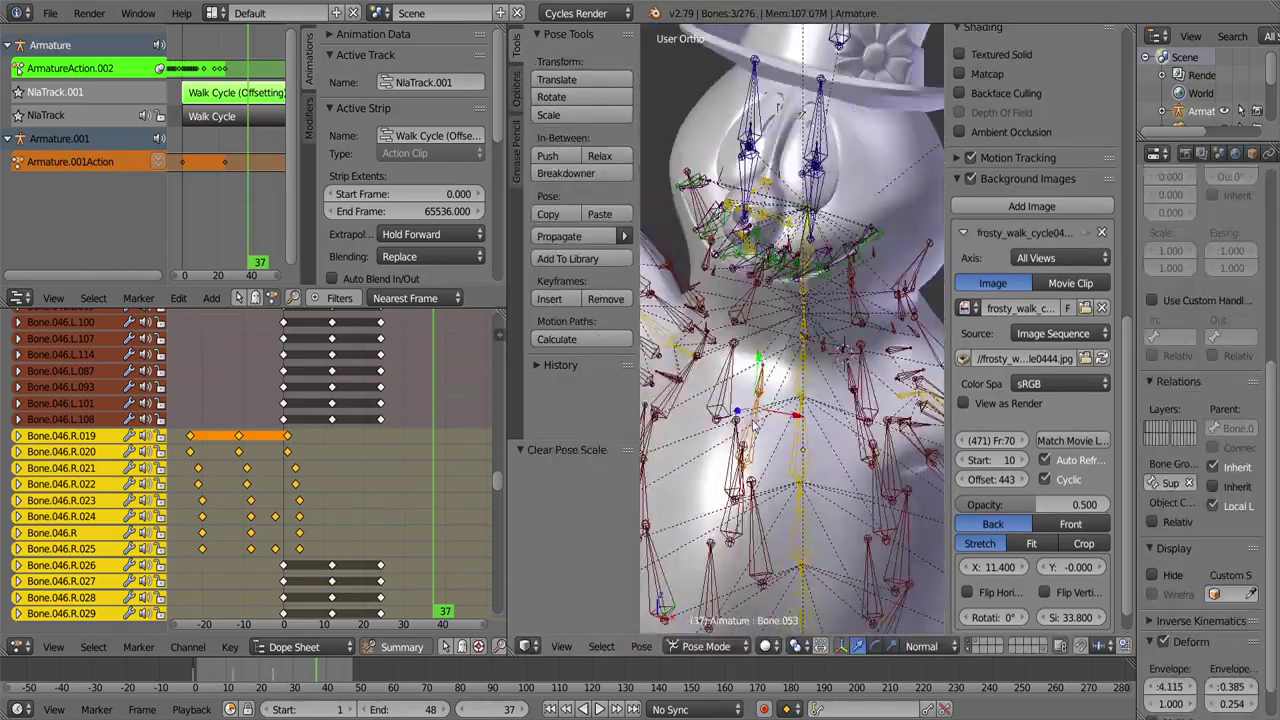
Step: Check the pose in Rendered shading, then key neck bone Bone.056 at about -41.6 rotation at frame 0
key(z)
click(866, 526)
key(z)
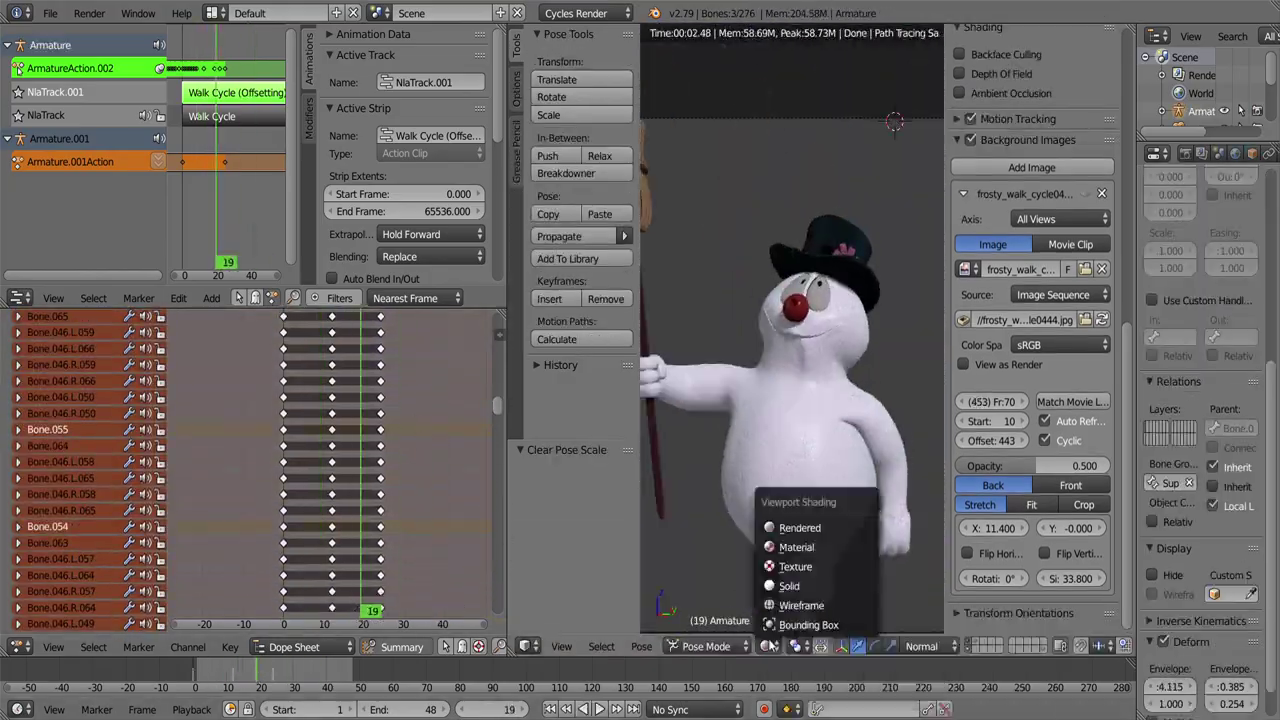
click(808, 450)
click(838, 453)
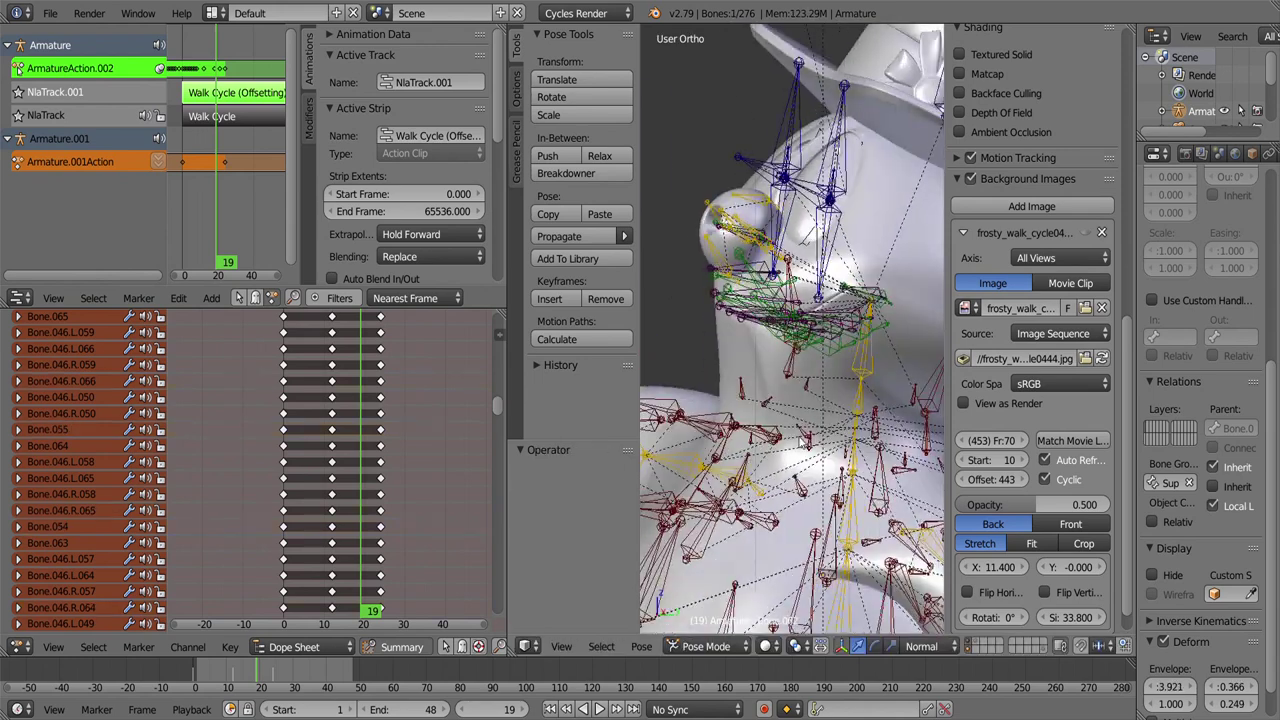
middle_drag(838, 453, 860, 402)
key(ctrl+z)
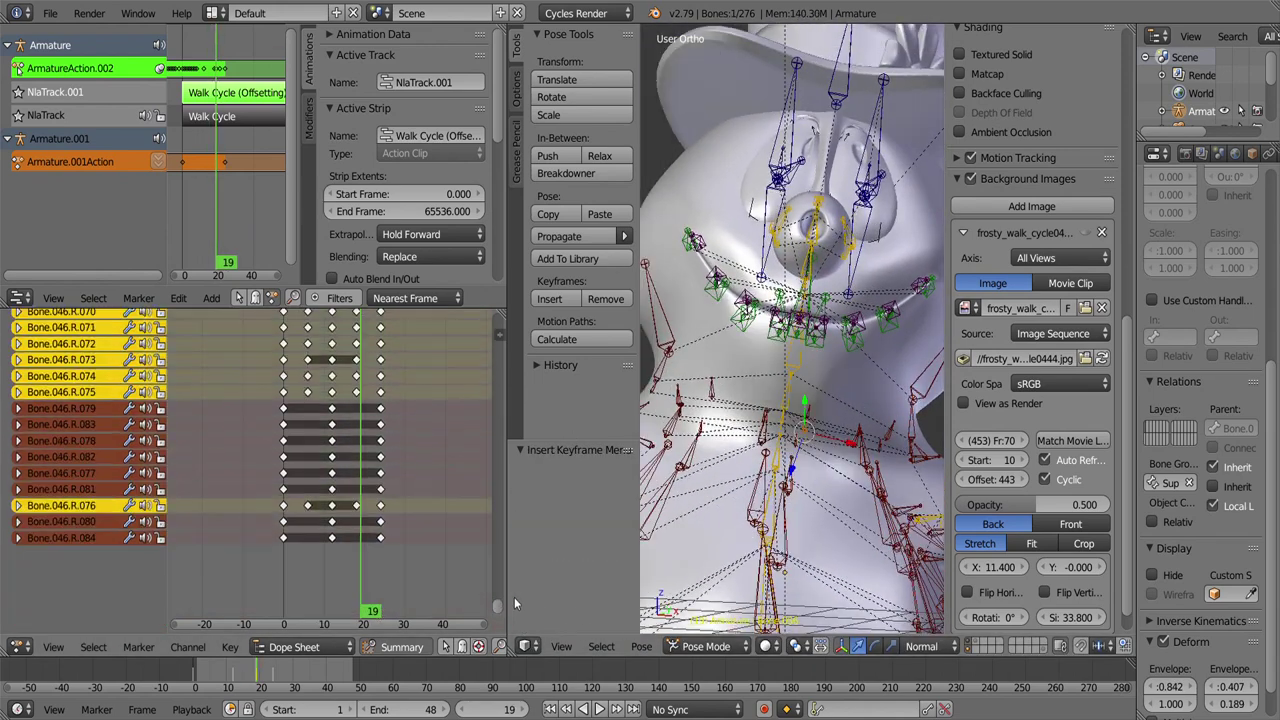
key(ctrl+z)
key(ctrl+z)
key(shift+z)
key(shift+Left)
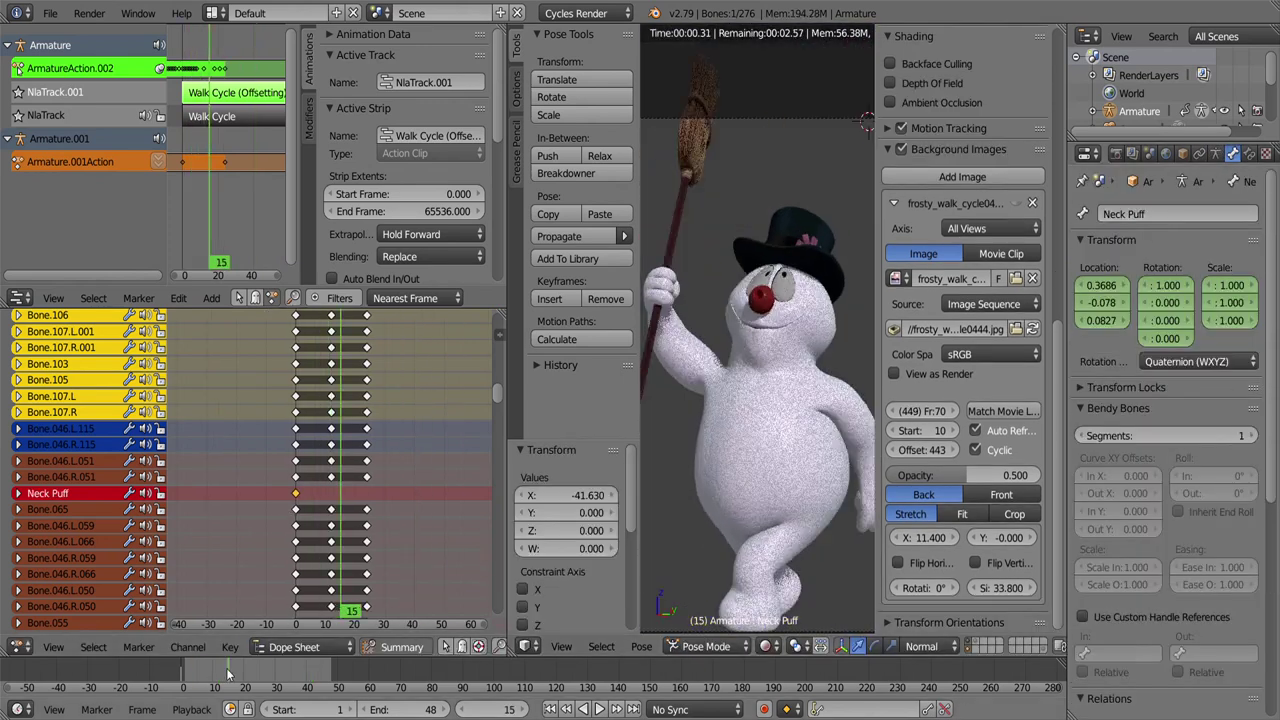
Step: Save the file as frostyQ.blend and unlink the walk action from the armature
click(599, 709)
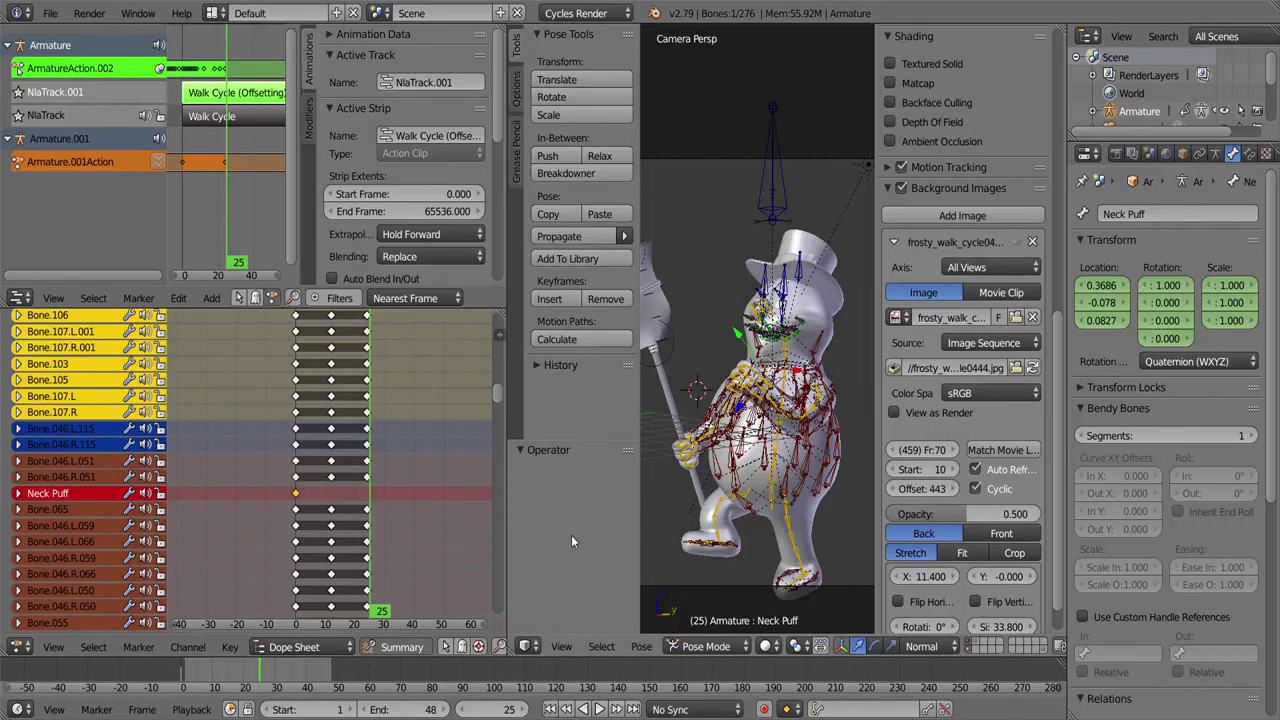
click(179, 298)
click(248, 663)
scroll(755, 415, up, 5)
key(a)
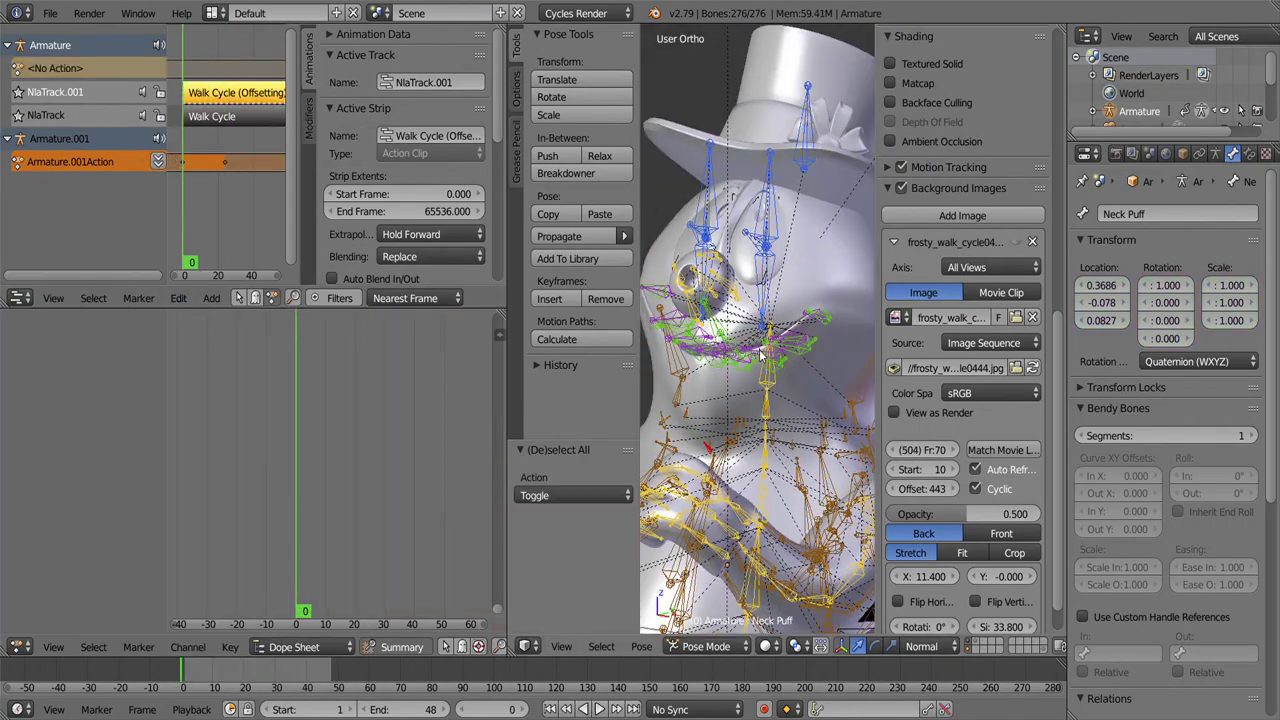
scroll(1165, 450, down, 5)
Step: Select the Supplemental bone group and key its pose at frames 0, 12 and 24
click(1215, 153)
key(KP_1)
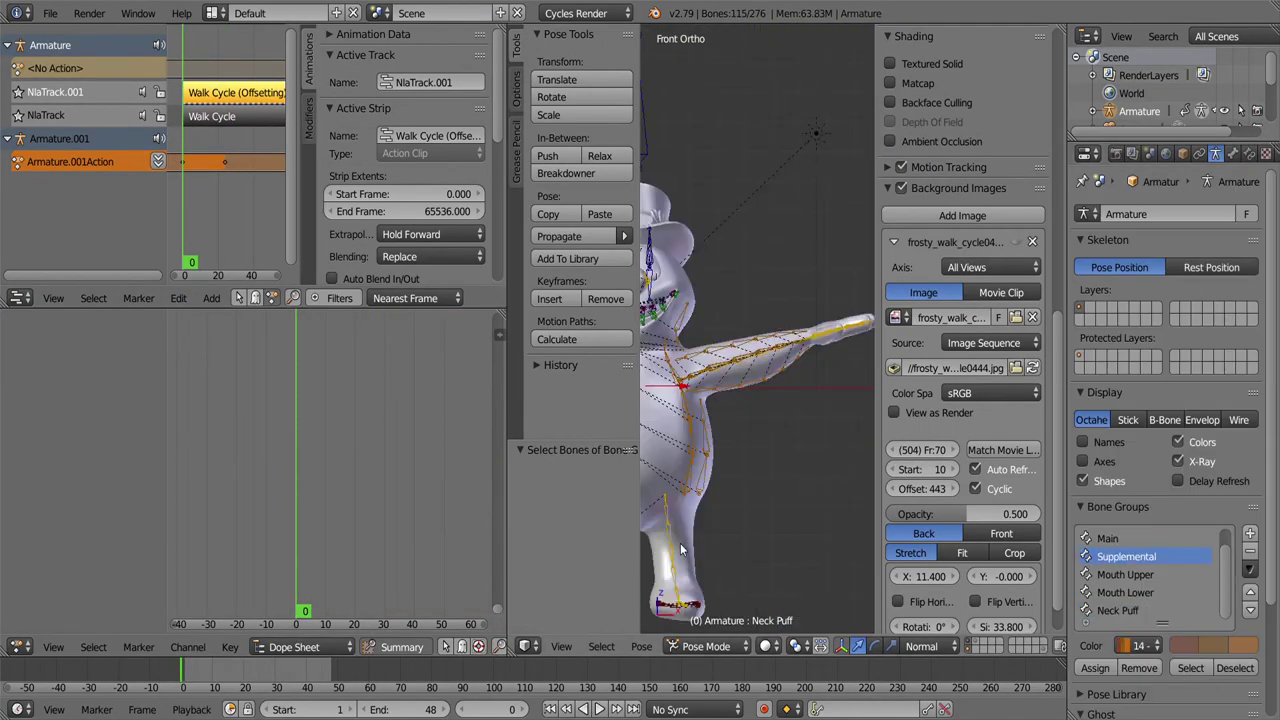
key(c)
drag(700, 340, 748, 358)
key(Escape)
key(Home)
key(i)
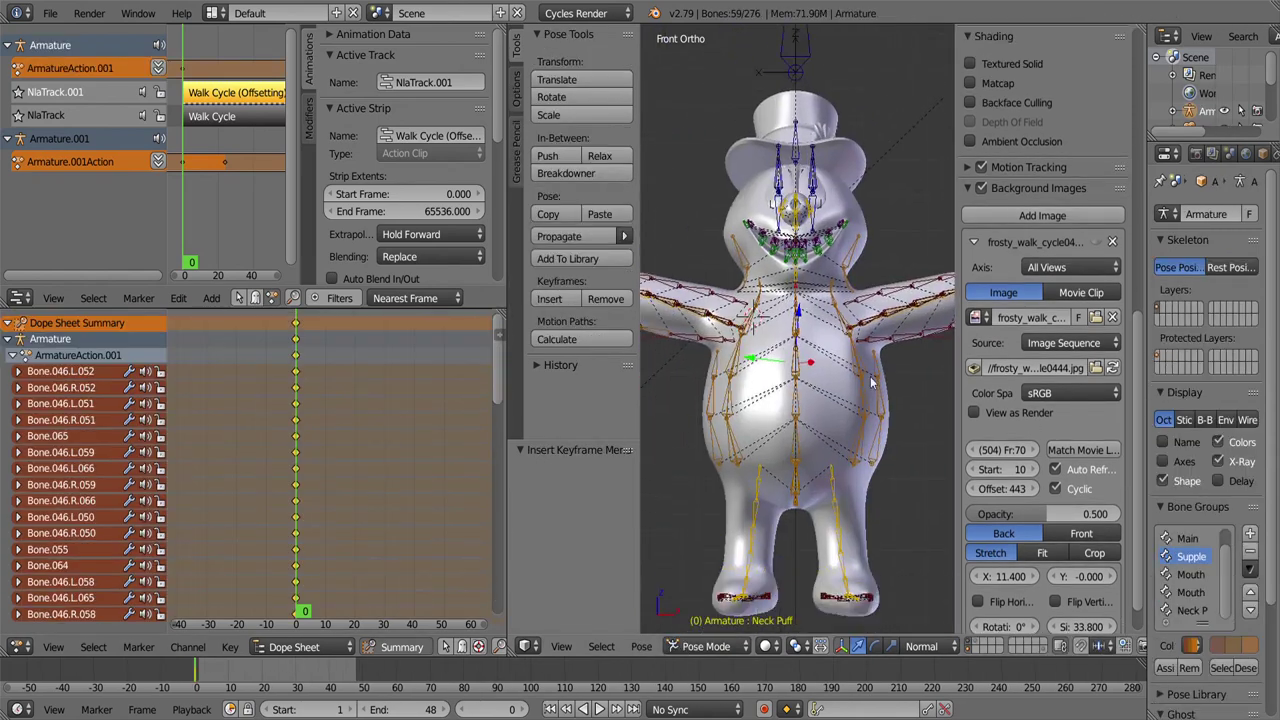
key(Up)
key(Right)
key(Right)
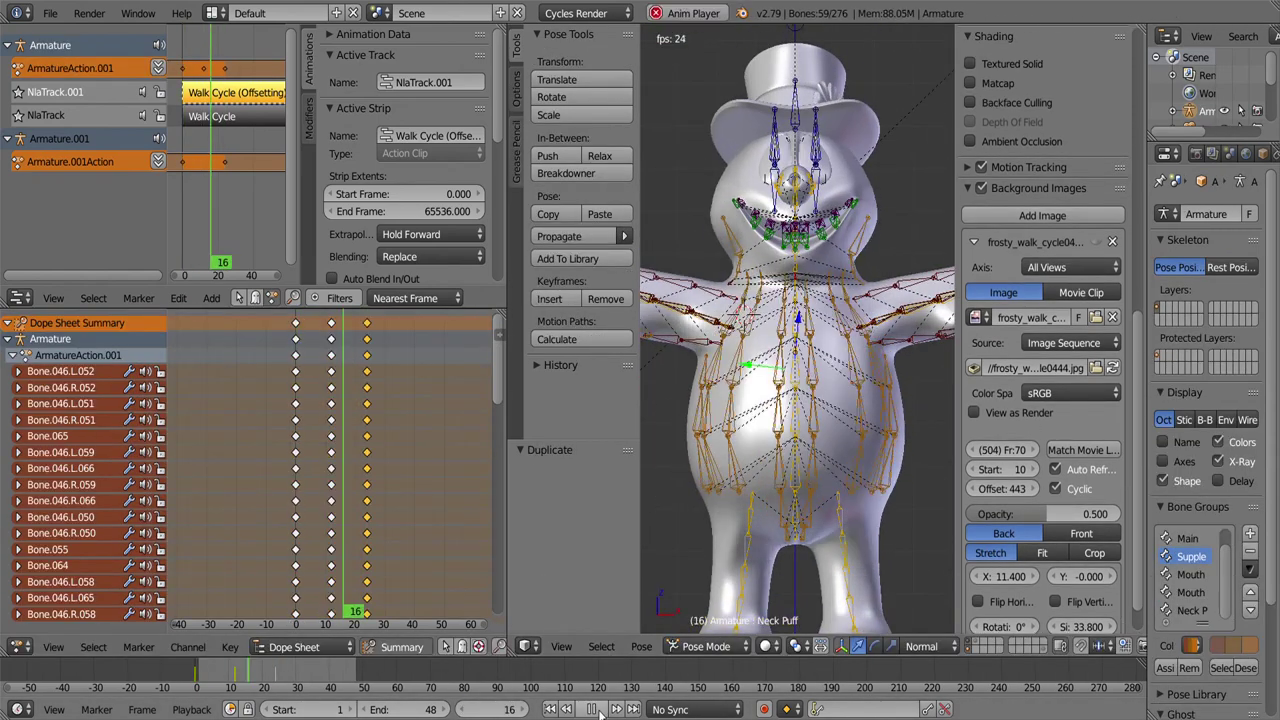
key(Down)
scroll(795, 300, up, 2)
Step: Key location, rotation and scale on a pair of body bones and reset Bone.046.R.051's rotation
right_click(717, 218)
key(i)
click(717, 218)
key(Down)
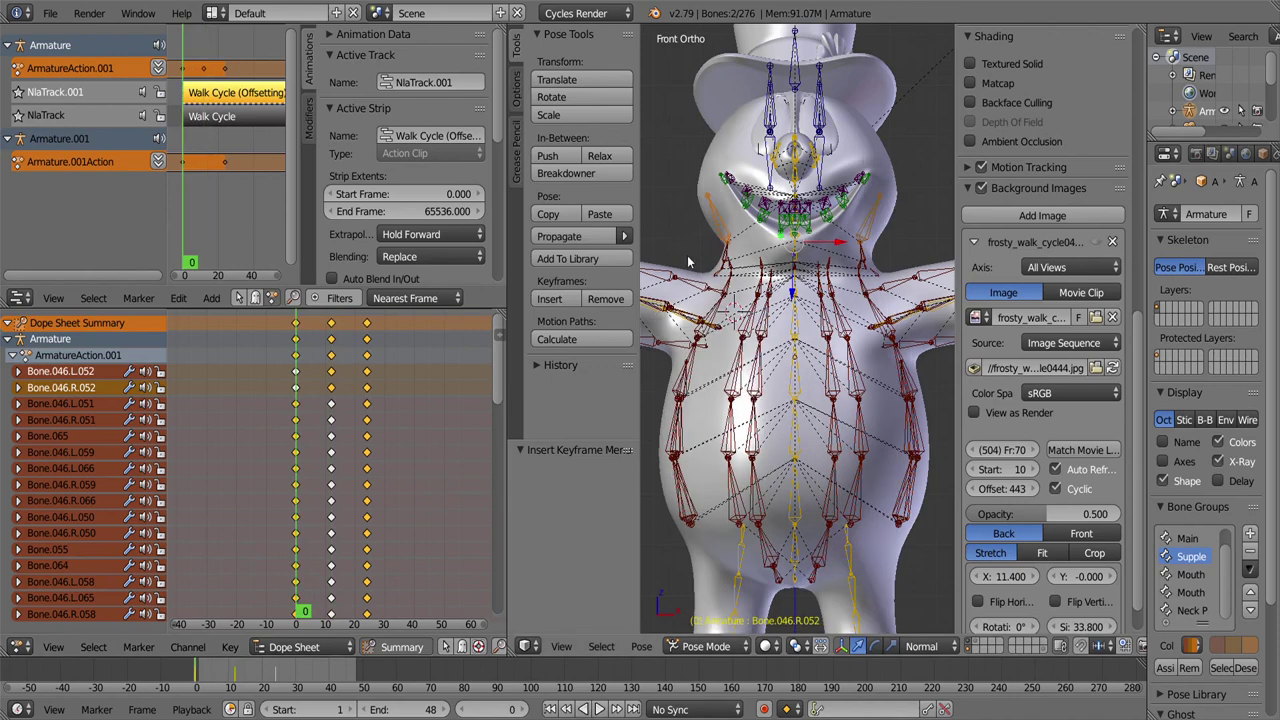
scroll(727, 237, up, 1)
right_click(727, 237)
key(alt+r)
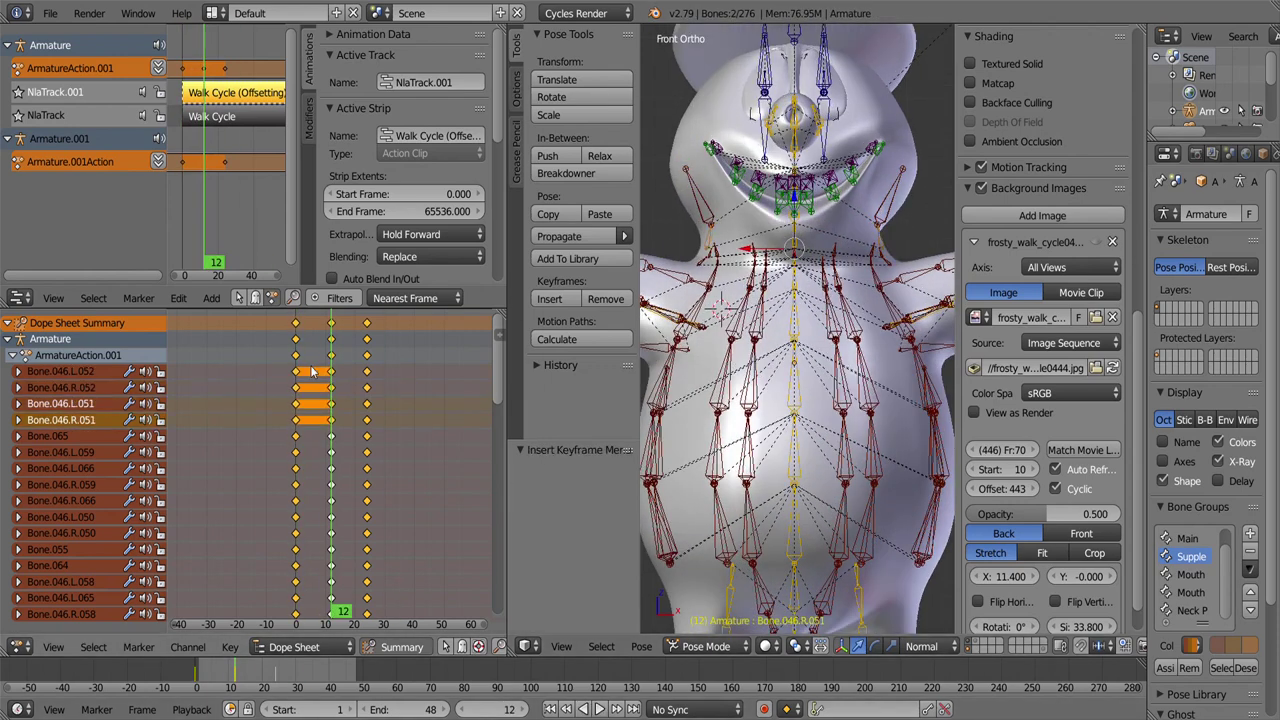
key(alt+a)
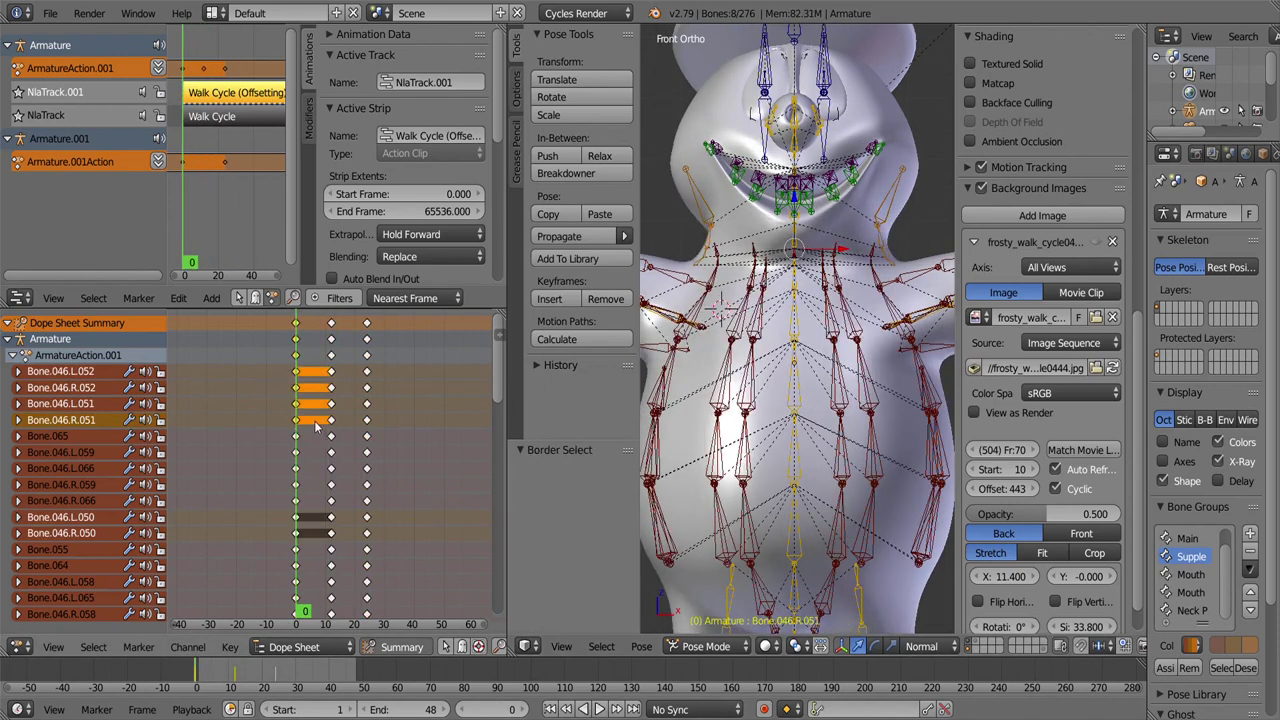
Step: Duplicate the selected keys 10 frames later, then box-select a band of body bones
key(shift+d)
click(352, 426)
key(alt+a)
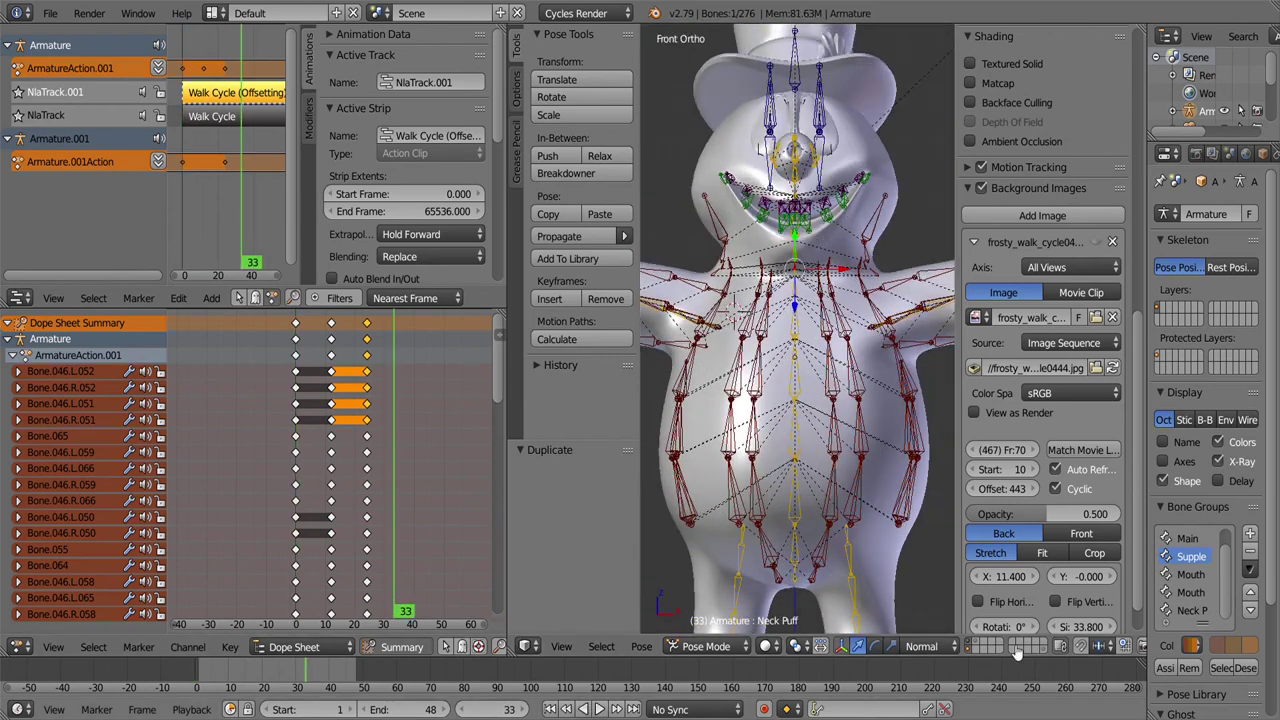
key(alt+a)
key(a)
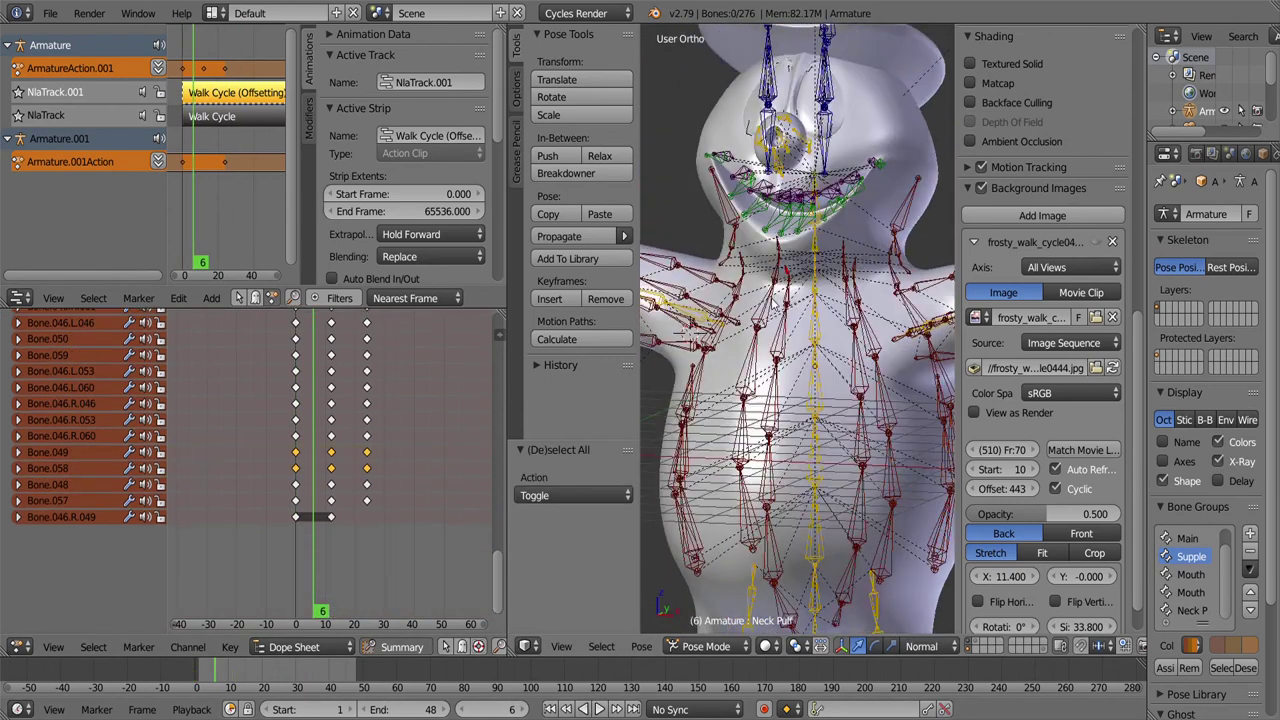
key(b)
drag(912, 186, 652, 267)
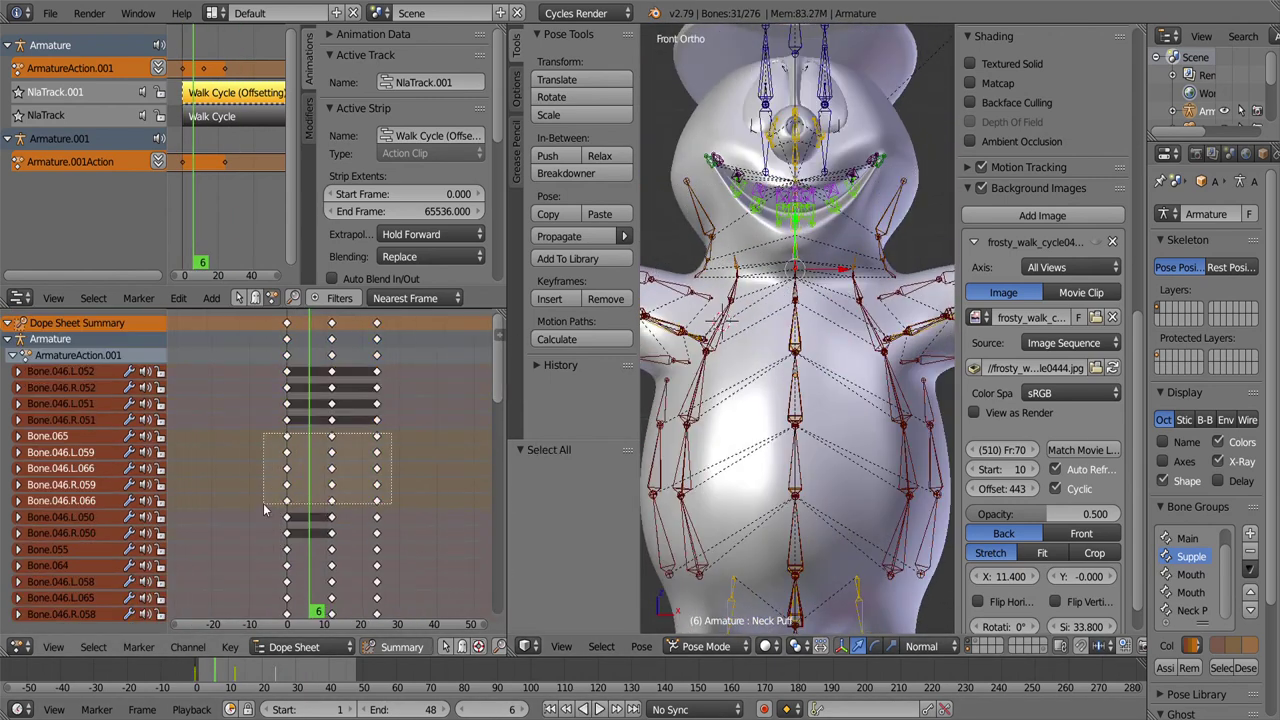
key(shift+Left)
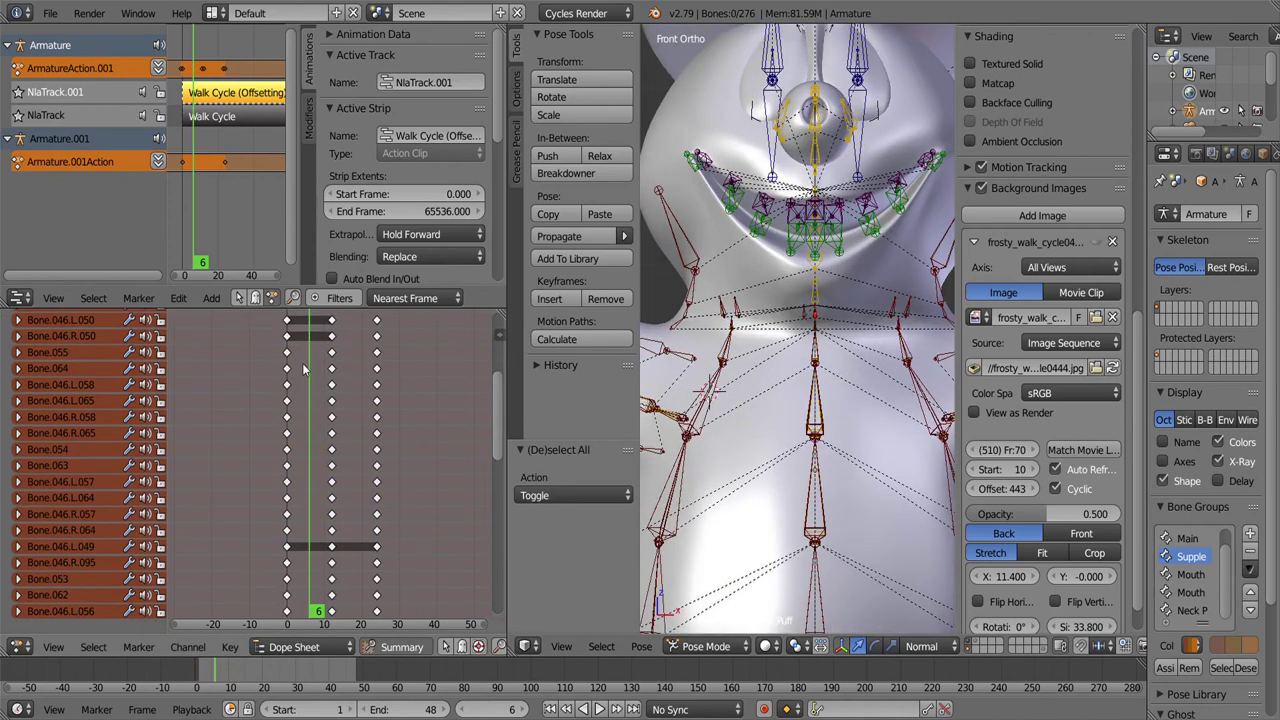
Step: Shift another band's keys 4 frames earlier, move a lower band's keys, and hide the bones
scroll(900, 330, up, 3)
scroll(915, 345, down, 2)
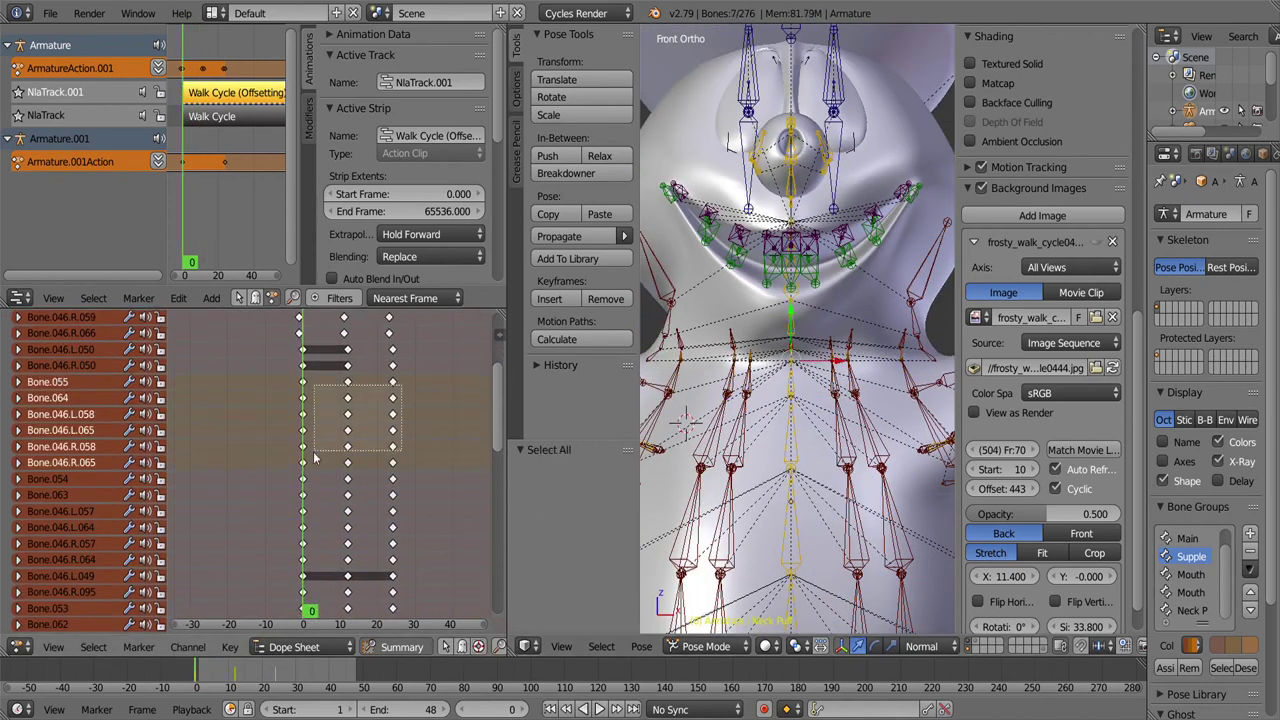
scroll(668, 378, down, 2)
key(ctrl+z)
key(a)
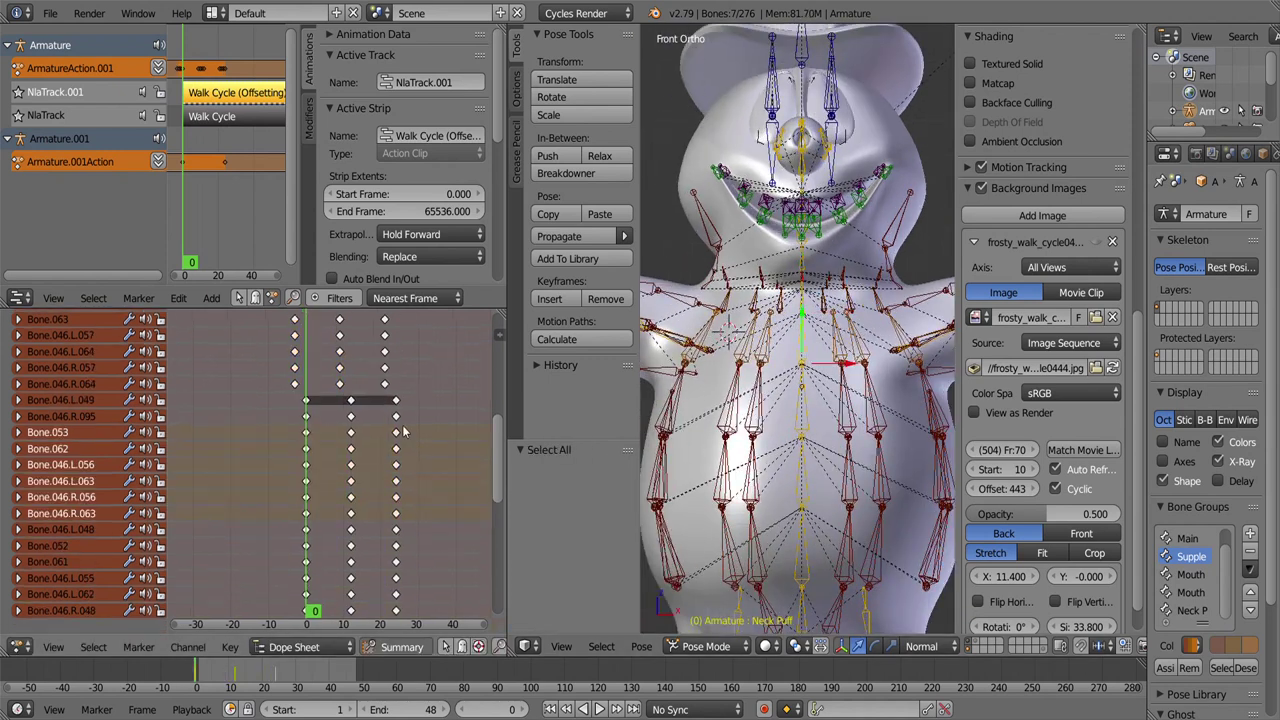
scroll(291, 546, down, 3)
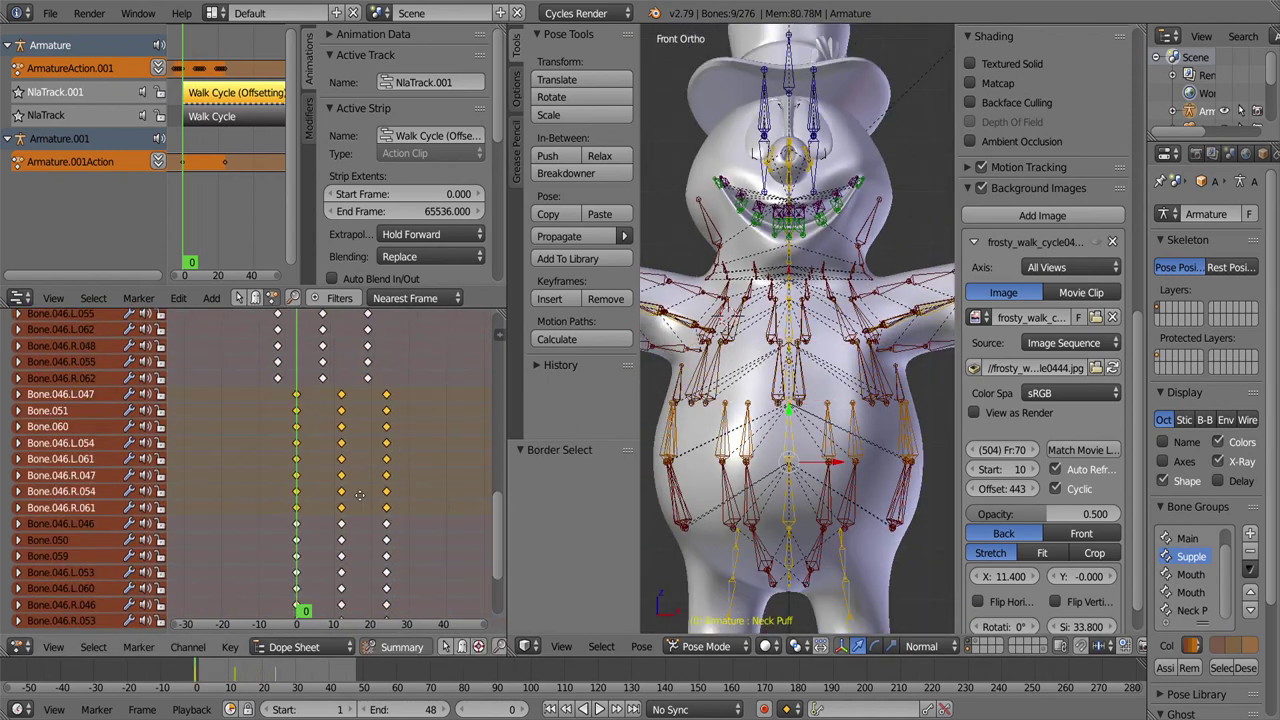
key(g)
drag(277, 592, 277, 590)
drag(845, 546, 693, 557)
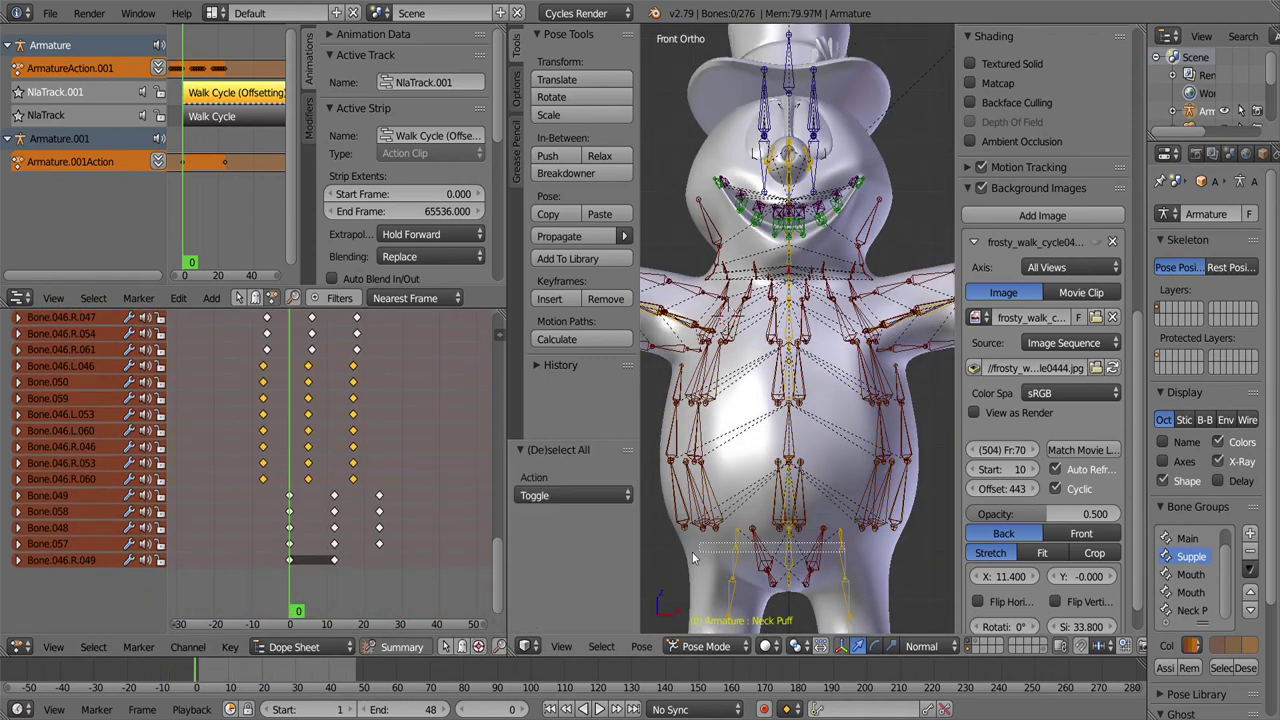
click(246, 522)
key(alt+a)
Step: Delete the extra keyframes on the Bone.046.L.049 channel
key(h)
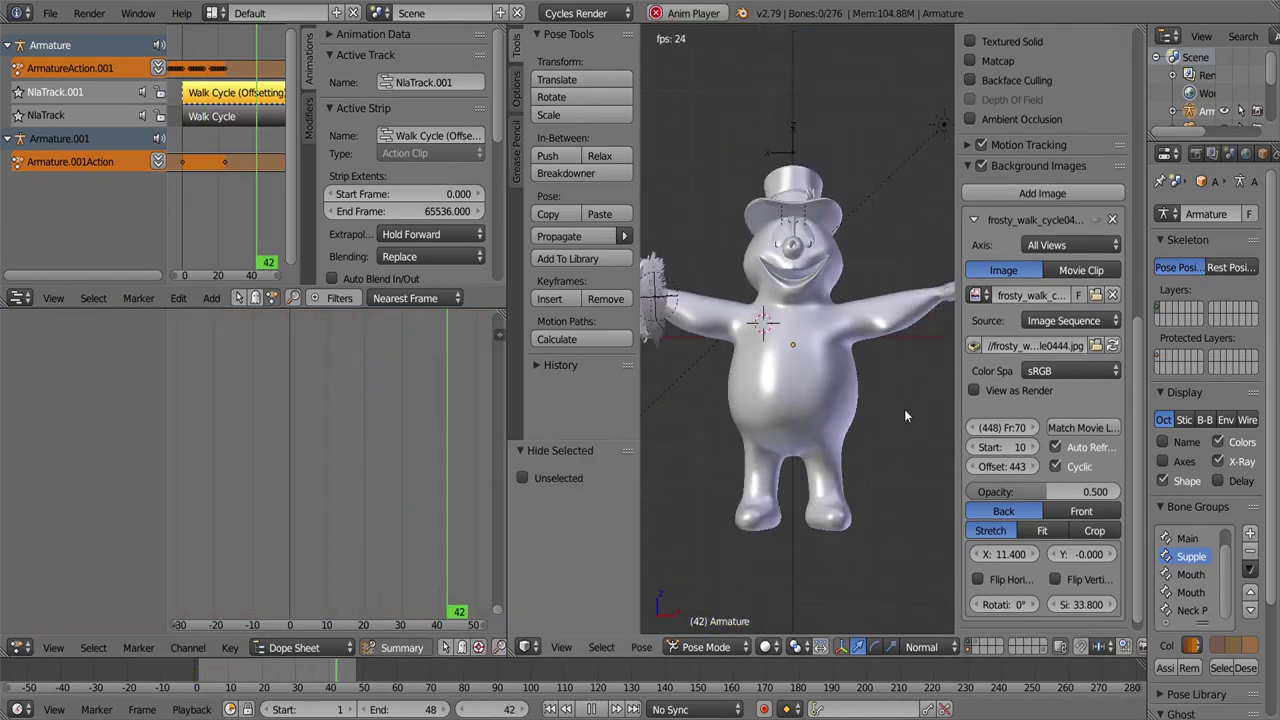
key(alt+h)
scroll(745, 466, up, 8)
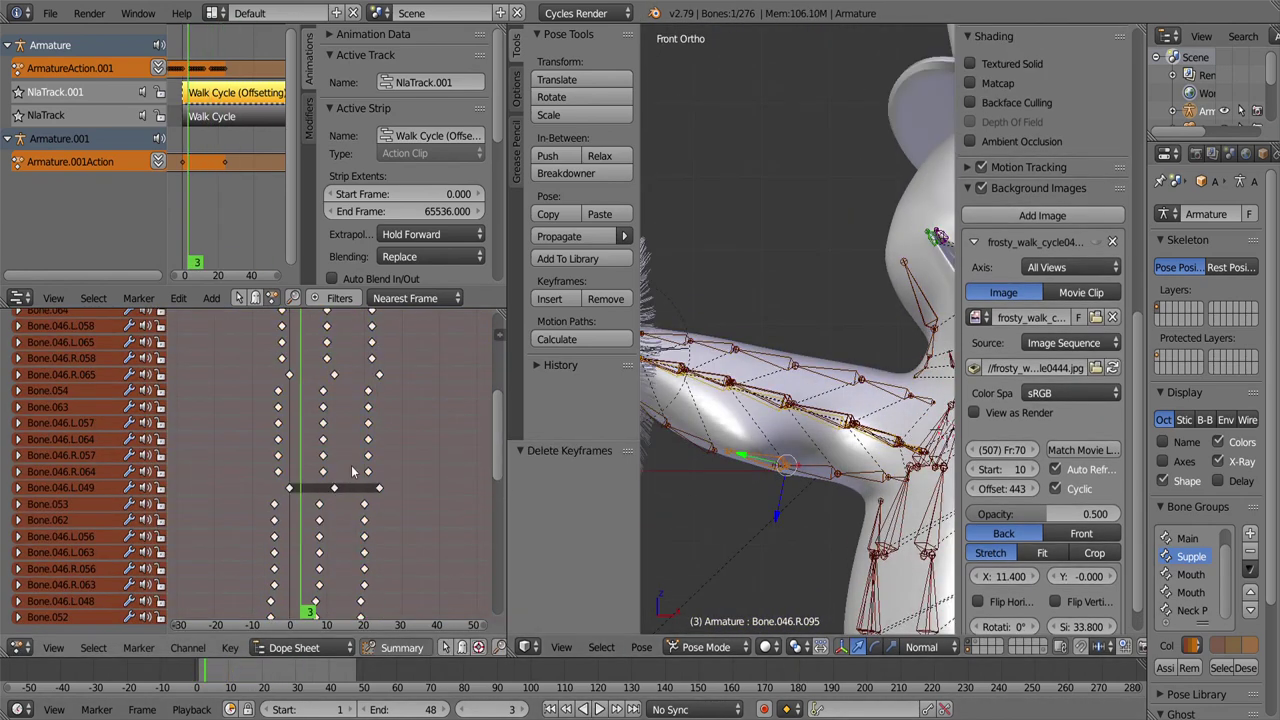
key(a)
key(alt+a)
double_click(73, 489)
key(Delete)
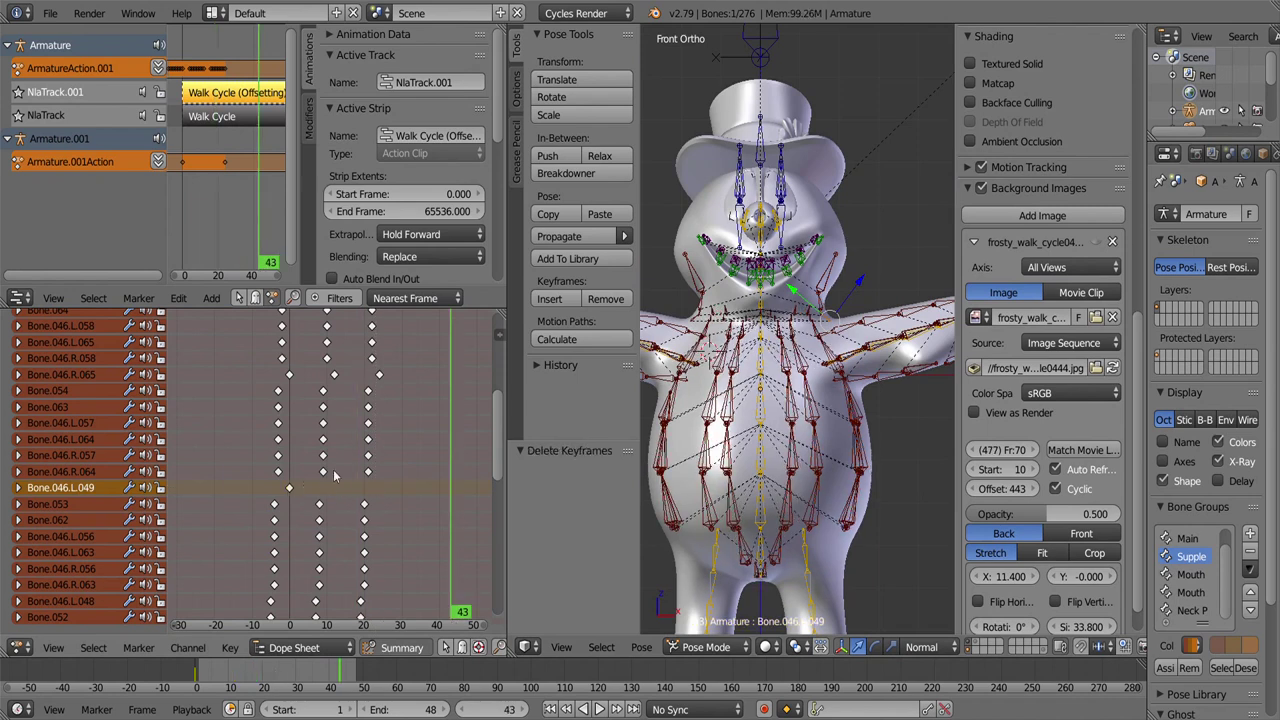
key(a)
key(h)
Step: Reveal the bones, box-select a group of arm bones and keyframe their pose
mouse_move(760, 440)
middle_down()
mouse_move(801, 440)
mouse_move(827, 461)
middle_up()
key(alt+h)
scroll(826, 407, up, 8)
key(a)
scroll(826, 407, down, 8)
scroll(497, 492, down, 5)
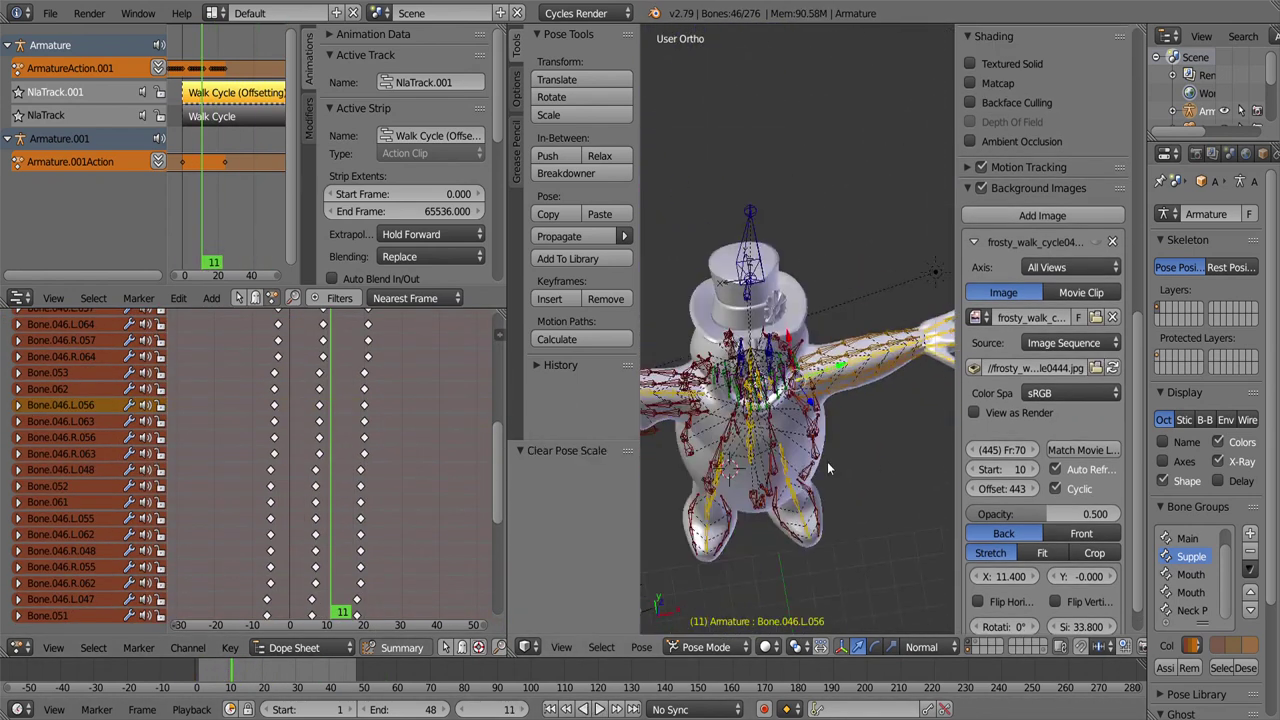
drag(313, 432, 290, 432)
scroll(753, 446, up, 6)
mouse_move(753, 446)
middle_down()
mouse_move(856, 395)
mouse_move(442, 491)
middle_up()
scroll(797, 330, down, 5)
key(i)
Step: Duplicate the starting key column to frame 24 so the motion loops, and copy the pose
key(a)
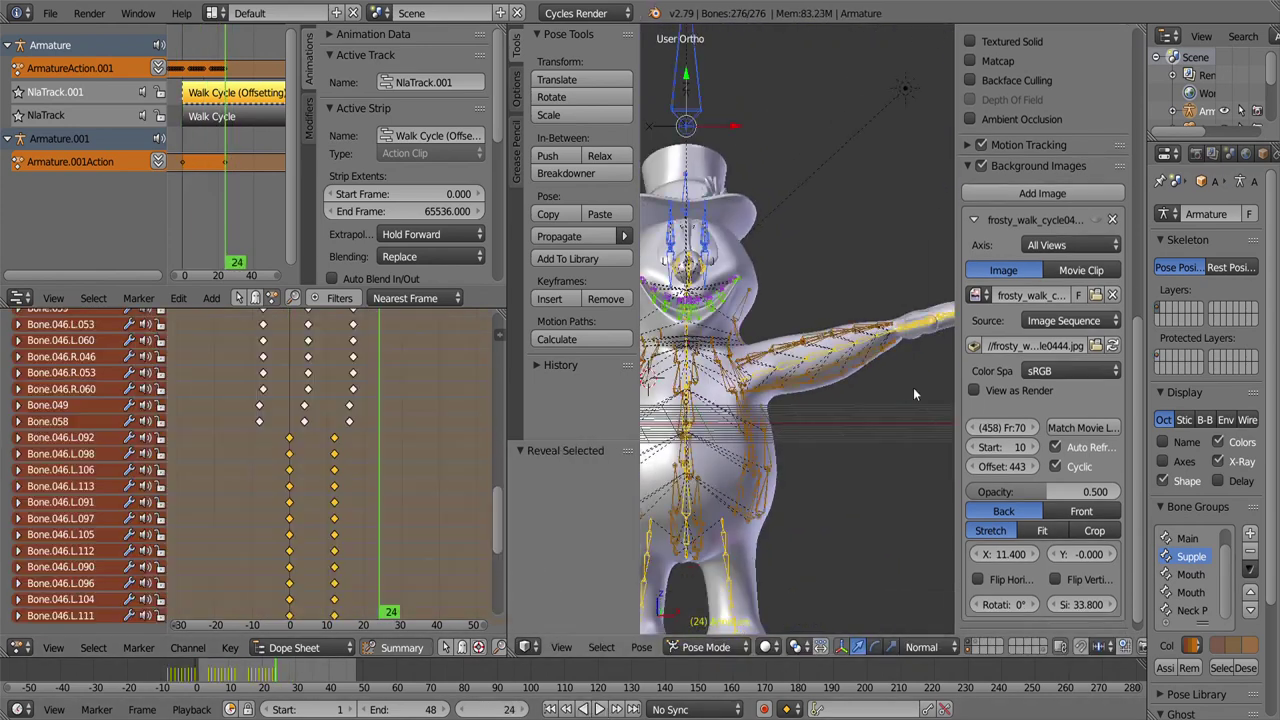
scroll(913, 387, up, 4)
key(Up)
key(alt+a)
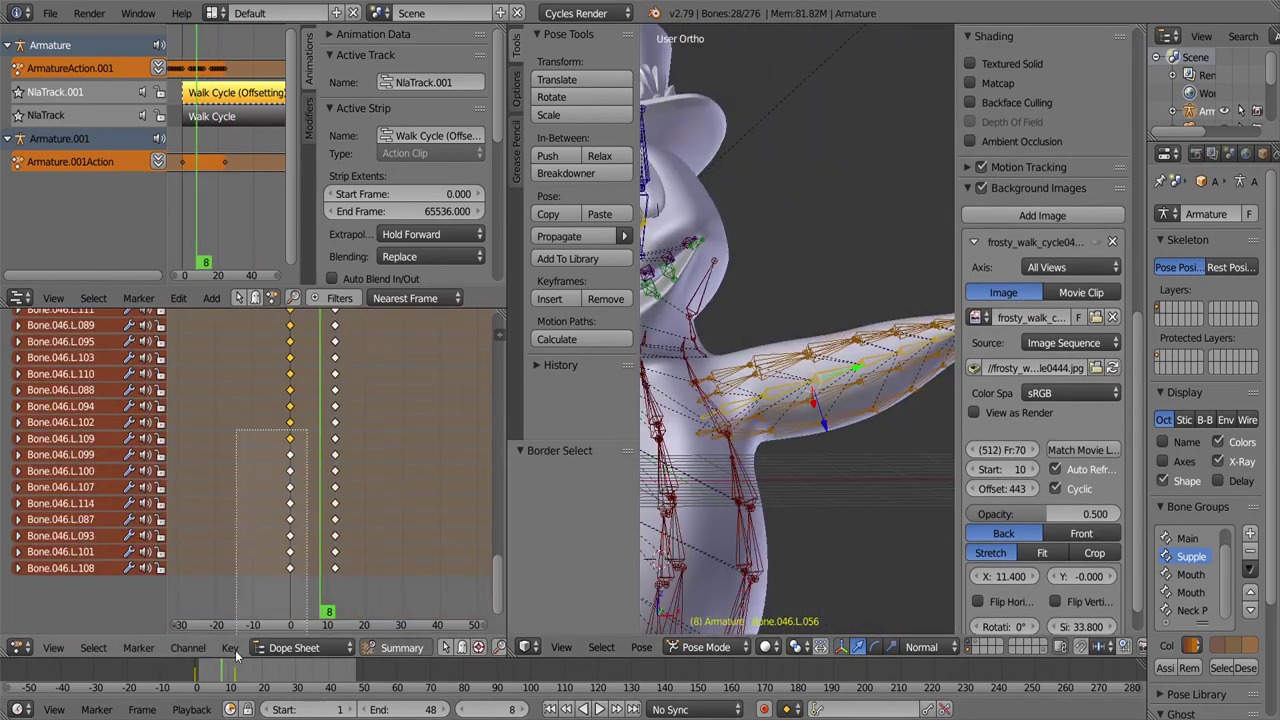
key(shift+d)
click(368, 510)
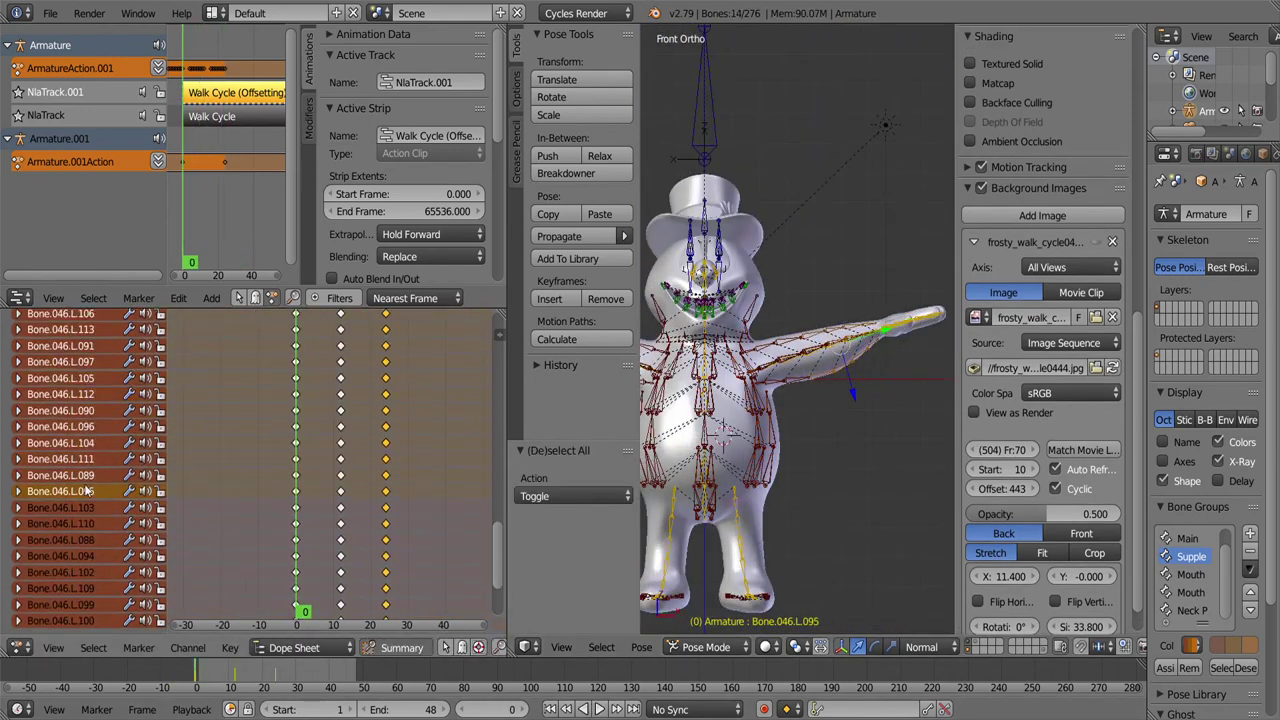
key(ctrl+c)
Step: Delete the selected body-bone keyframes and reselect all visible bones
middle_drag(828, 320, 727, 318)
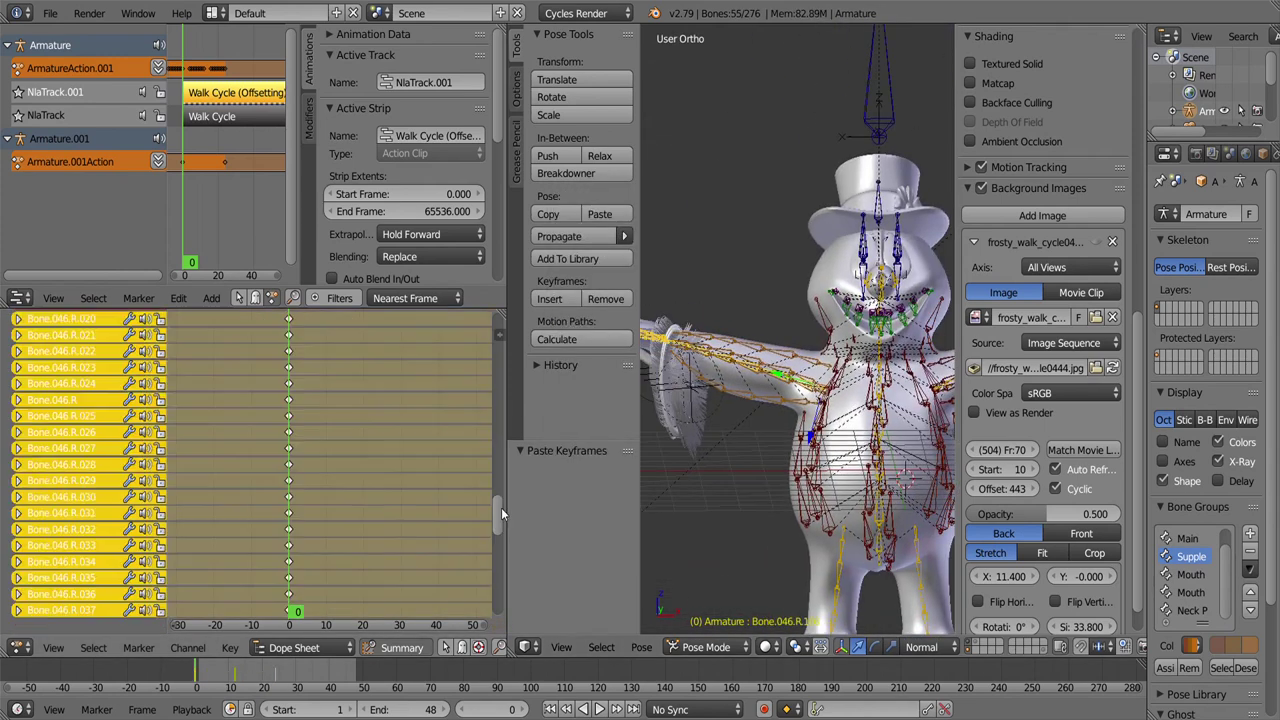
key(Up)
key(x)
click(271, 503)
scroll(690, 424, up, 5)
key(a)
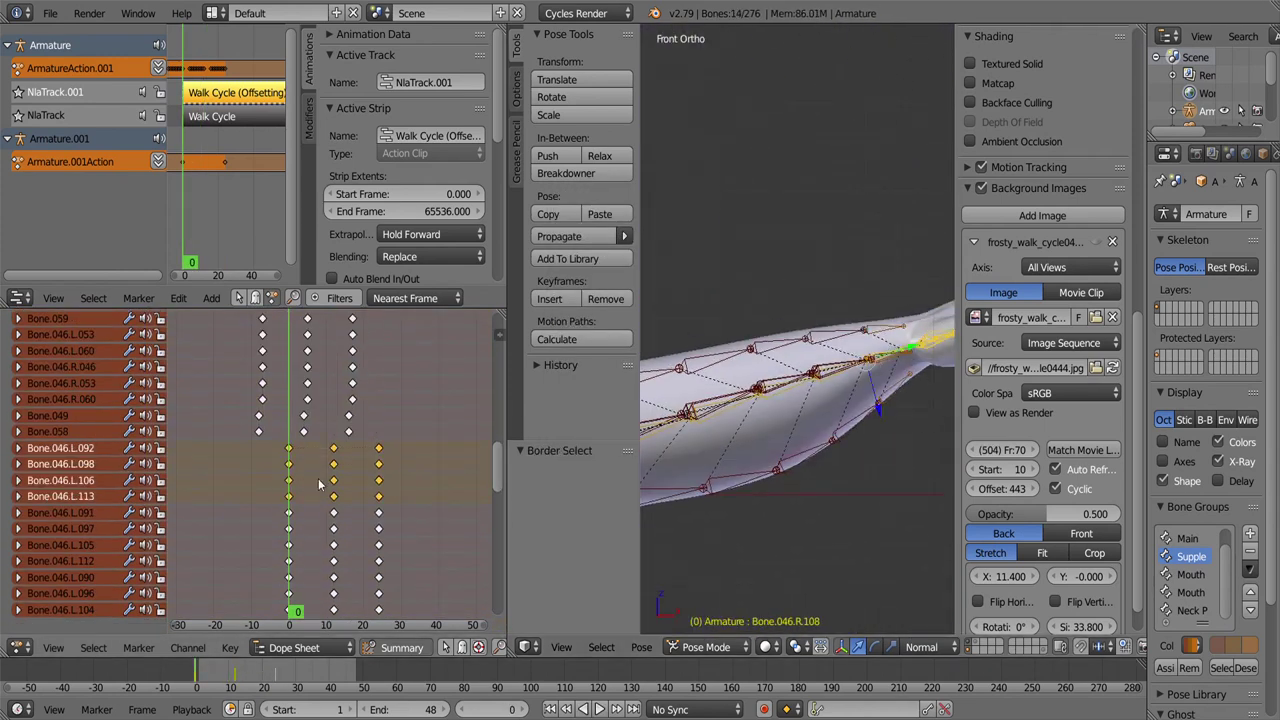
Step: In the Graph Editor, make the selected body-bone curves repeat cyclically, then return to the Dope Sheet
key(ctrl+Tab)
key(KP_1)
middle_drag(875, 392, 738, 140)
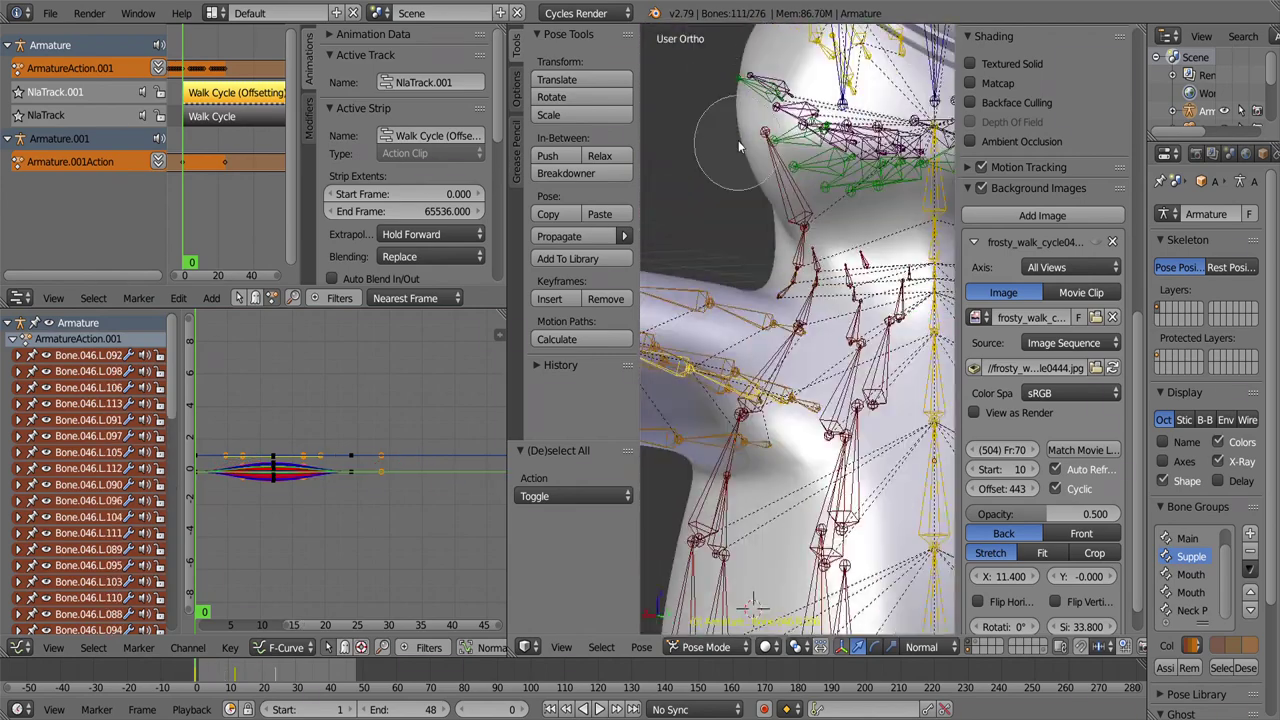
scroll(738, 300, down, 5)
key(ctrl+Tab)
key(KP_1)
scroll(855, 372, up, 5)
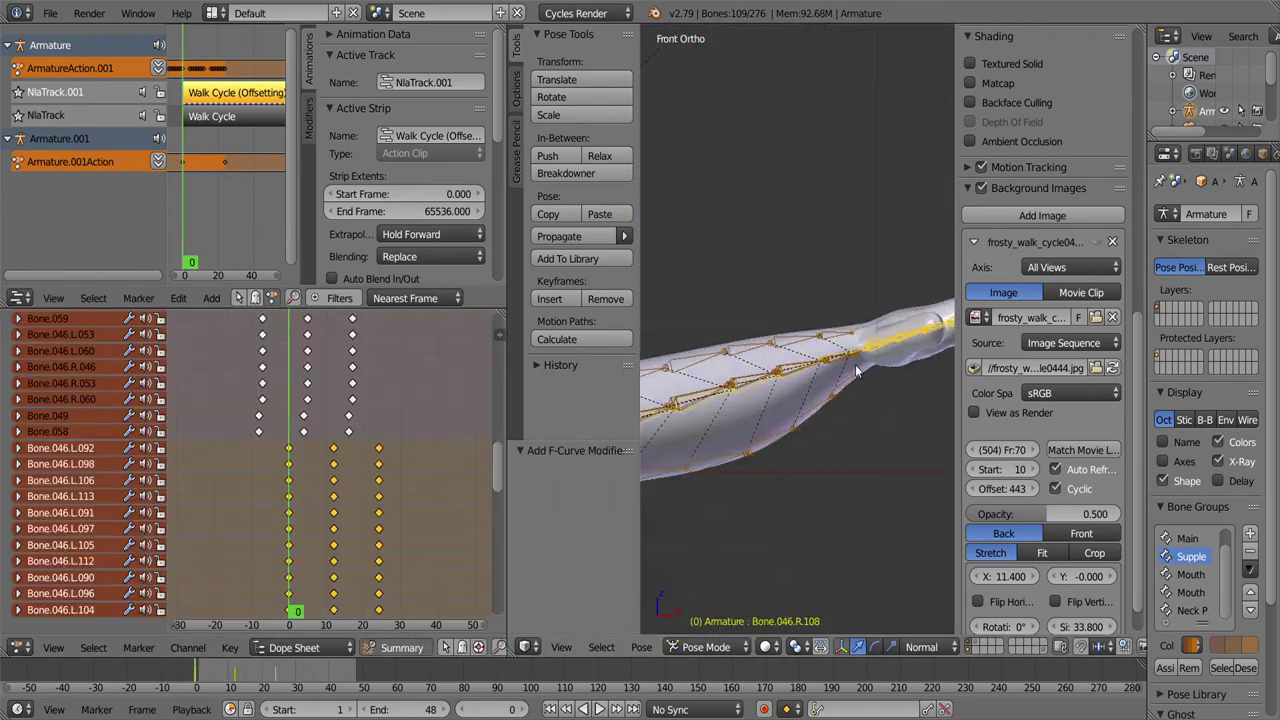
Step: Box-select the lower arm bones' keys, then deselect all keyframes
drag(410, 450, 292, 514)
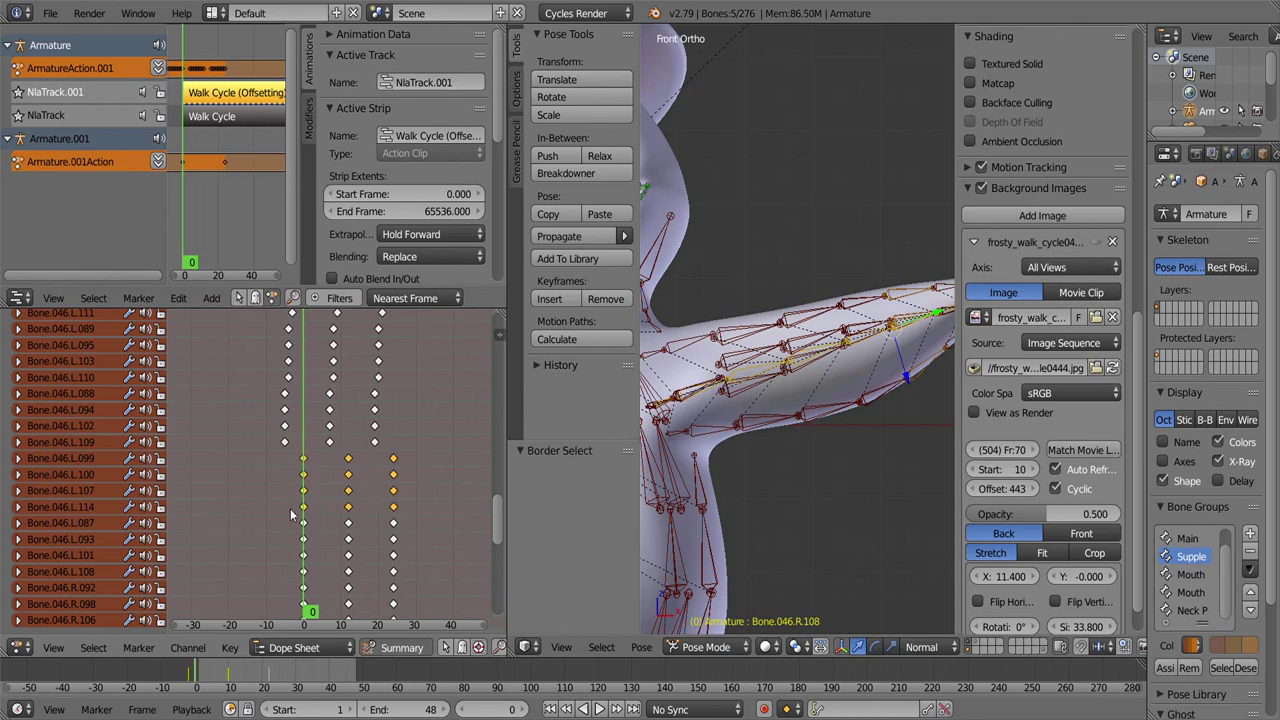
middle_drag(727, 395, 690, 420)
scroll(350, 460, down, 5)
drag(414, 442, 312, 478)
key(a)
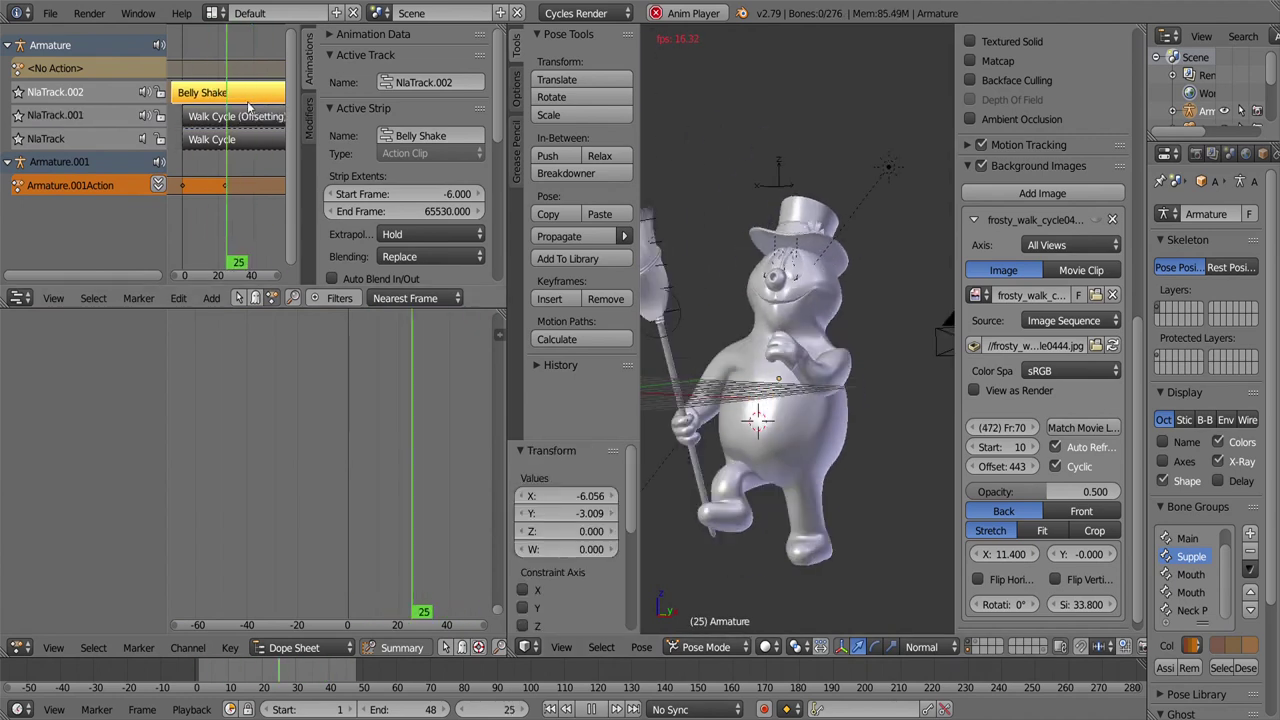
Step: Lower the ground plane's vertices along Z, then play the animation in rendered shading
scroll(774, 411, down, 5)
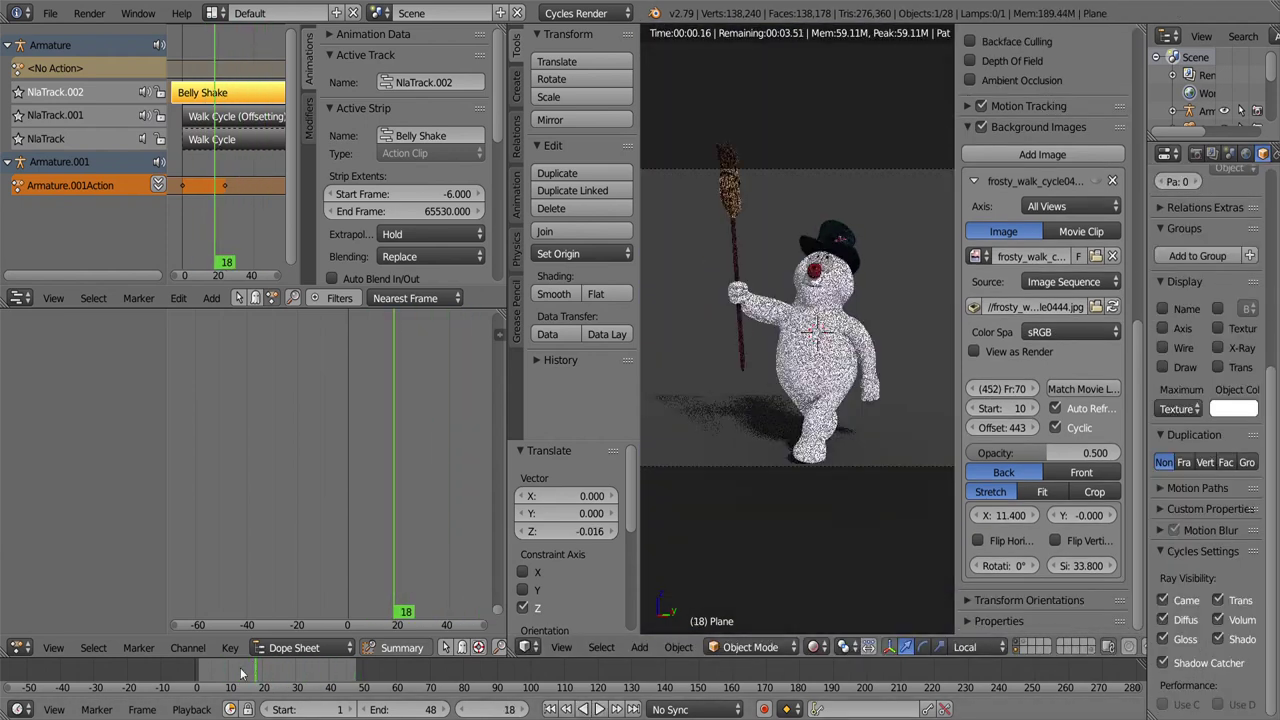
key(Escape)
key(Tab)
key(g)
key(Escape)
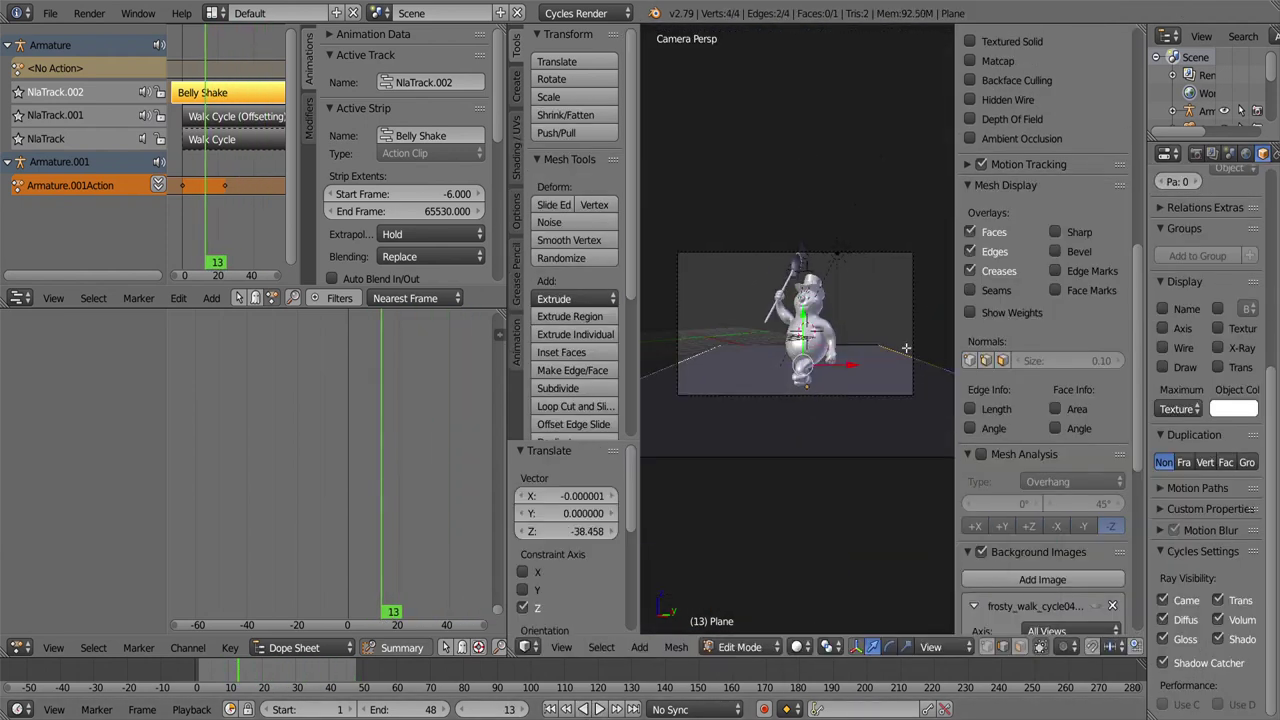
key(Tab)
key(shift+z)
key(alt+a)
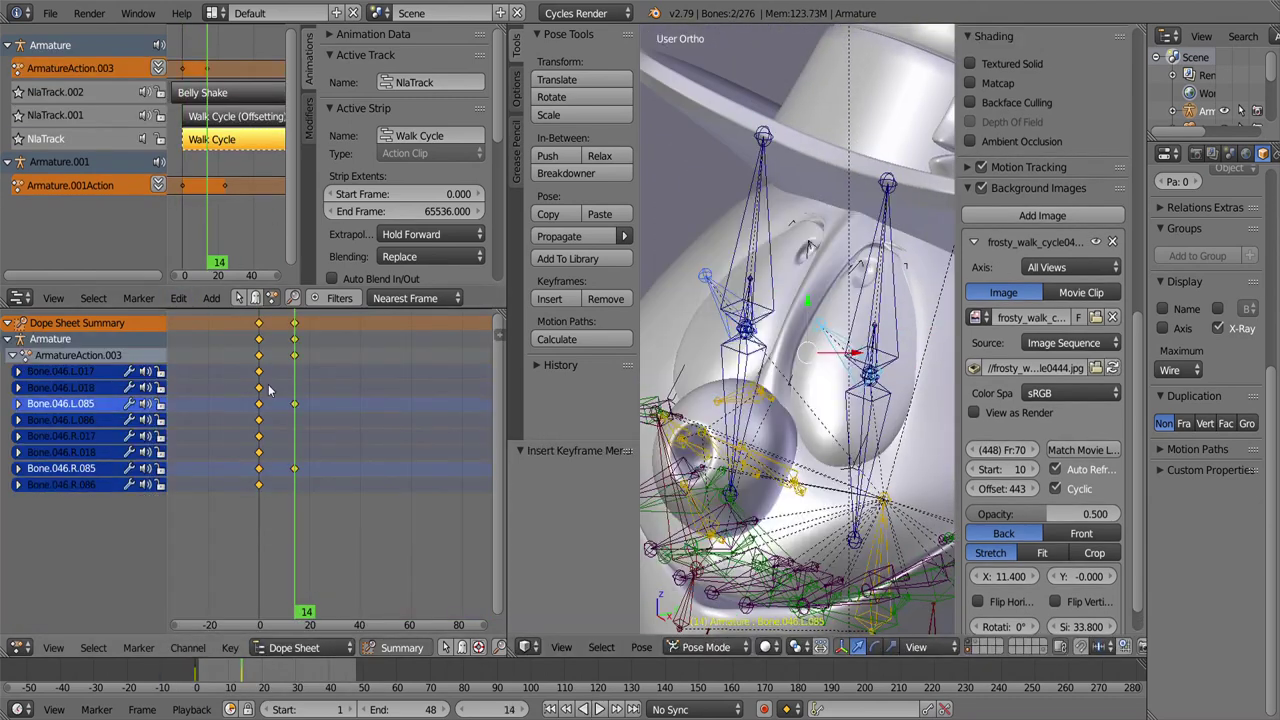
Step: Add a Cycles modifier so the eye keys repeat, and play the animation
key(alt+a)
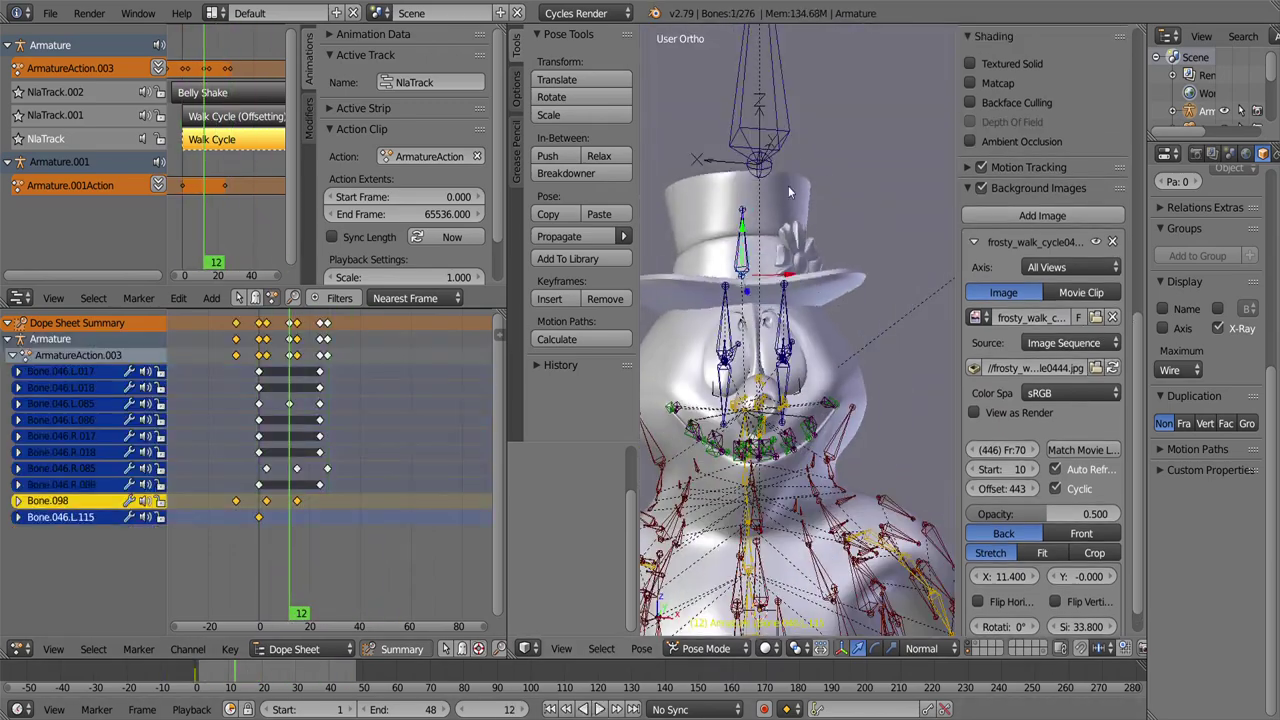
key(ctrl+shift+m)
click(300, 566)
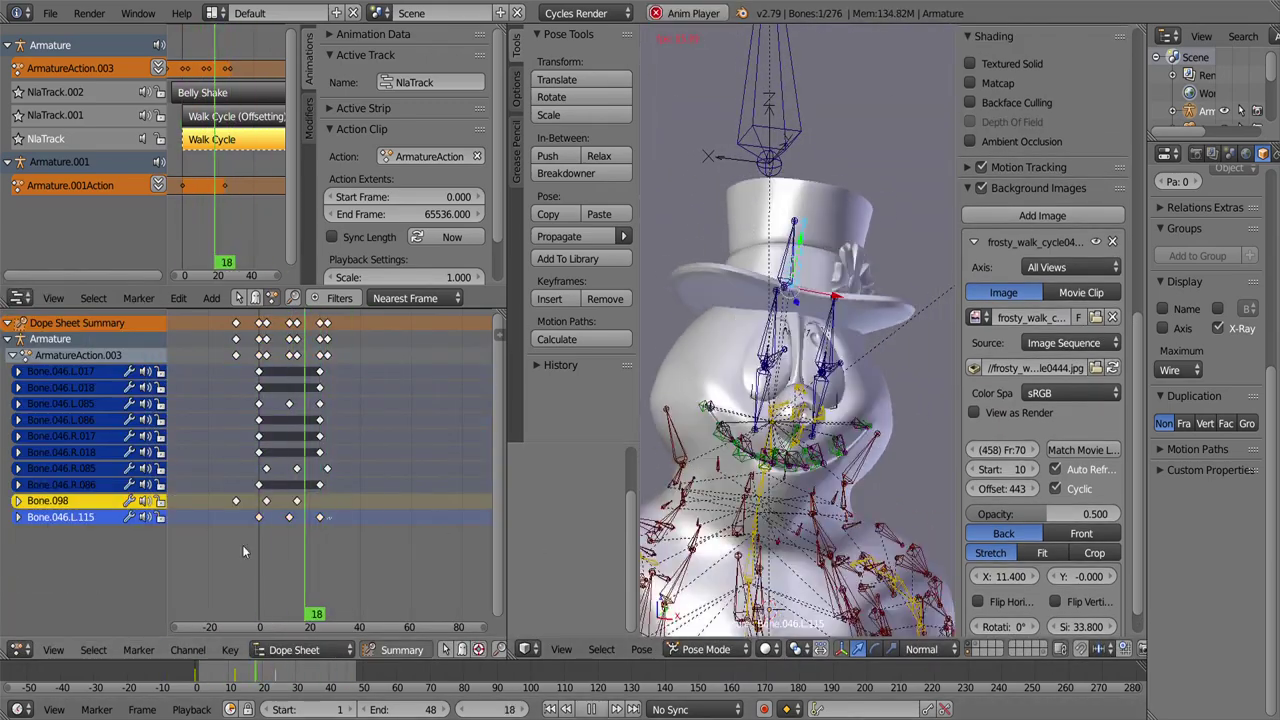
key(alt+a)
Step: Switch to rendered shading at frame 29 and save the file as 'frostyT.blend'
click(815, 527)
click(295, 697)
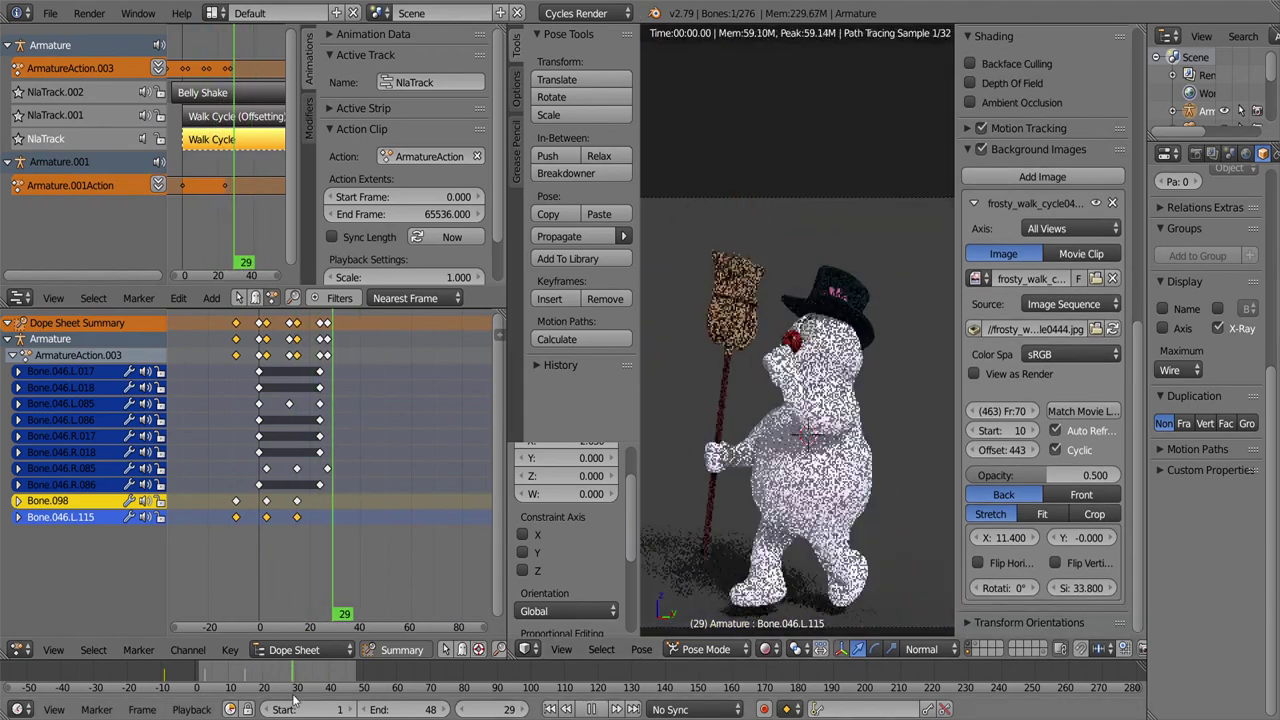
key(ctrl+shift+s)
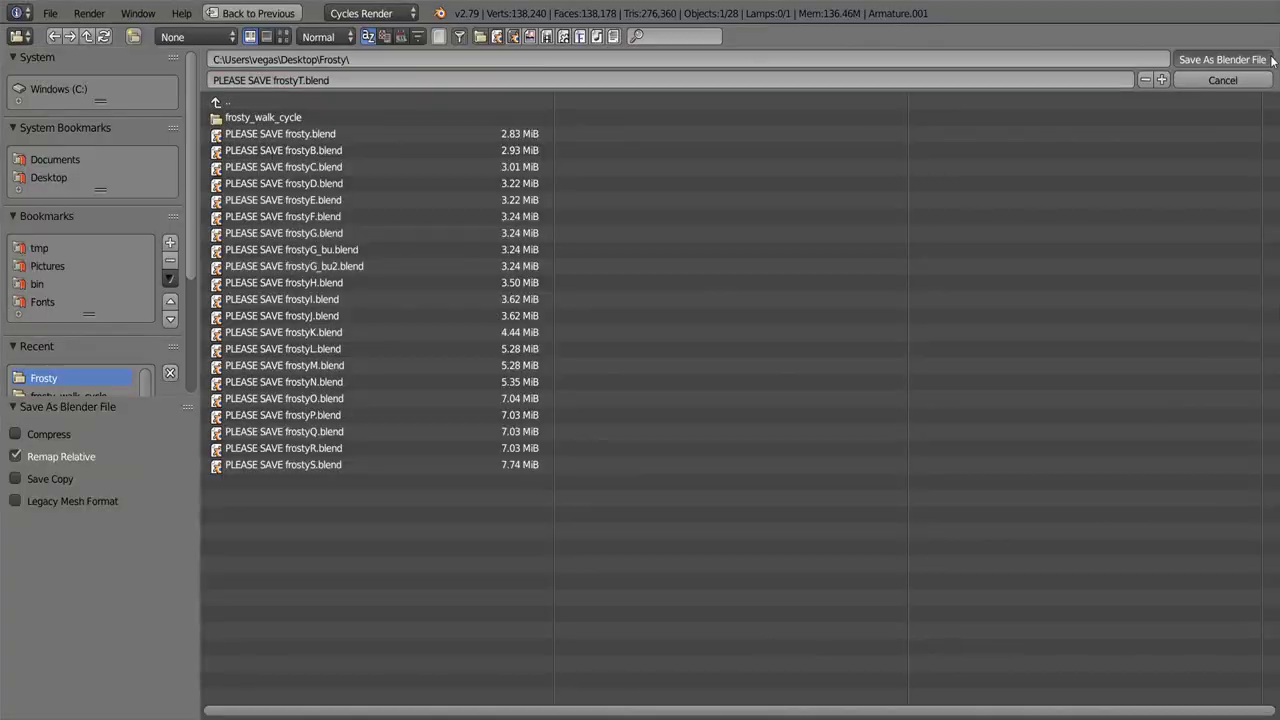
click(1272, 60)
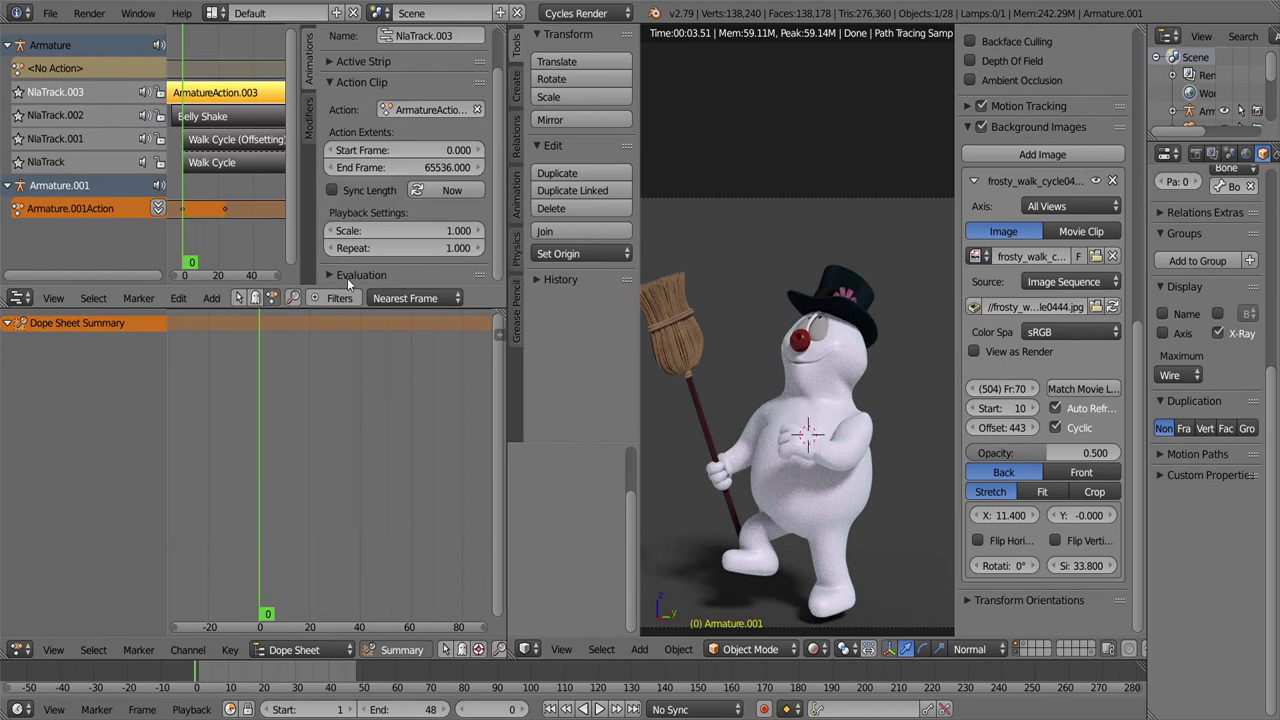
Step: Shift the broom rig's keys a few frames earlier and preview the result in rendered shading
scroll(415, 195, up, 5)
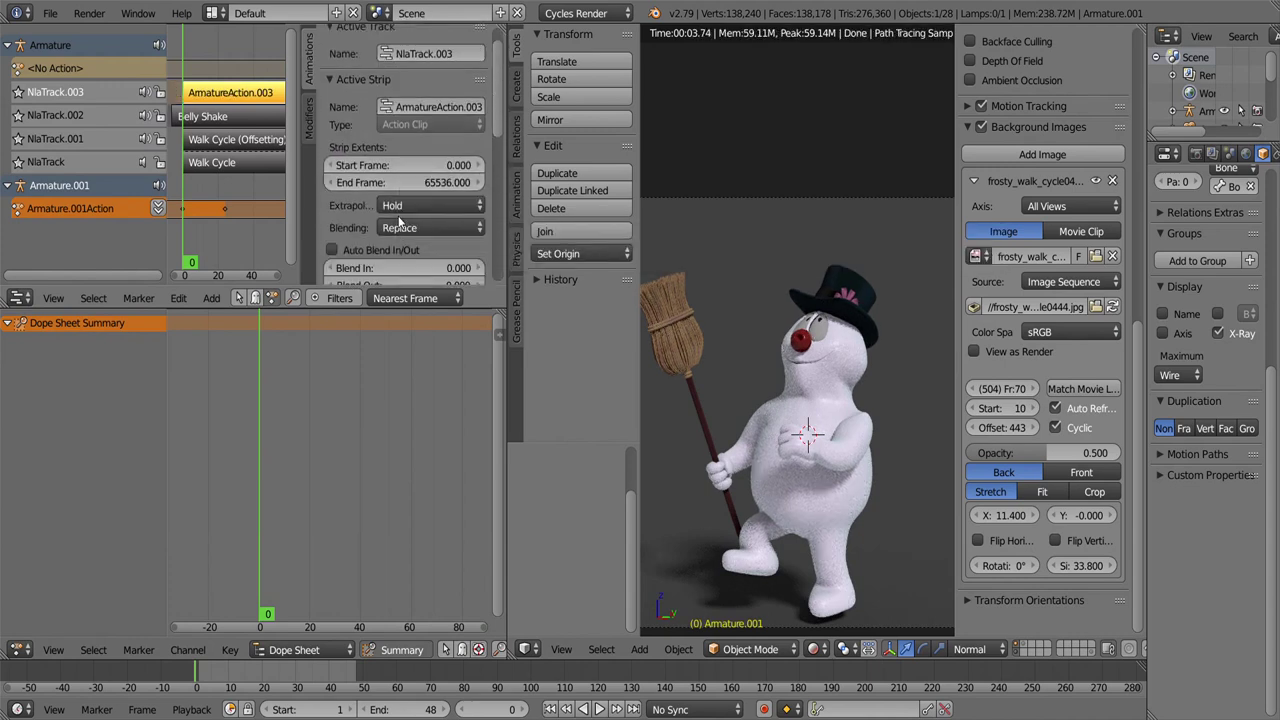
scroll(397, 230, down, 5)
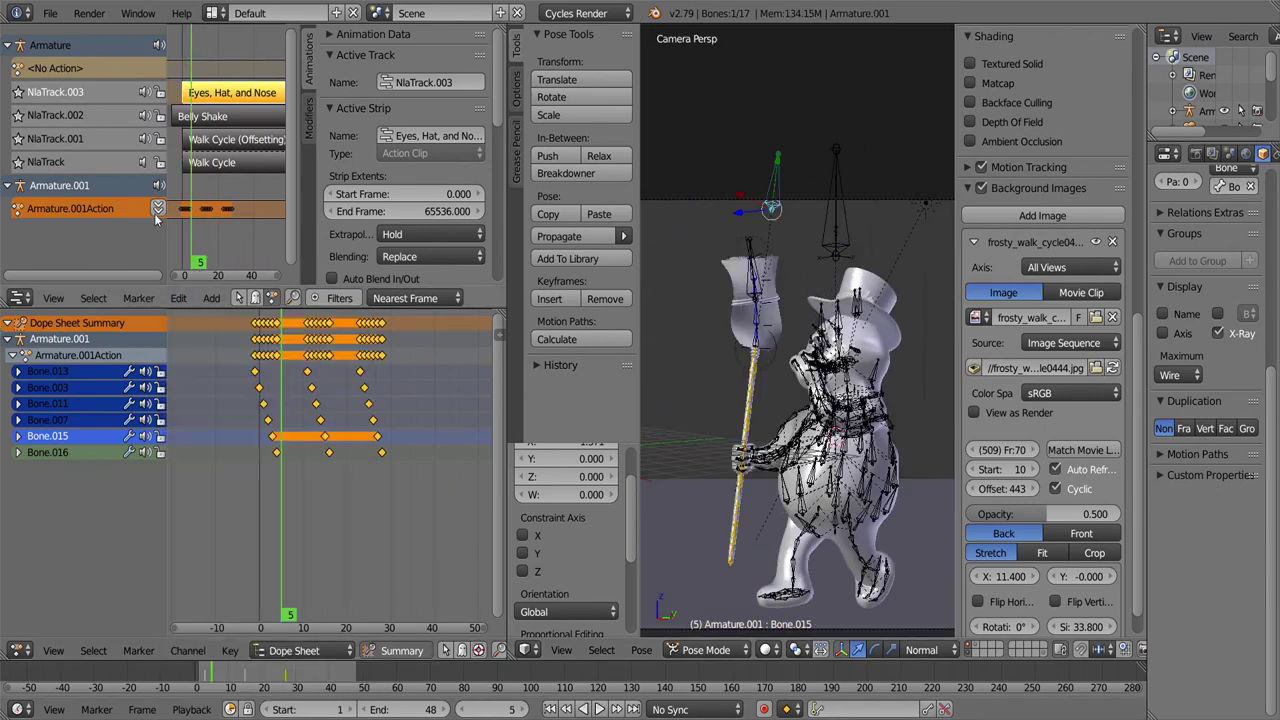
click(592, 709)
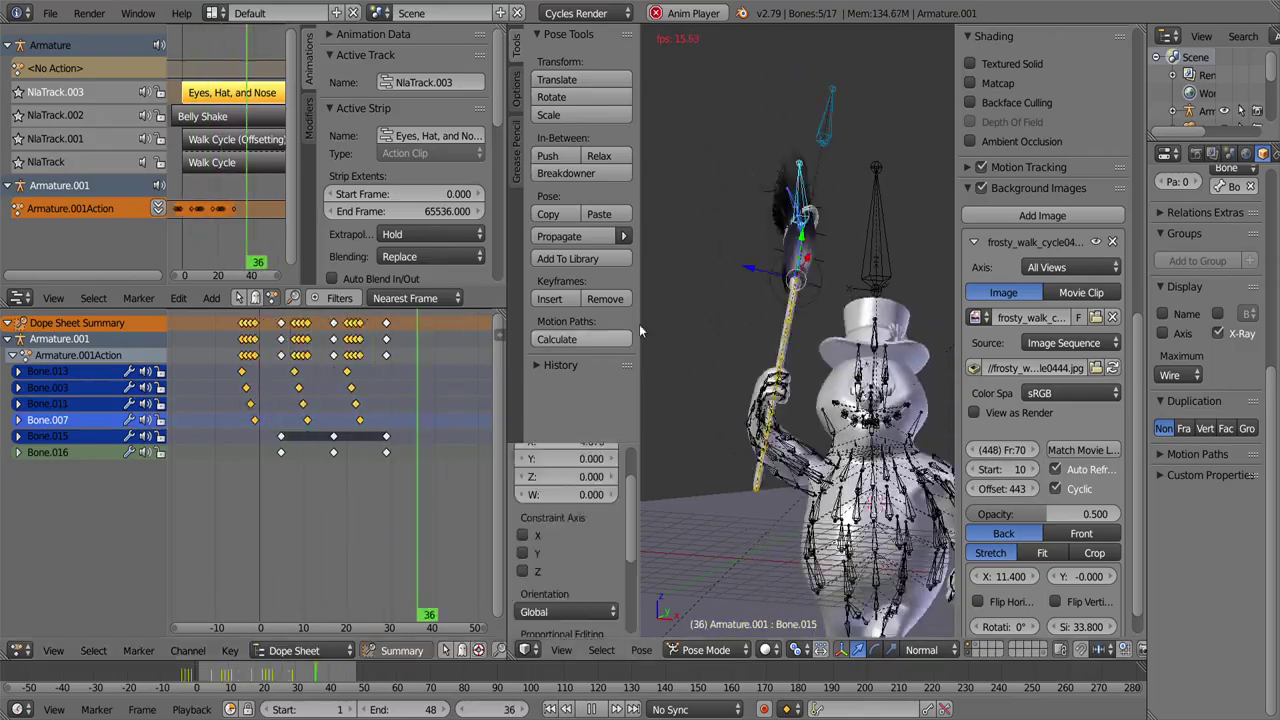
drag(406, 460, 233, 380)
key(a)
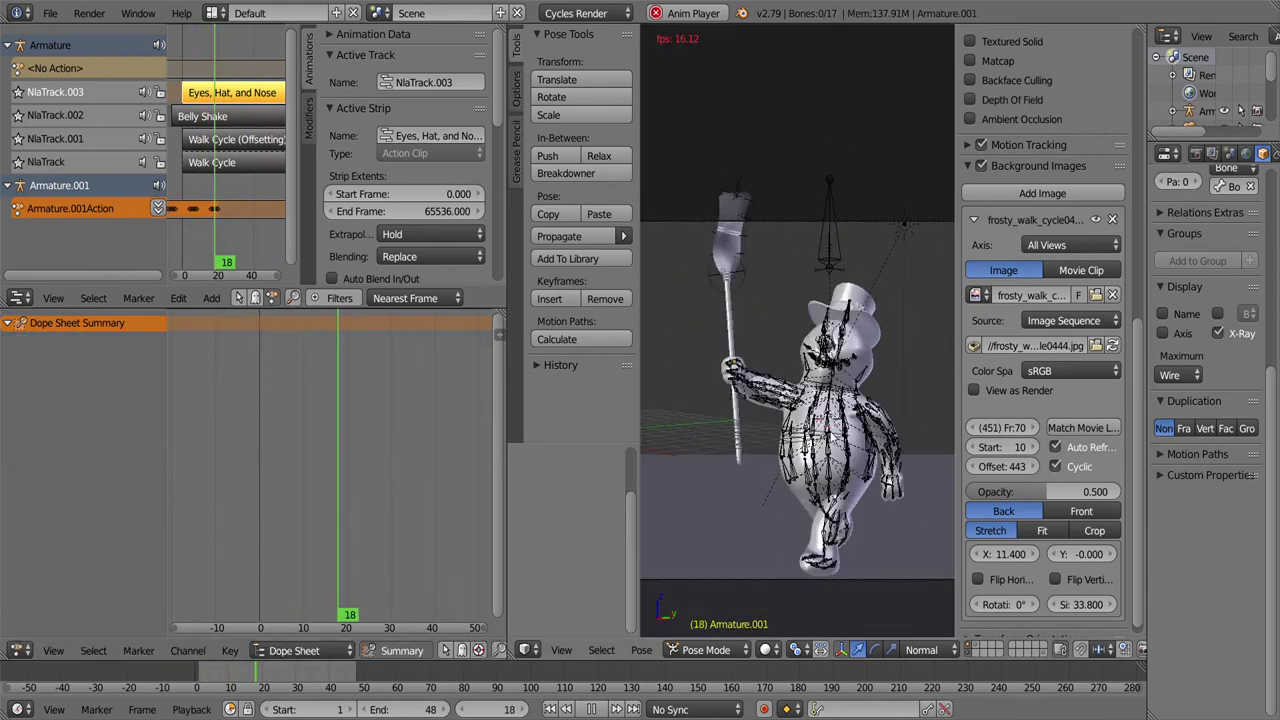
key(shift+z)
key(alt+a)
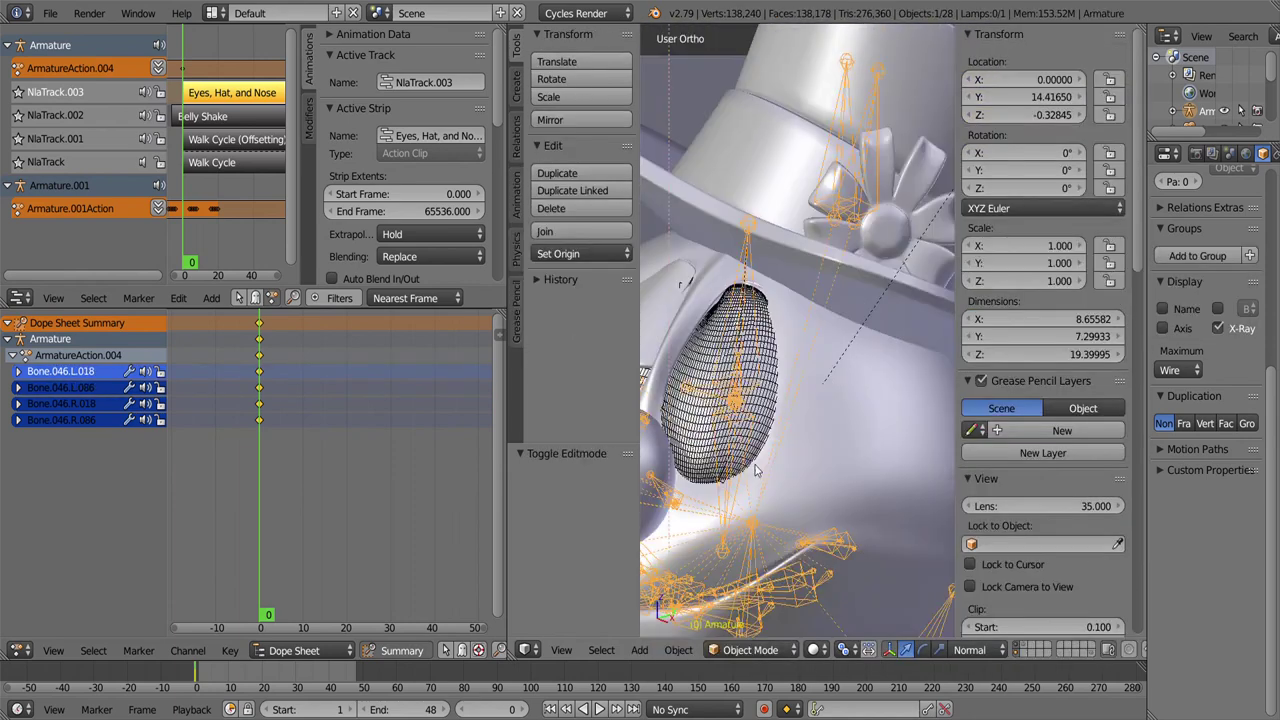
Step: Mirror the eyelid pose to the other side and rotate the right eyelid slightly on Z
key(ctrl+c)
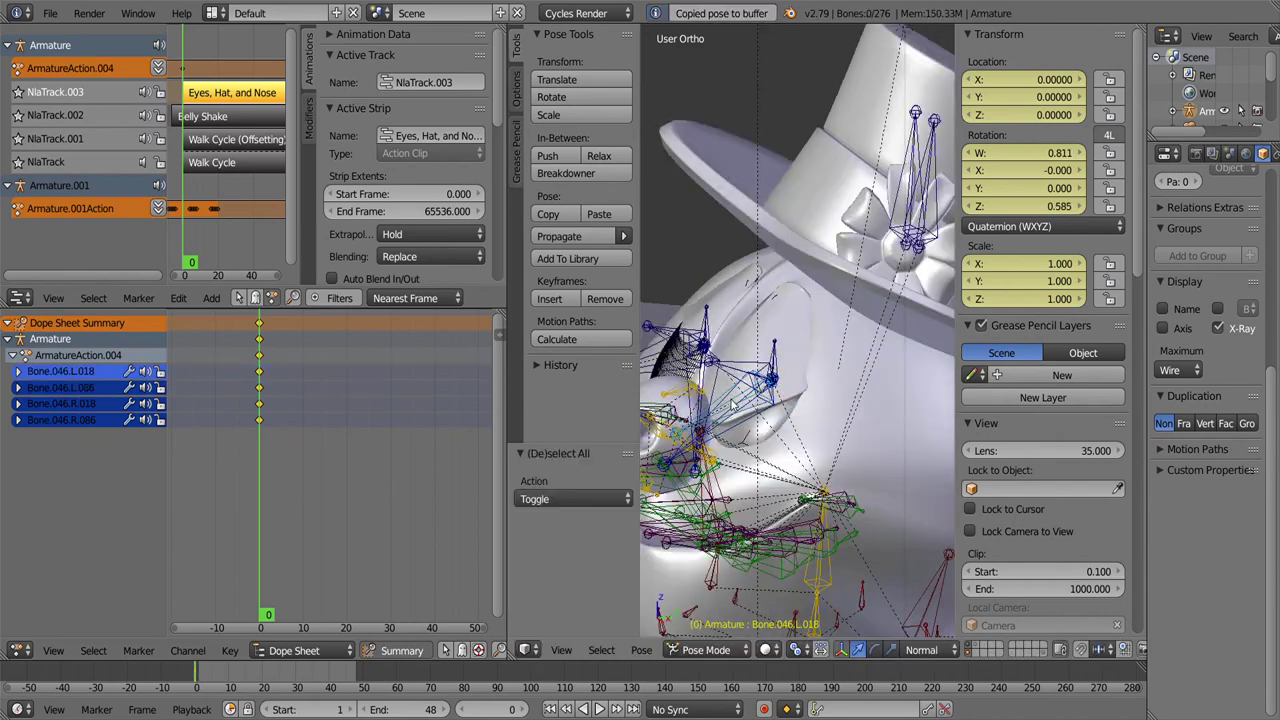
key(ctrl+shift+v)
key(alt+r)
key(r)
key(z)
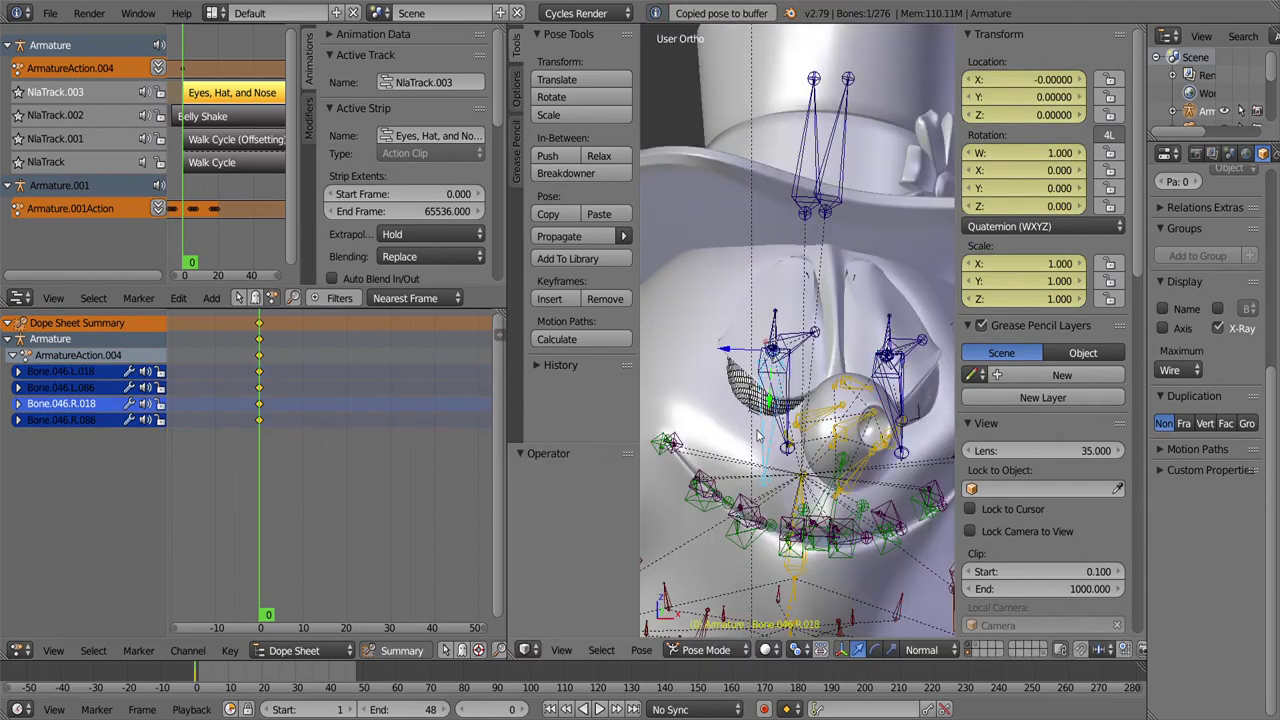
click(898, 298)
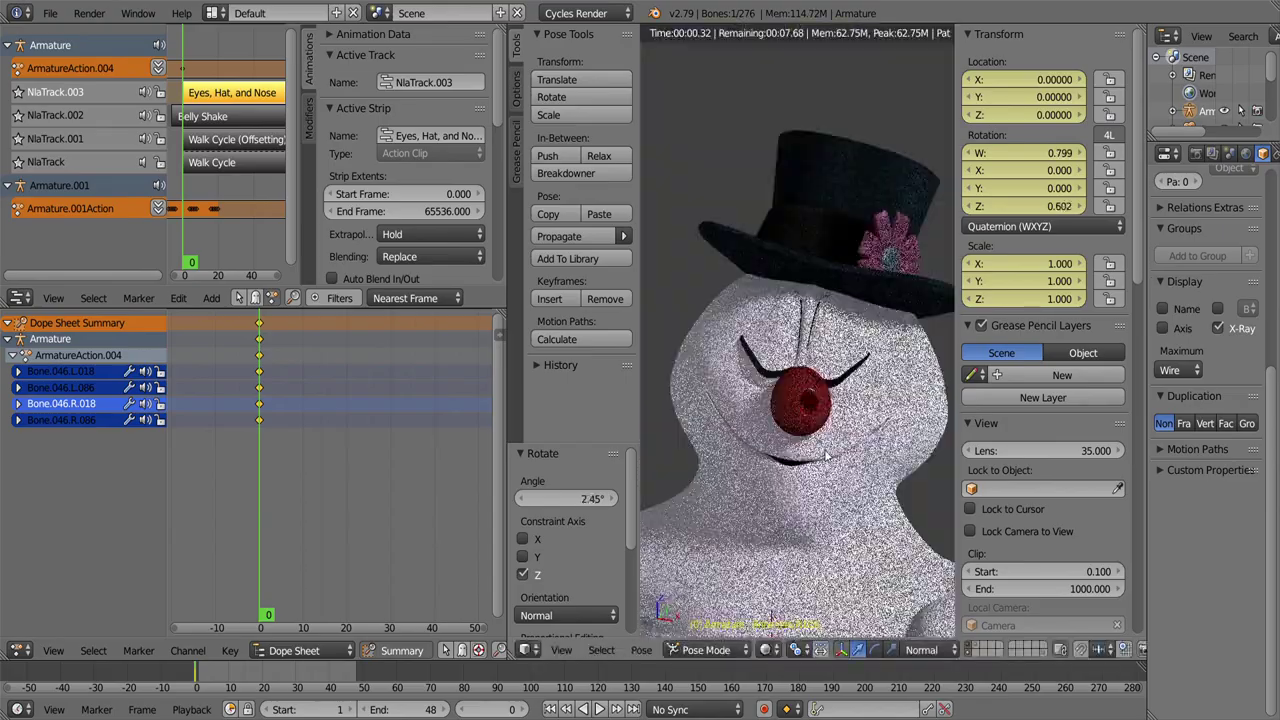
Step: From the front view, clear location, rotation and scale on all bones
key(KP_1)
key(a)
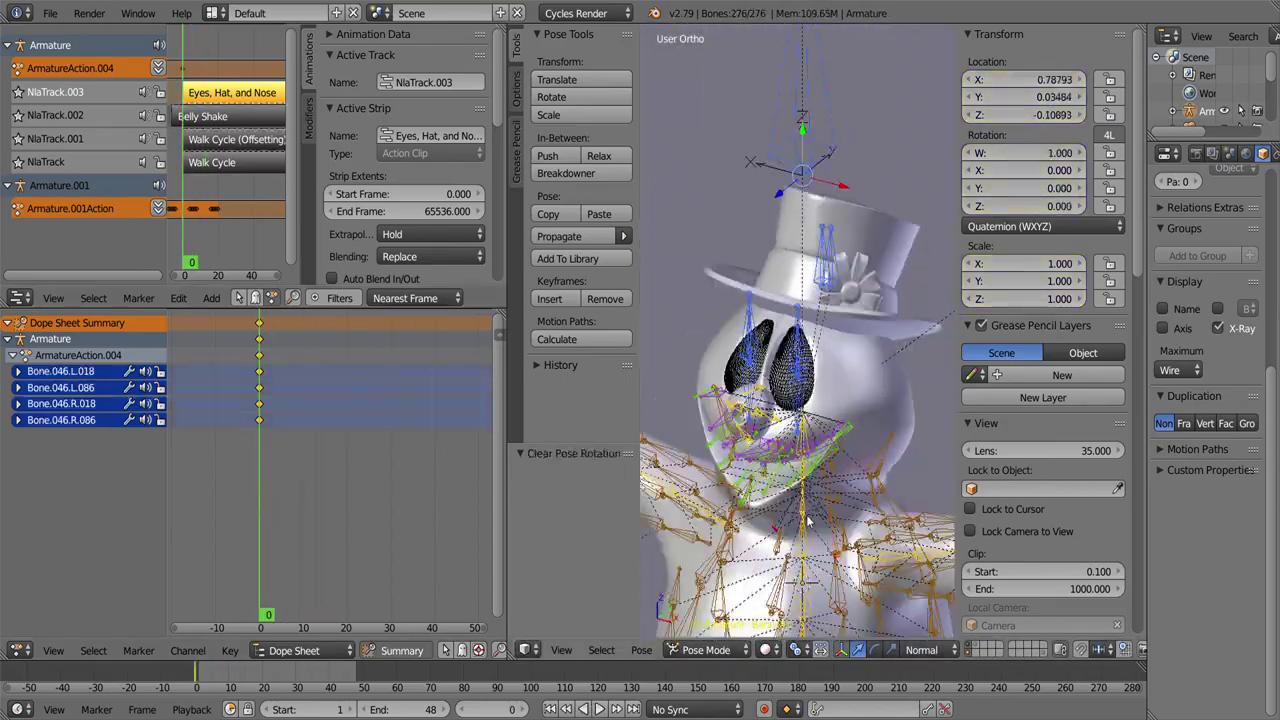
key(alt+g)
key(alt+r)
key(alt+s)
scroll(865, 400, up, 5)
middle_drag(840, 447, 865, 400)
Step: Clear the first eye sphere's parent while keeping its transform
click(706, 650)
click(700, 625)
right_click(665, 390)
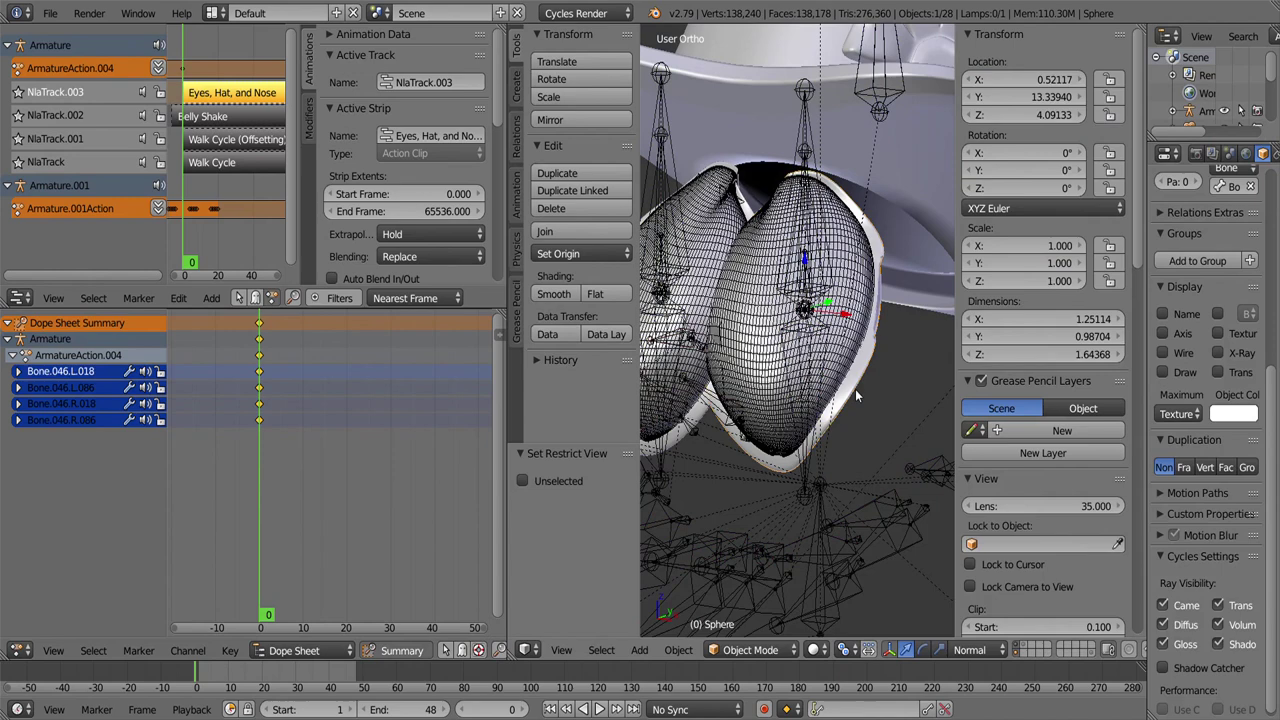
key(alt+p)
key(alt+p)
click(858, 442)
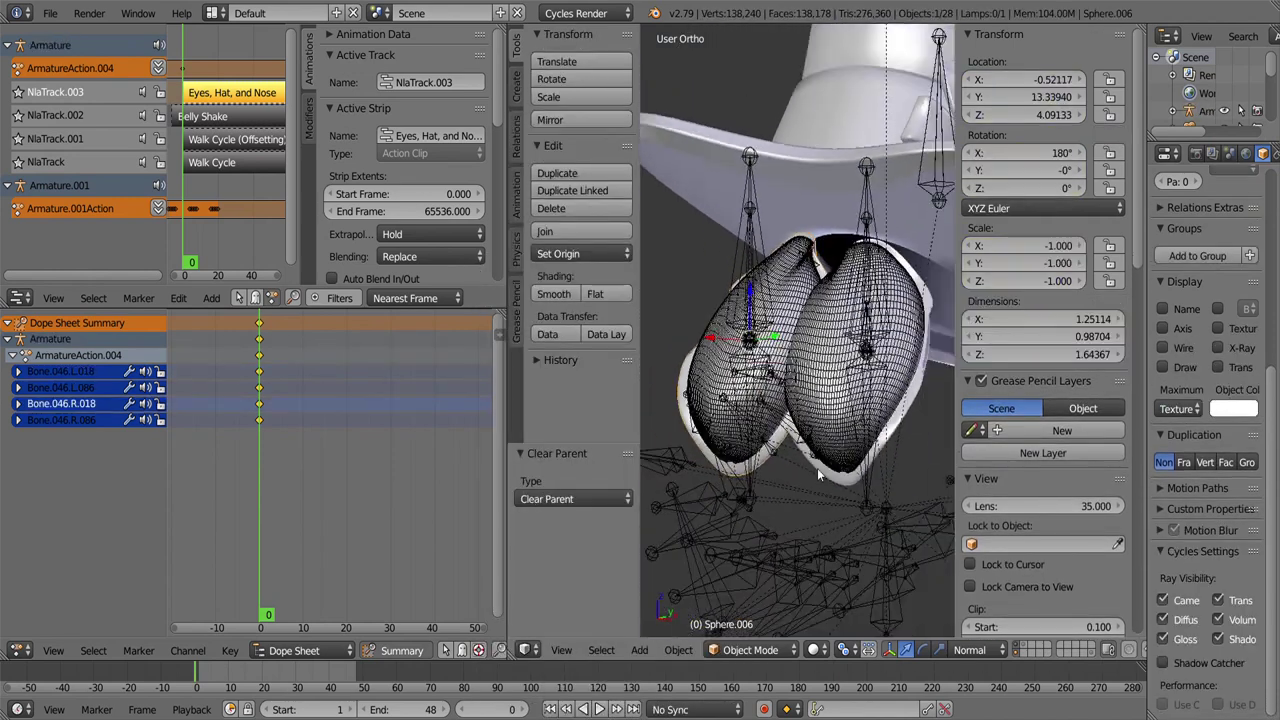
right_click(817, 468)
key(Tab)
Step: Clear the other eye sphere's parent and return the armature to object mode
key(Tab)
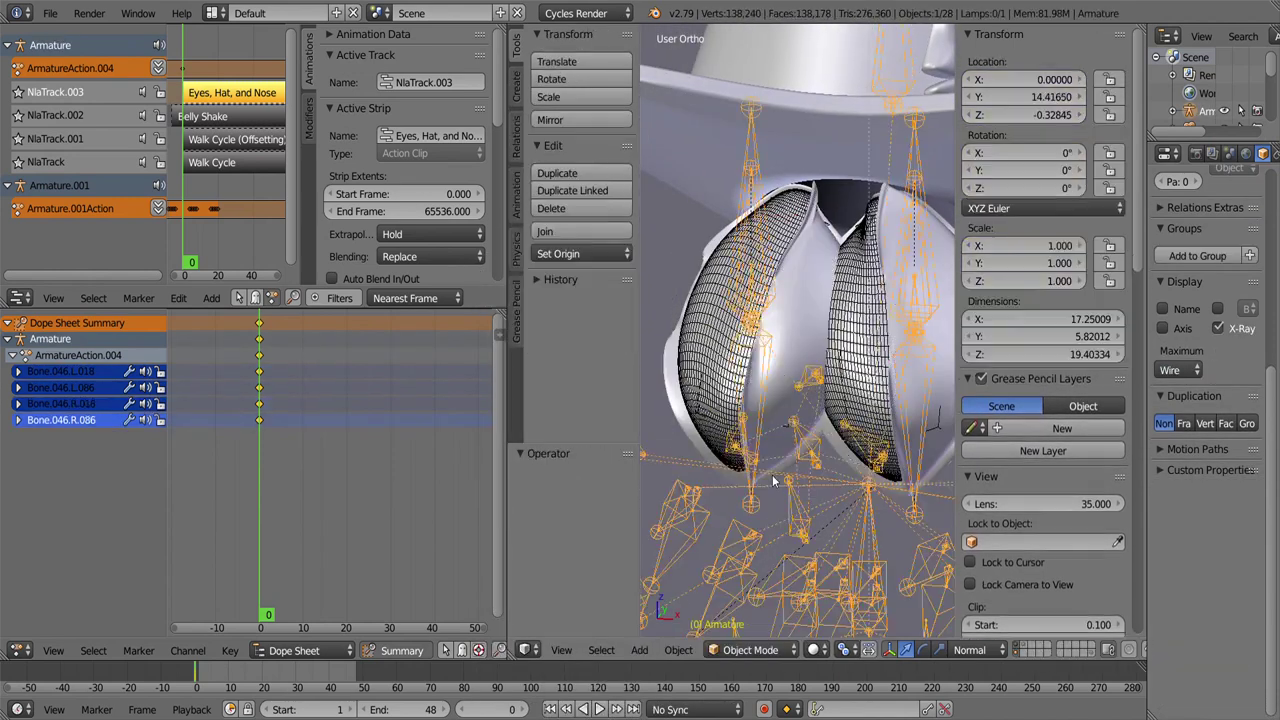
right_click(686, 453)
key(alt+p)
click(684, 452)
key(ctrl+Tab)
key(Tab)
key(Tab)
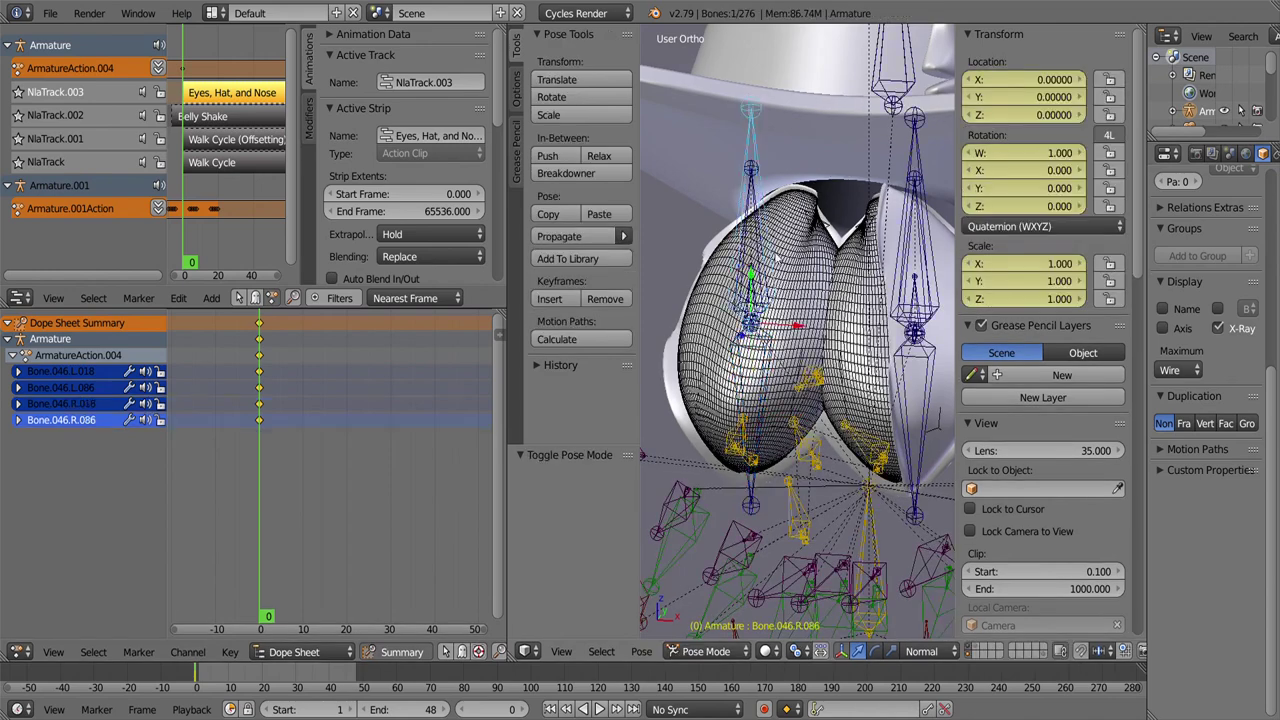
key(ctrl+Tab)
Step: Parent the eye mesh to its eye bone with Ctrl+P > Bone and test-rotate it
right_click(874, 456)
key(ctrl+Tab)
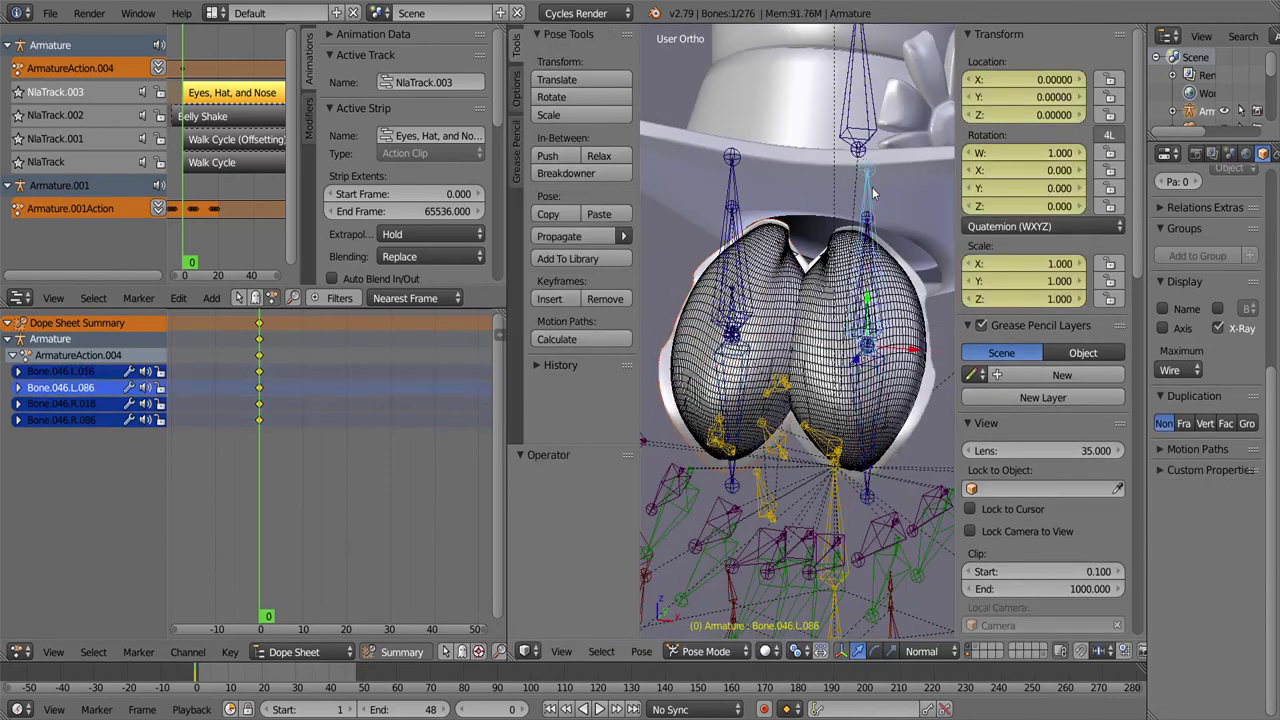
right_click(697, 330)
middle_drag(697, 329, 843, 310)
key(ctrl+Tab)
right_click(903, 368)
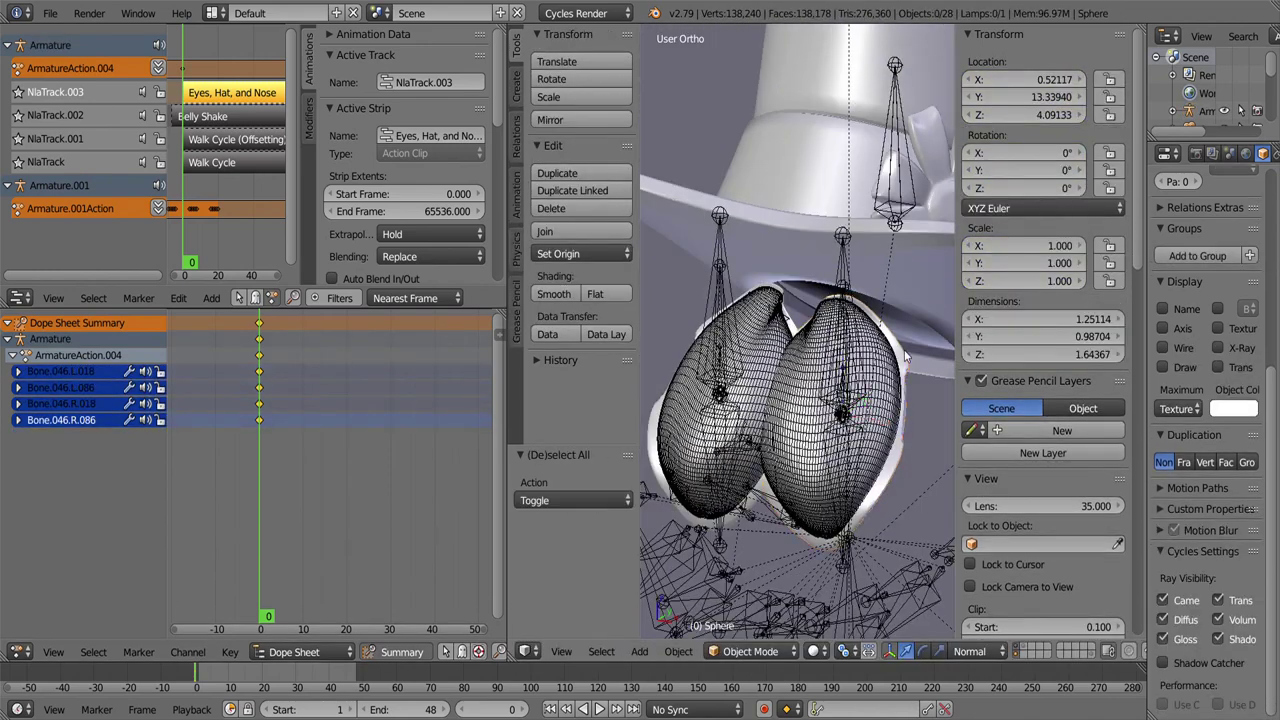
right_click(880, 430)
key(r)
key(x)
key(ctrl+p)
click(592, 209)
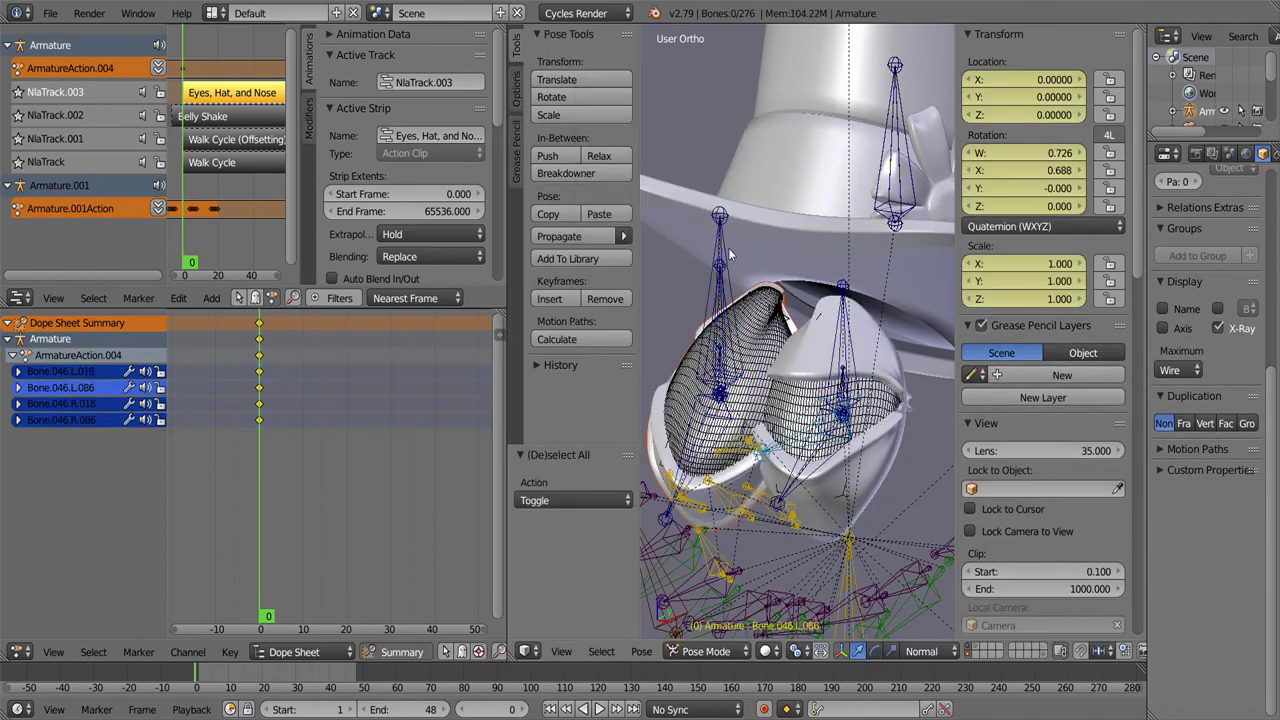
key(ctrl+Tab)
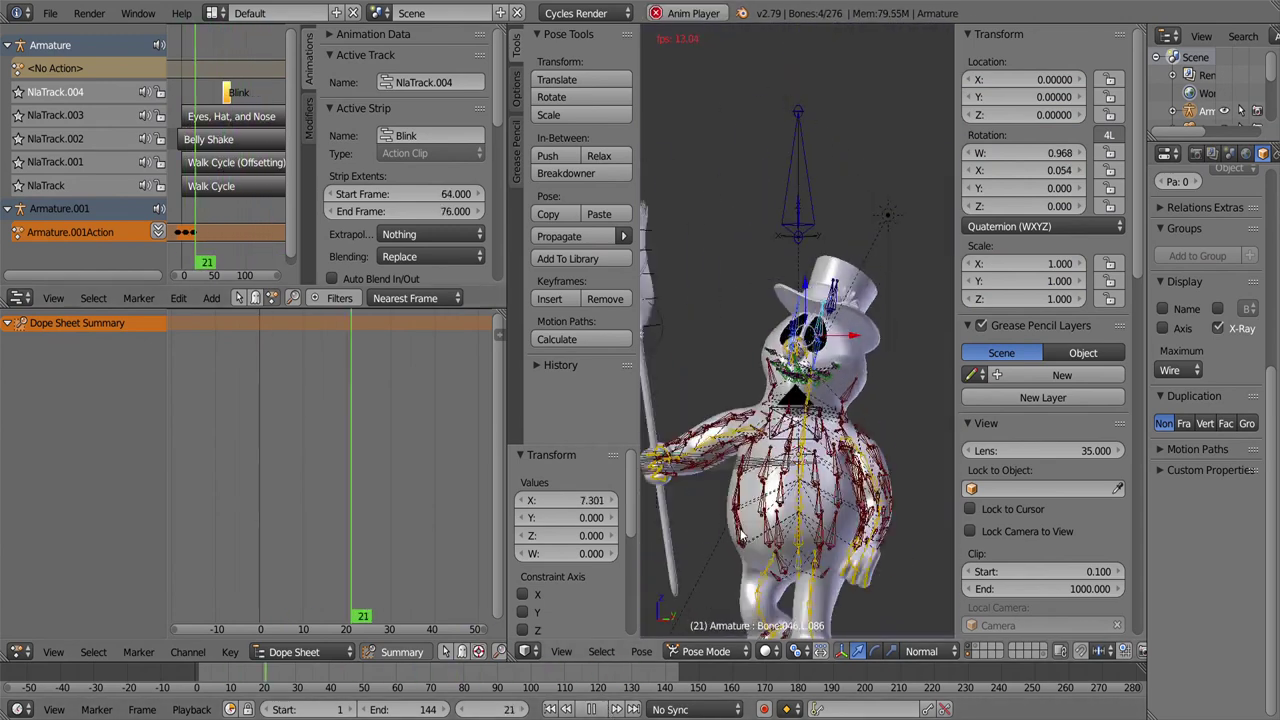
Step: Rescale the Walk Cycle action's keyframes in time inside strip tweak mode
click(594, 708)
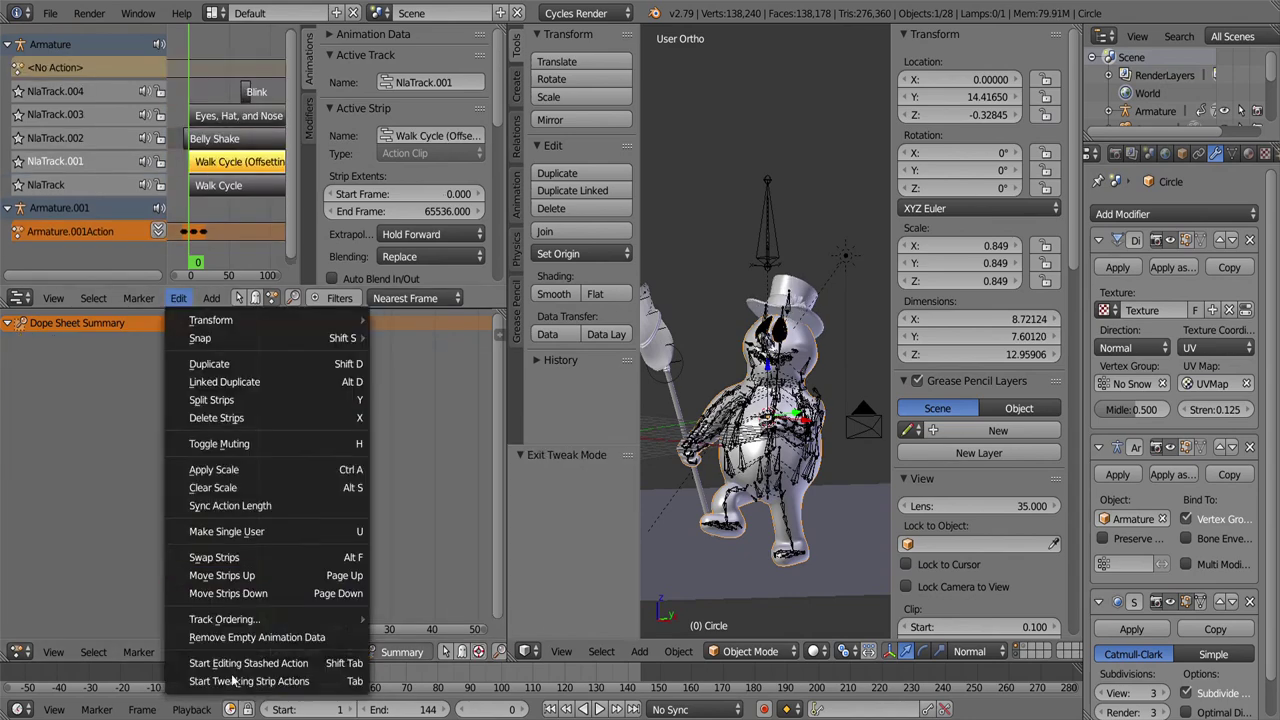
click(232, 680)
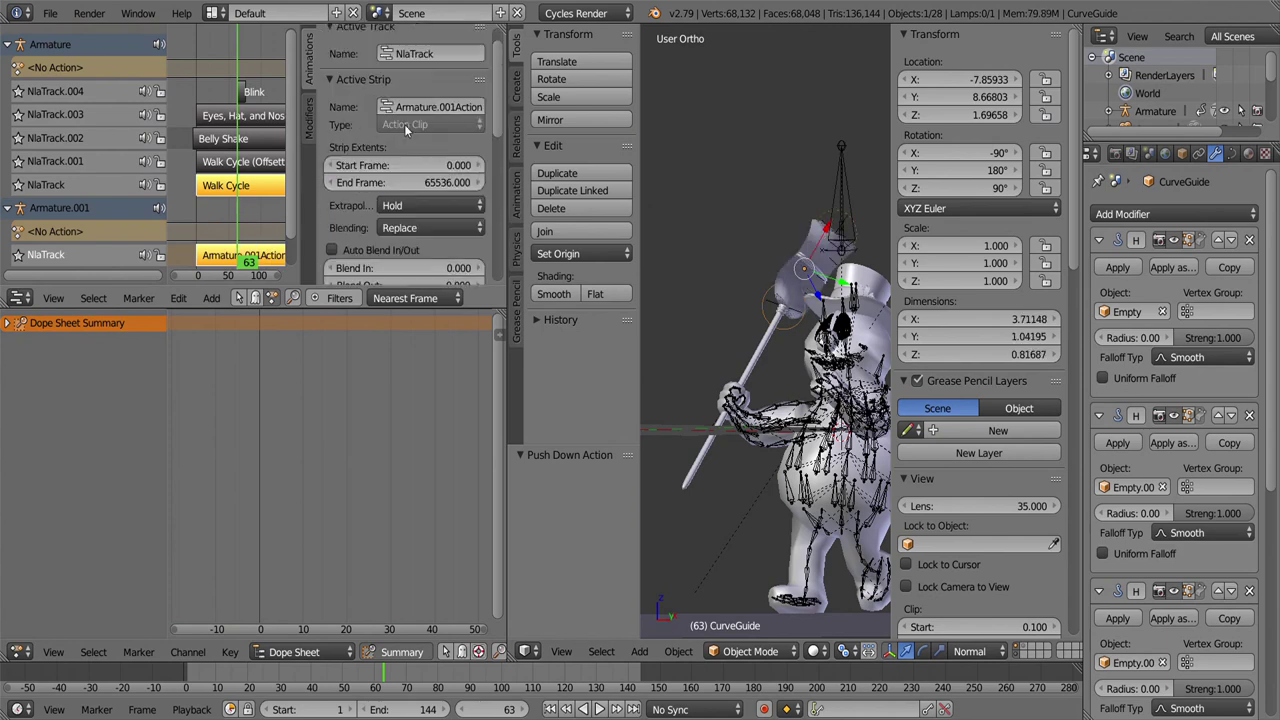
scroll(410, 130, down, 5)
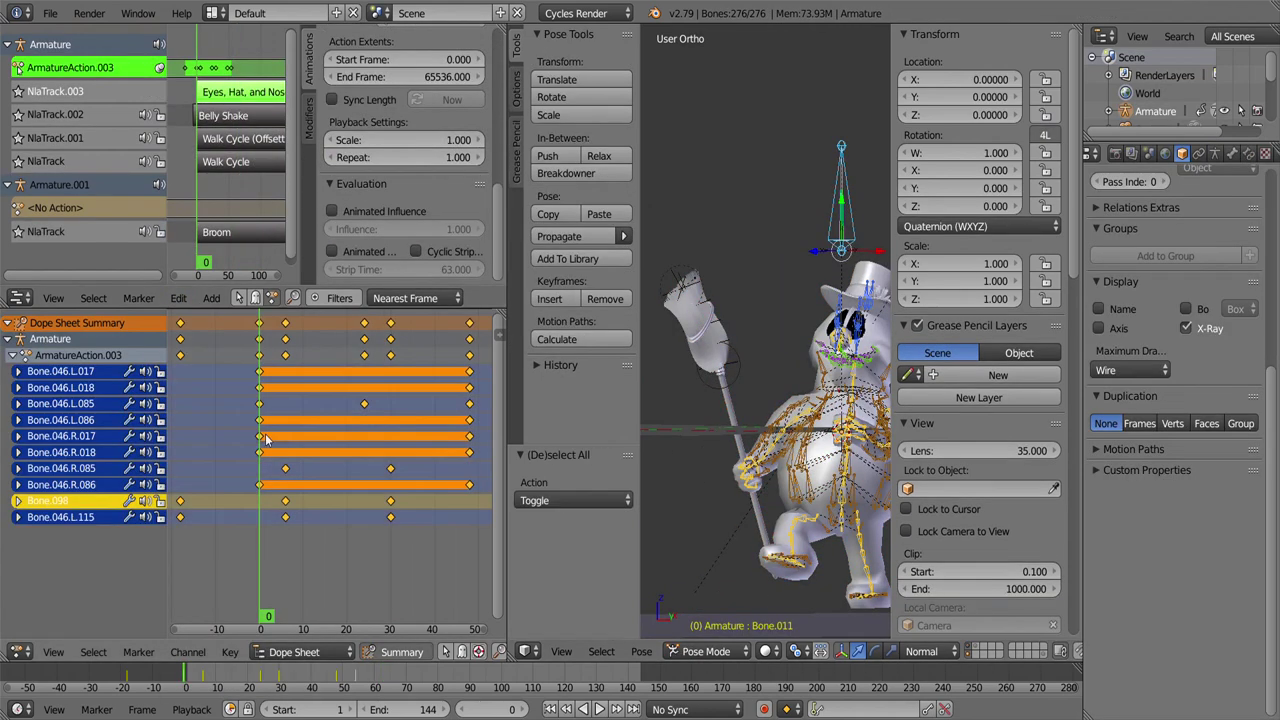
click(178, 298)
click(232, 677)
key(s)
key(Escape)
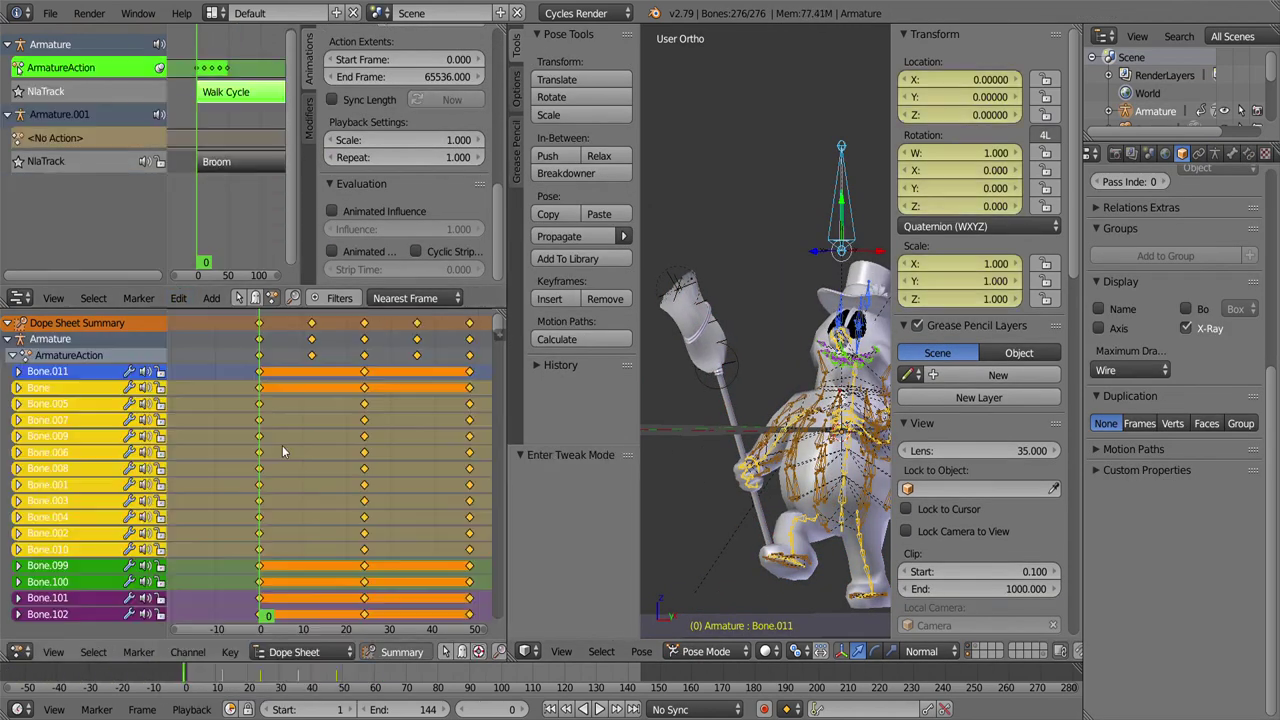
key(Tab)
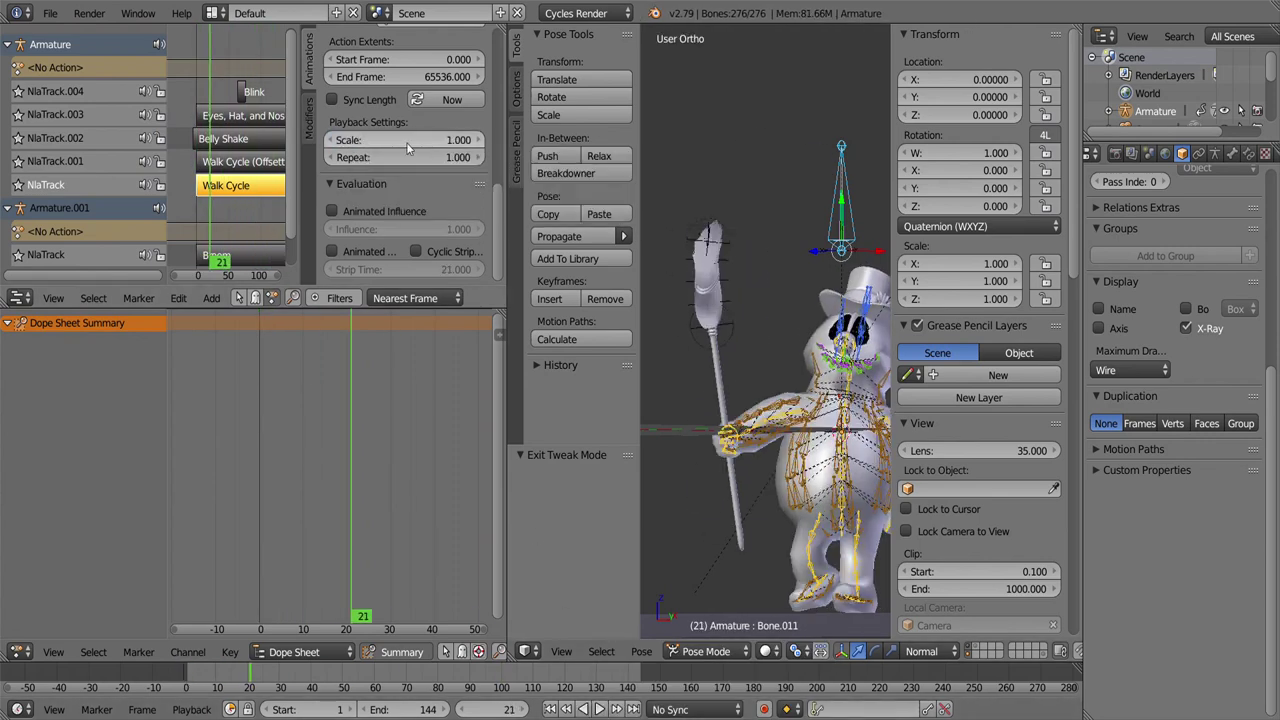
Step: Select the Eyes, Hat, and Nose strip and scrub the timeline to preview the walk
click(243, 115)
click(217, 687)
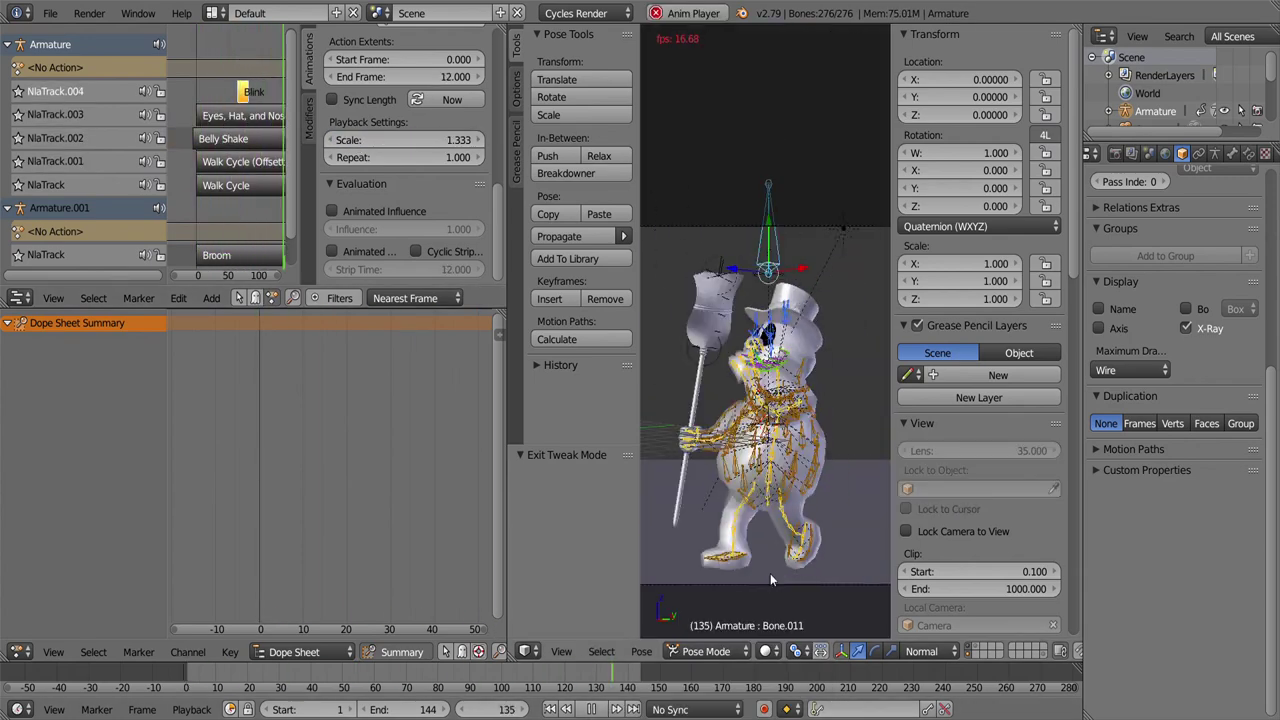
key(Escape)
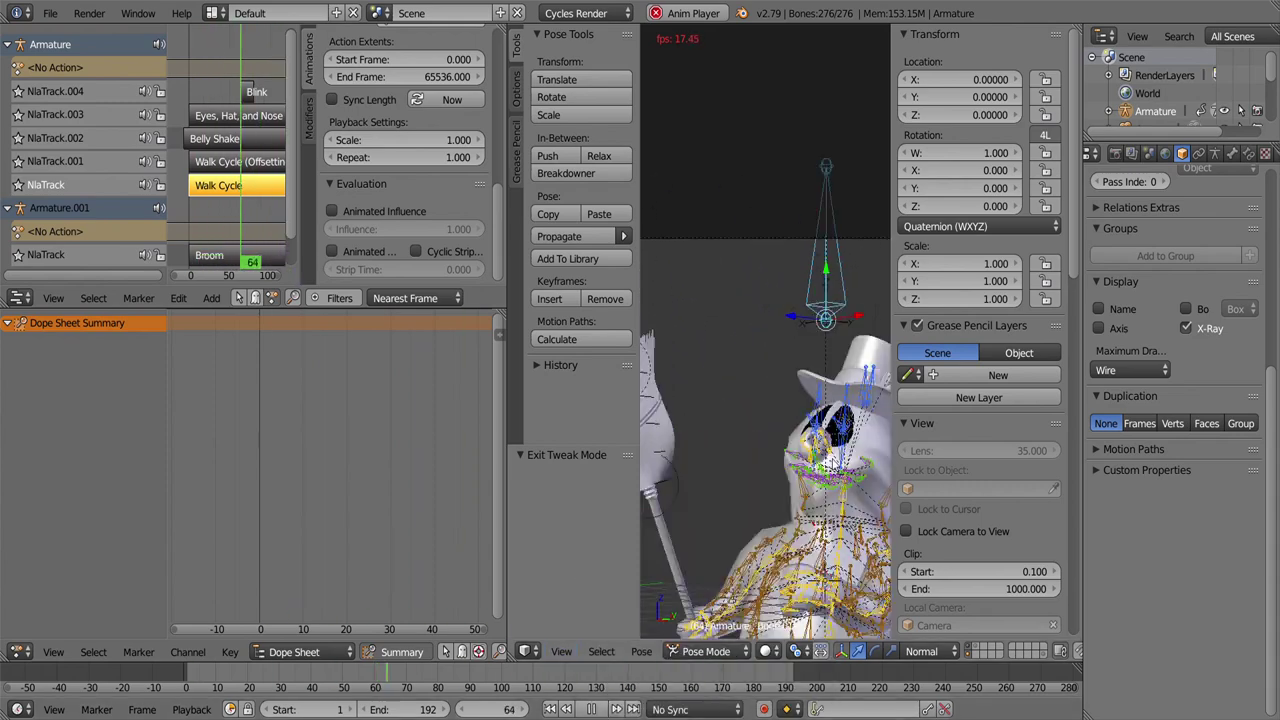
click(268, 678)
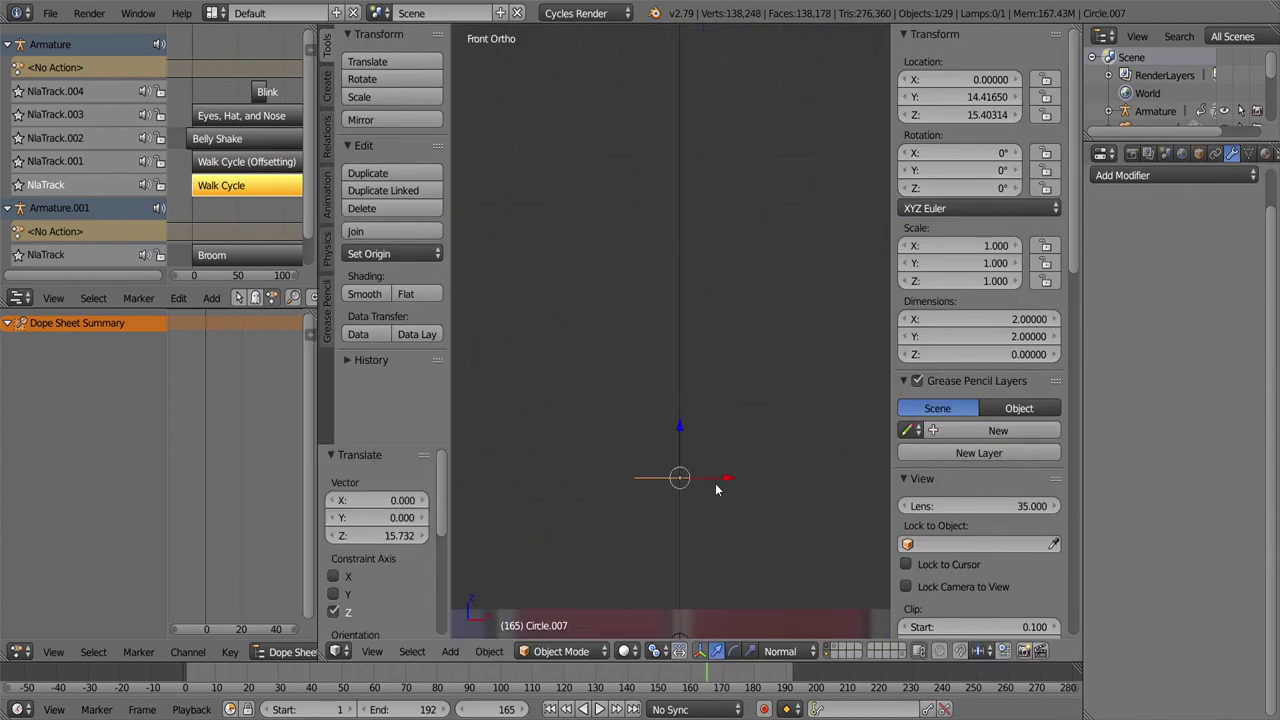
Step: Select an edge loop on the new circle stalk and extrude it outward into a leaf
key(Tab)
key(a)
alt+right_click(684, 505)
key(KP_3)
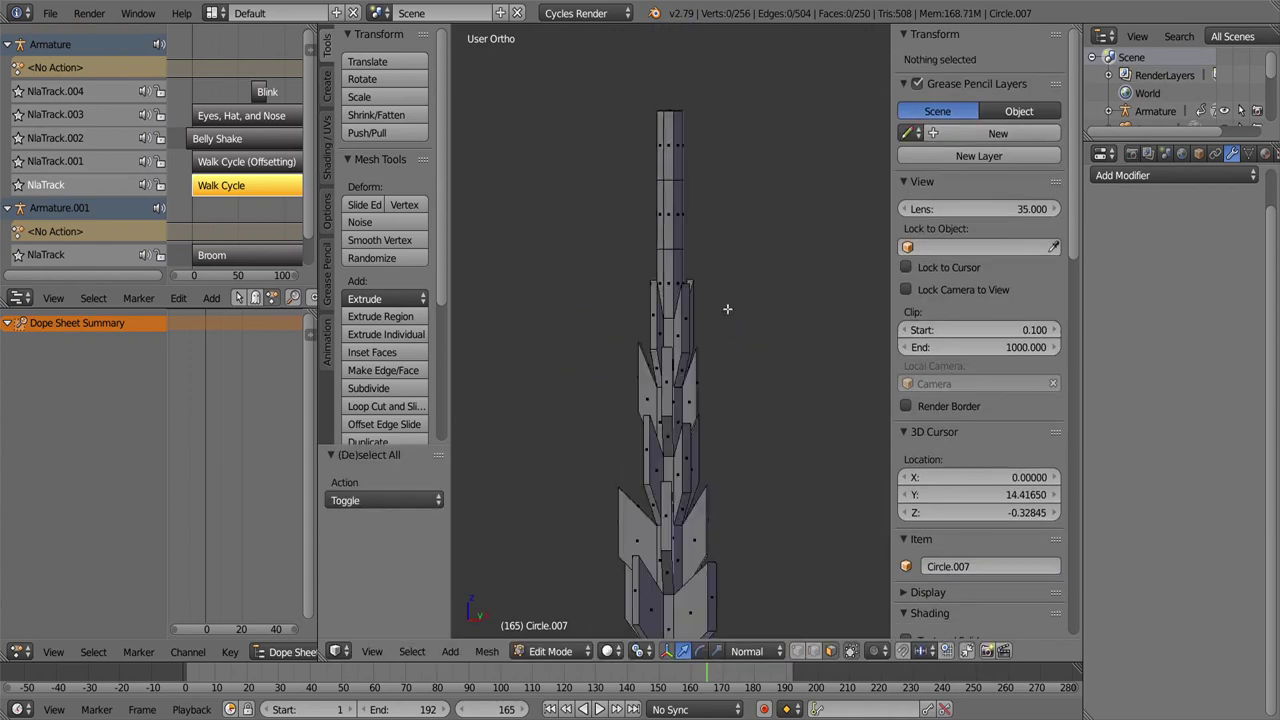
key(e)
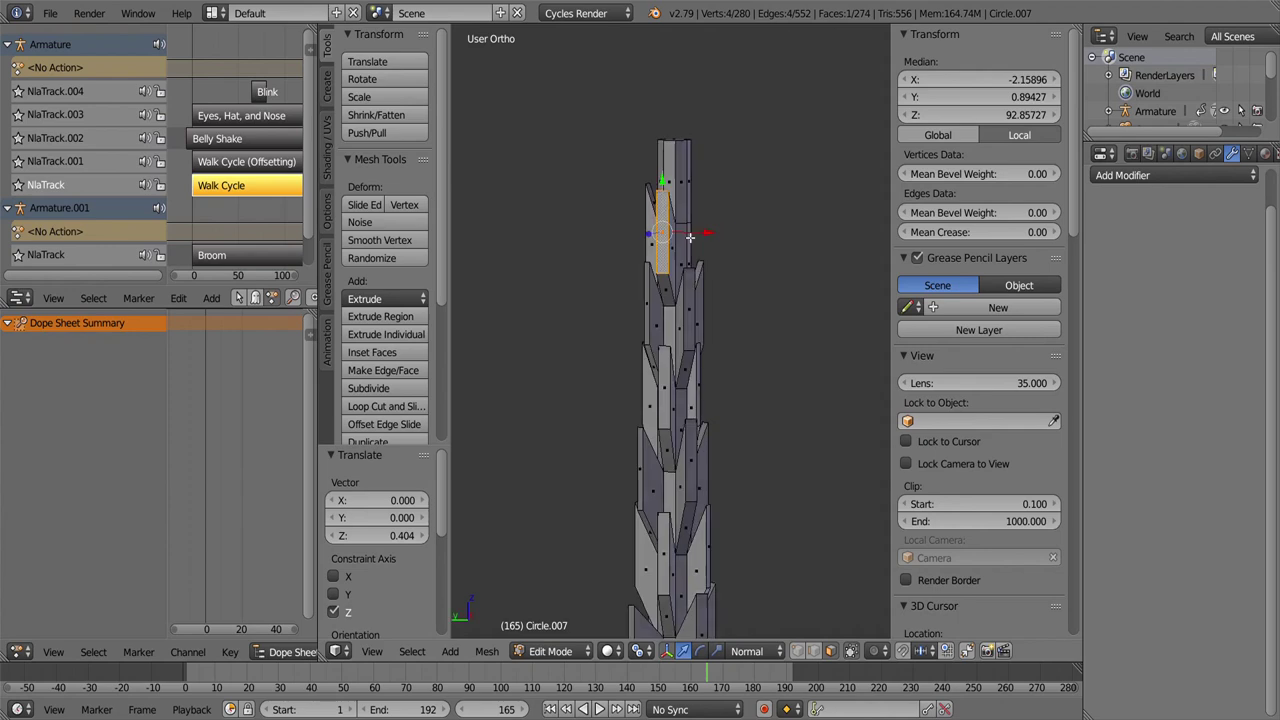
click(700, 213)
scroll(700, 213, down, 2)
key(g)
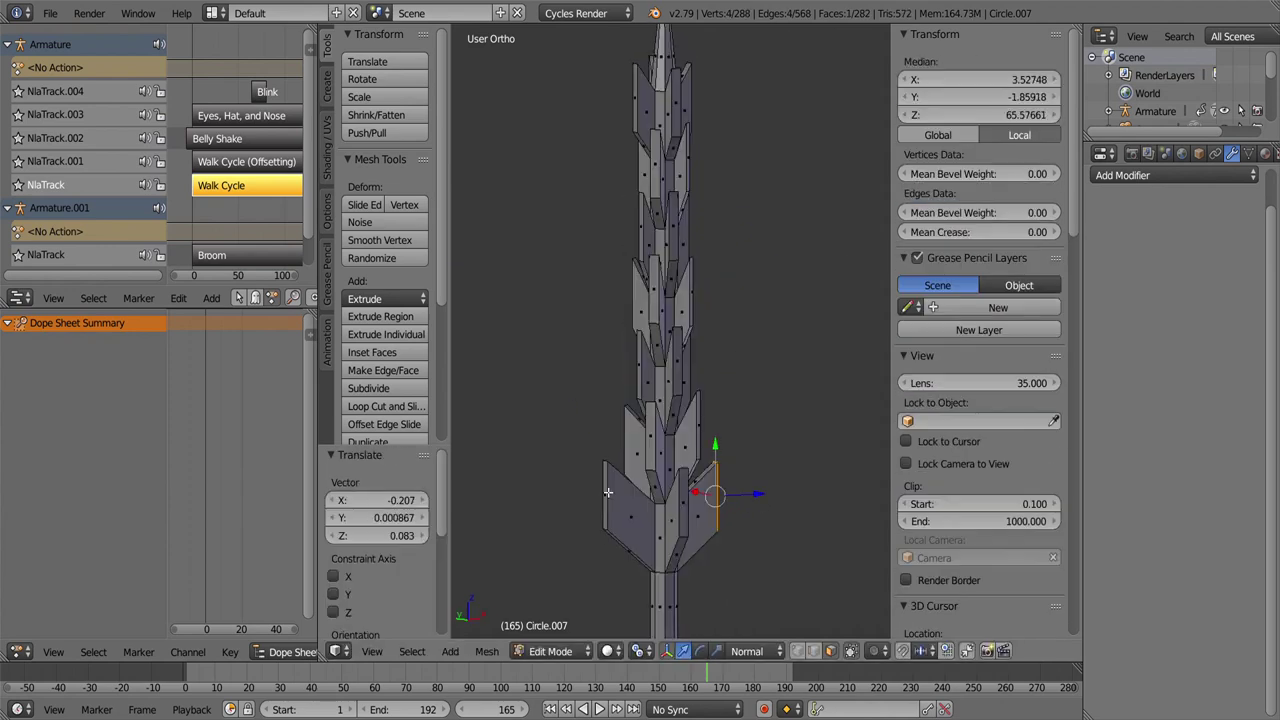
key(ctrl+z)
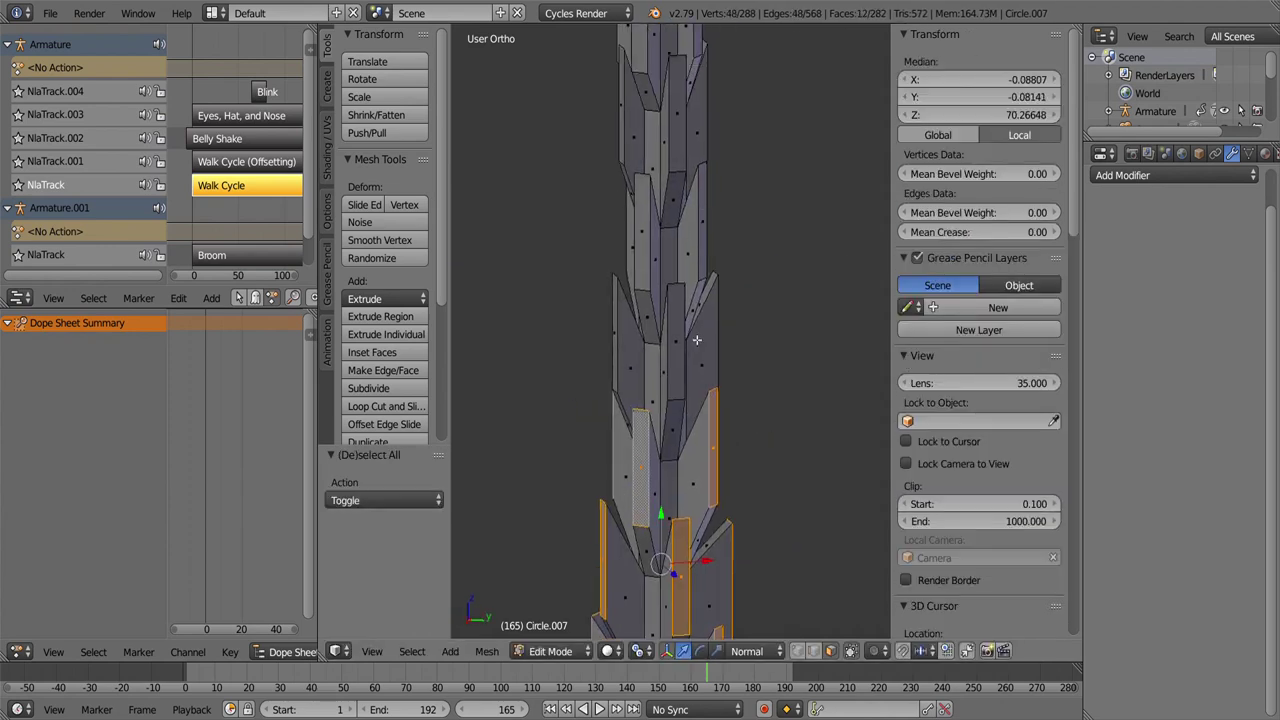
Step: Shape the leaf tips on the stalk, then leave Edit Mode in right side view
mouse_move(673, 430)
middle_down()
mouse_move(576, 296)
mouse_move(663, 249)
middle_up()
key(ctrl+z)
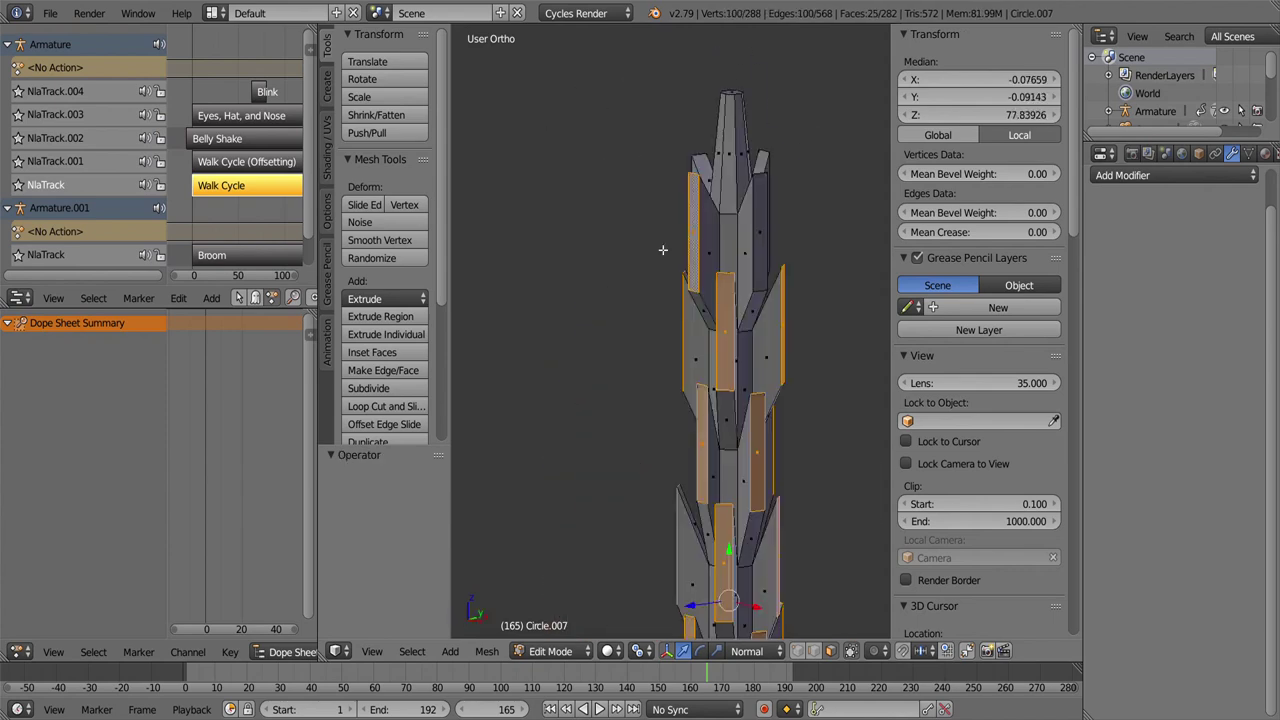
key(ctrl+z)
key(ctrl+z)
key(g)
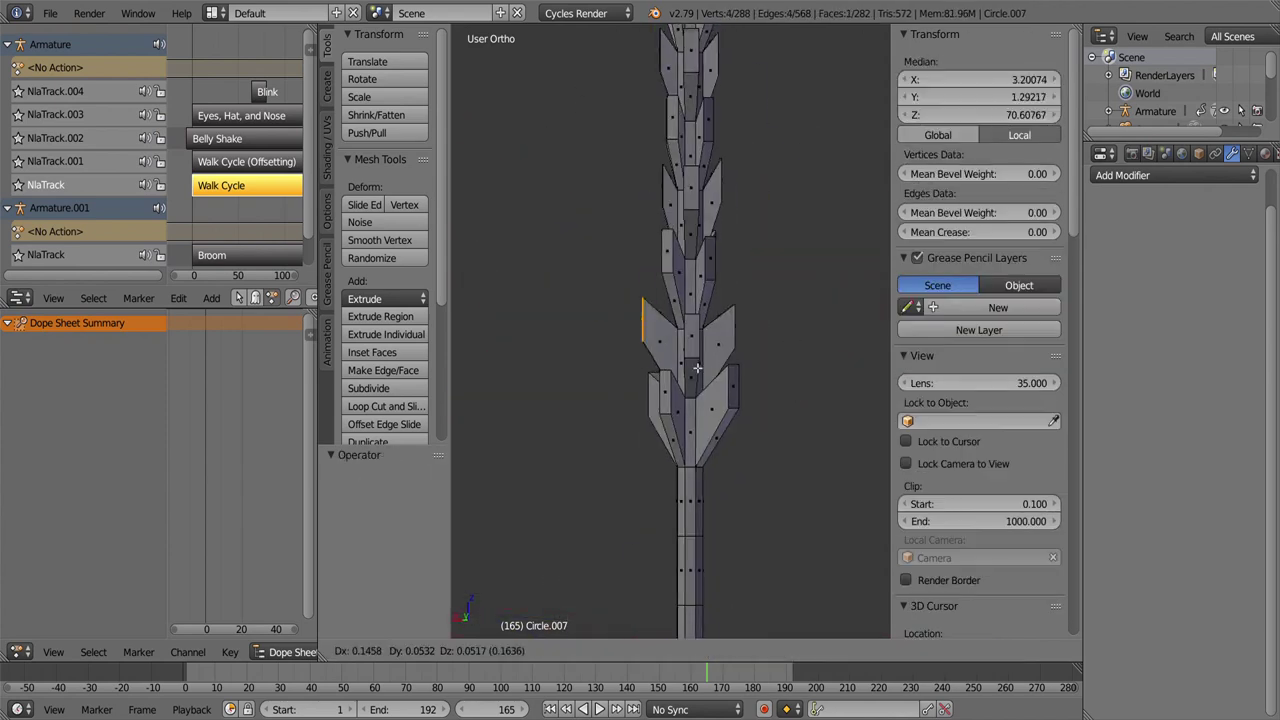
key(ctrl+z)
key(ctrl+z)
key(ctrl+z)
key(ctrl+z)
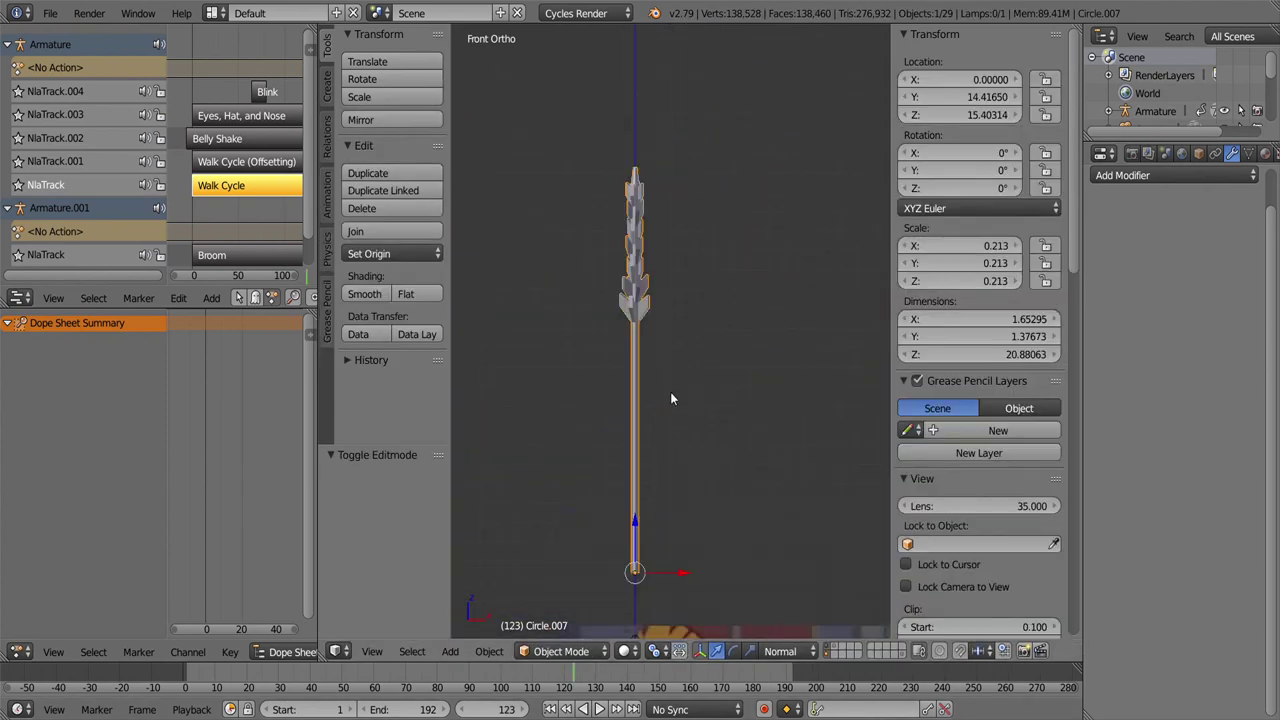
key(KP_3)
key(KP_Decimal)
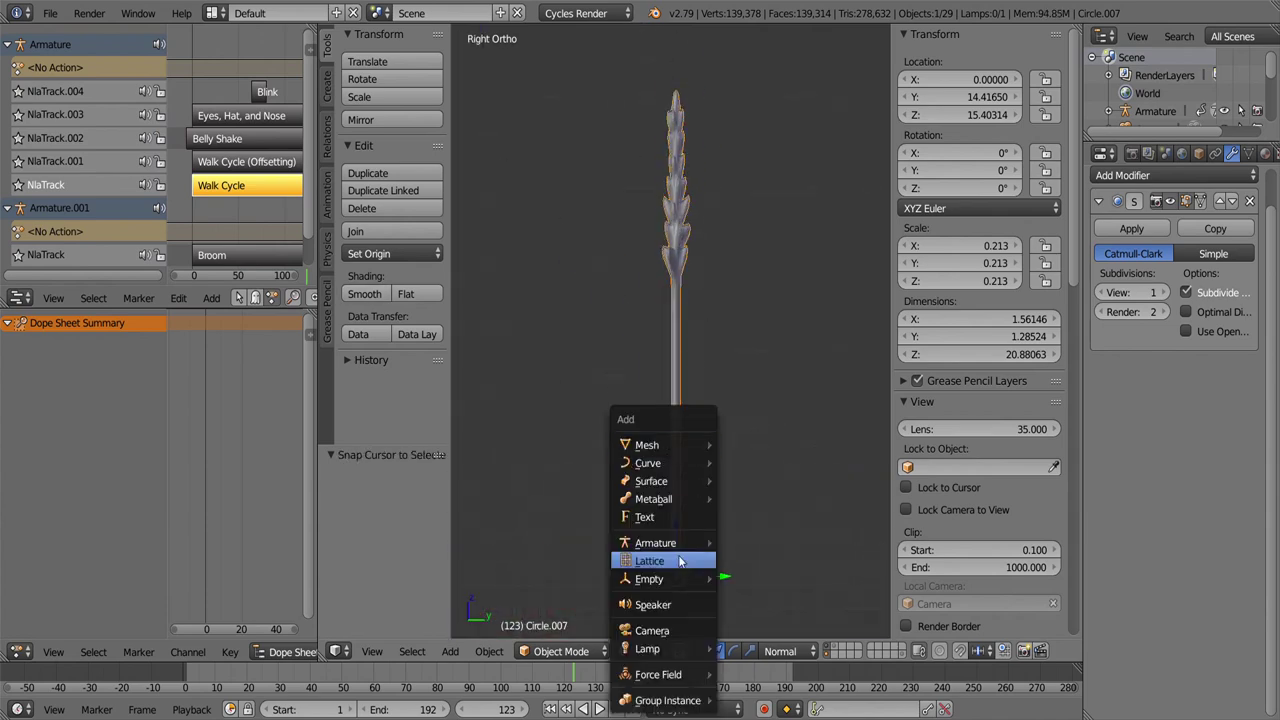
Step: Add an armature with a subdivided bone chain for the stalk, parented with Keep Offset
click(655, 543)
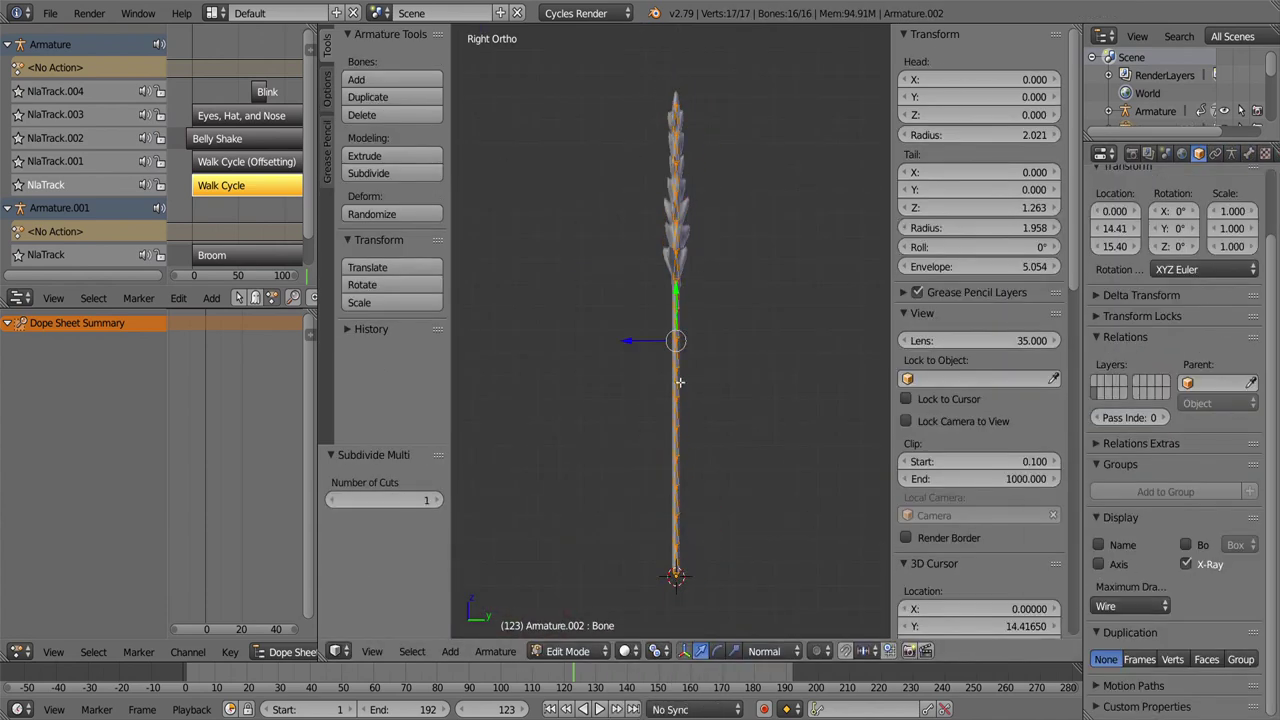
key(ctrl+z)
key(ctrl+z)
key(ctrl+z)
key(ctrl+z)
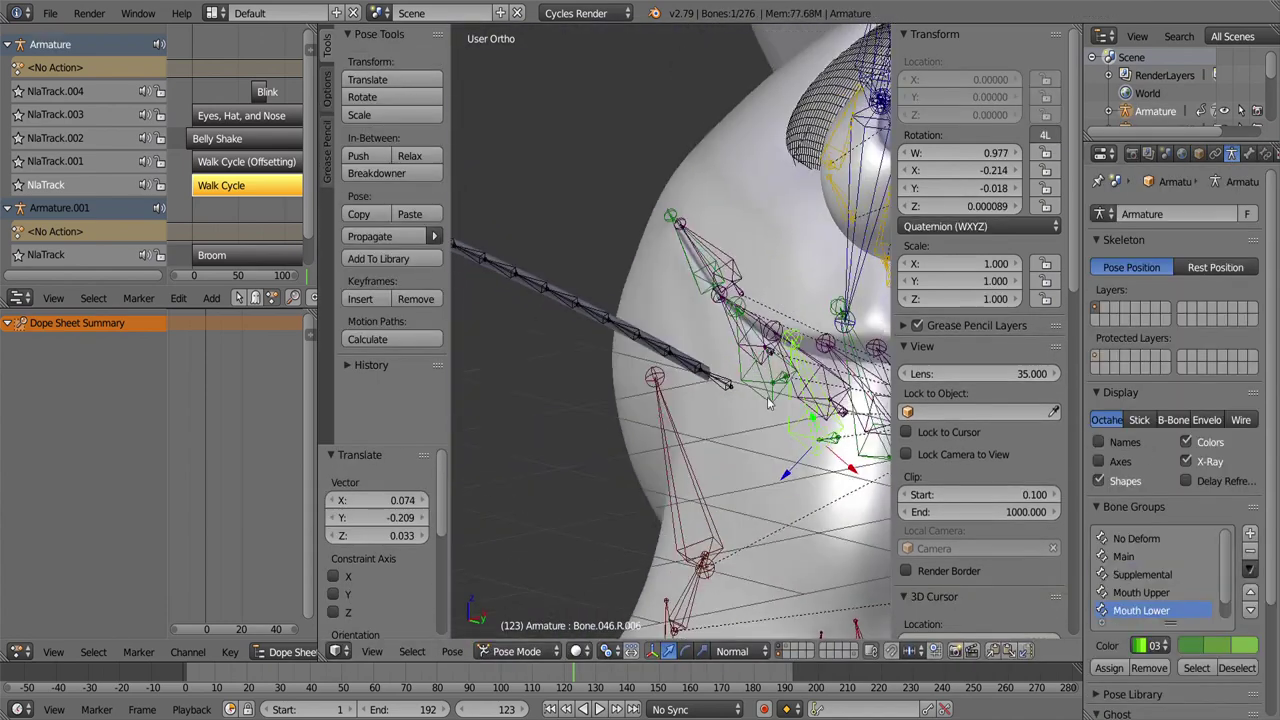
key(ctrl+z)
key(ctrl+z)
key(ctrl+z)
key(ctrl+z)
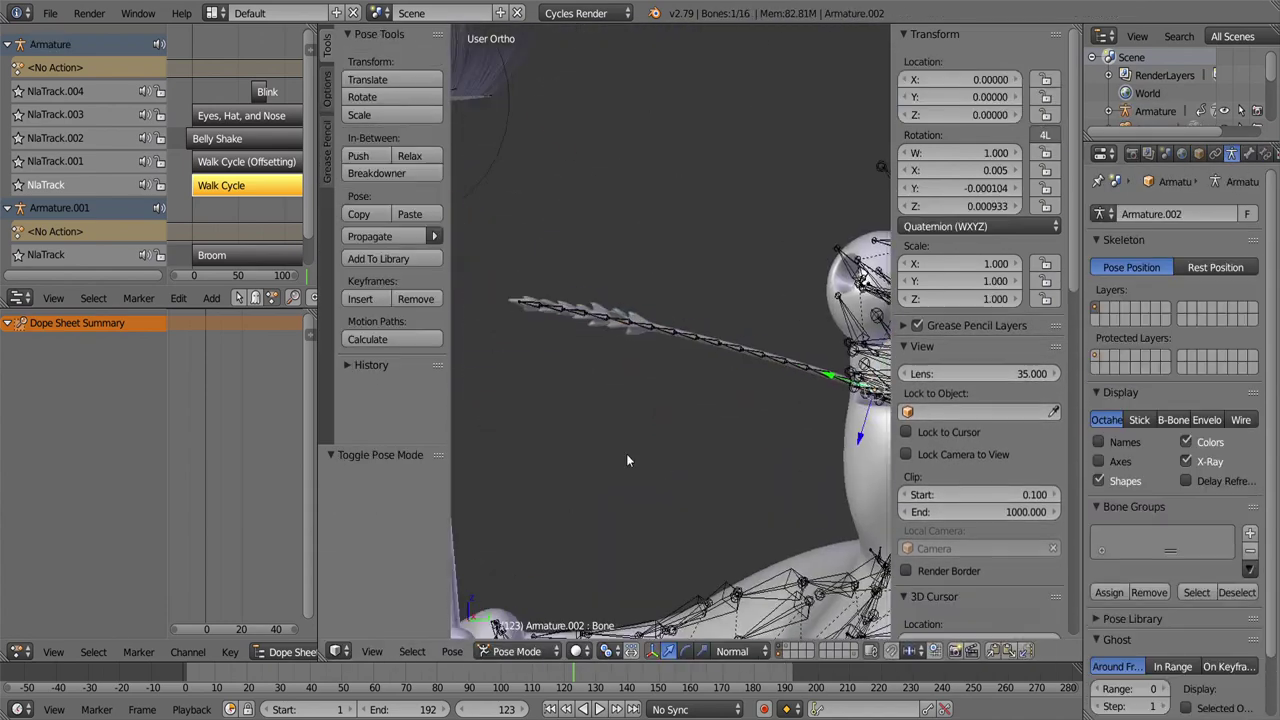
scroll(535, 313, down, 2)
click(519, 610)
scroll(803, 446, down, 2)
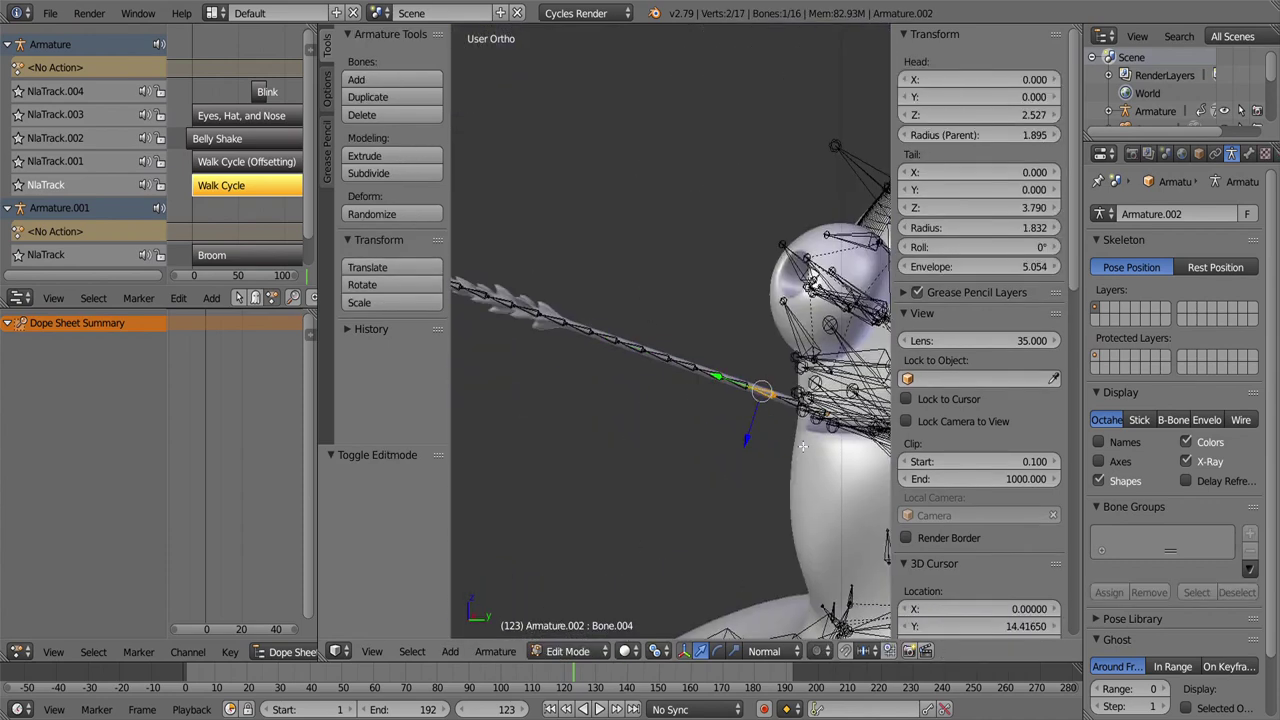
key(shift+d)
key(ctrl+p)
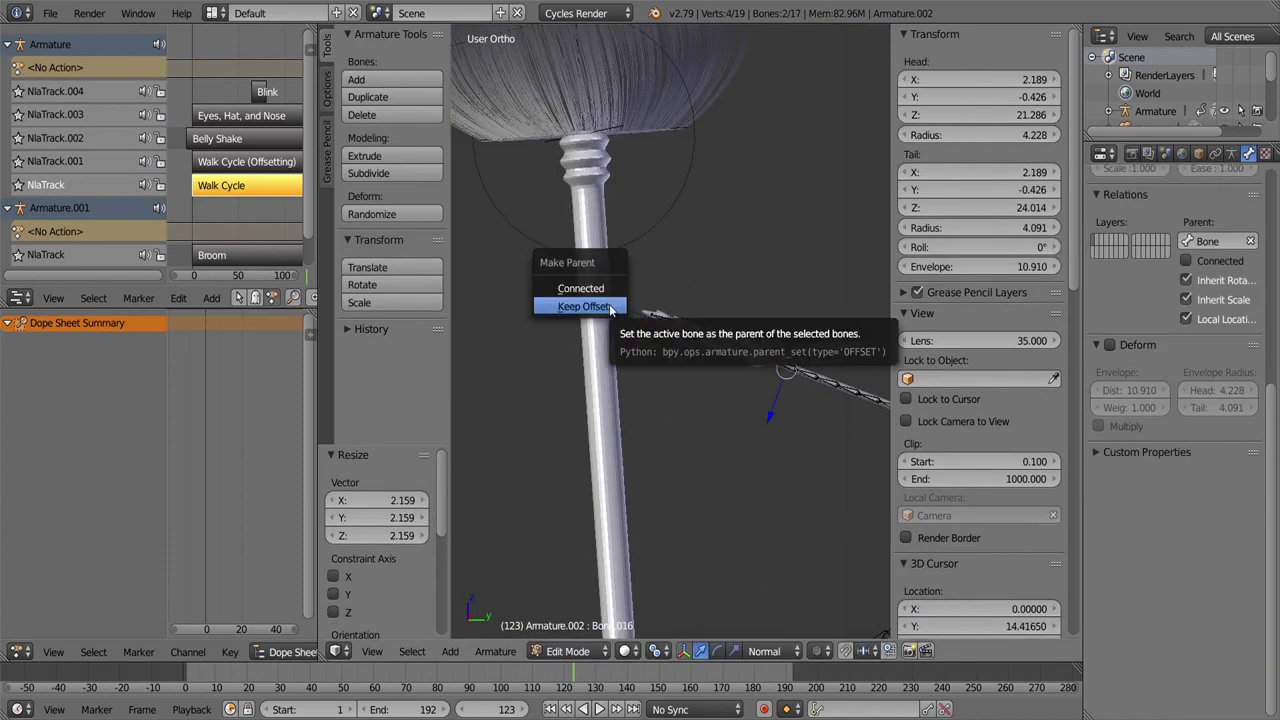
click(580, 286)
Step: Put the stalk armature in Pose Mode, then select and frame Circle.007 in the rendered preview
click(567, 651)
click(572, 587)
key(ctrl+Tab)
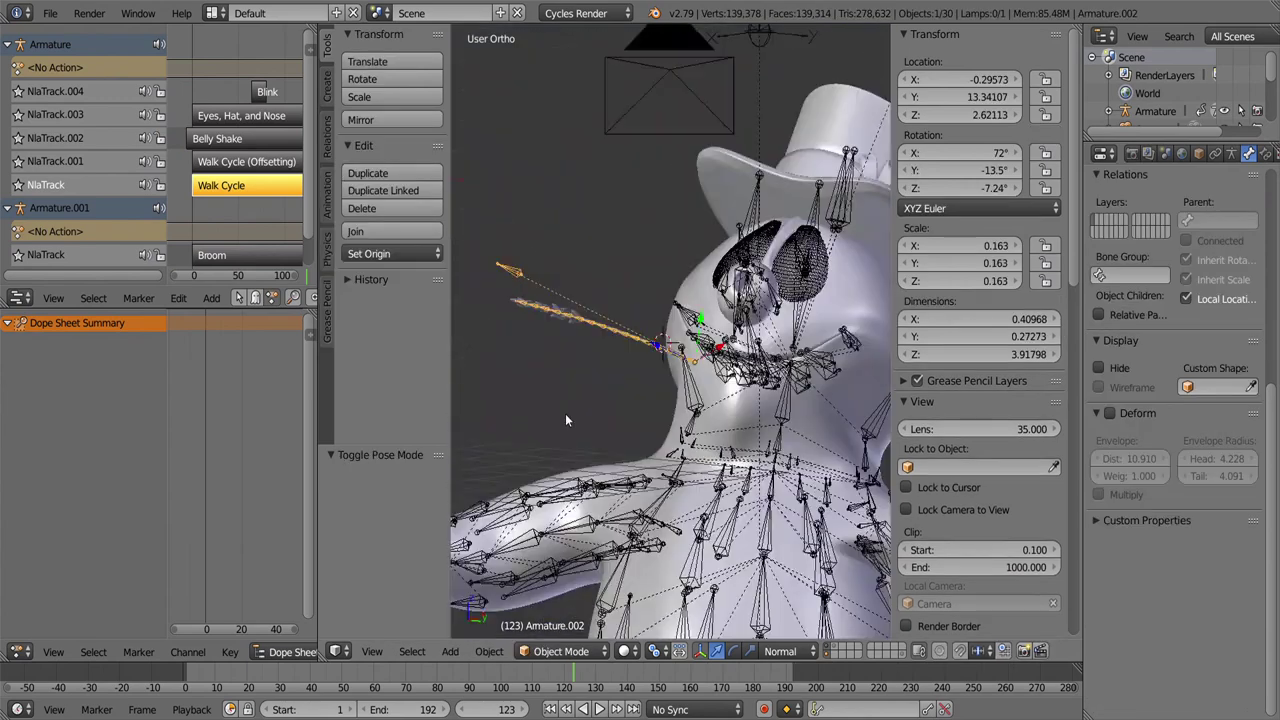
key(shift+z)
key(shift+z)
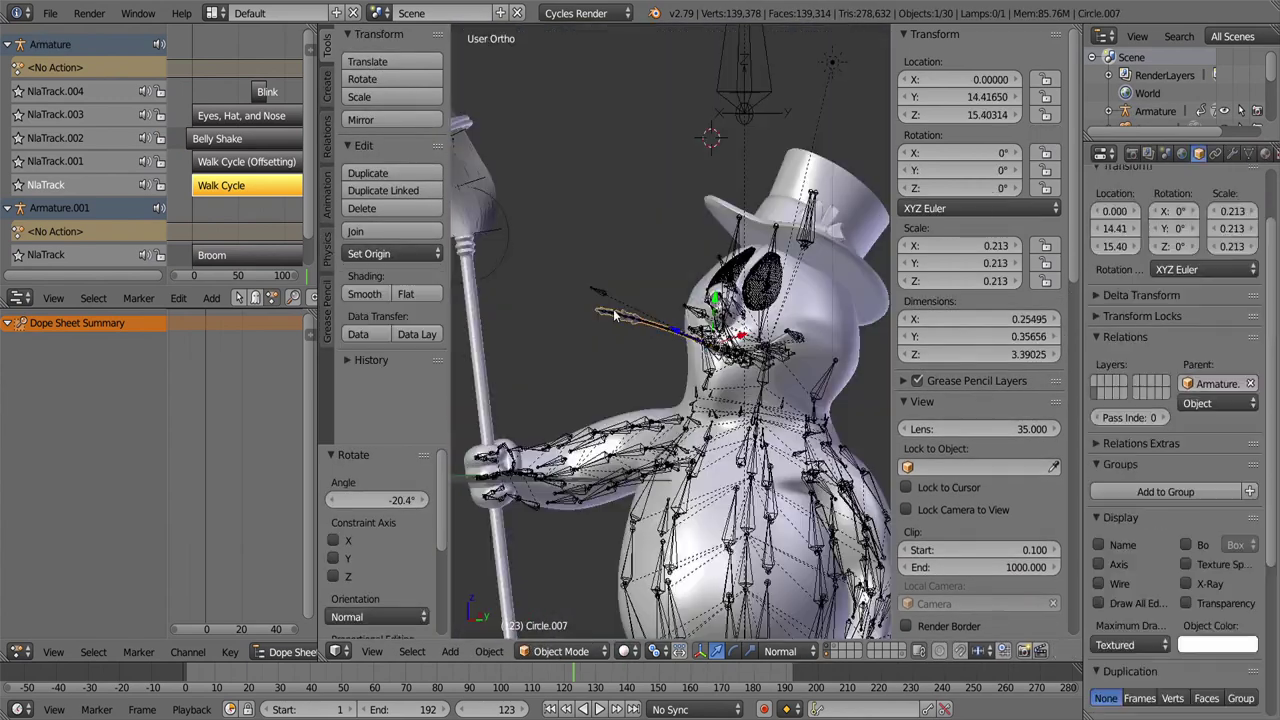
right_click(640, 325)
key(KP_Decimal)
key(shift+z)
Step: Show Circle.007's material nodes and its UV layout over the texture
key(shift+F3)
key(Tab)
key(a)
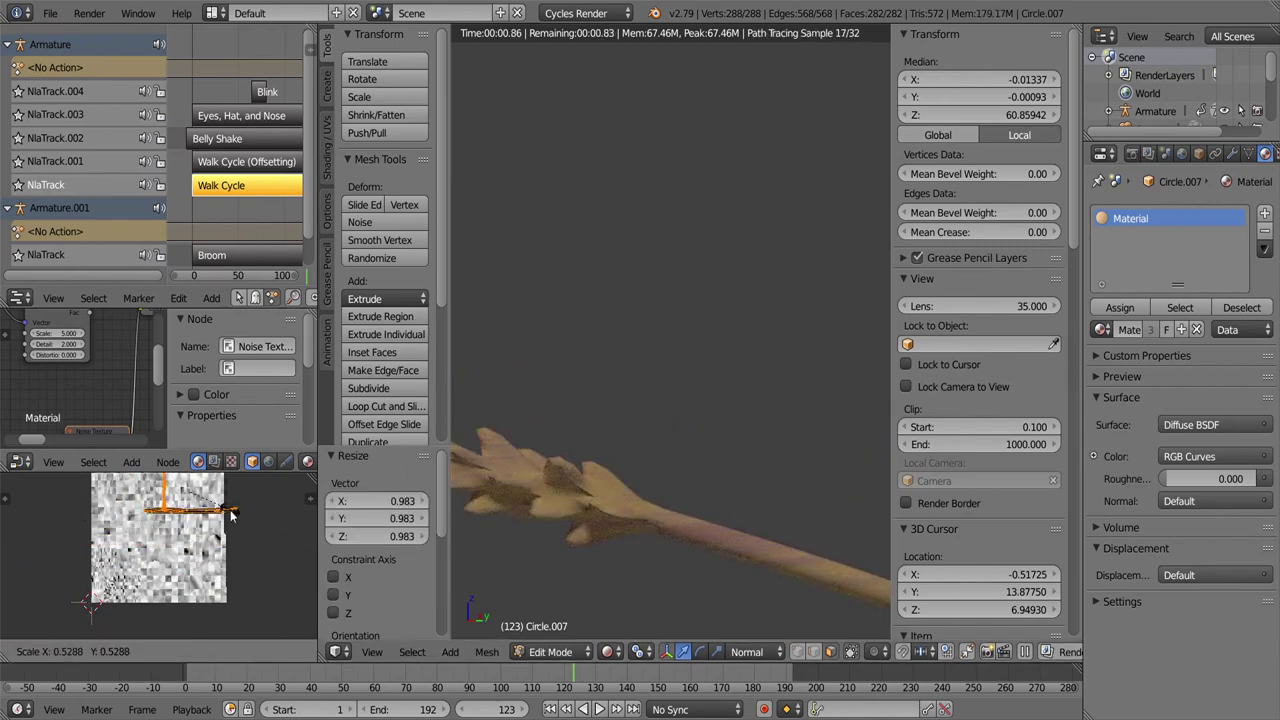
Step: Key Armature.002's stalk bone pose and play the animation back through frame 96
key(KP_Divide)
key(Tab)
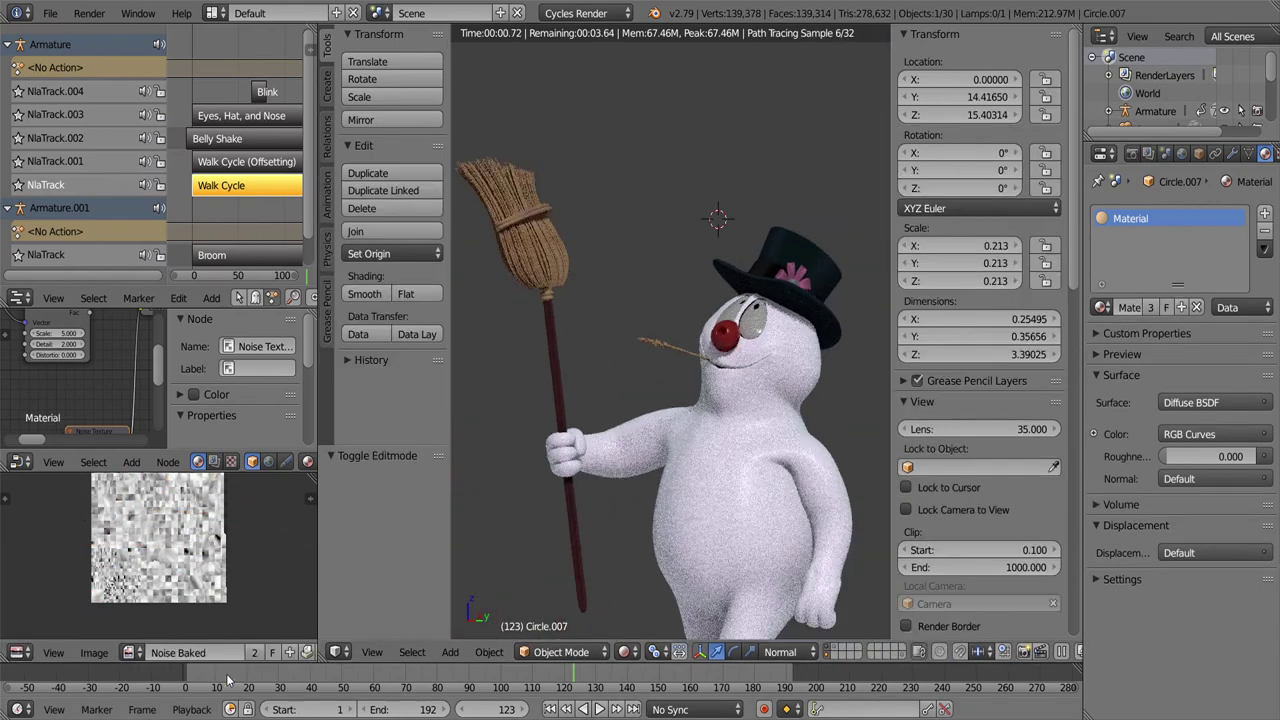
click(518, 680)
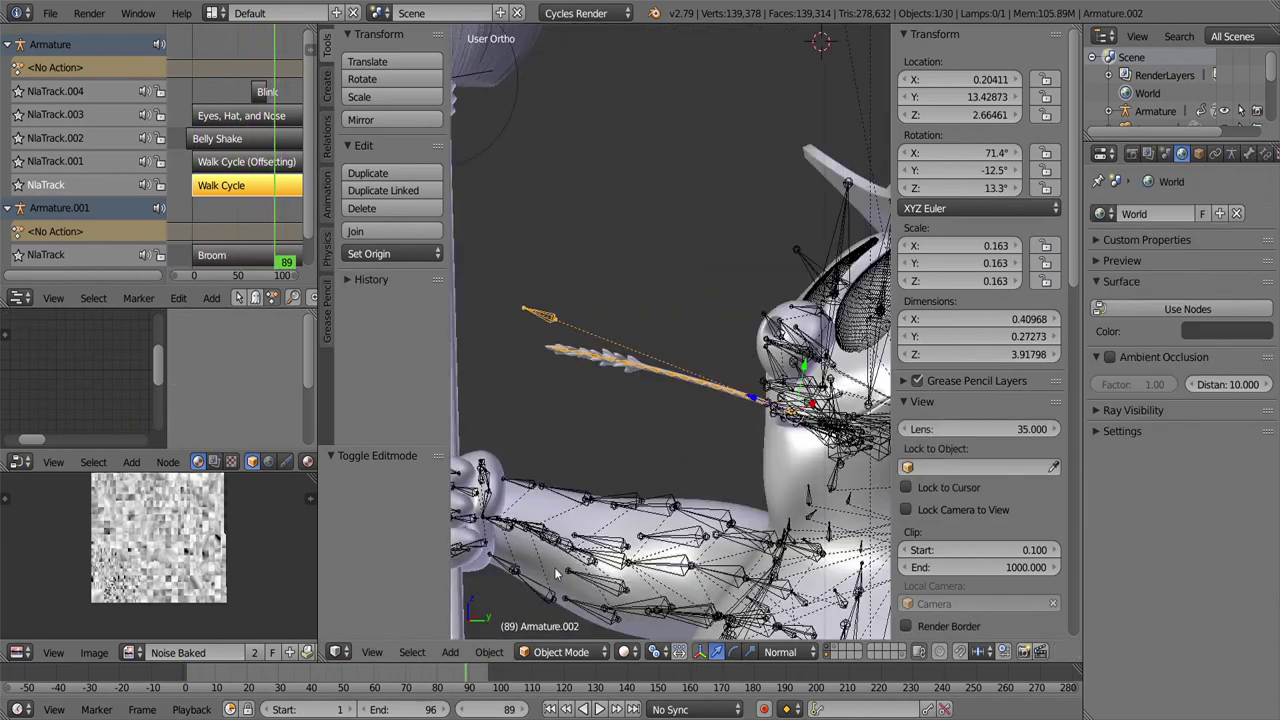
key(i)
click(548, 397)
key(alt+a)
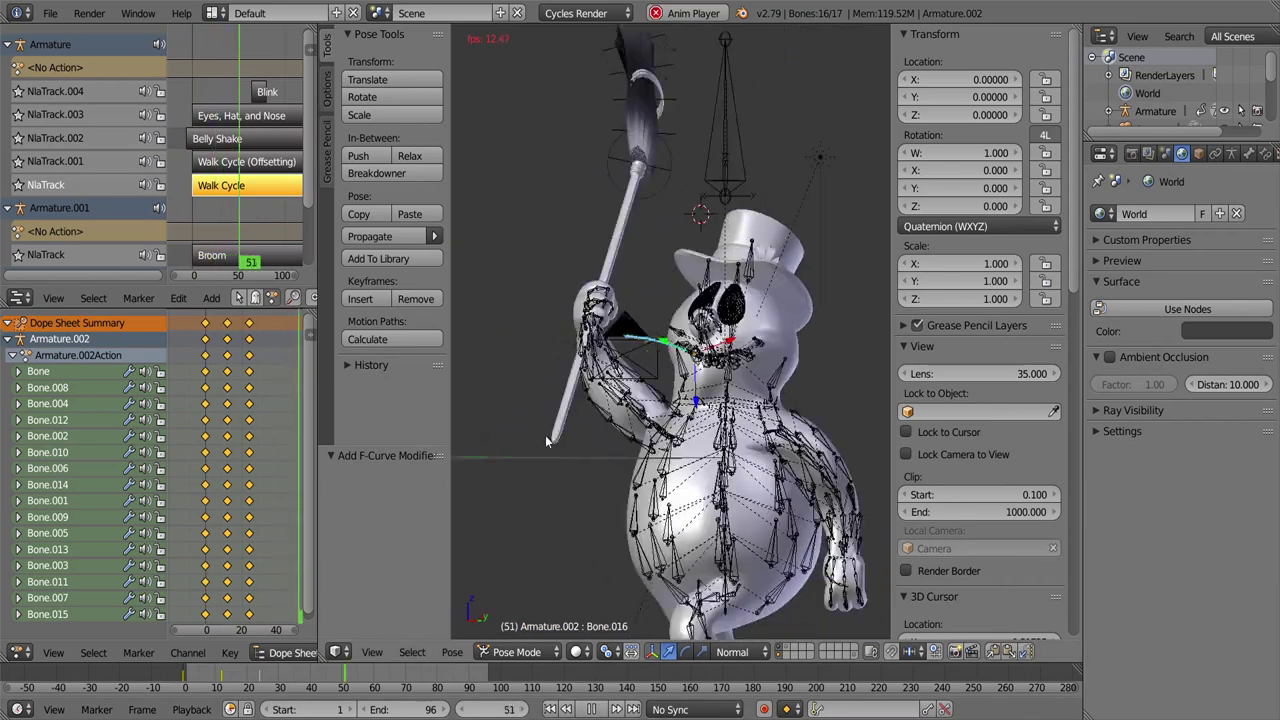
Step: Shift Bone.015's and the other bones' keys five frames earlier, then push the stalk action into an NLA strip
click(199, 540)
drag(199, 540, 204, 512)
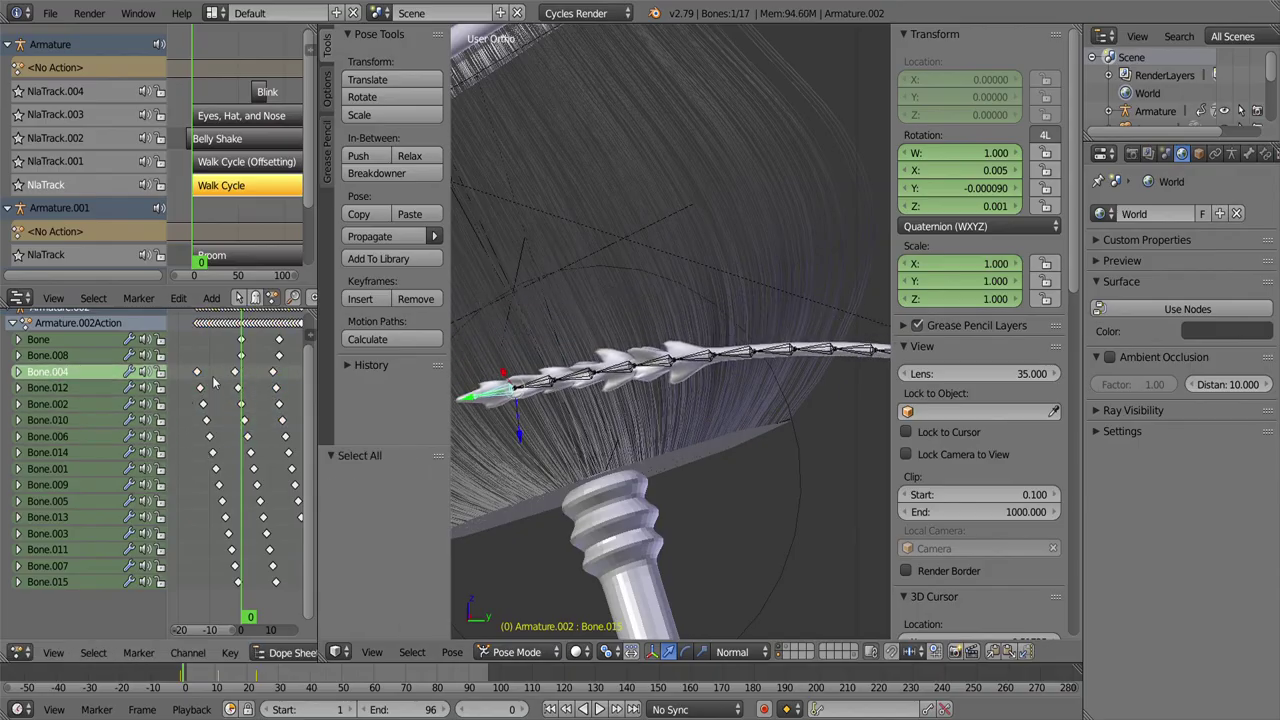
drag(182, 372, 240, 483)
key(alt+a)
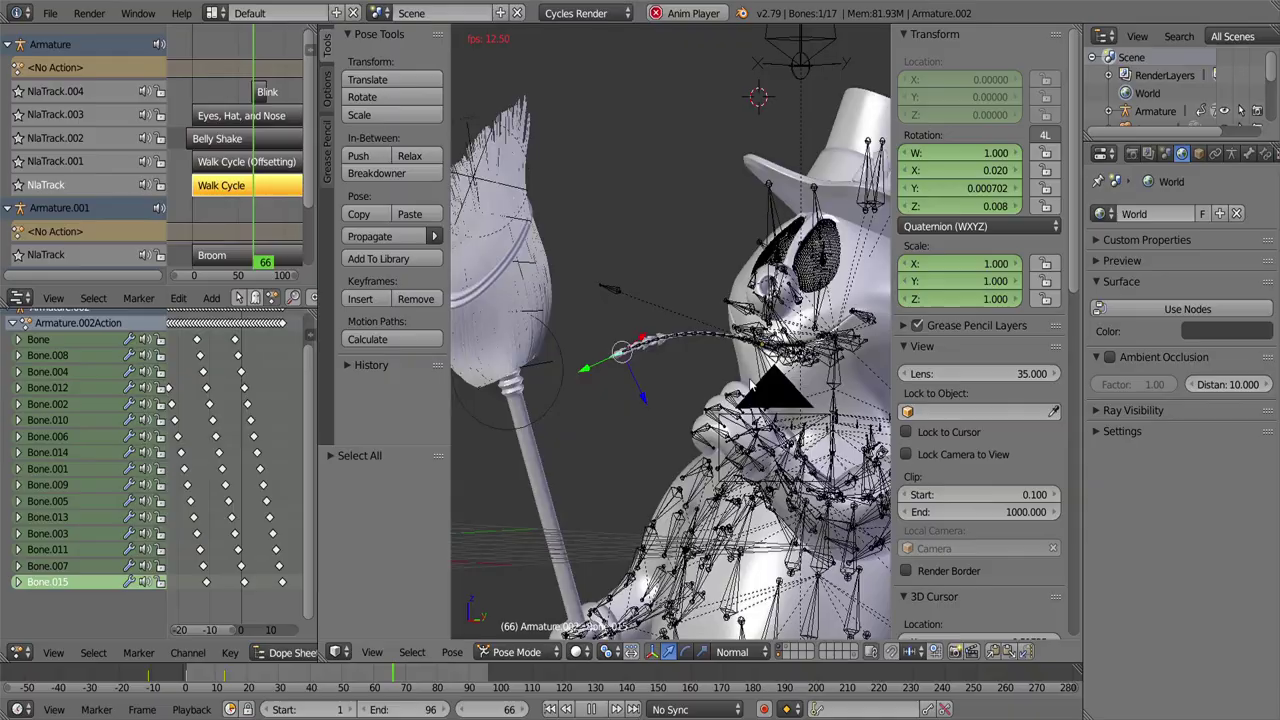
click(178, 298)
click(230, 681)
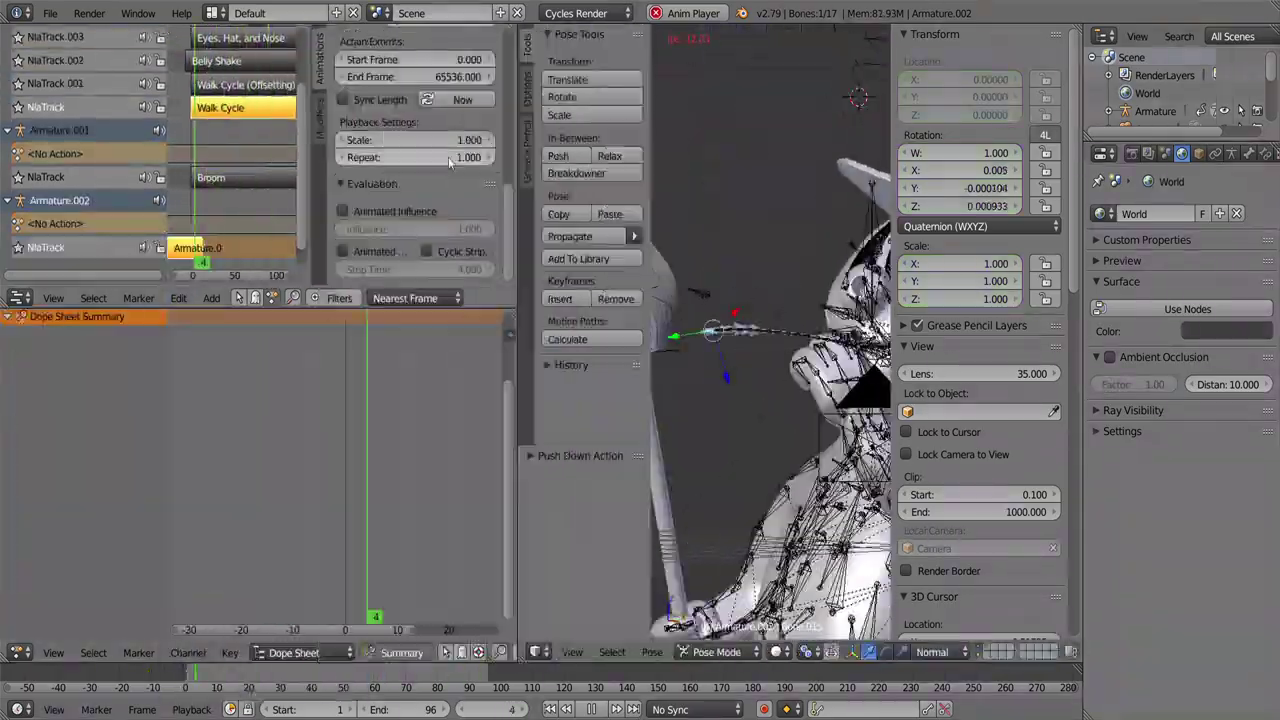
Step: Set the stalk strip's playback scale to 0.667
scroll(411, 107, up, 3)
scroll(400, 140, down, 3)
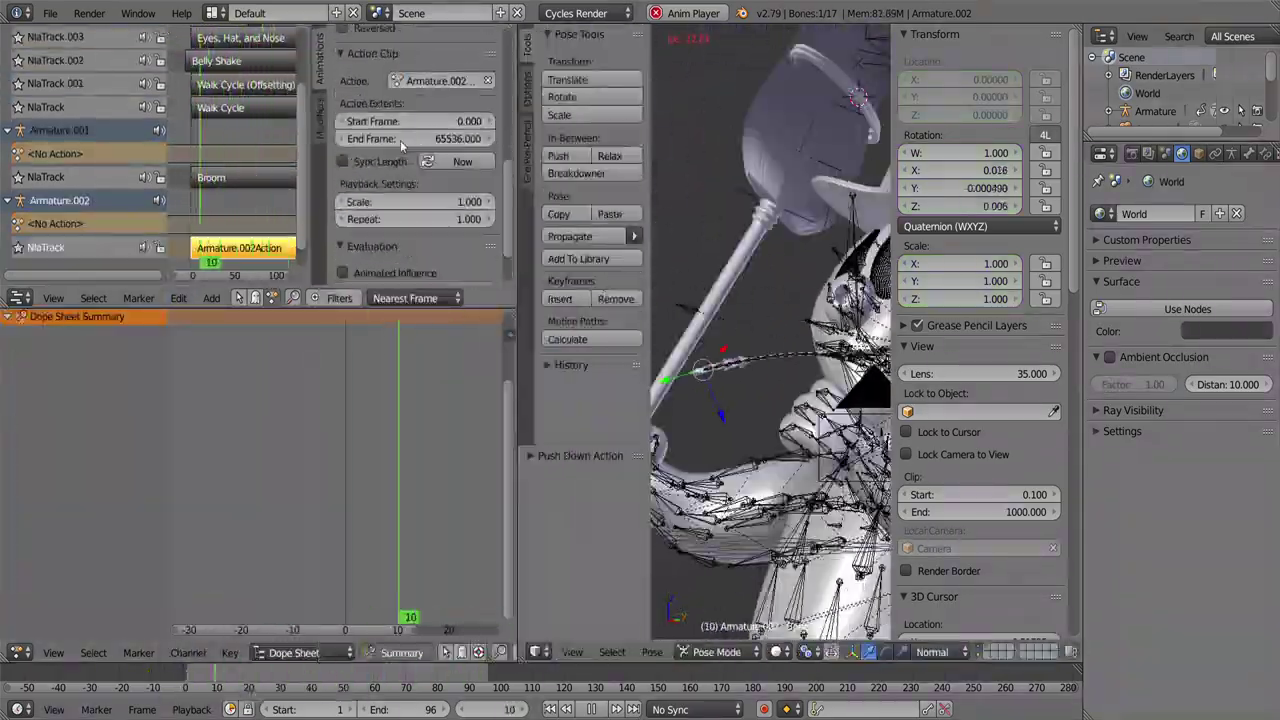
text(0.667)
key(Return)
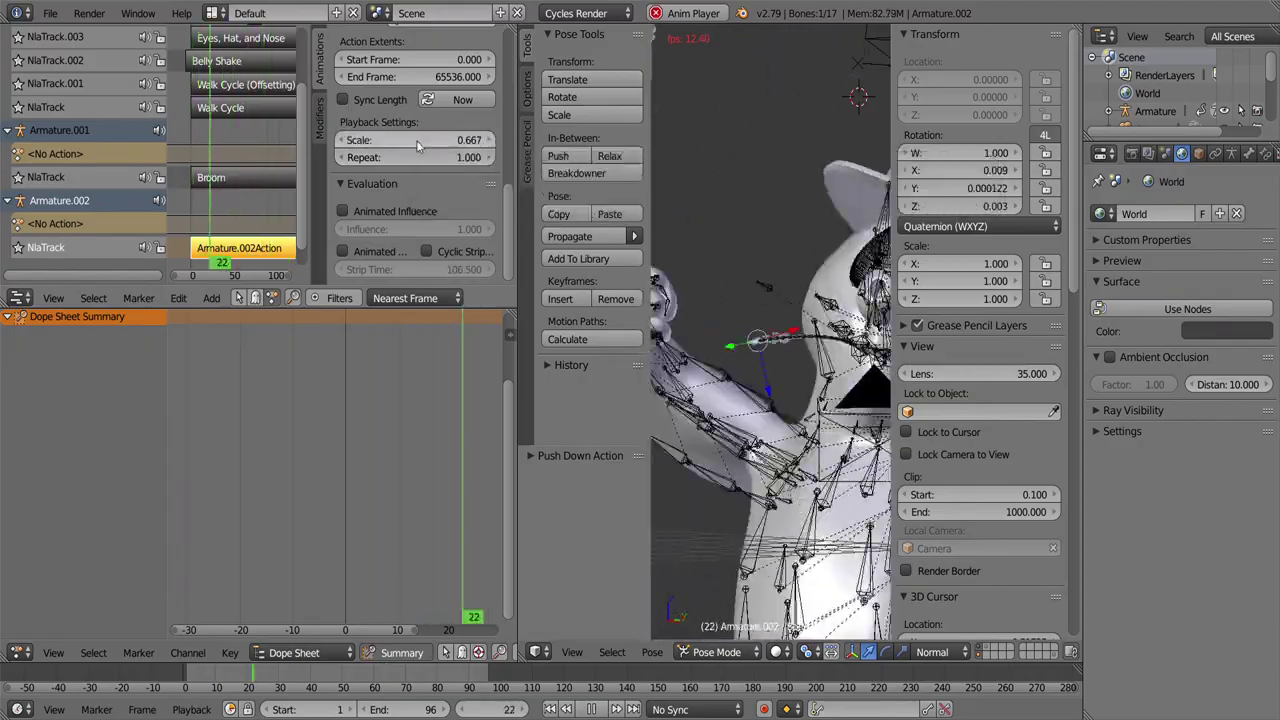
click(422, 140)
text(0.667)
key(Return)
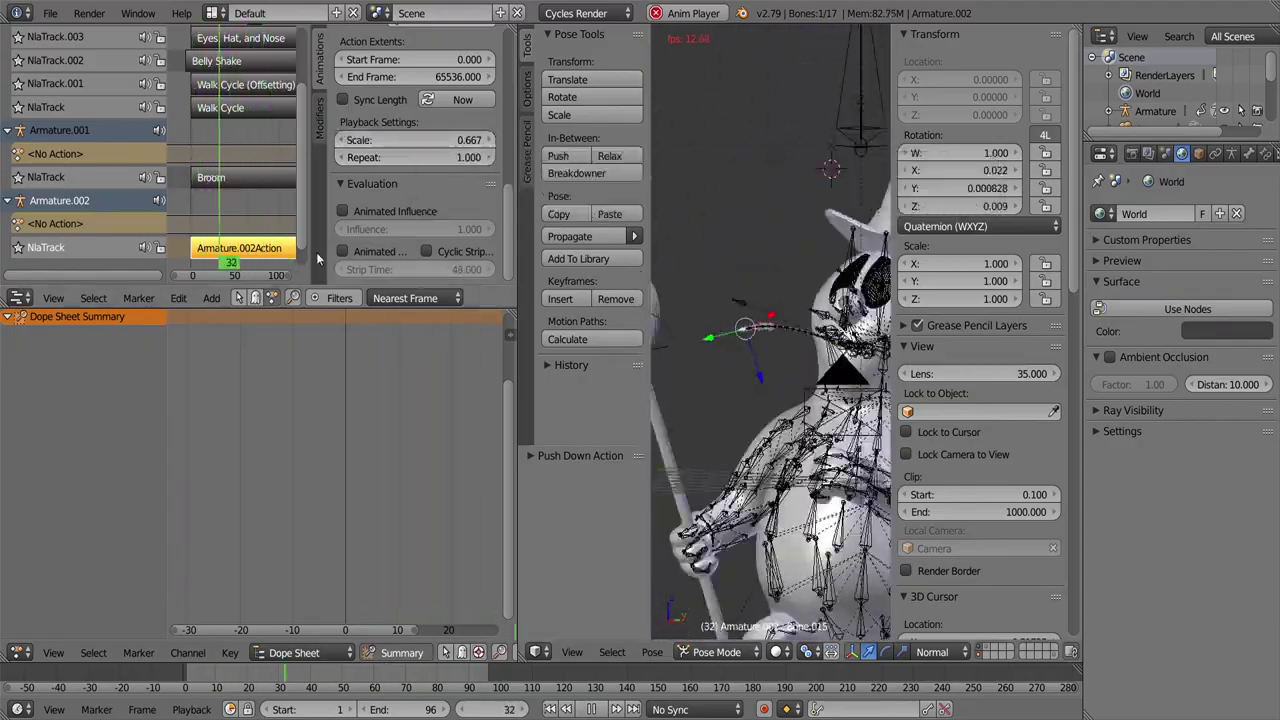
Step: Rename the strip 'Straw in Mouth', then select the Eyes, Hat, and Nose strip
scroll(357, 92, up, 8)
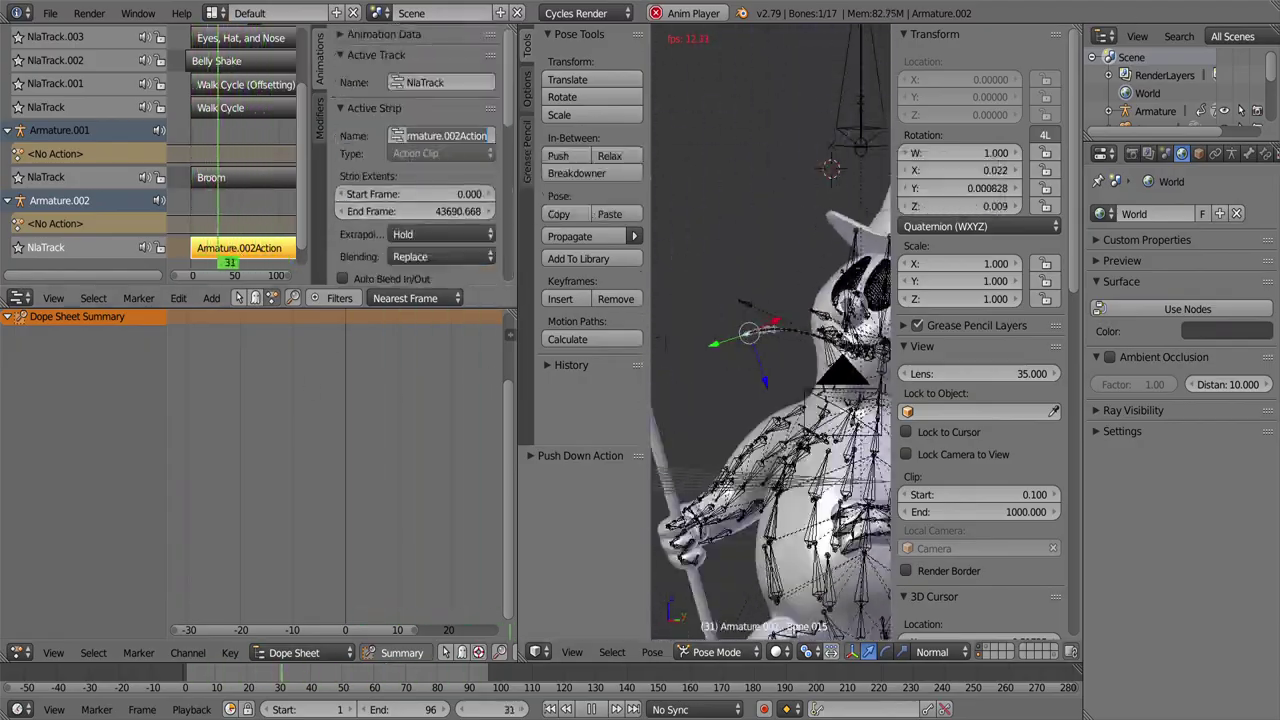
text(Straw in Mouth)
key(Return)
key(KP_0)
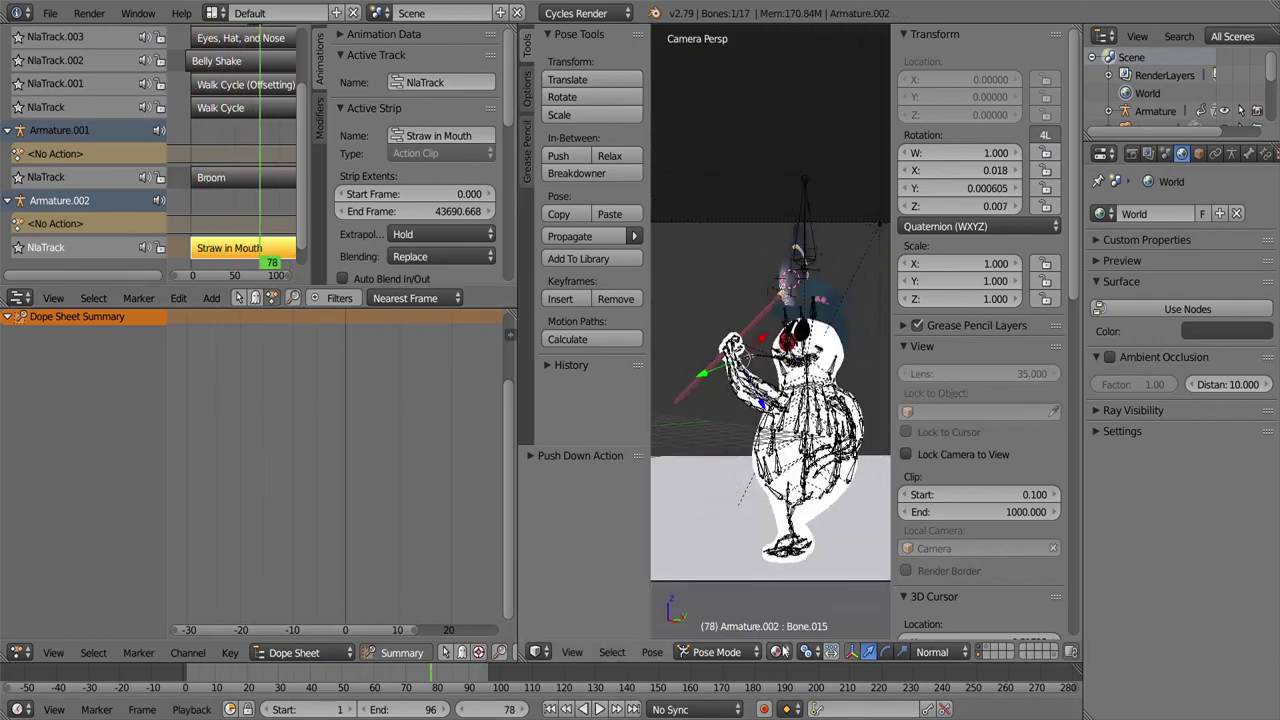
click(240, 37)
scroll(100, 150, up, 2)
click(178, 298)
Step: Key LocRotScale on the eye bones, rotate them at a later frame and key again
click(265, 686)
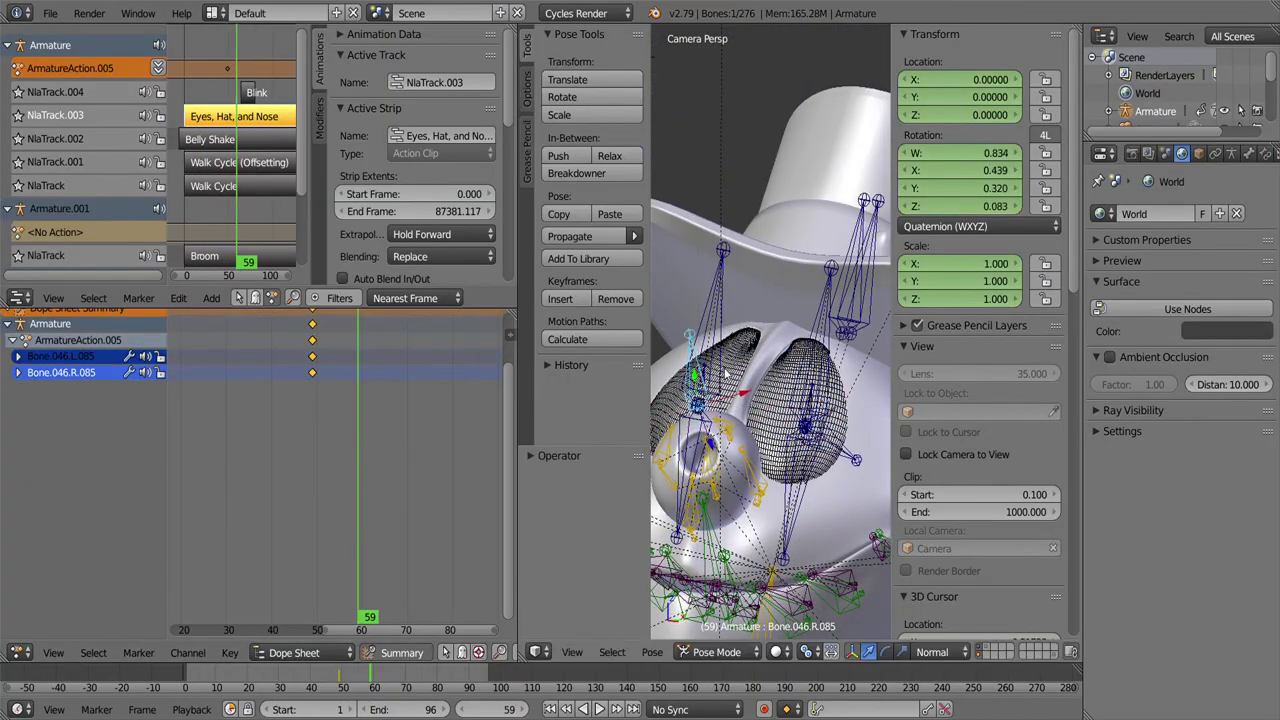
click(785, 651)
click(815, 590)
key(i)
click(853, 472)
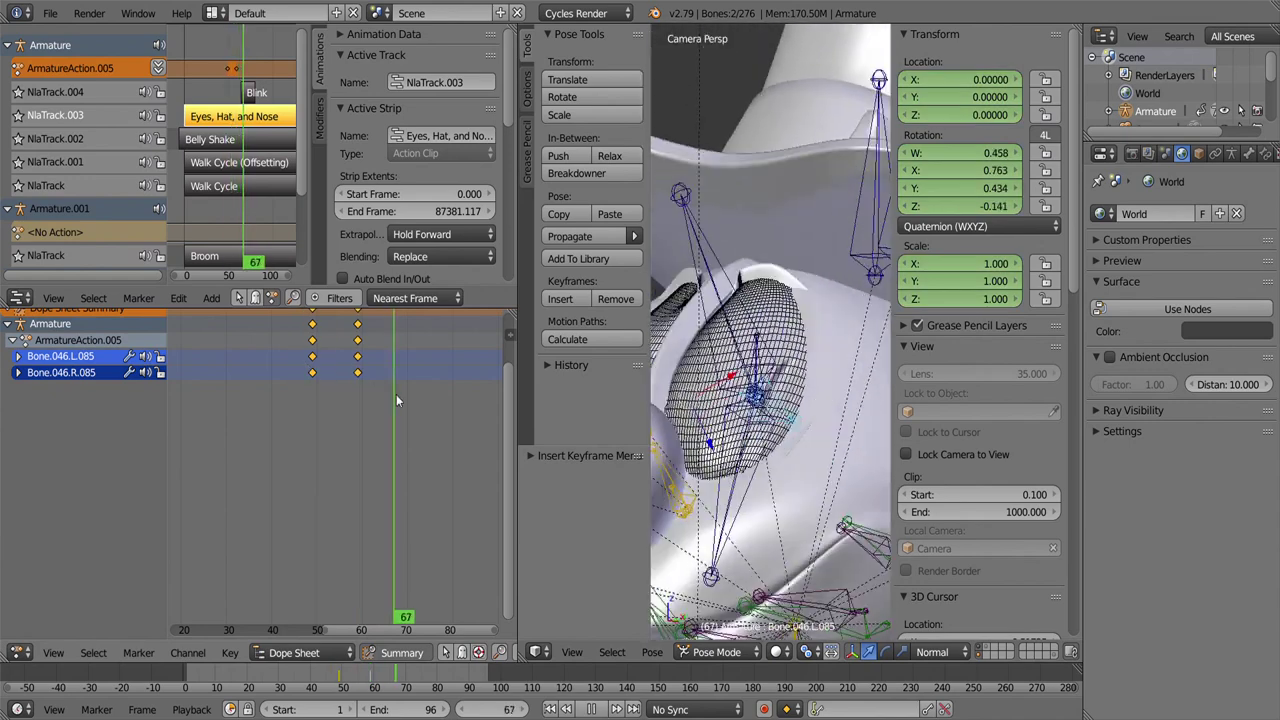
key(alt+a)
click(705, 470)
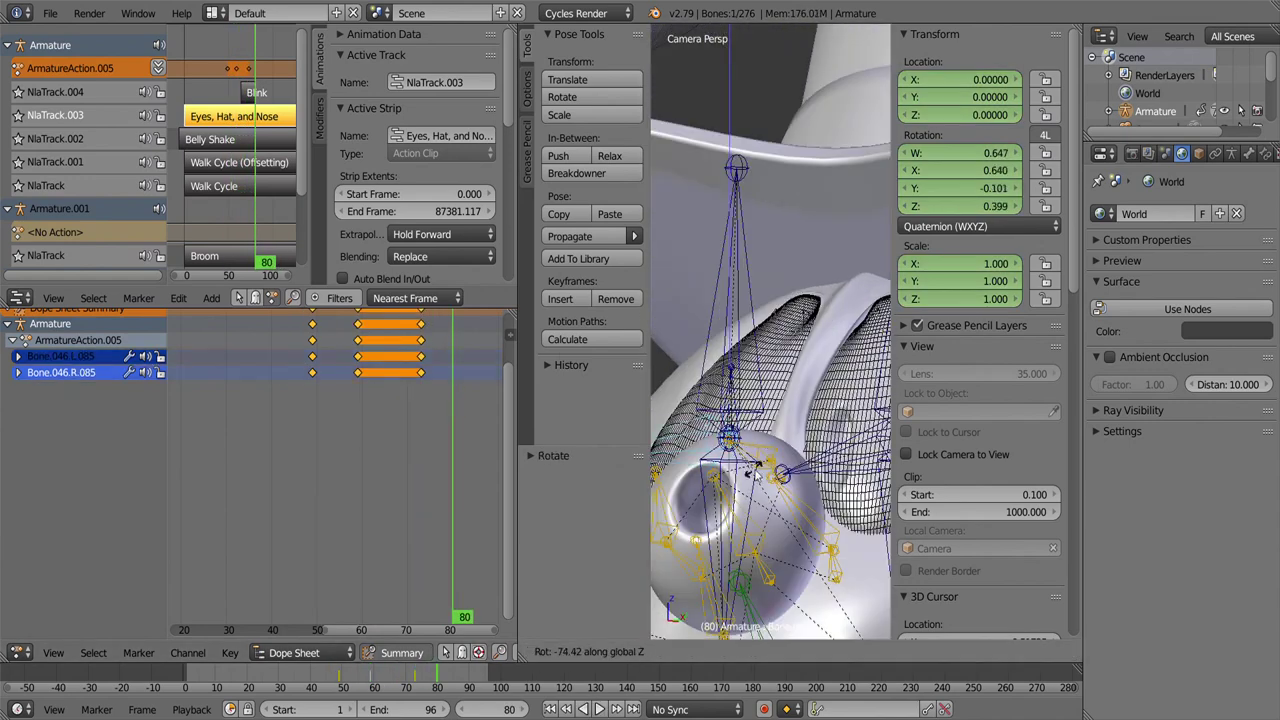
key(i)
Step: Duplicate the eye keyframes later in time and play back the eye animation
key(shift+d)
click(457, 400)
scroll(457, 400, down, 2)
key(alt+a)
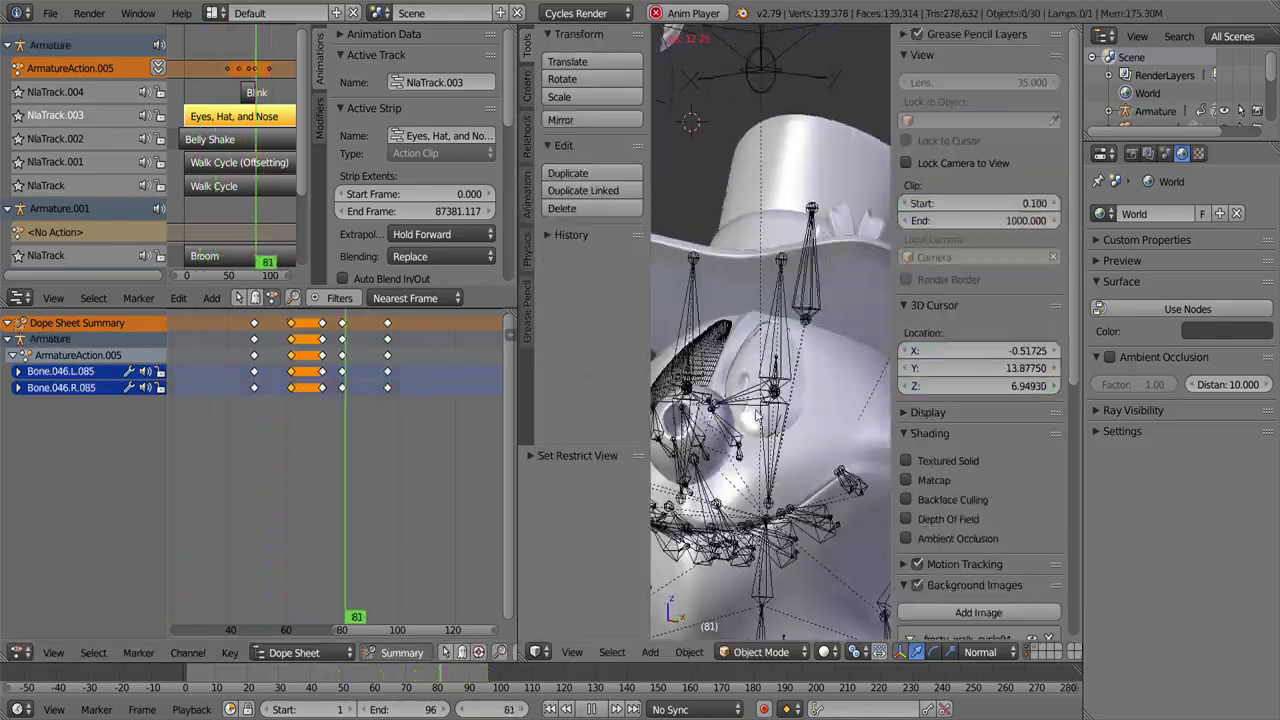
key(alt+a)
Step: Push the eye action down as the Eye Variety strip spanning frames 48–96
key(ctrl+Tab)
key(alt+a)
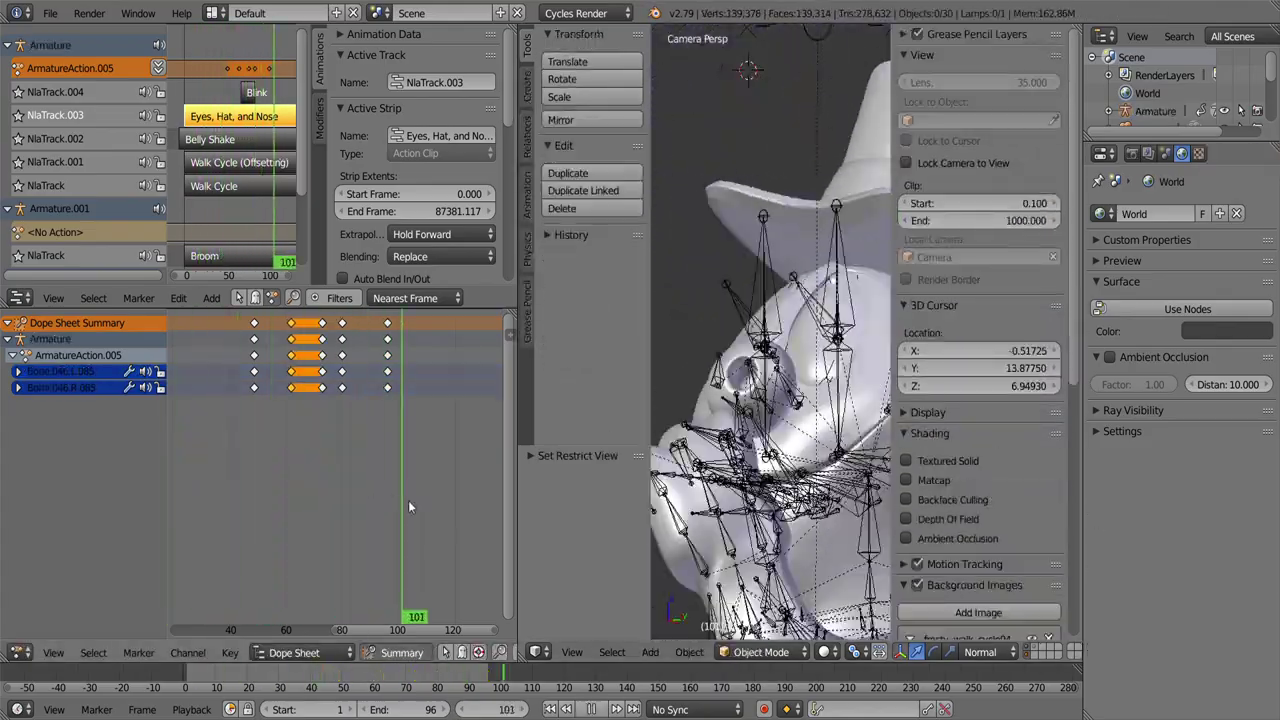
key(alt+z)
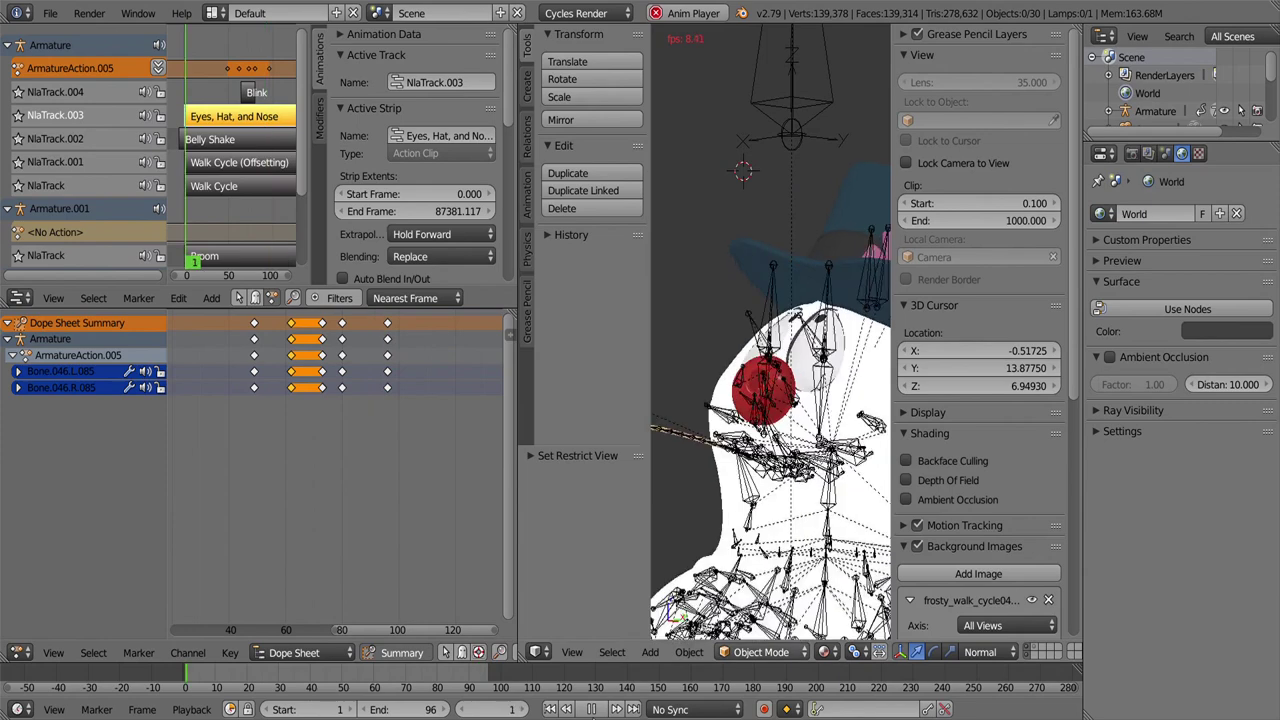
key(alt+a)
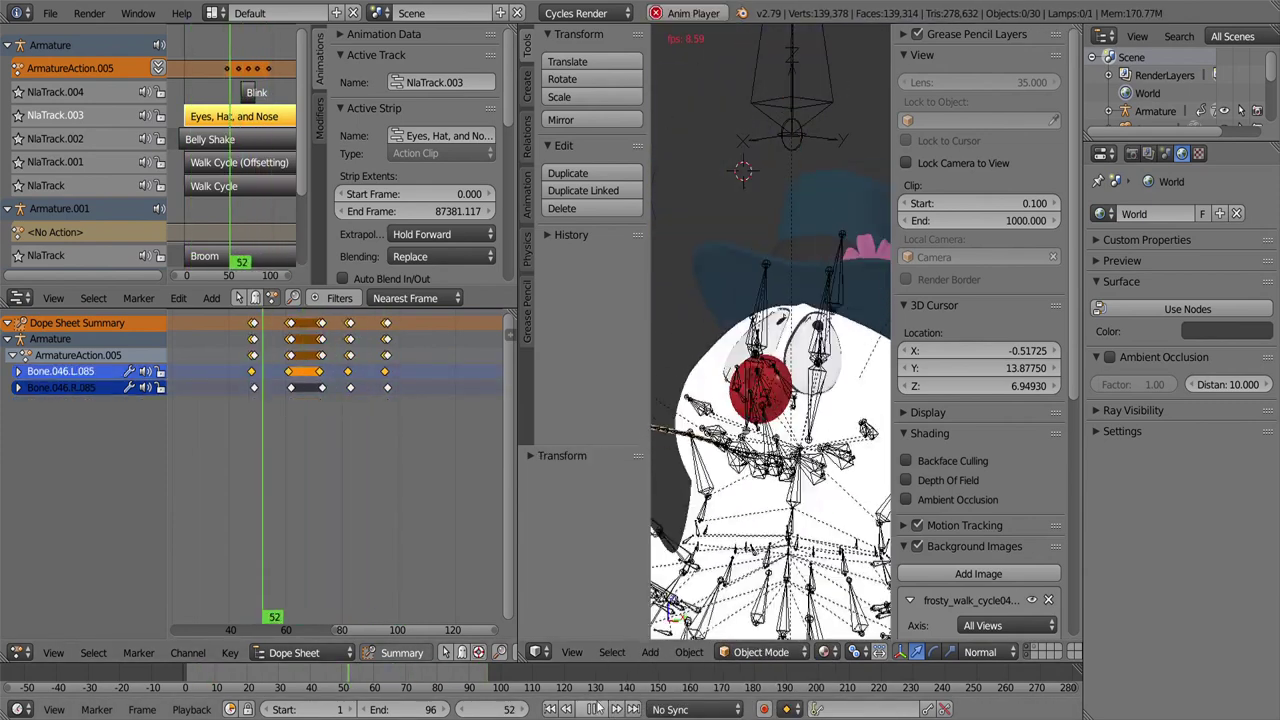
click(158, 67)
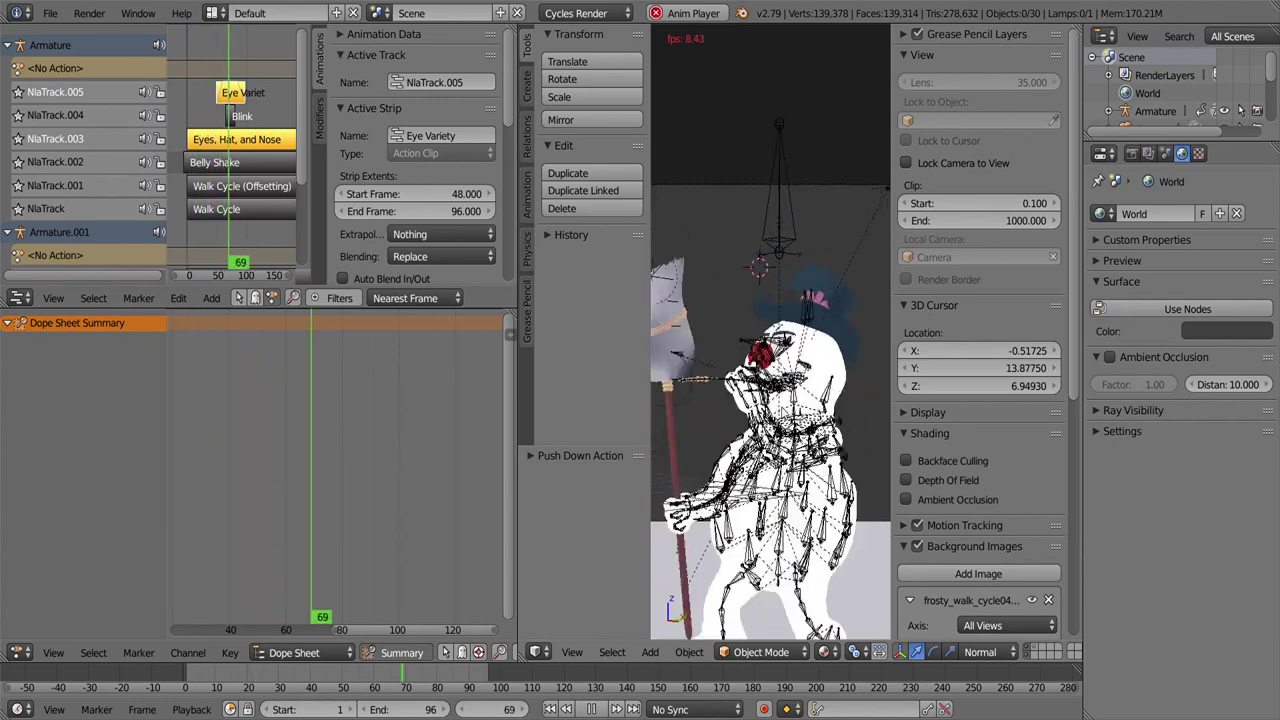
Step: Scale the Eye Variety keys so the action spans frames 32–96, then stop tweaking
drag(518, 400, 456, 400)
key(a)
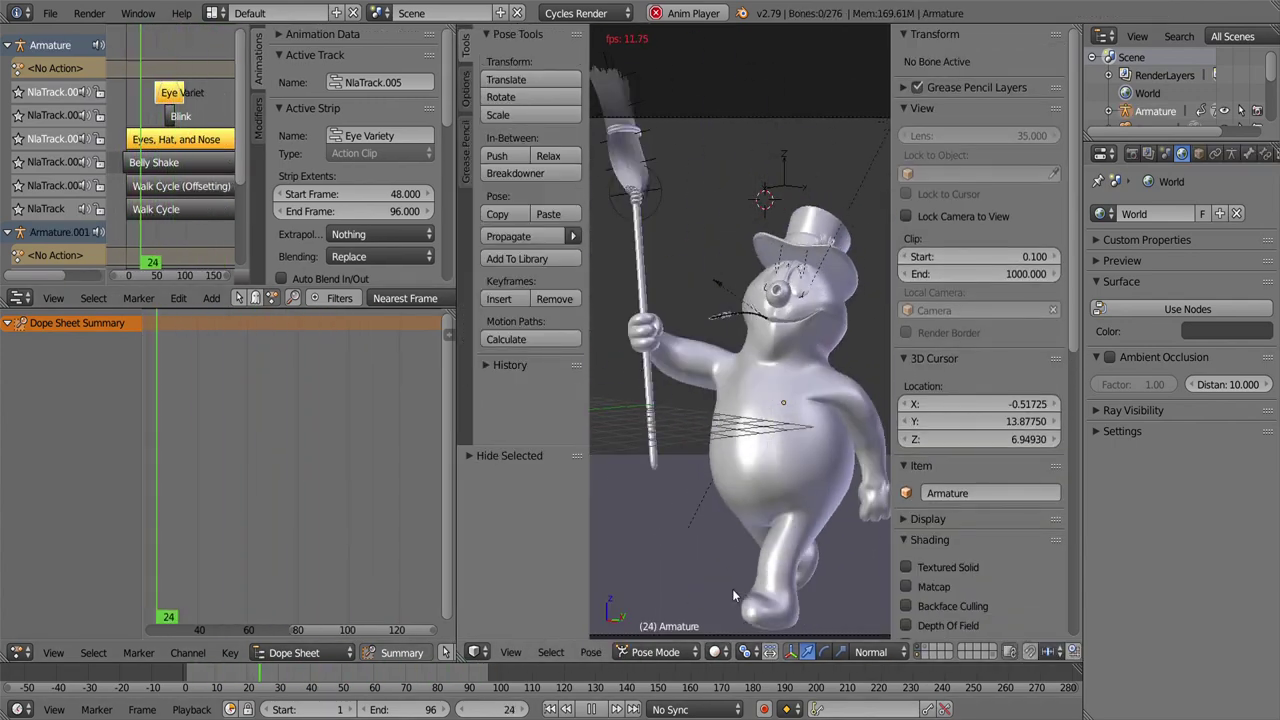
key(Escape)
click(178, 298)
click(254, 681)
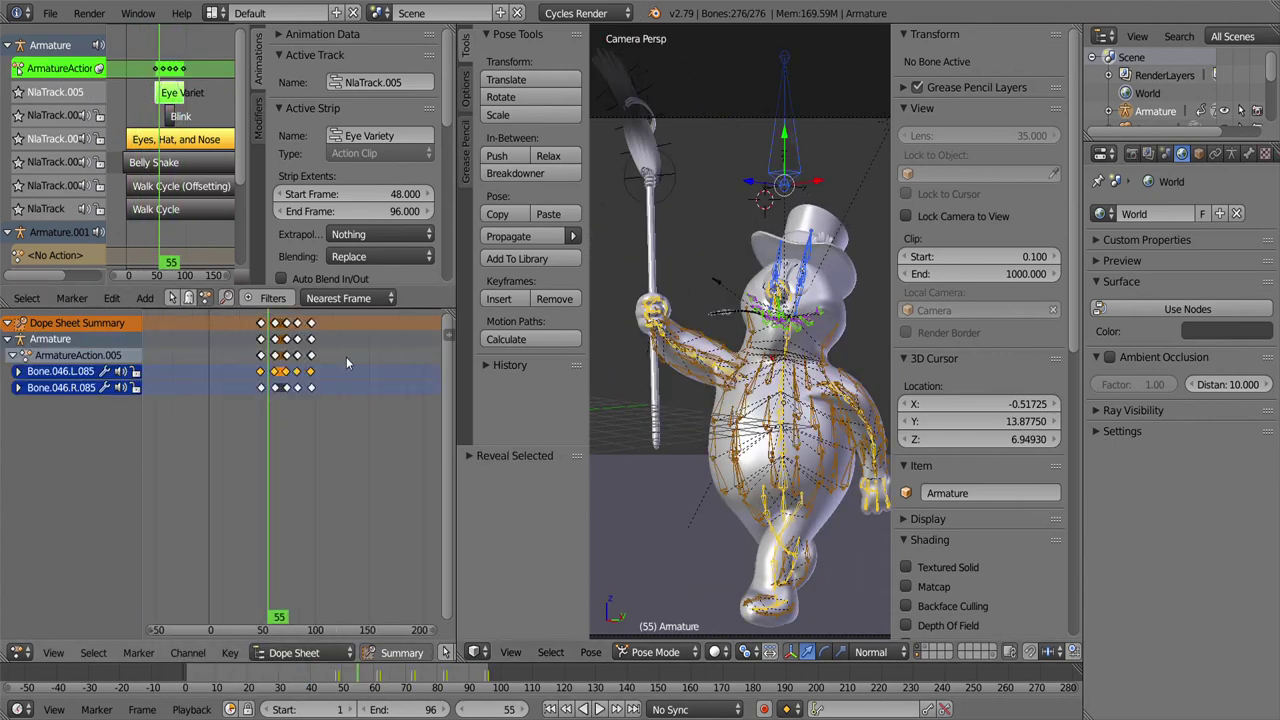
key(Return)
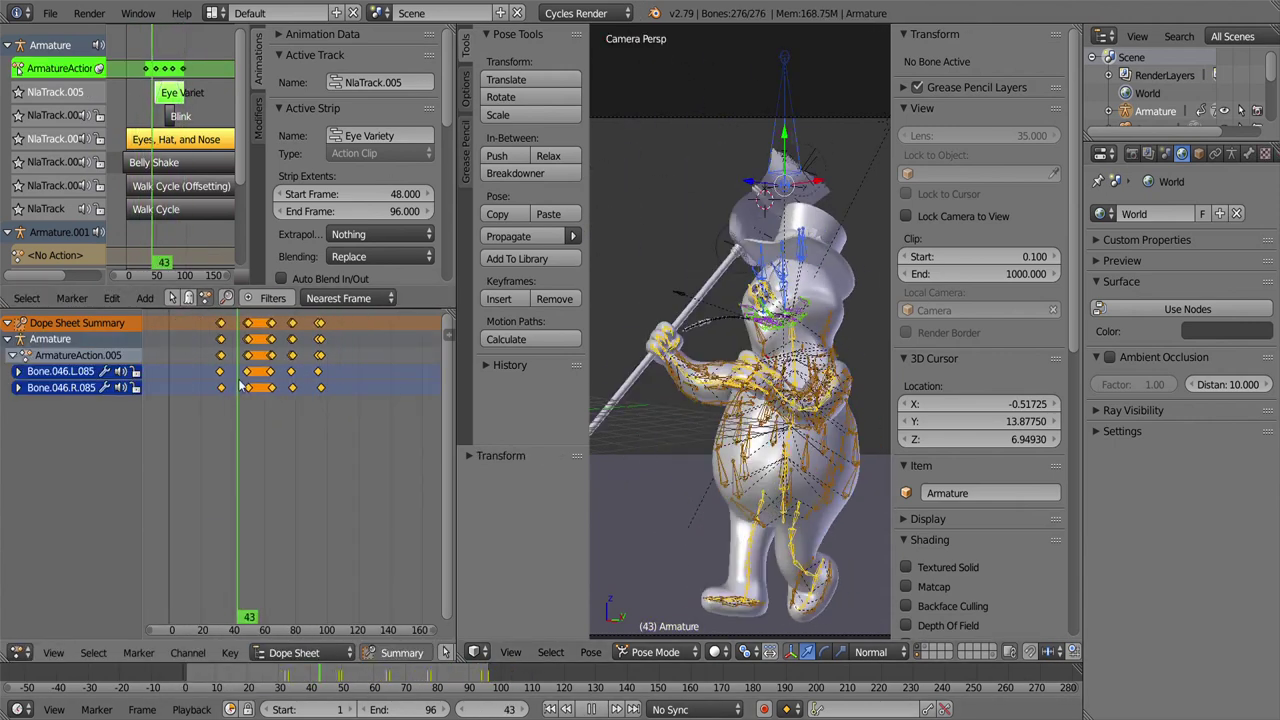
click(224, 404)
click(111, 298)
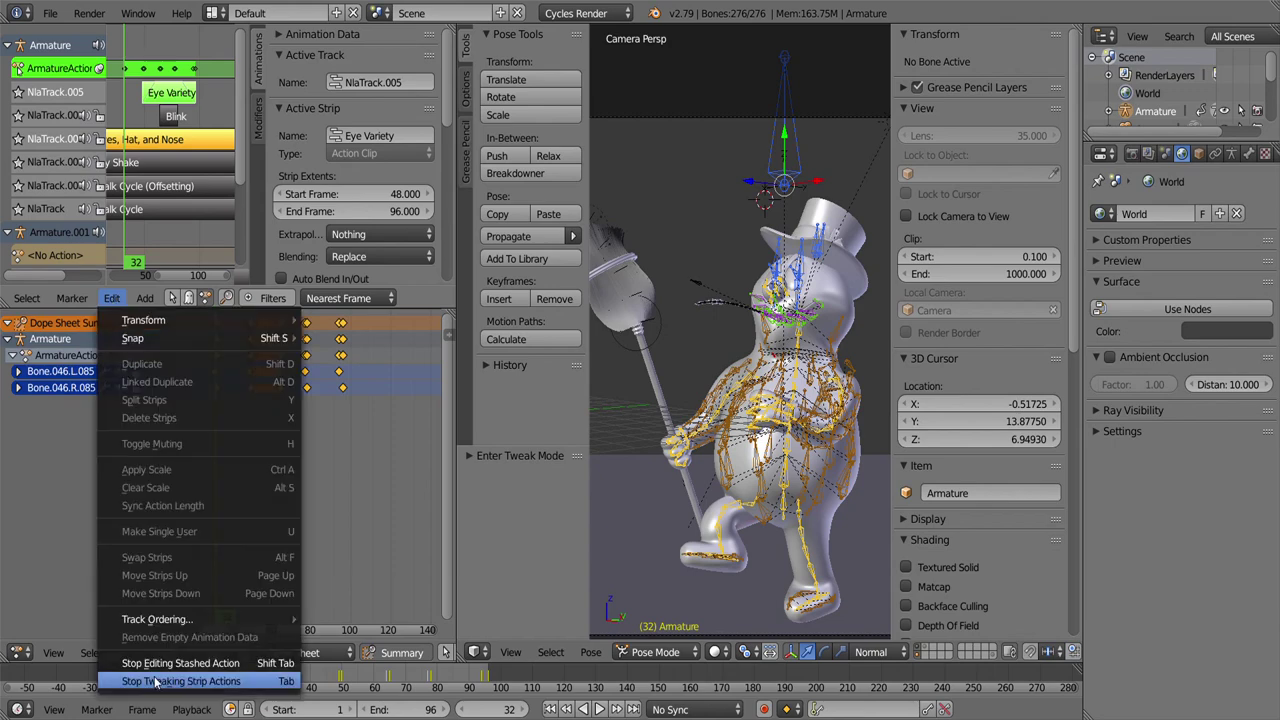
click(150, 686)
key(alt+a)
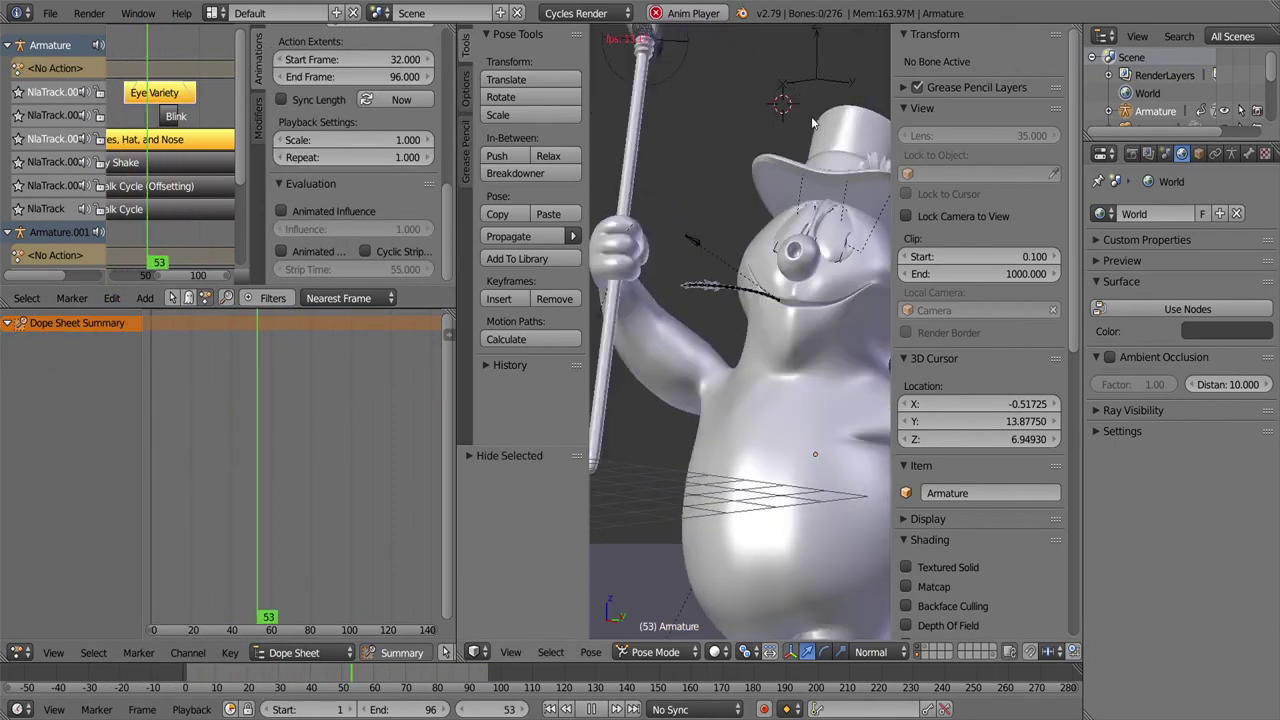
Step: Save the file as 'PLEASE SAVE frostyY.blend' and switch the viewport to rendered preview
key(ctrl+shift+s)
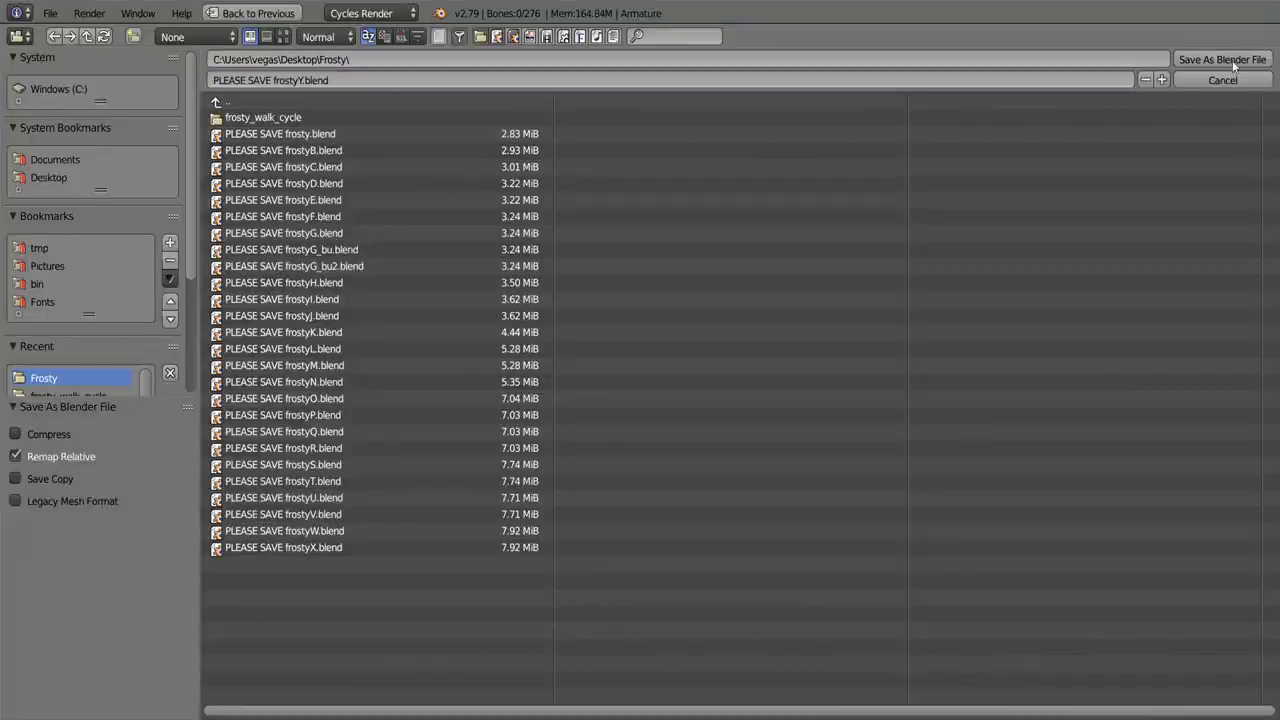
click(1234, 62)
scroll(750, 444, up, 3)
click(762, 652)
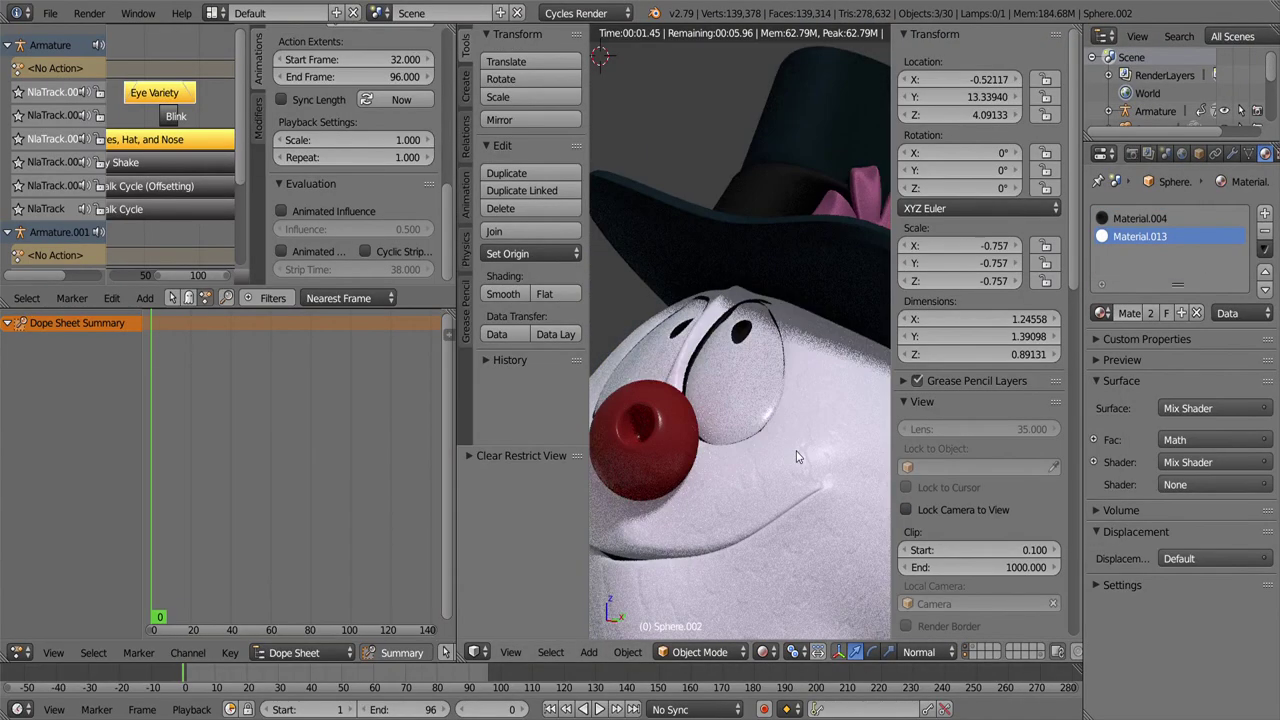
Step: Check the render at frames 21 and 25, then save the file again
scroll(116, 493, up, 5)
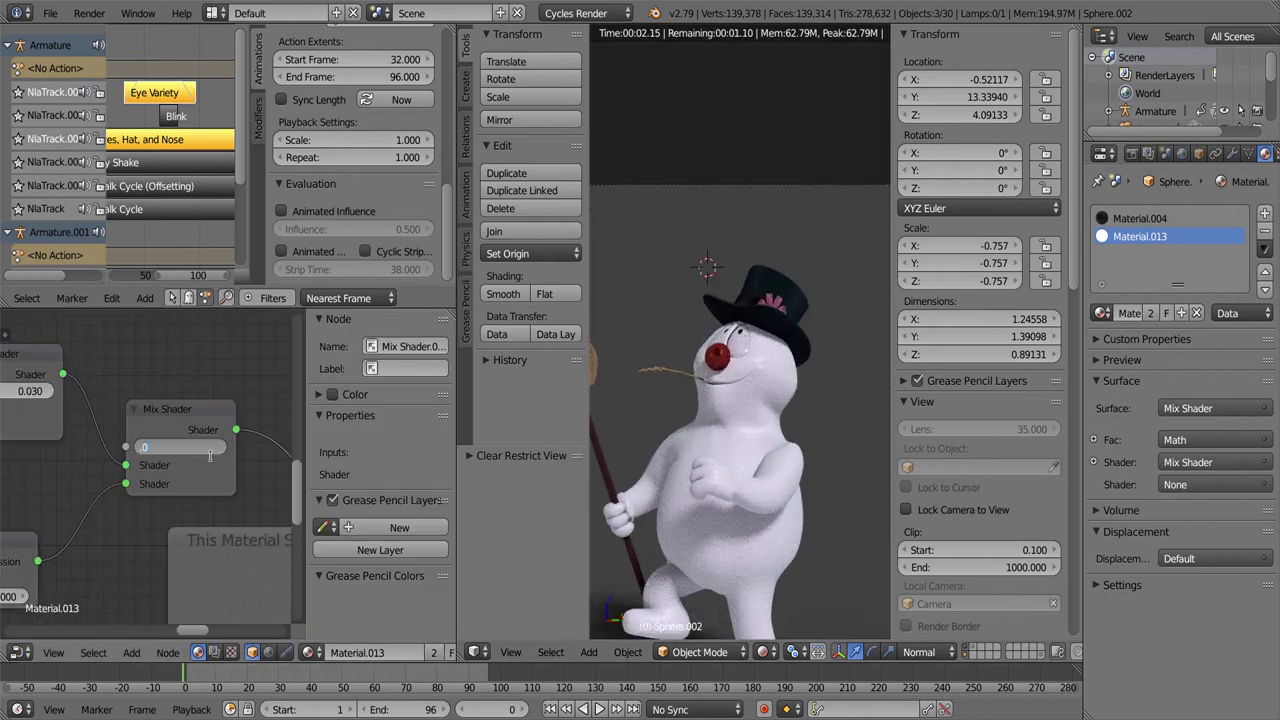
click(252, 679)
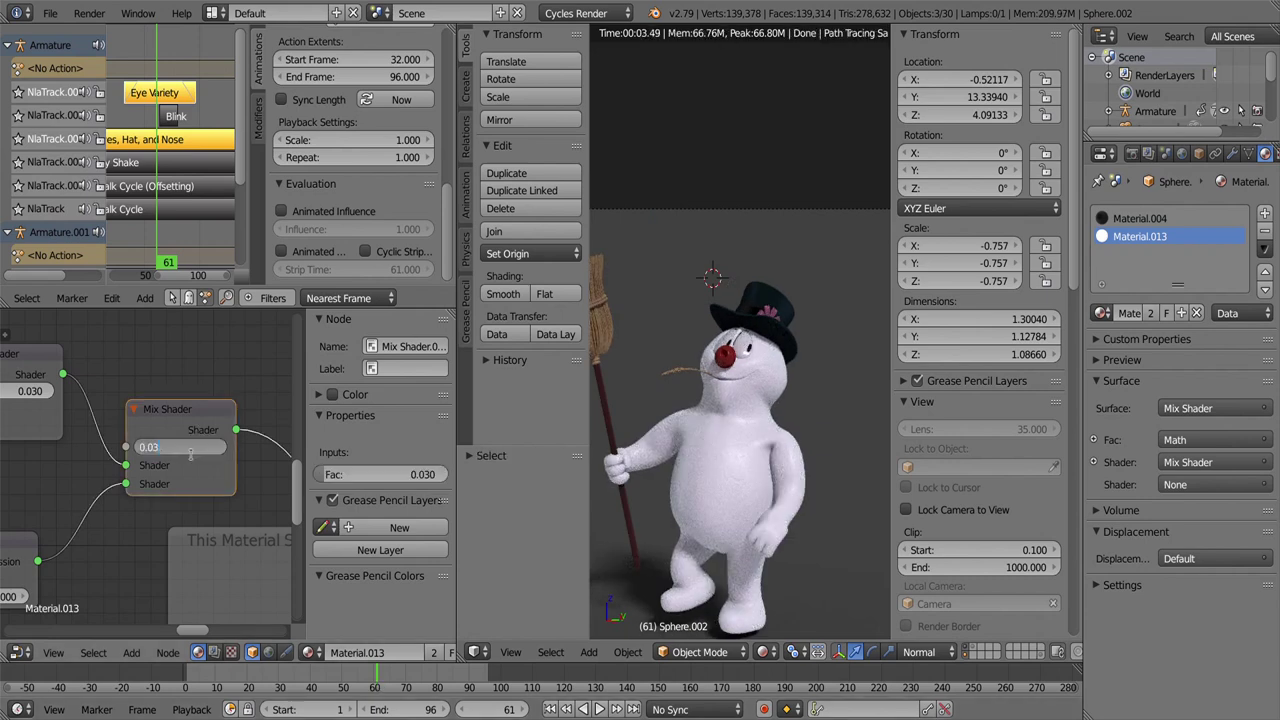
click(265, 679)
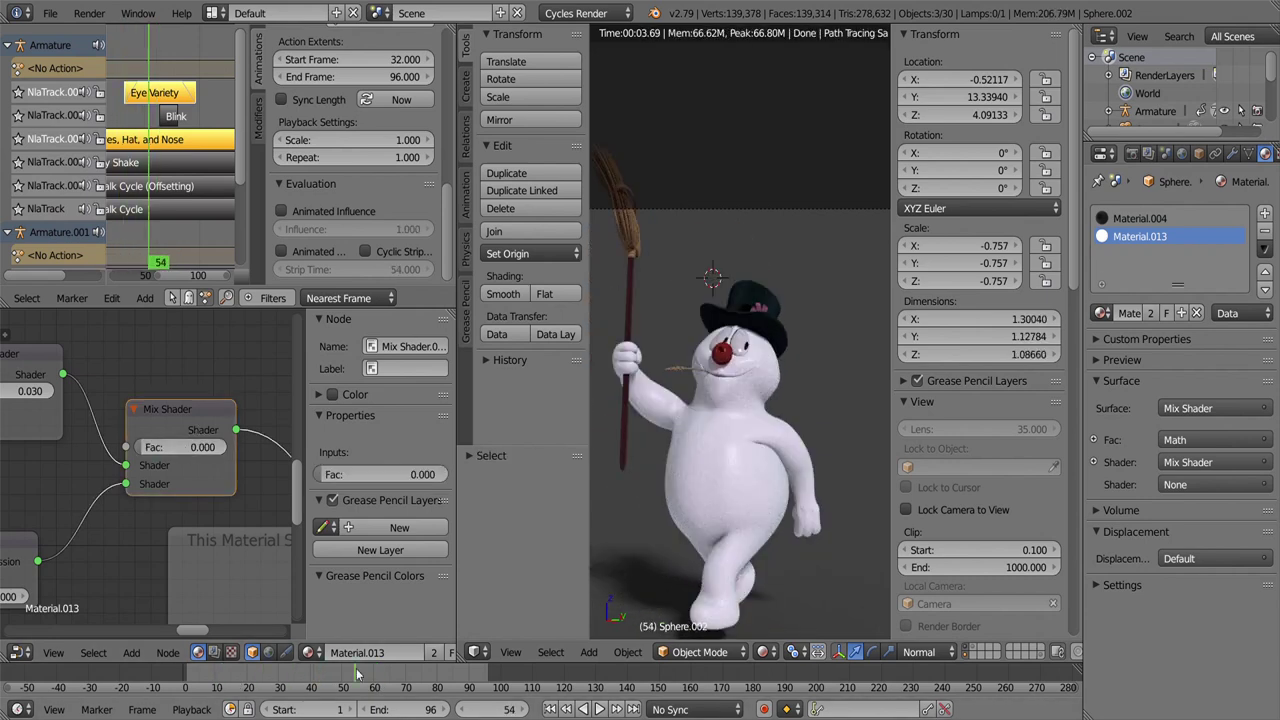
key(ctrl+shift+s)
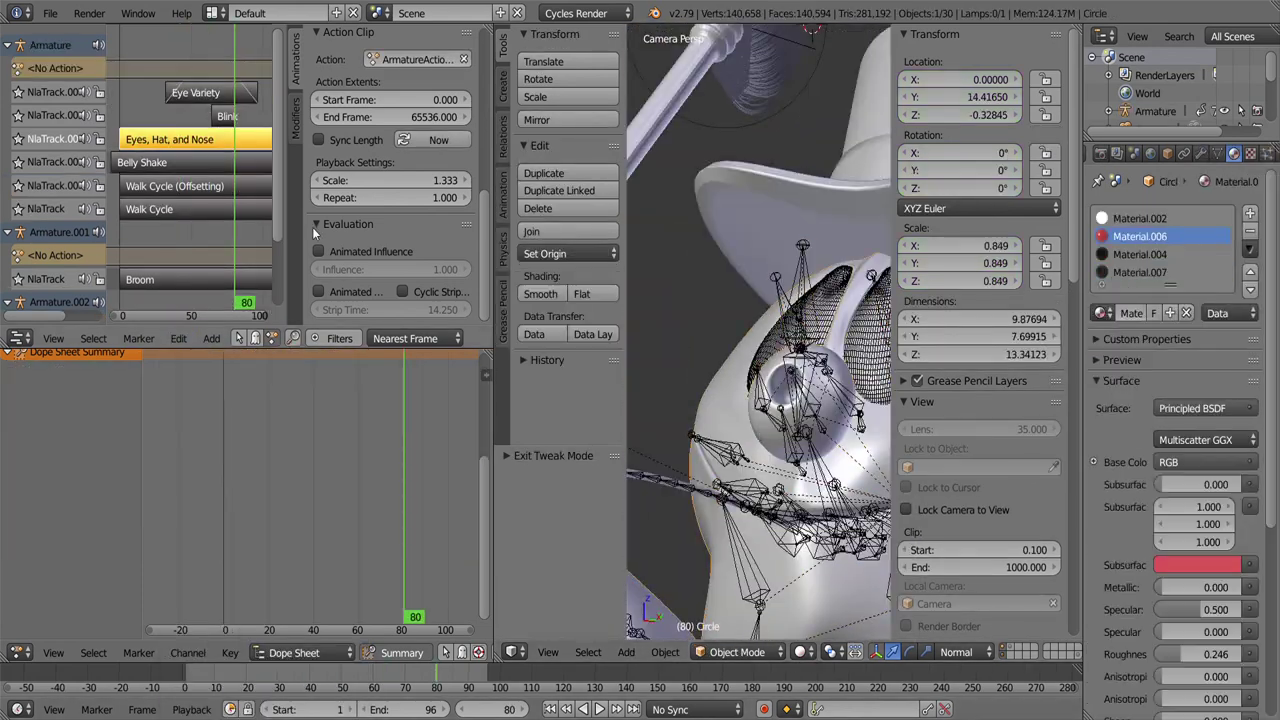
Step: Set the nose ColorRamp's left stop to deep red 601C16 and select the right stop
click(133, 652)
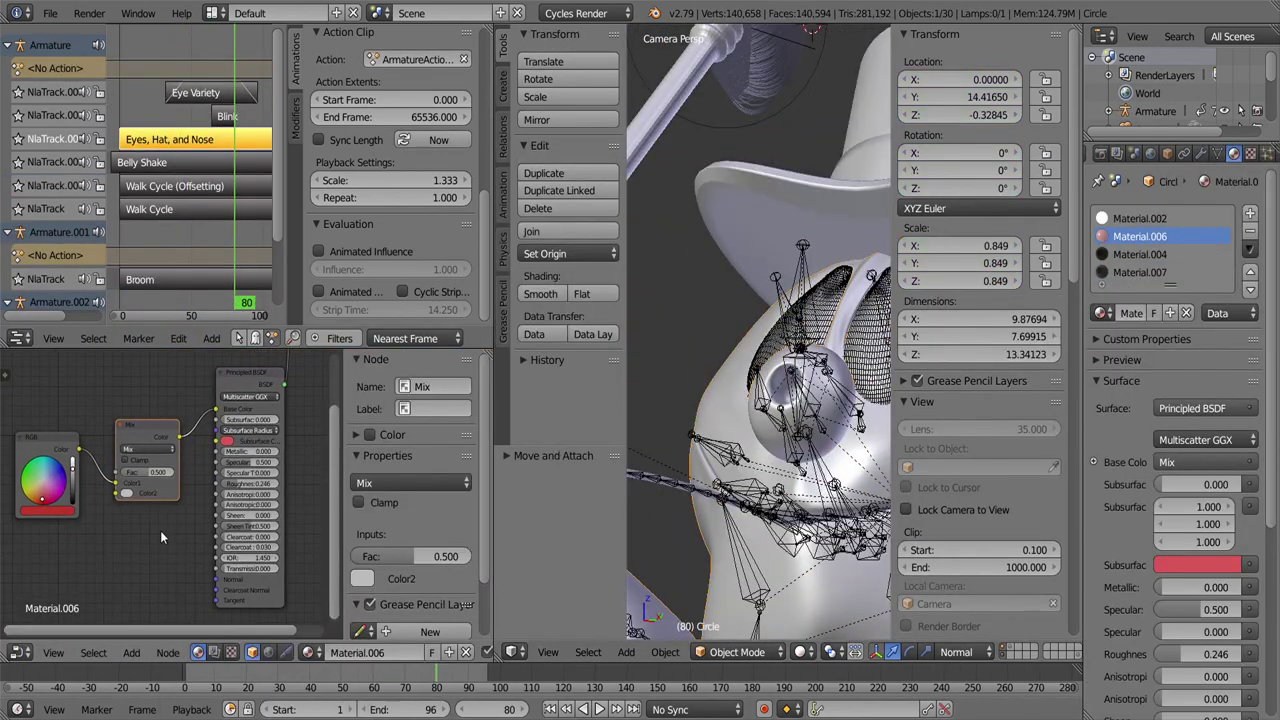
key(shift+a)
click(141, 537)
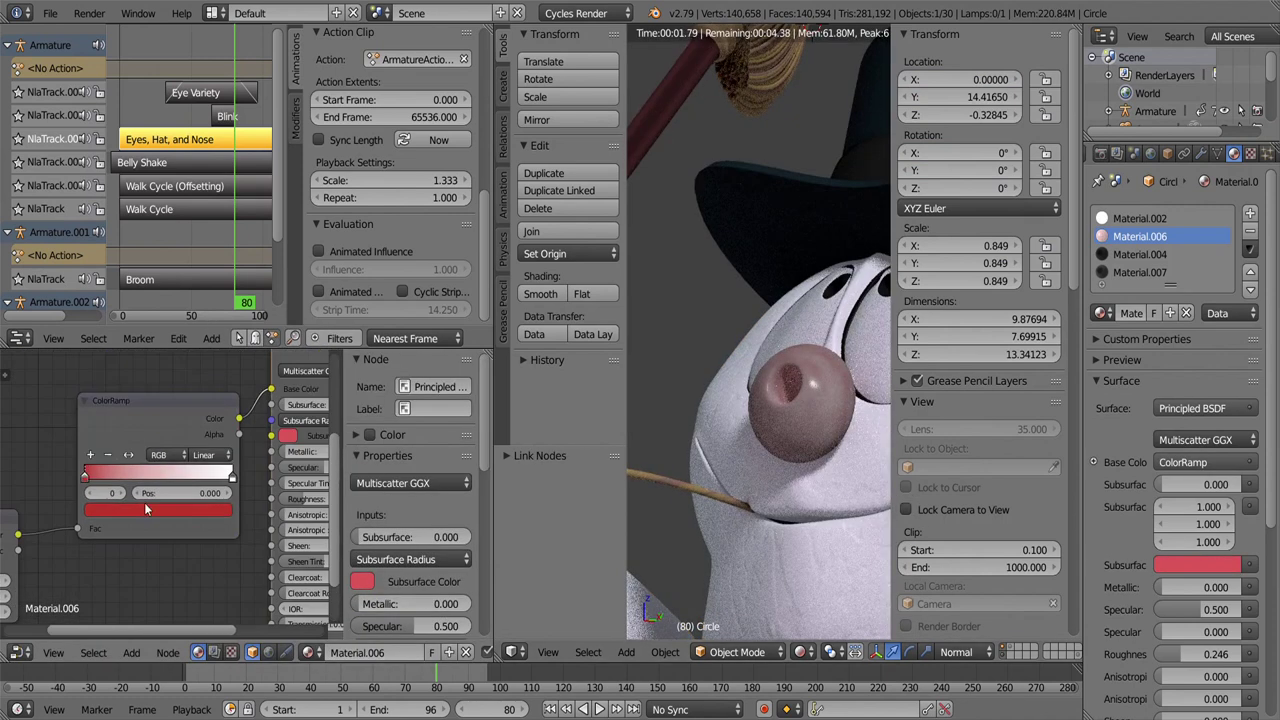
click(146, 510)
click(124, 508)
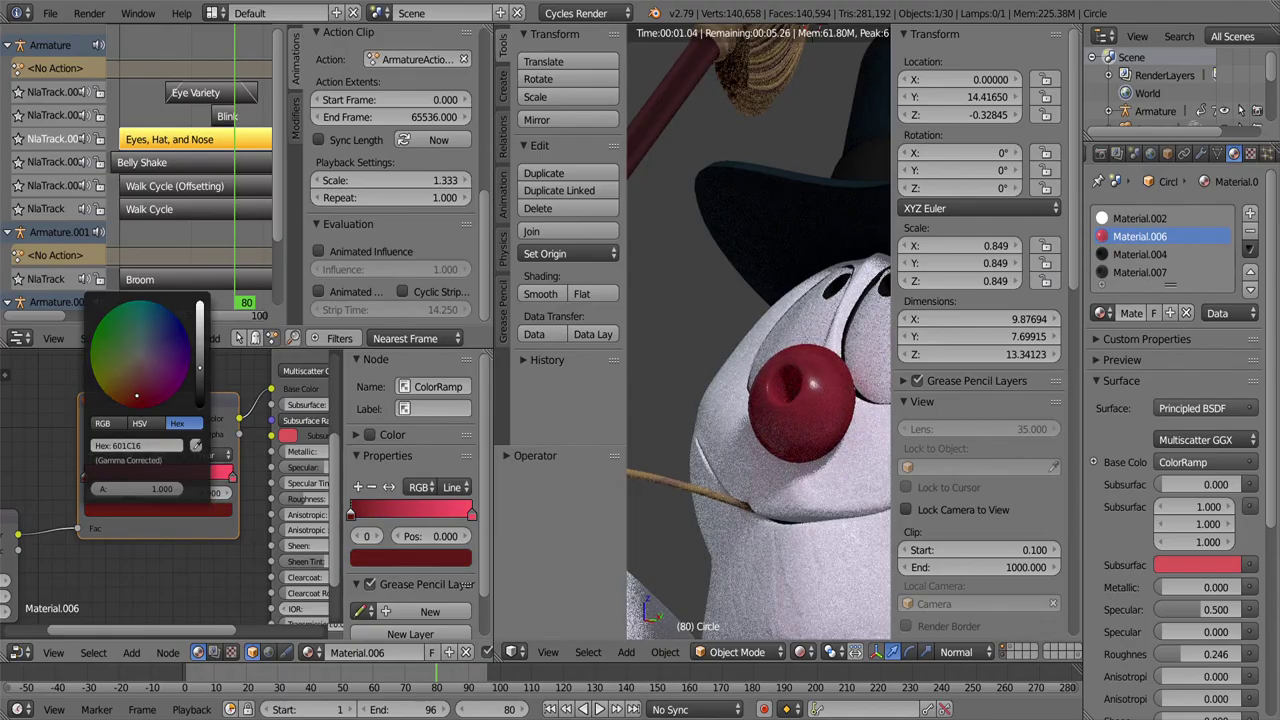
scroll(179, 549, down, 1)
click(209, 483)
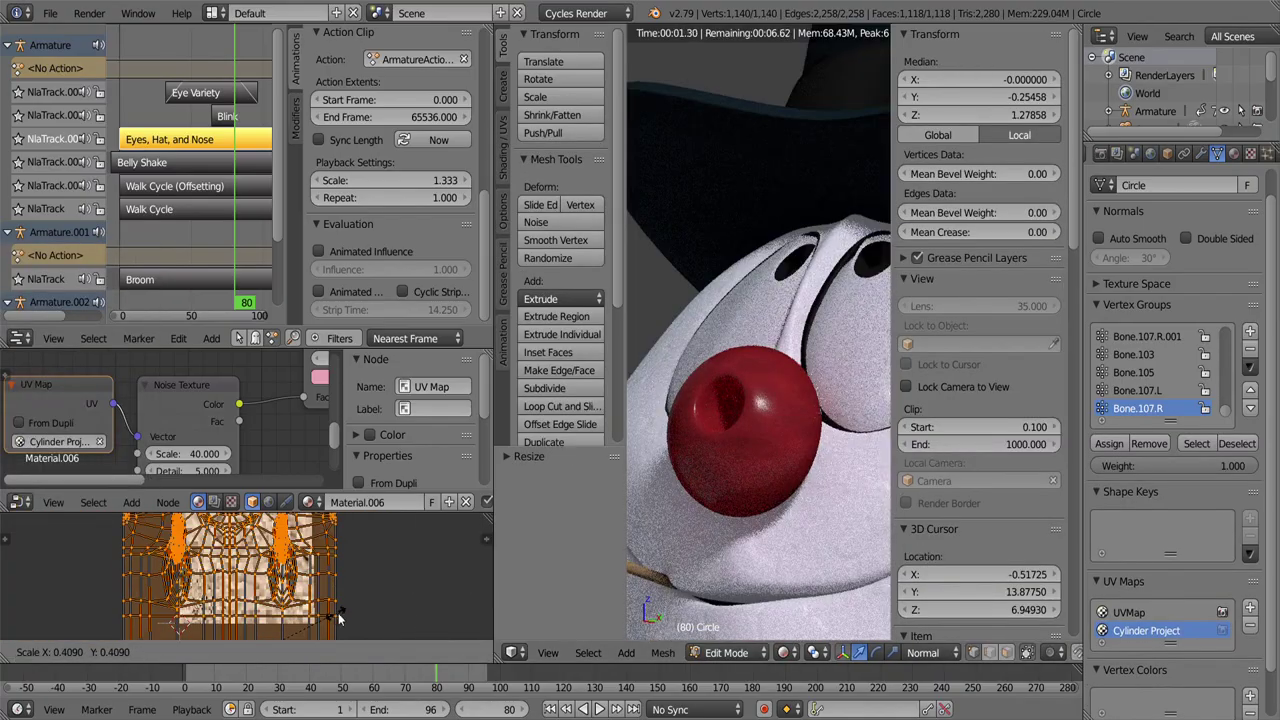
Step: Enlarge, rotate and stretch the nose UVs along X, then show Material.002's nodes
key(s)
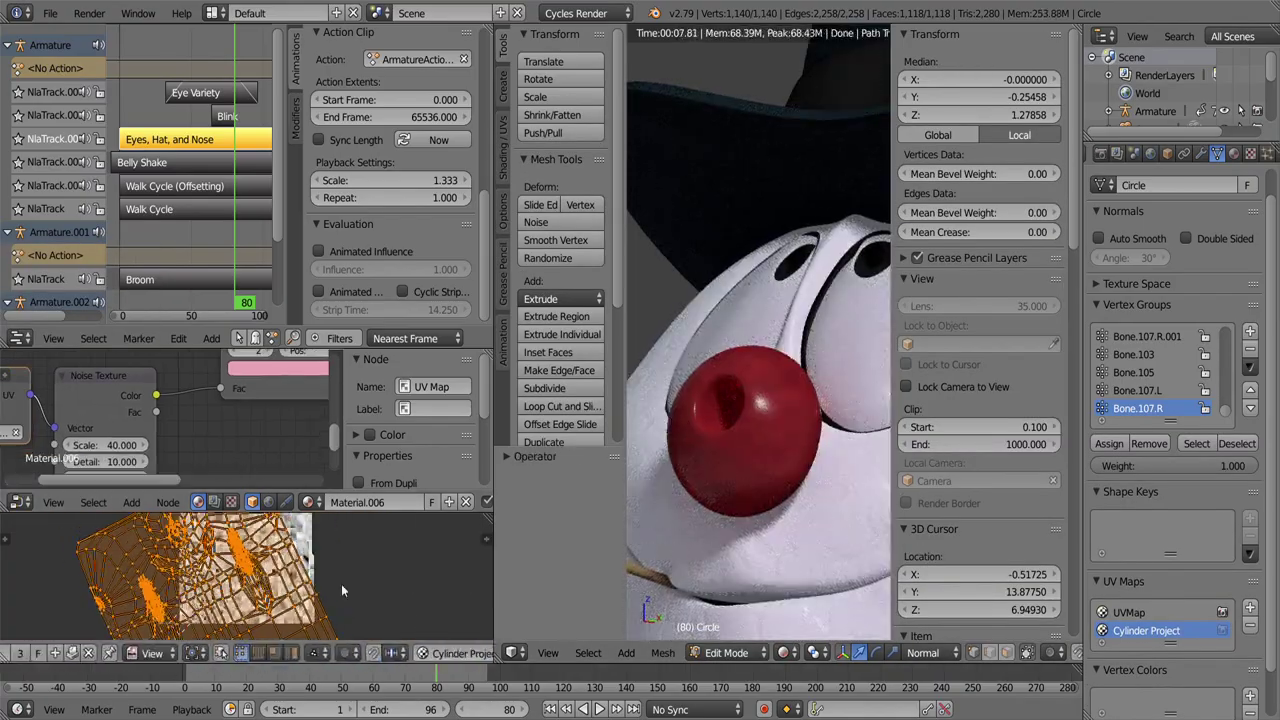
key(s)
key(x)
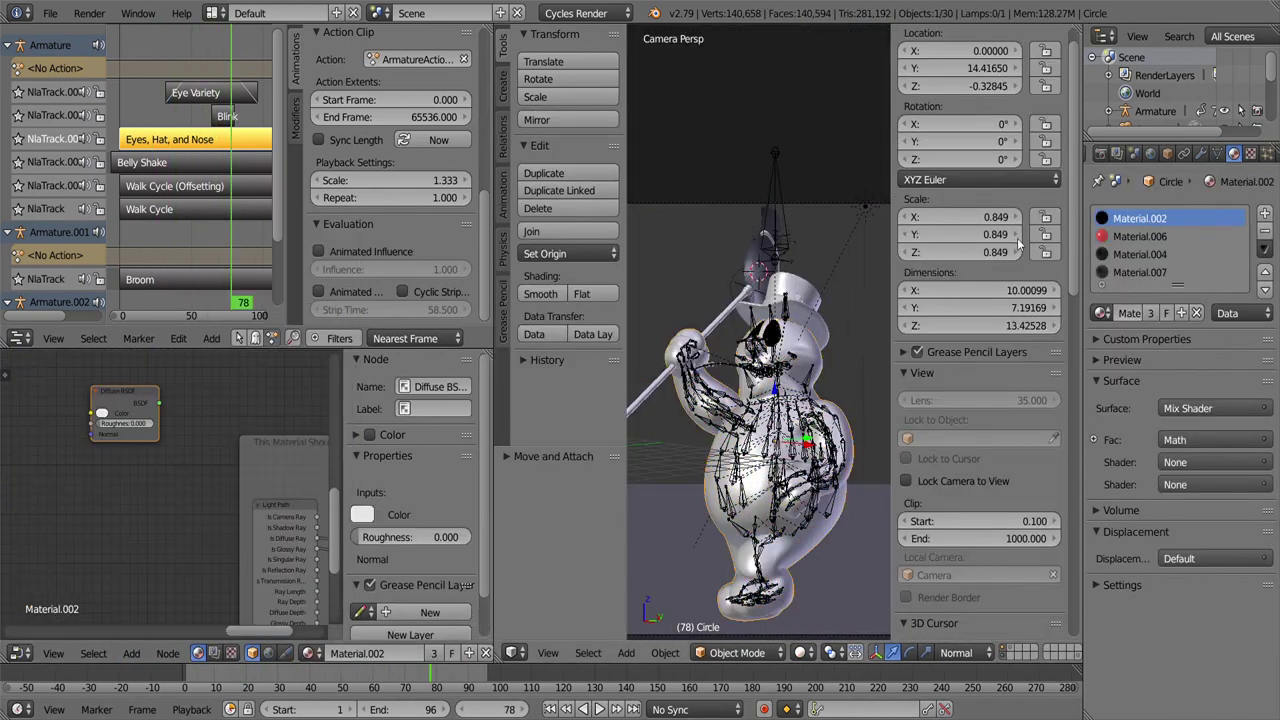
click(131, 653)
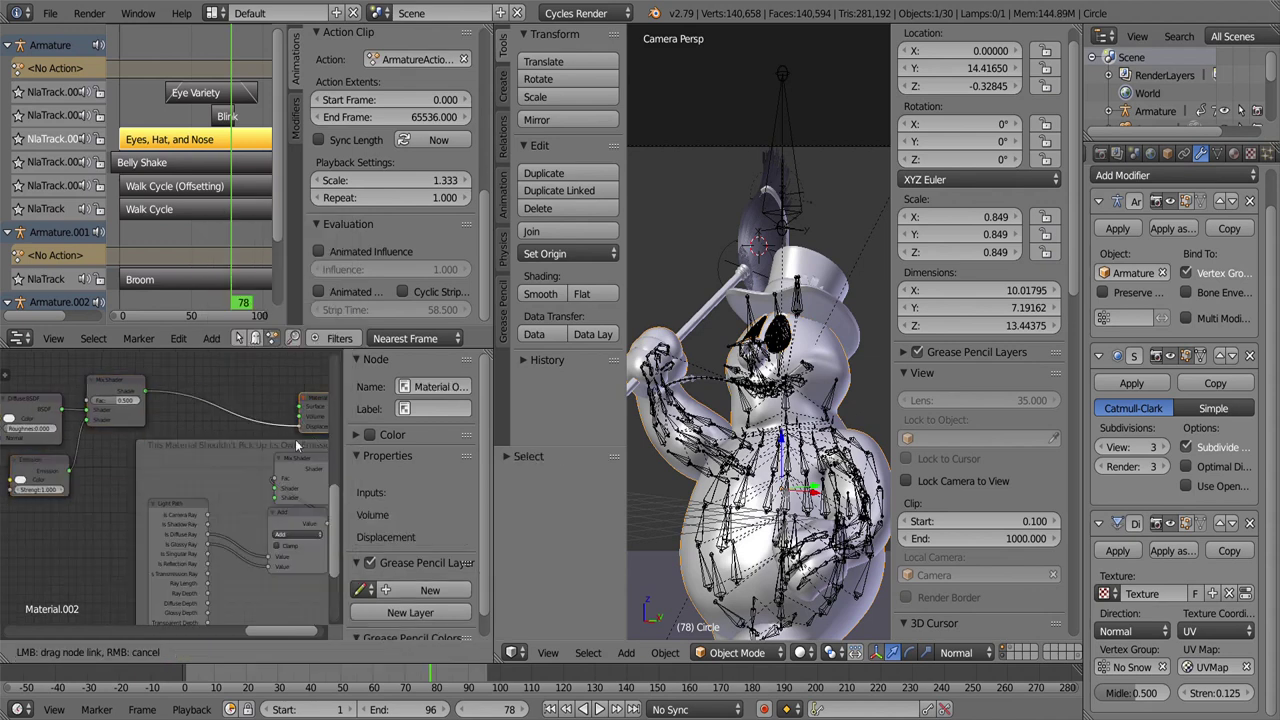
Step: In rendered preview, set the first Mix Shader's Fac to 0.010
key(shift+z)
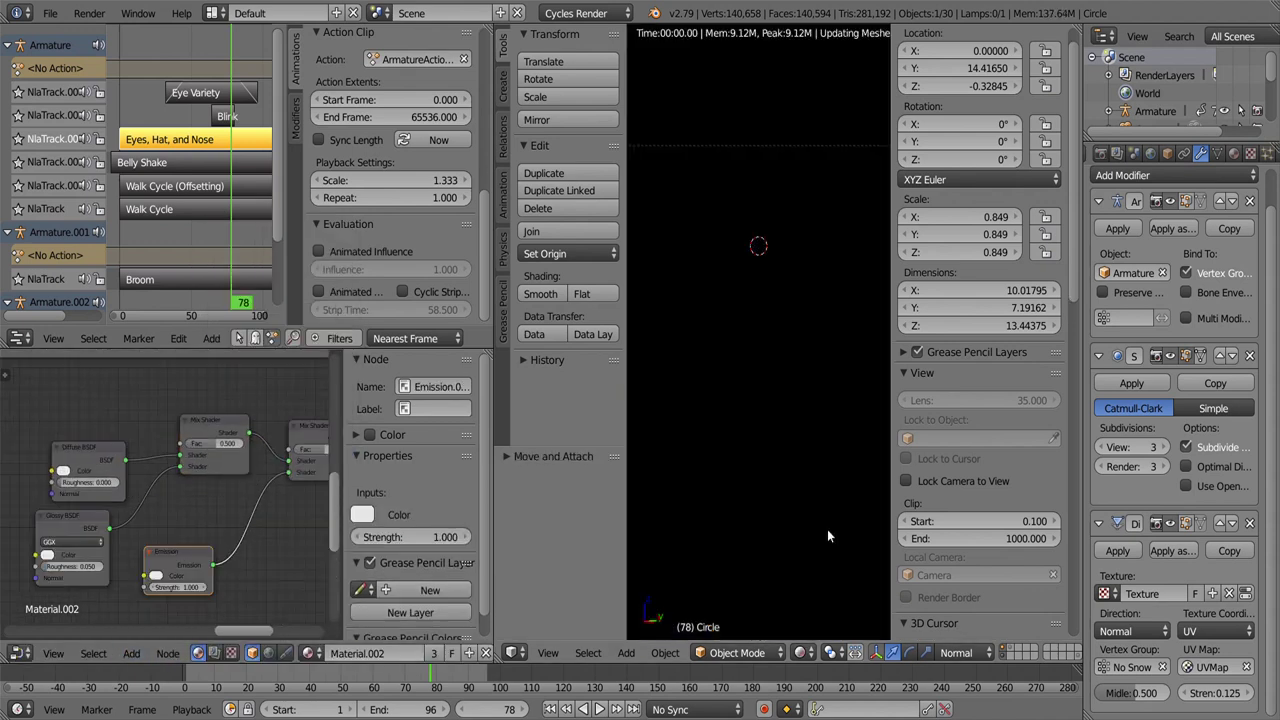
click(272, 435)
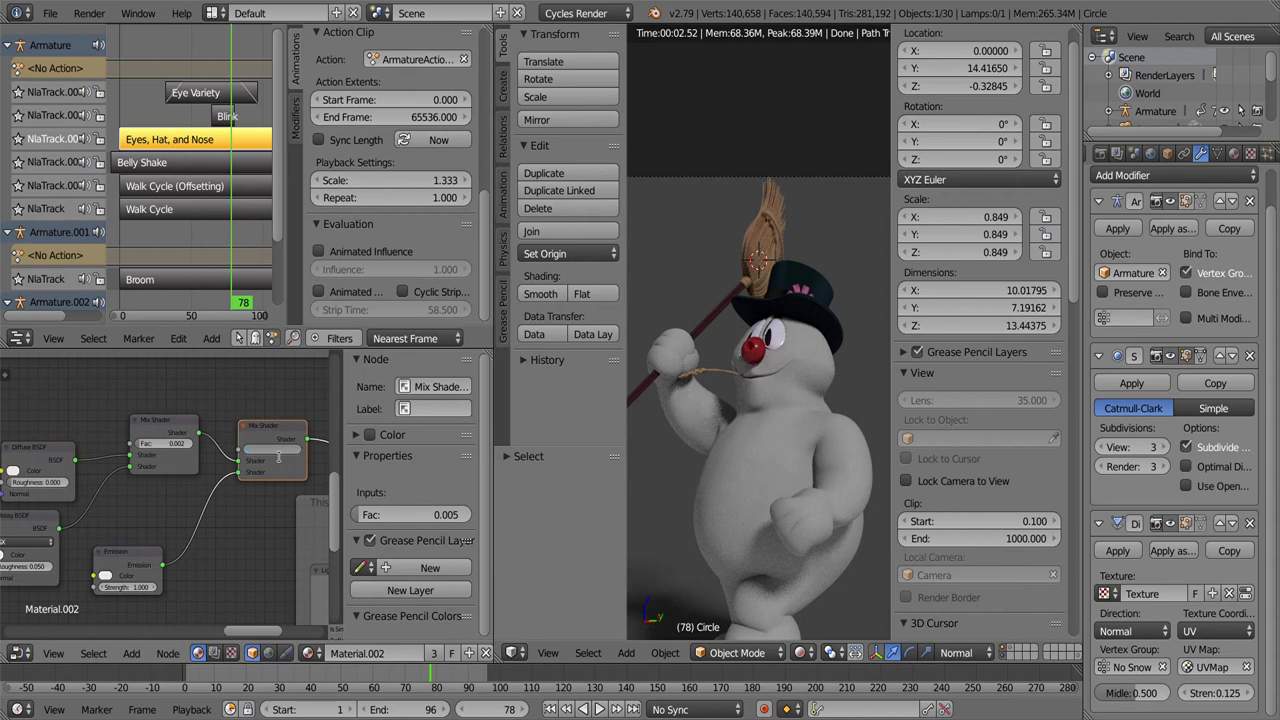
key(Return)
ctrl+scroll(70, 530, left, 2)
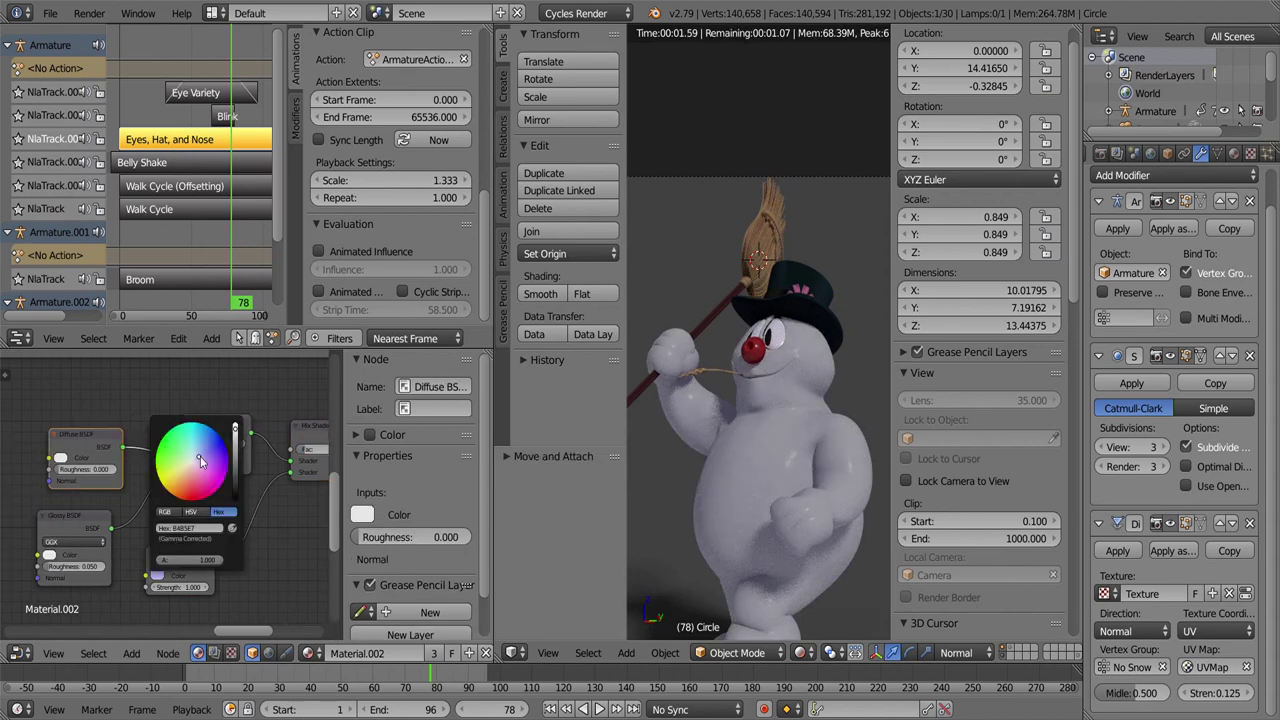
key(Home)
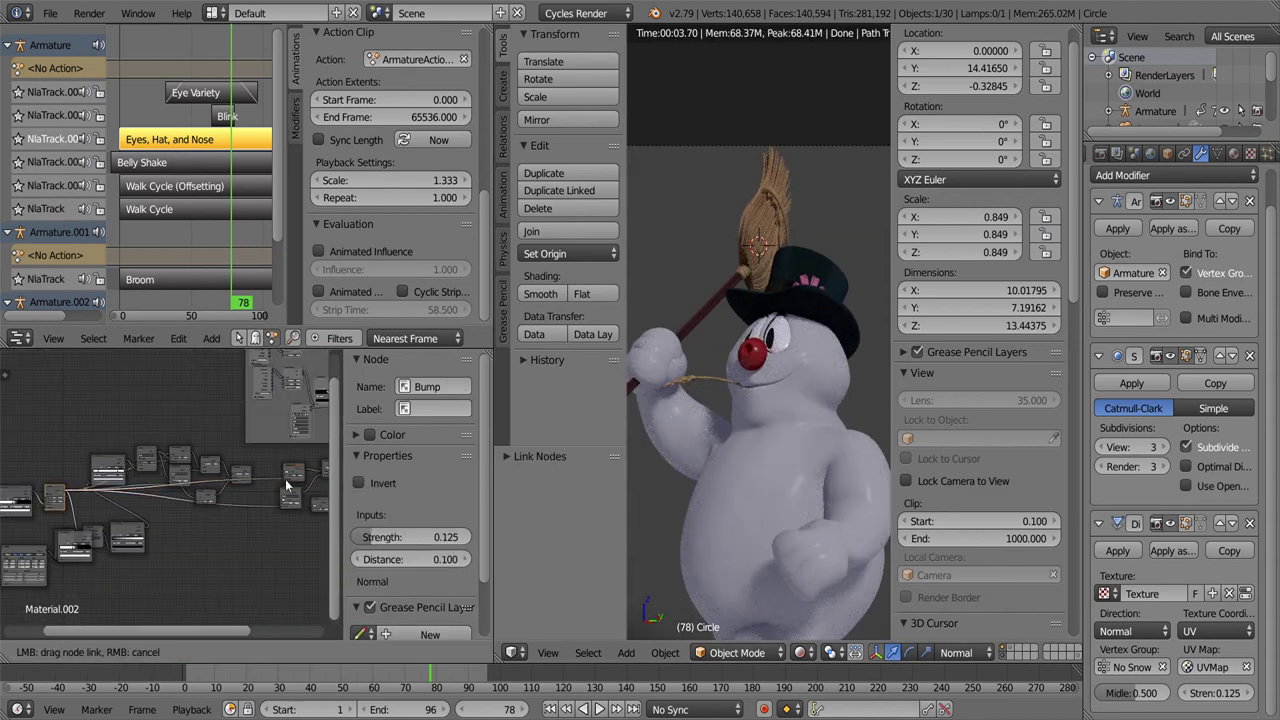
scroll(224, 563, up, 1)
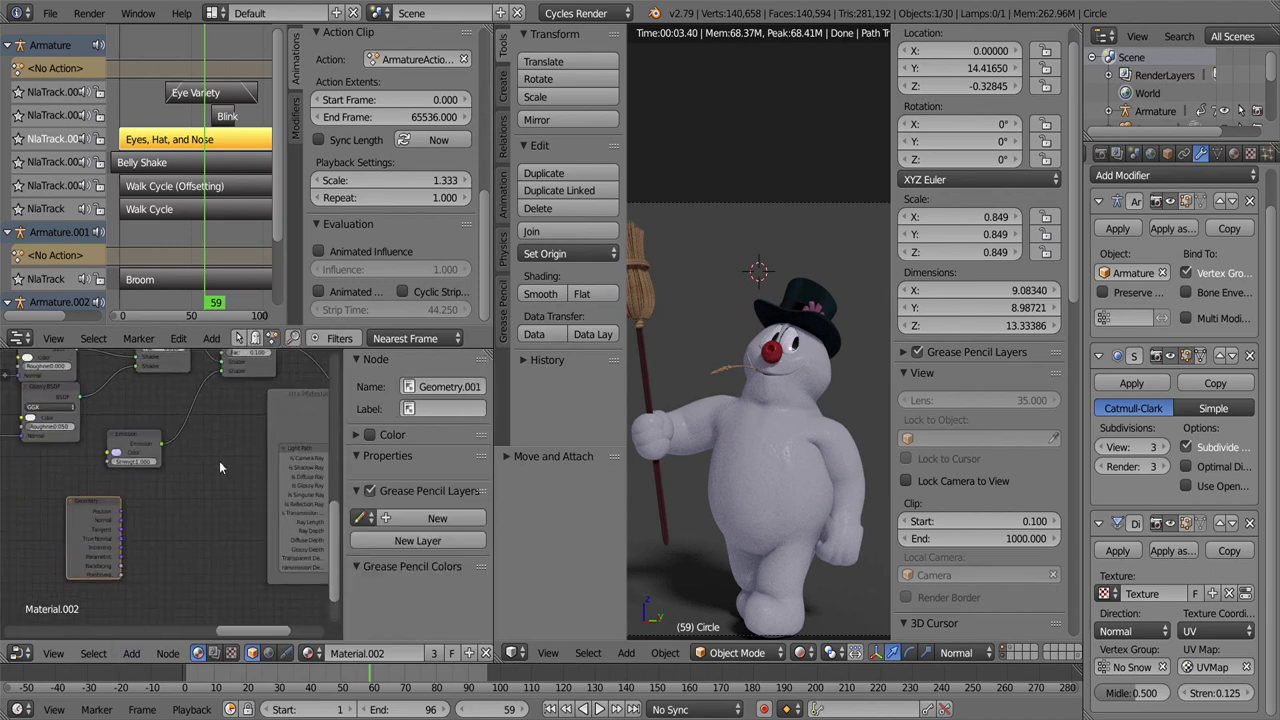
Step: Add a ColorRamp, link it into the shader mix, and move its black stop to 0.493
drag(221, 467, 74, 476)
key(g)
click(132, 654)
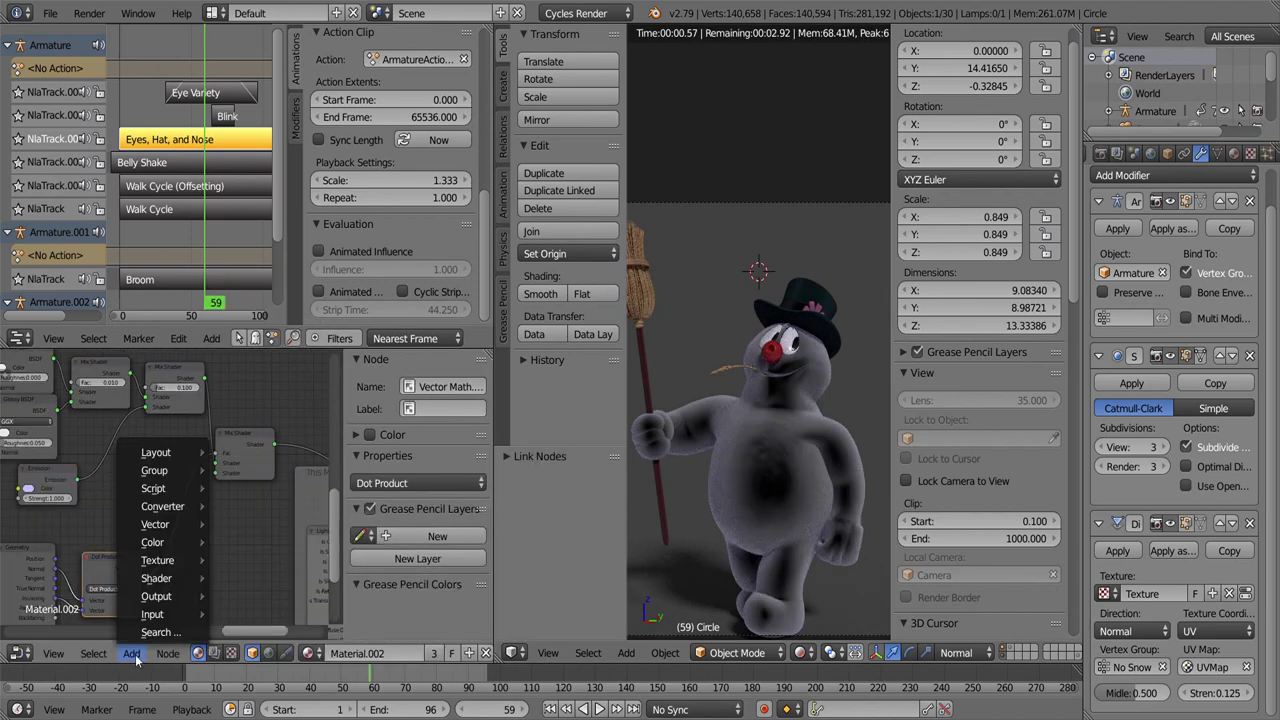
click(258, 311)
drag(194, 600, 238, 498)
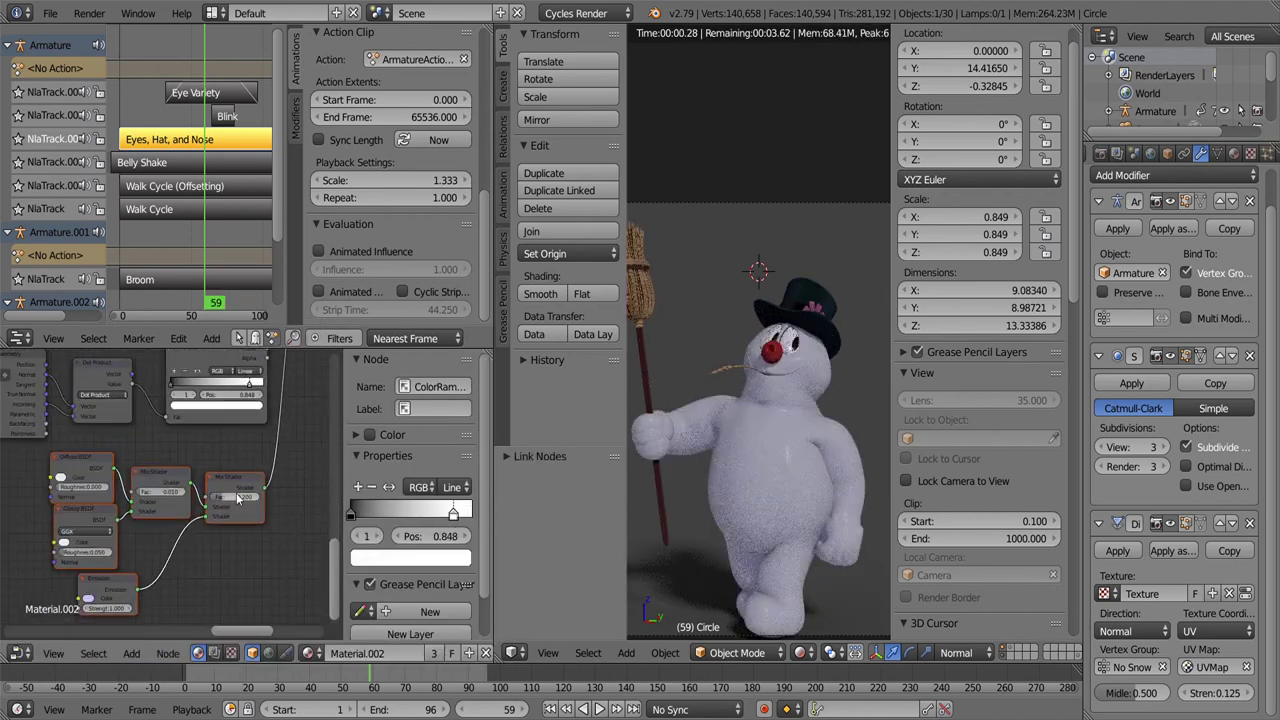
drag(148, 549, 153, 549)
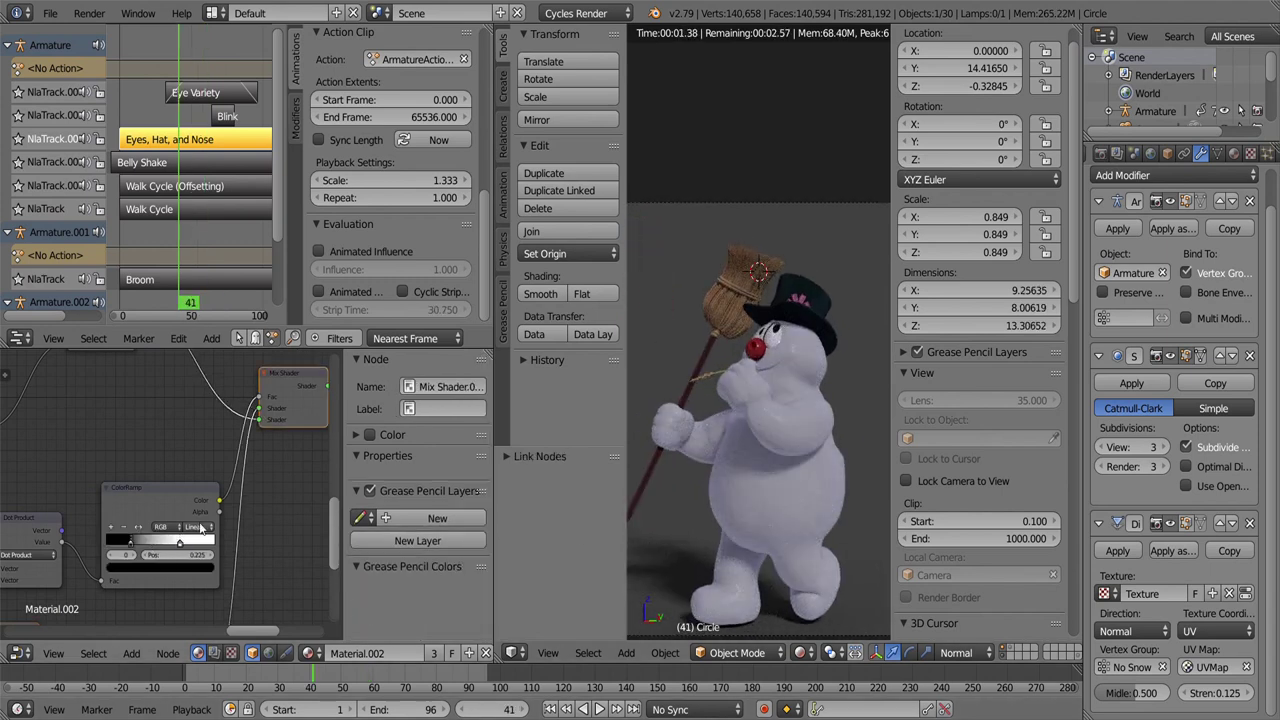
click(347, 683)
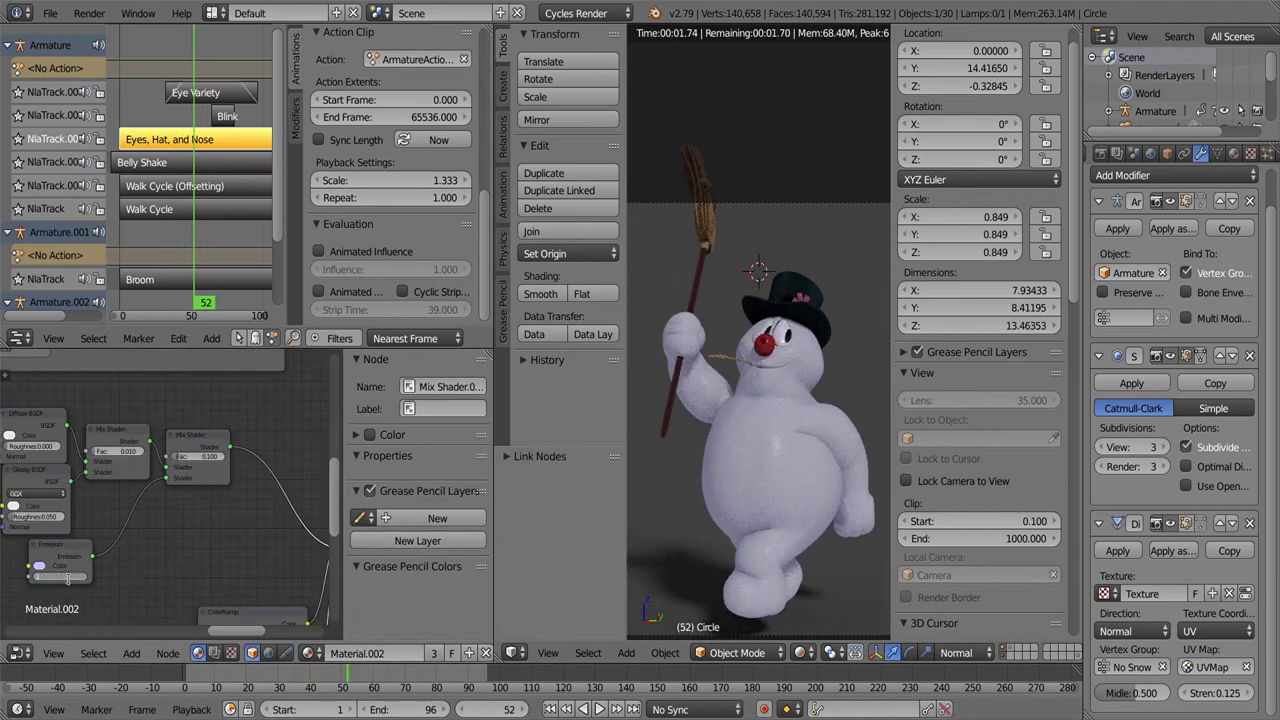
scroll(676, 469, up, 2)
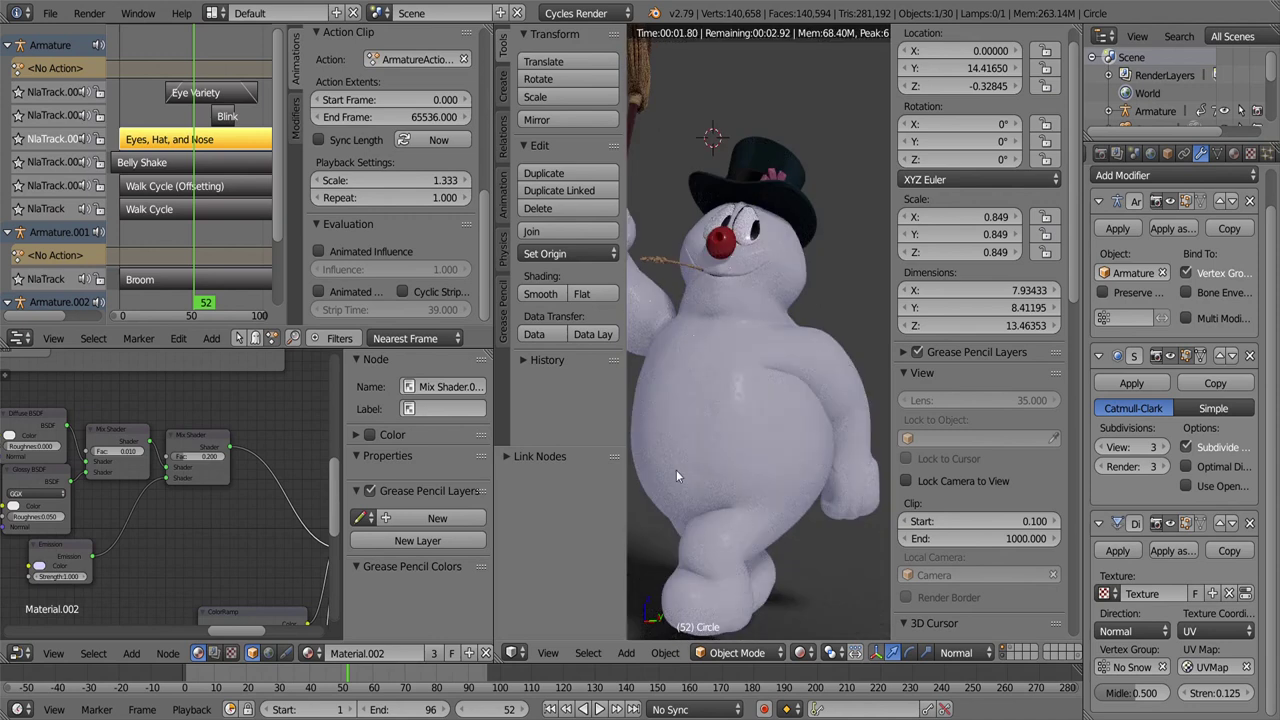
scroll(153, 492, down, 3)
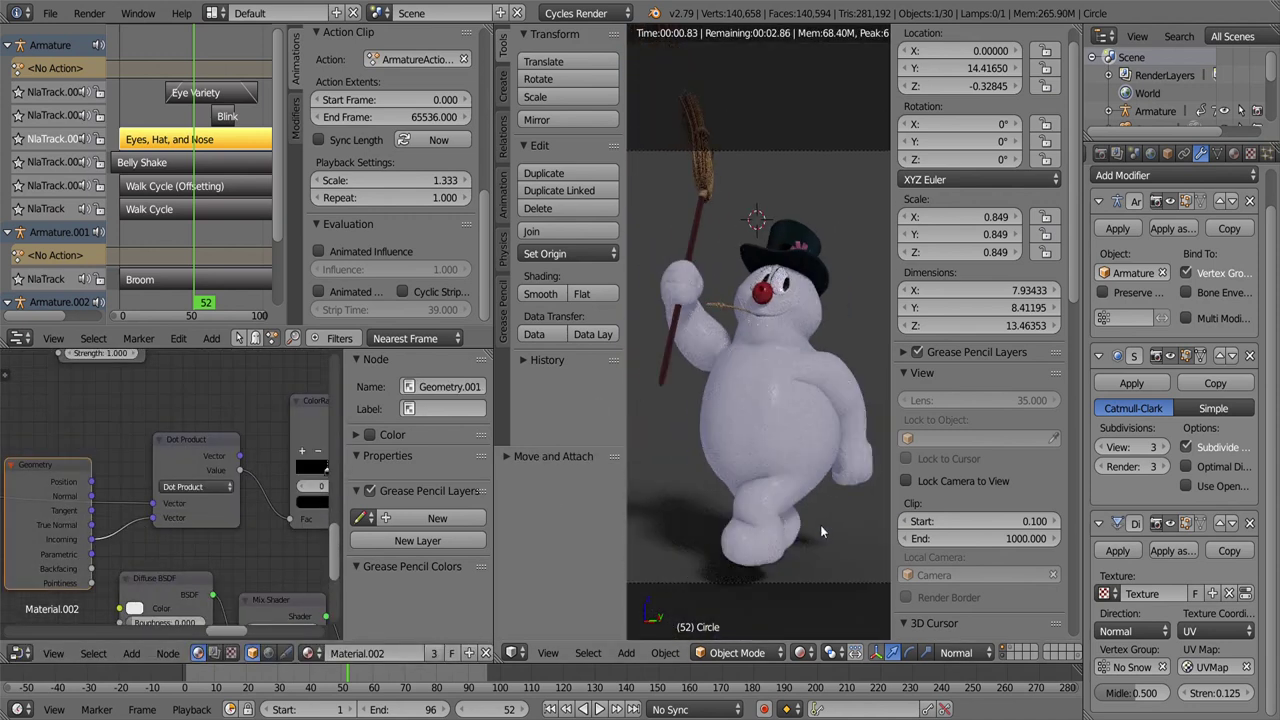
Step: Delete the Geometry.001 node keeping links reconnected, and adjust the ramp colour's brightness
click(167, 653)
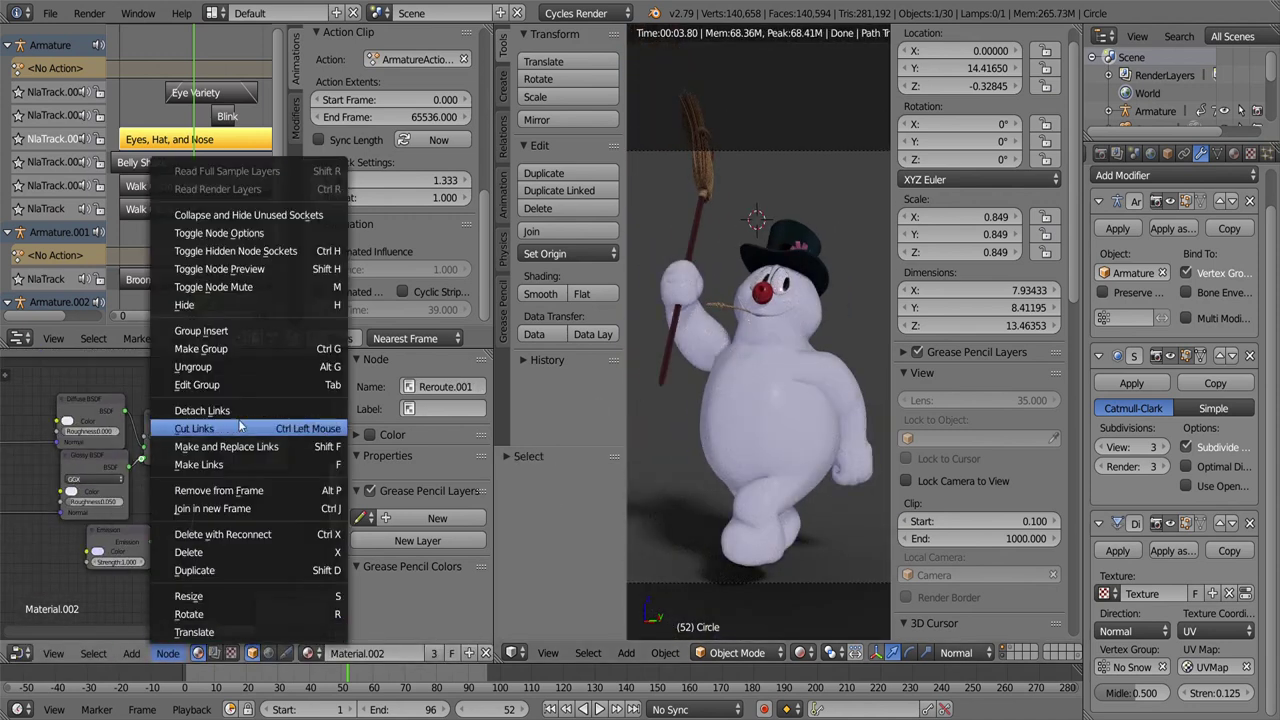
click(210, 562)
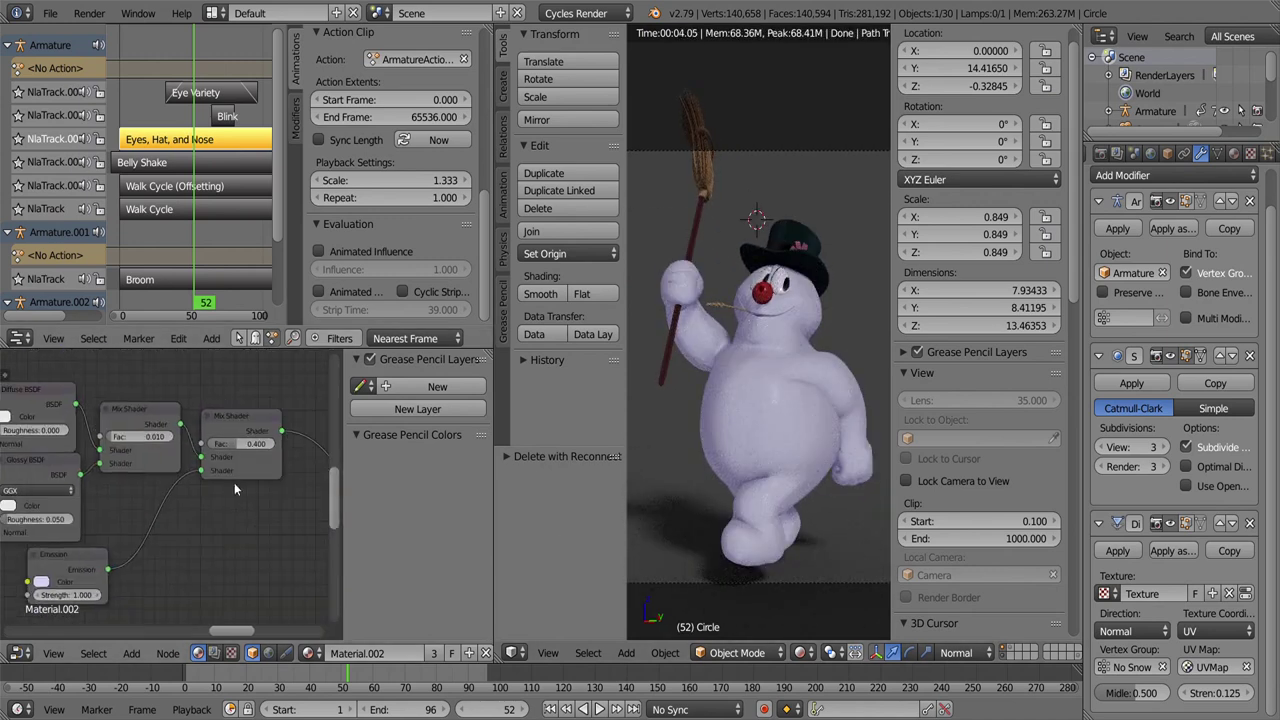
middle_drag(188, 526, 131, 362)
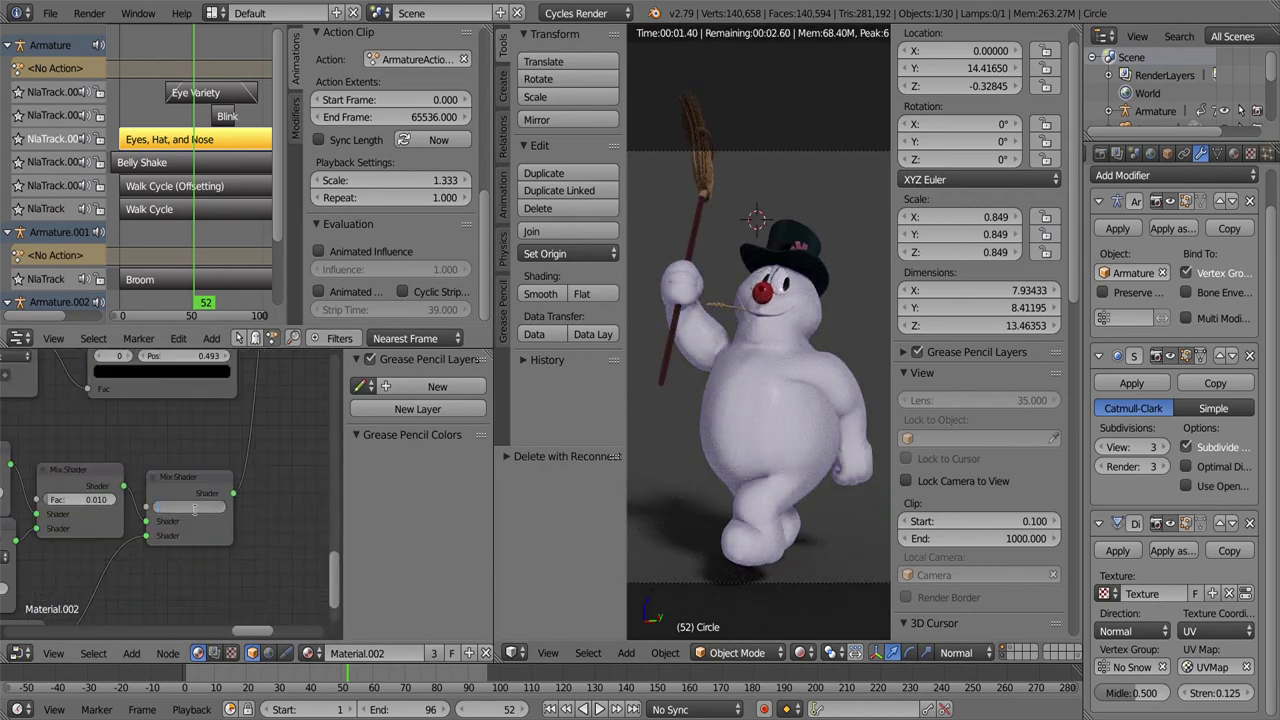
middle_drag(193, 509, 157, 562)
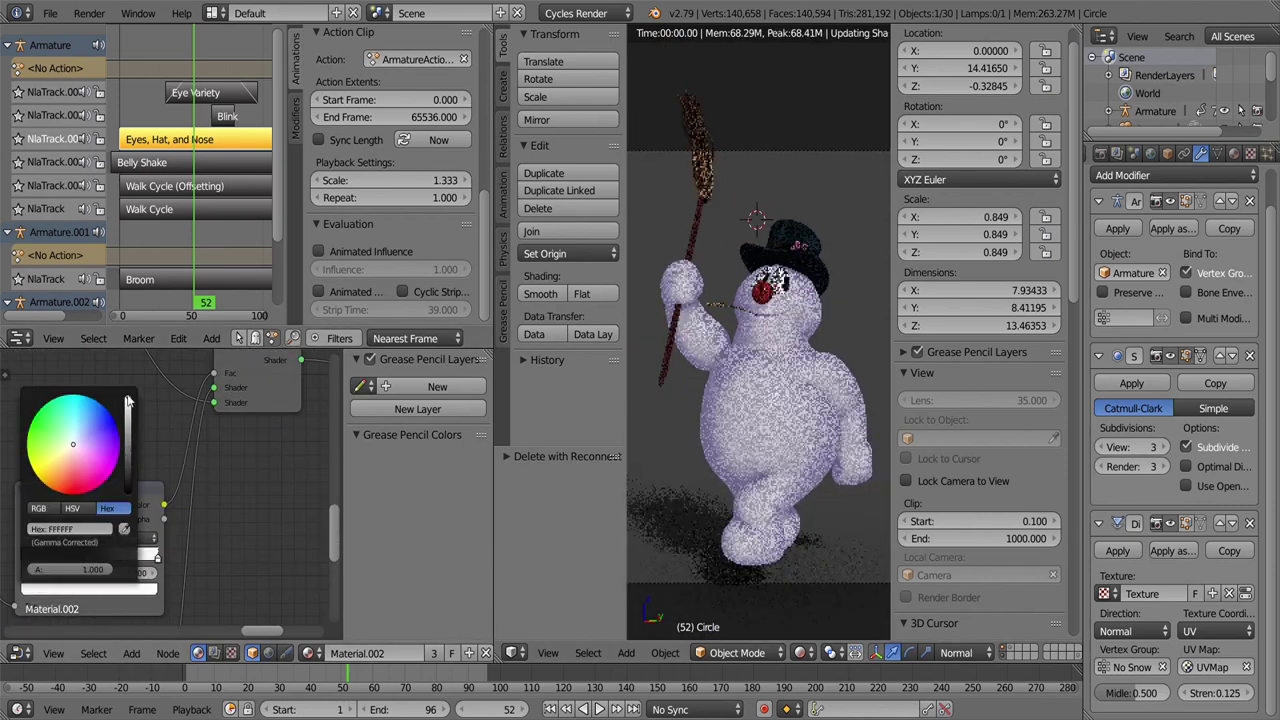
drag(133, 450, 130, 425)
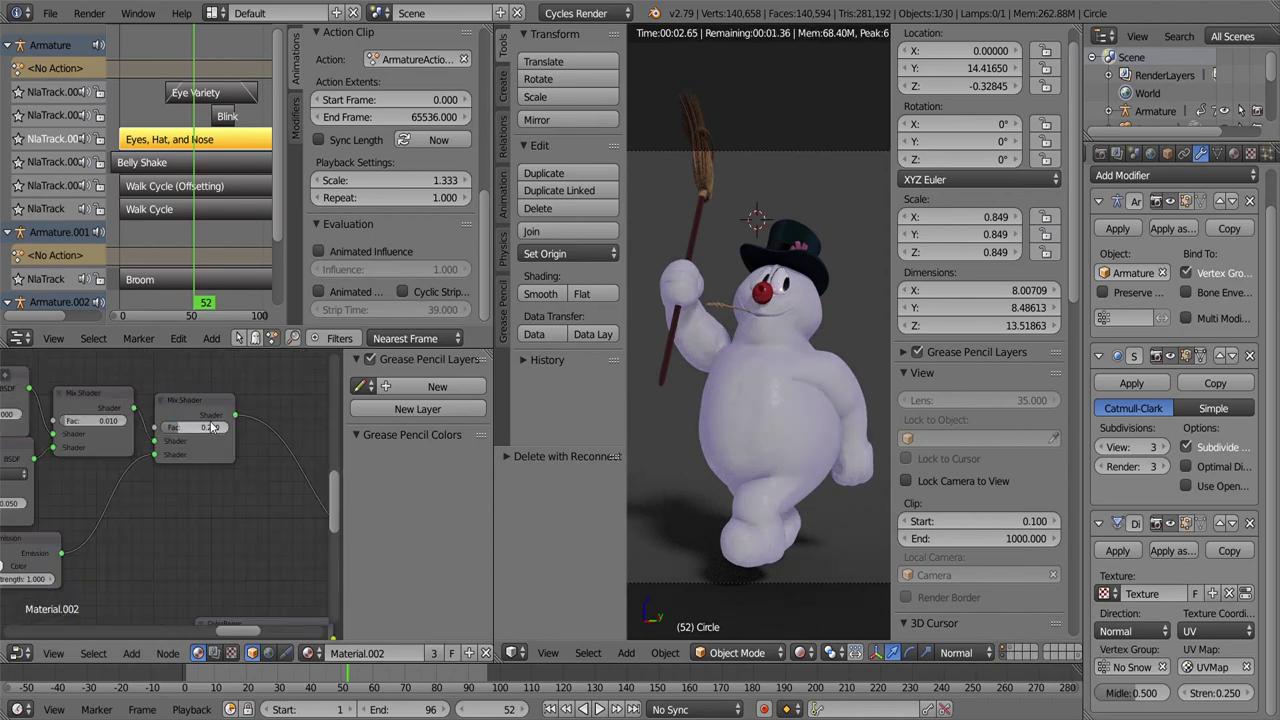
drag(347, 683, 250, 683)
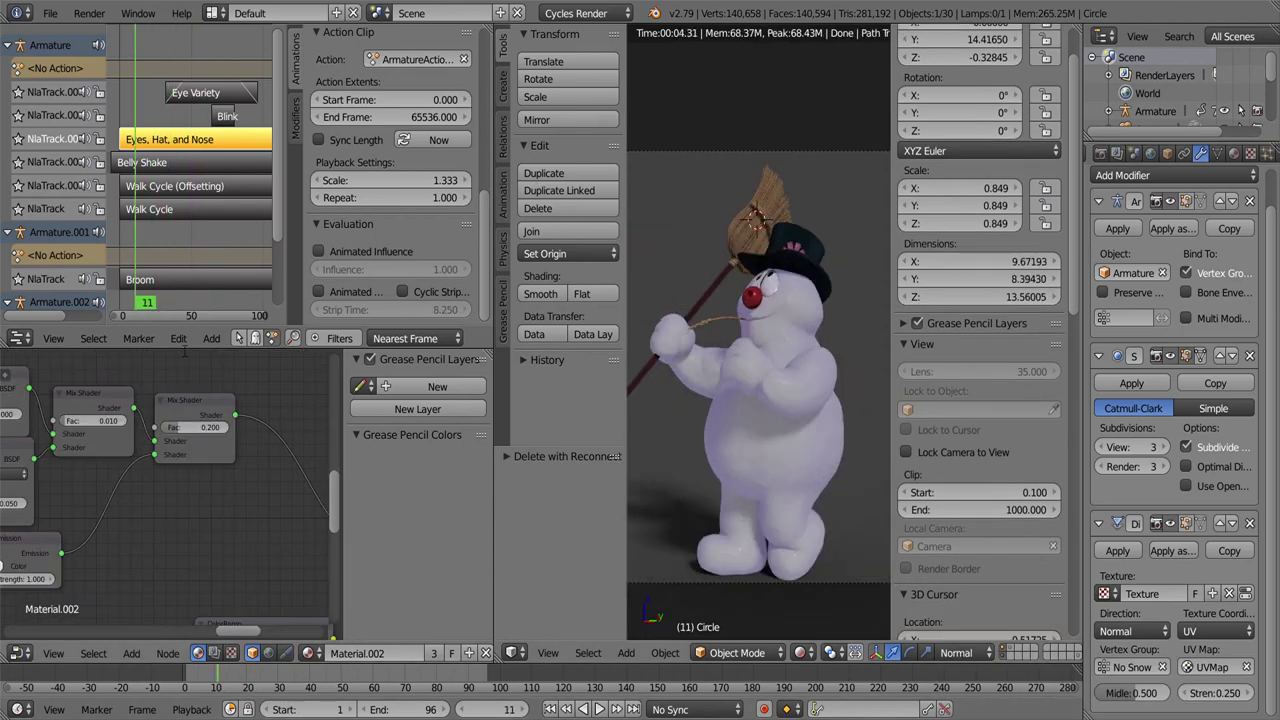
Step: Add an Arrows empty to the scene
click(849, 591)
key(shift+a)
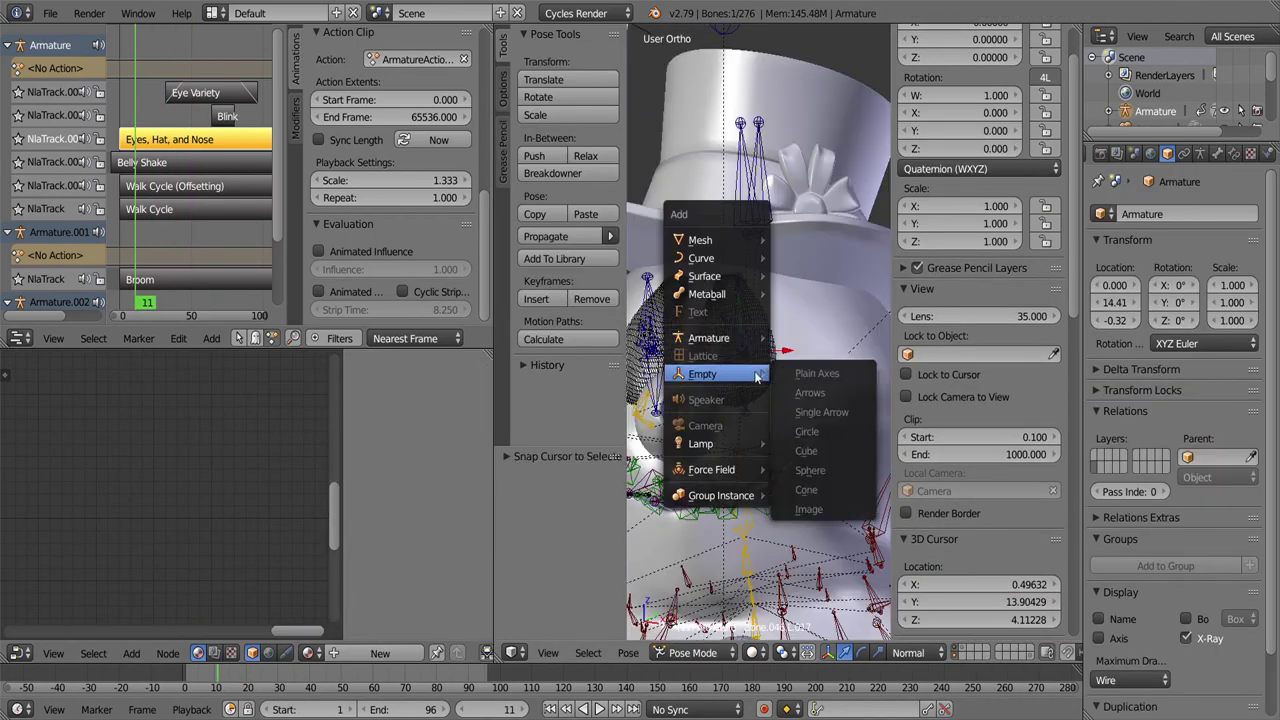
click(829, 468)
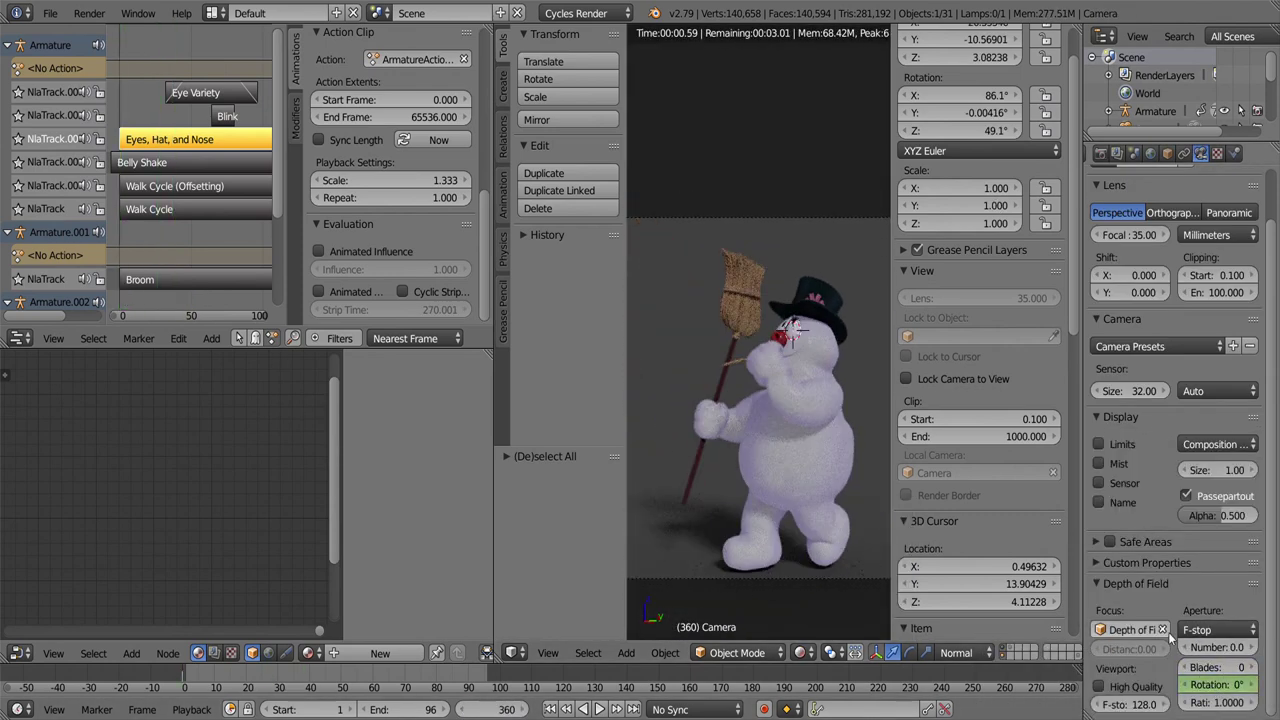
Step: Switch the lower-left area to the Graph Editor showing the camera's curves, then play the animation
click(18, 653)
click(57, 606)
key(alt+a)
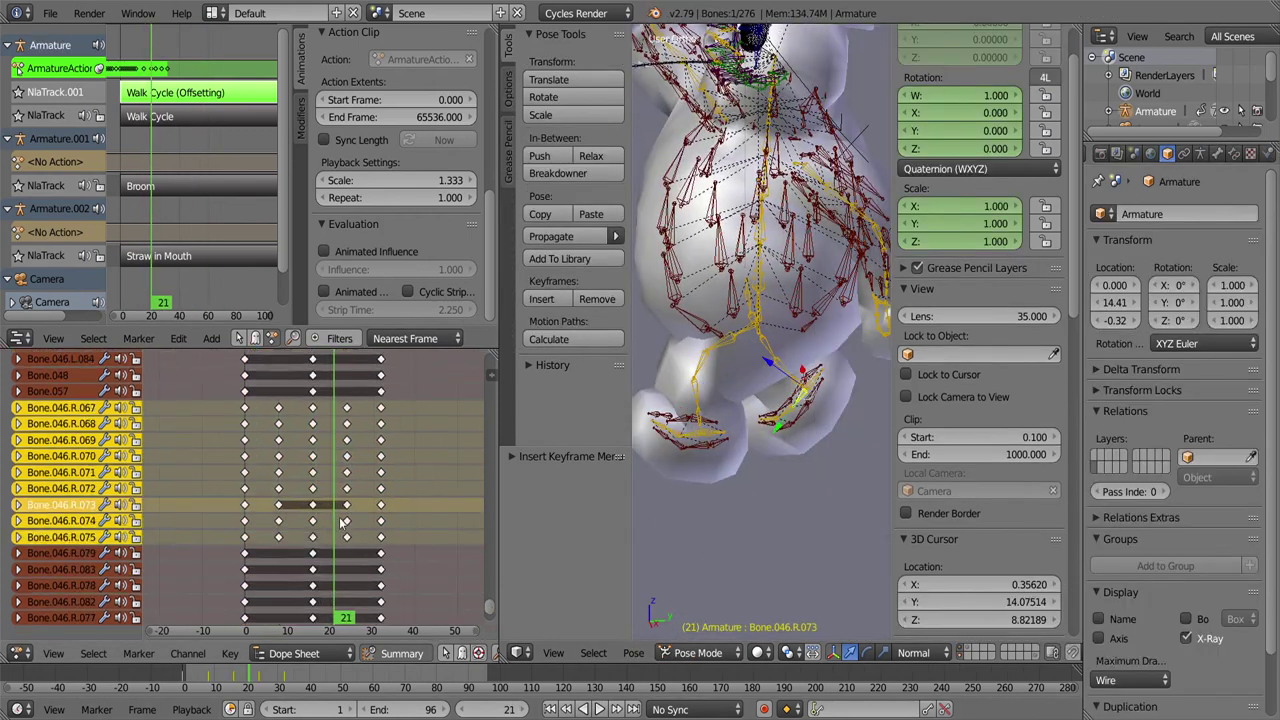
Step: Copy the selected walk bone keyframes, select the Bone.046.R.073 channel and play back
scroll(403, 514, down, 5)
key(ctrl+c)
key(ctrl+c)
scroll(326, 513, down, 5)
click(800, 395)
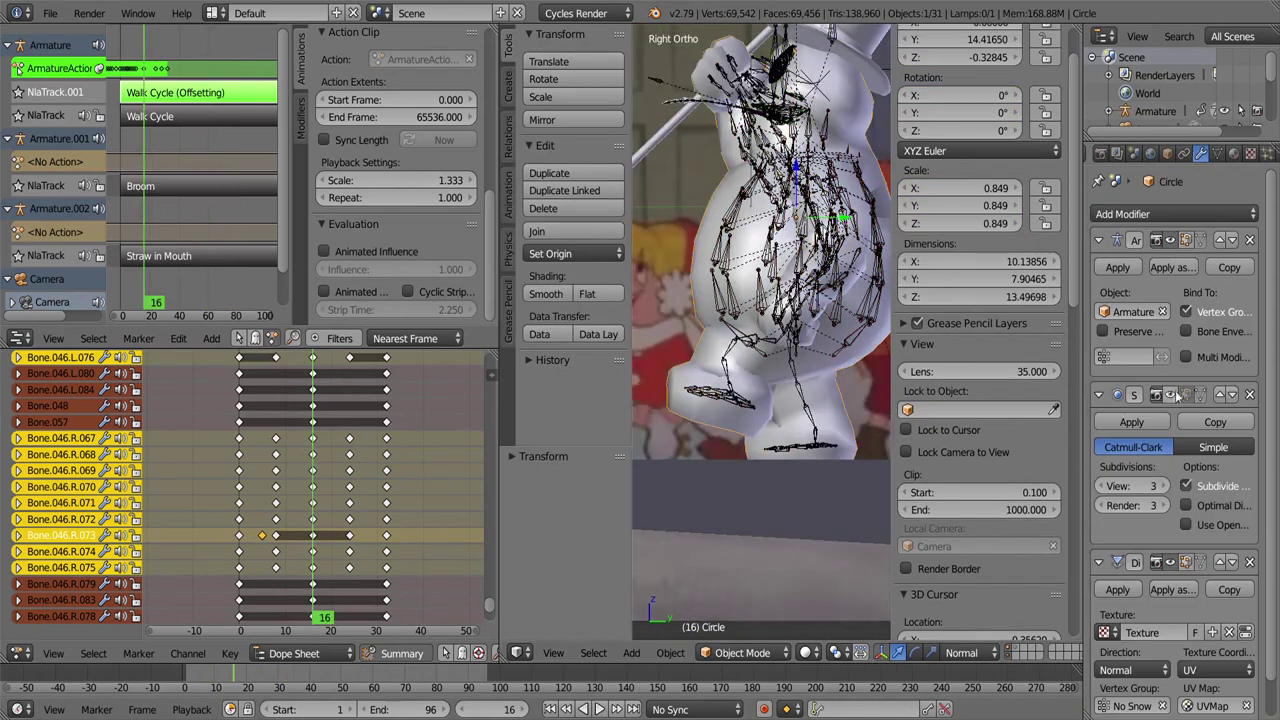
key(alt+a)
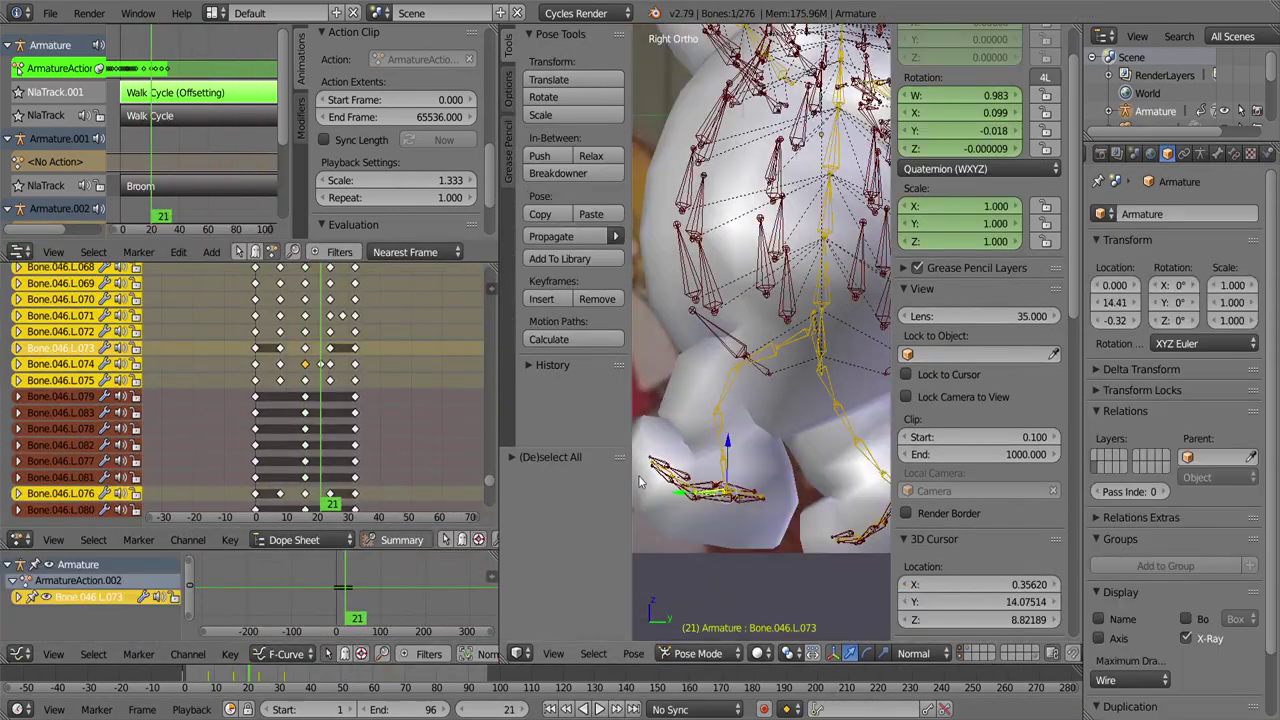
Step: Delete the right foot bone's keyframes and select its connected bones
middle_drag(640, 482, 830, 458)
right_click(838, 455)
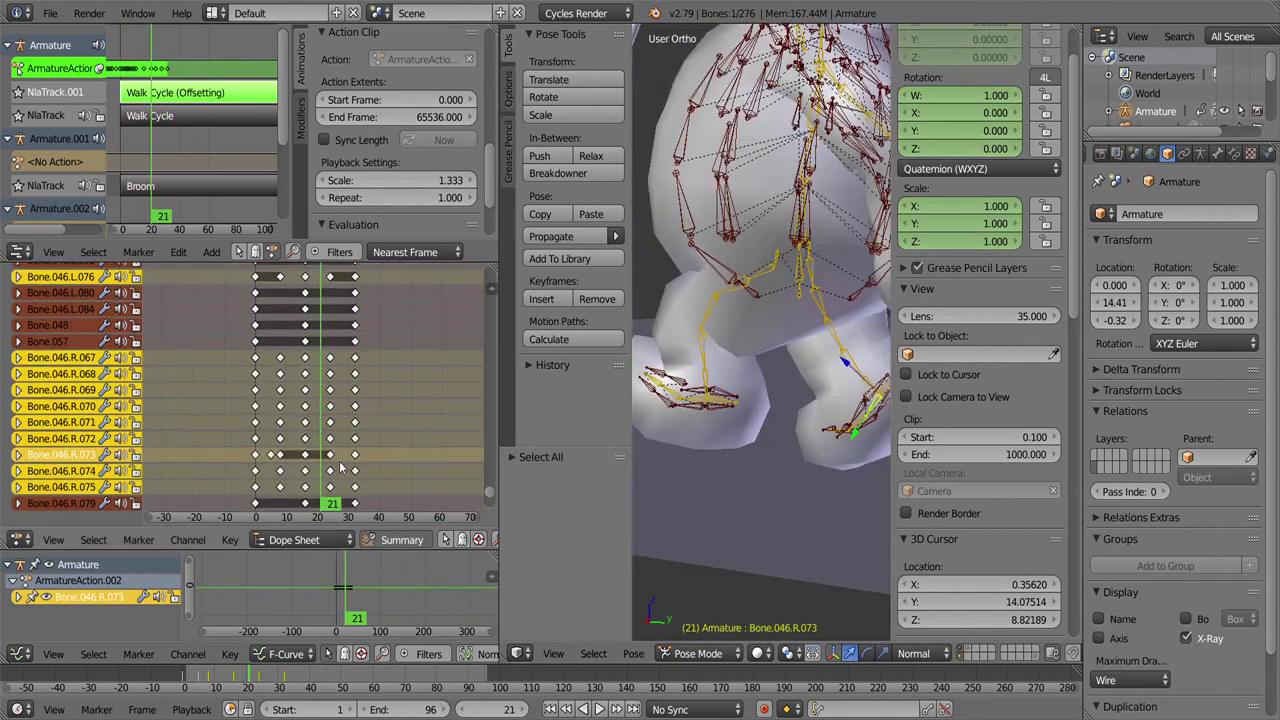
key(x)
click(250, 530)
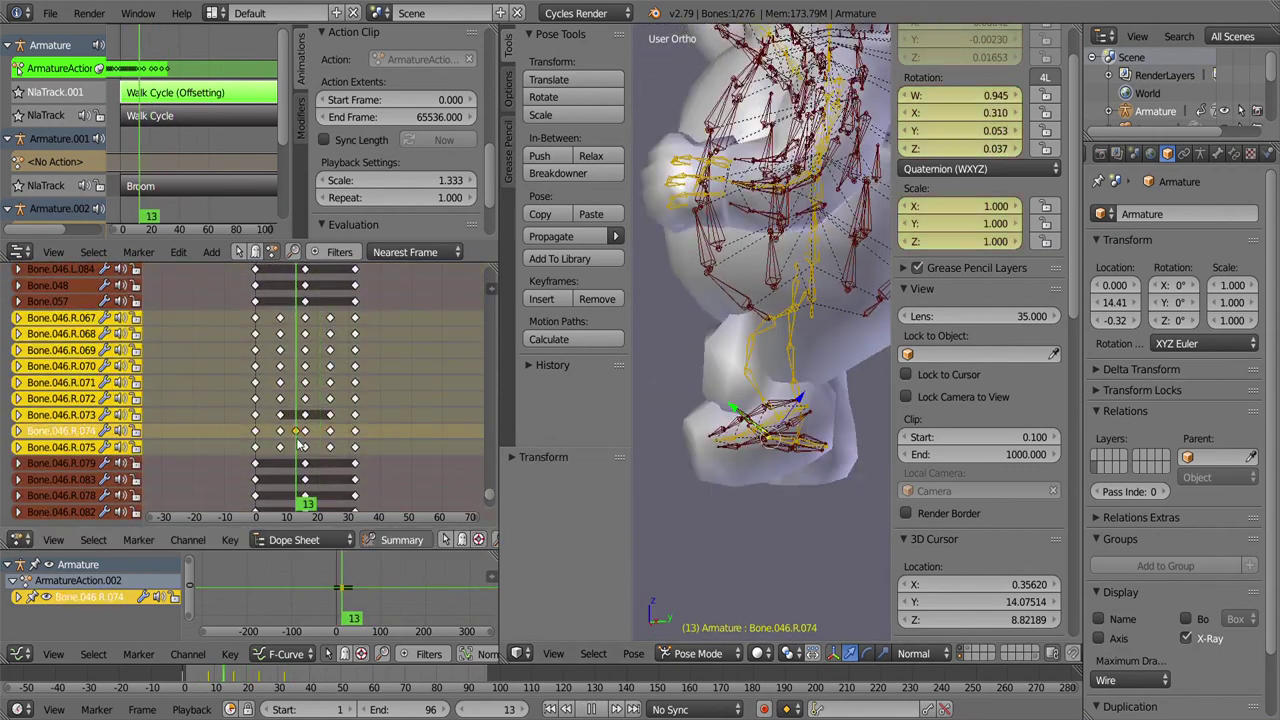
key(l)
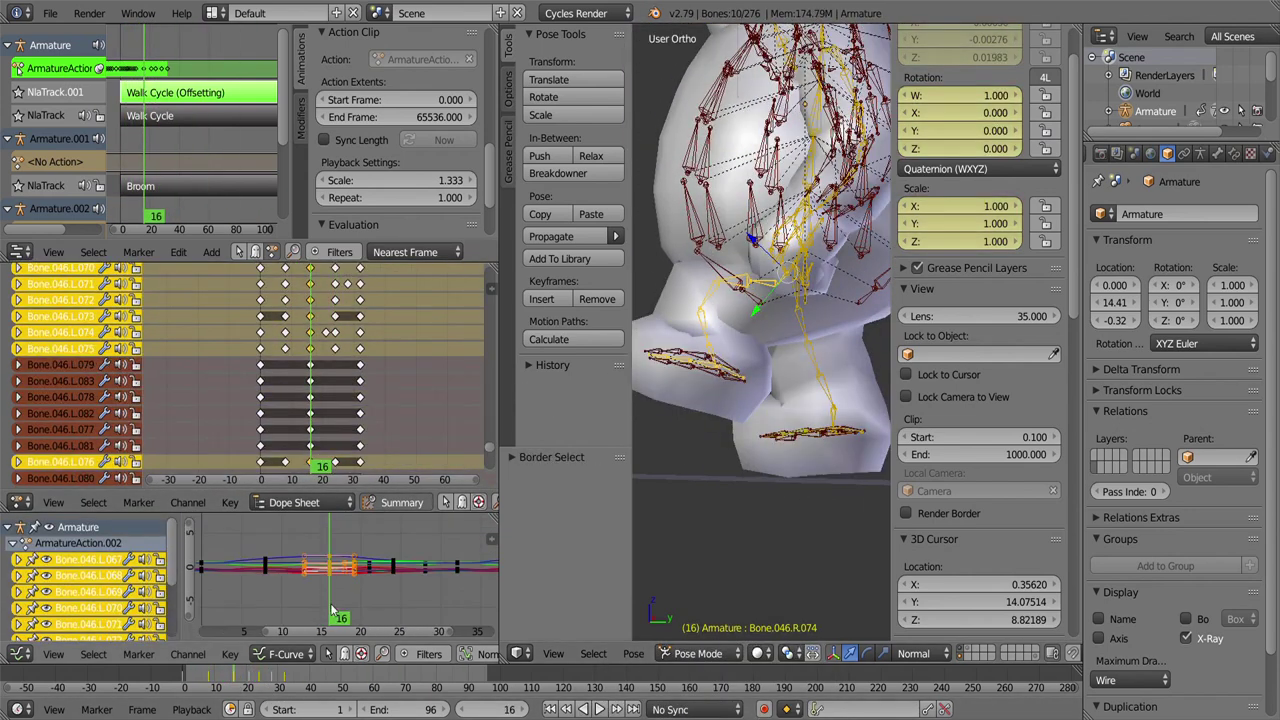
key(a)
key(alt+a)
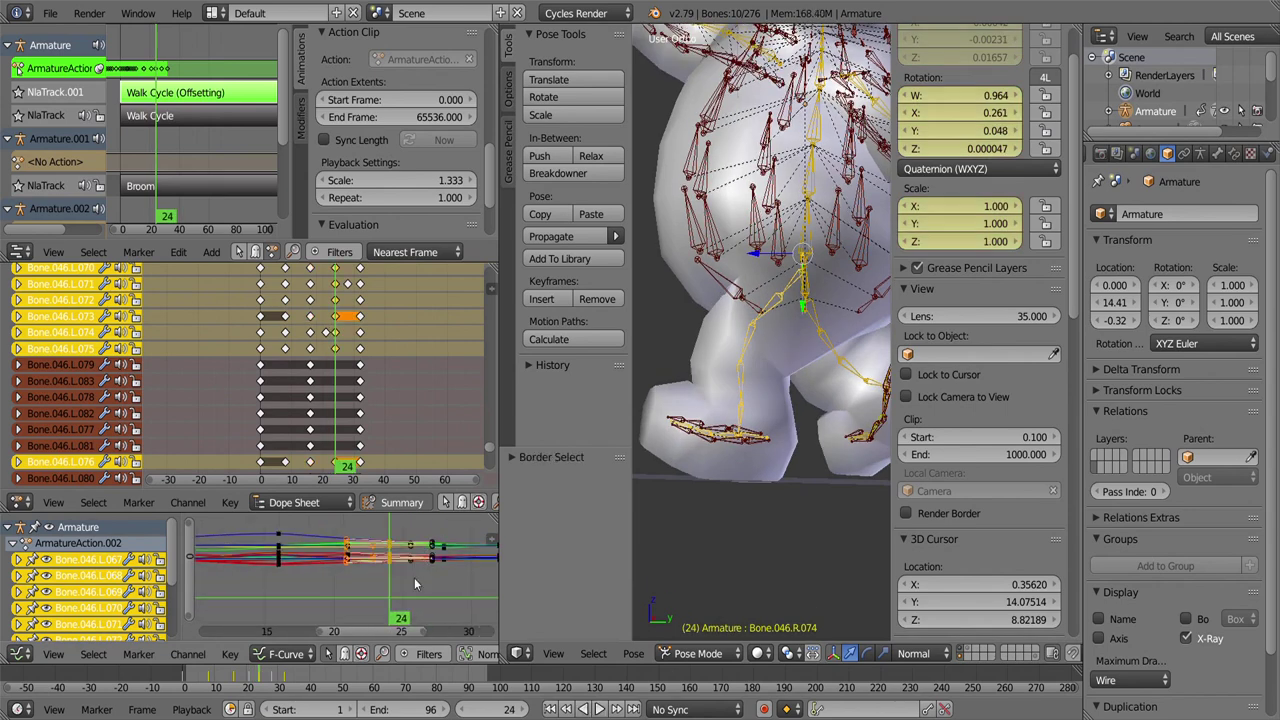
Step: Box-select the leg keys near frame 26, preview from frame 0, then duplicate and rotate them
drag(407, 597, 400, 541)
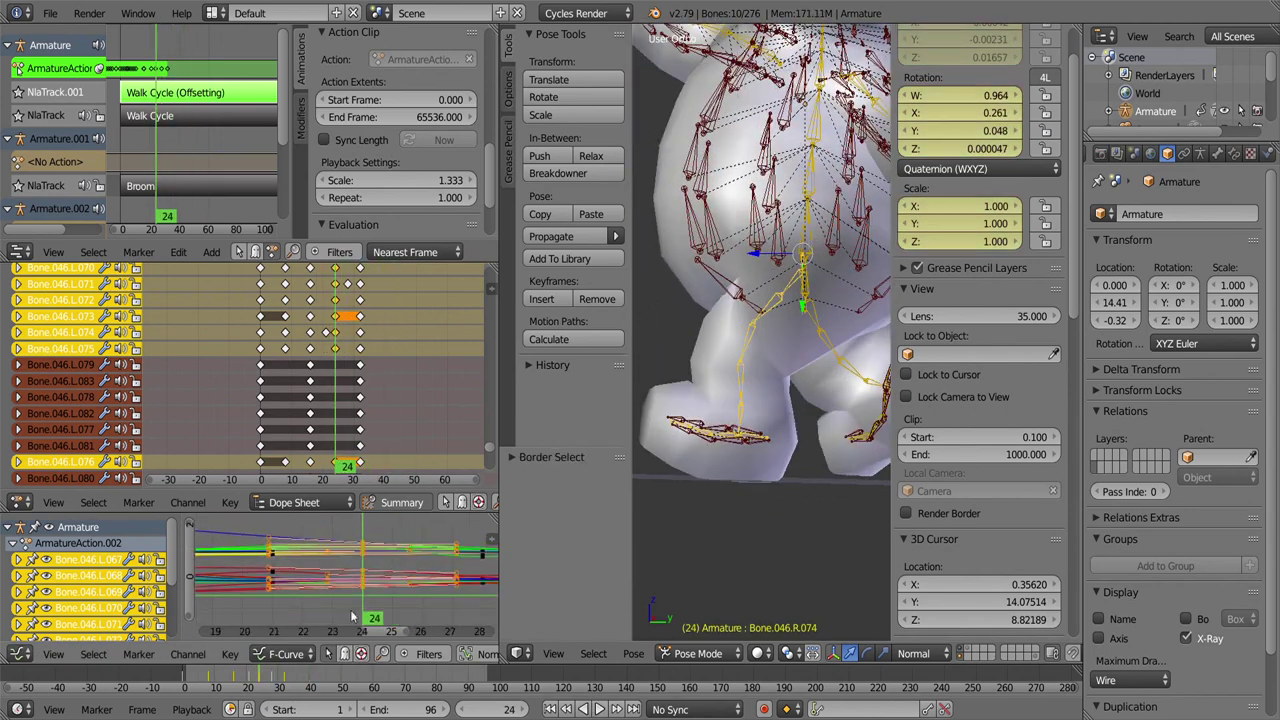
key(Home)
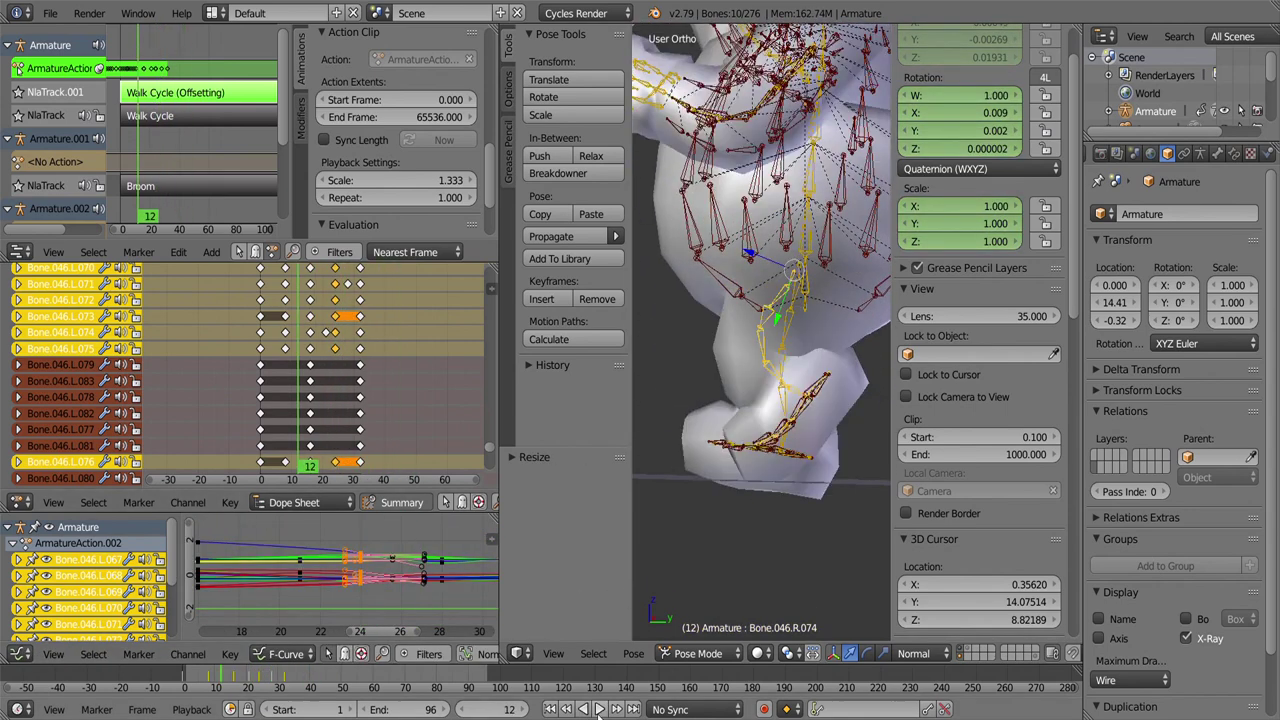
click(255, 411)
key(alt+a)
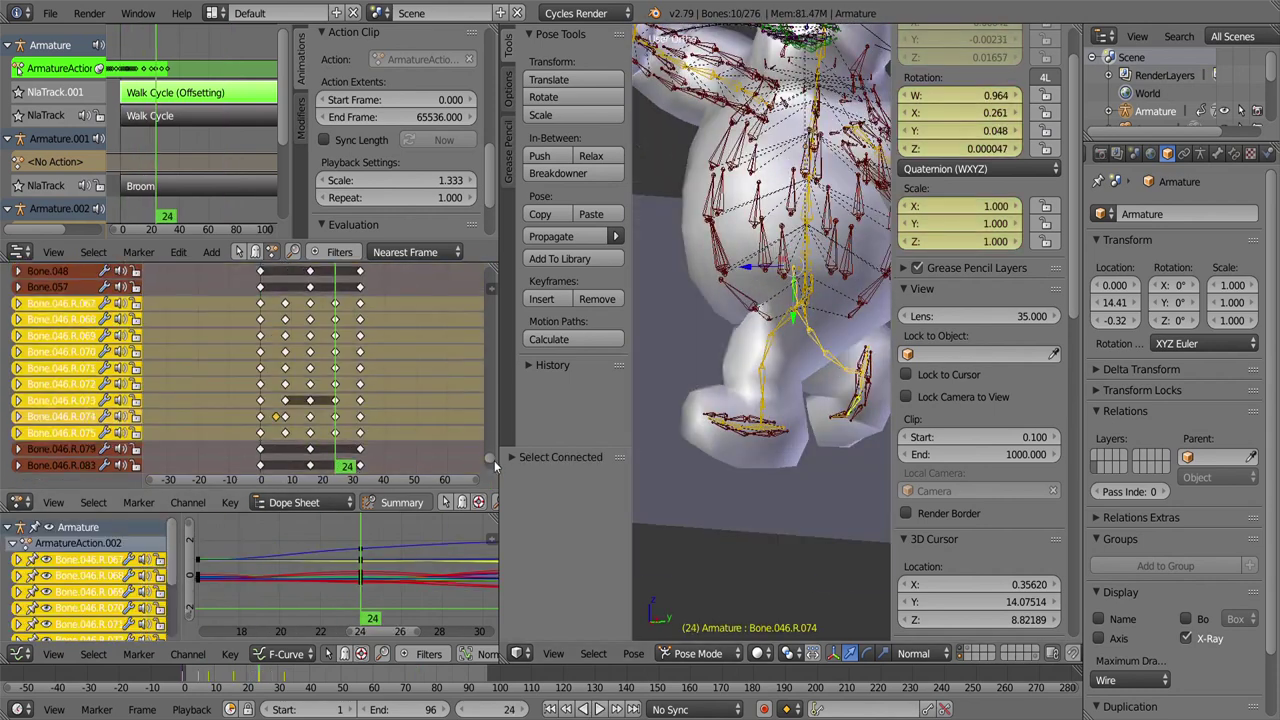
key(KP_3)
key(a)
click(260, 470)
key(Home)
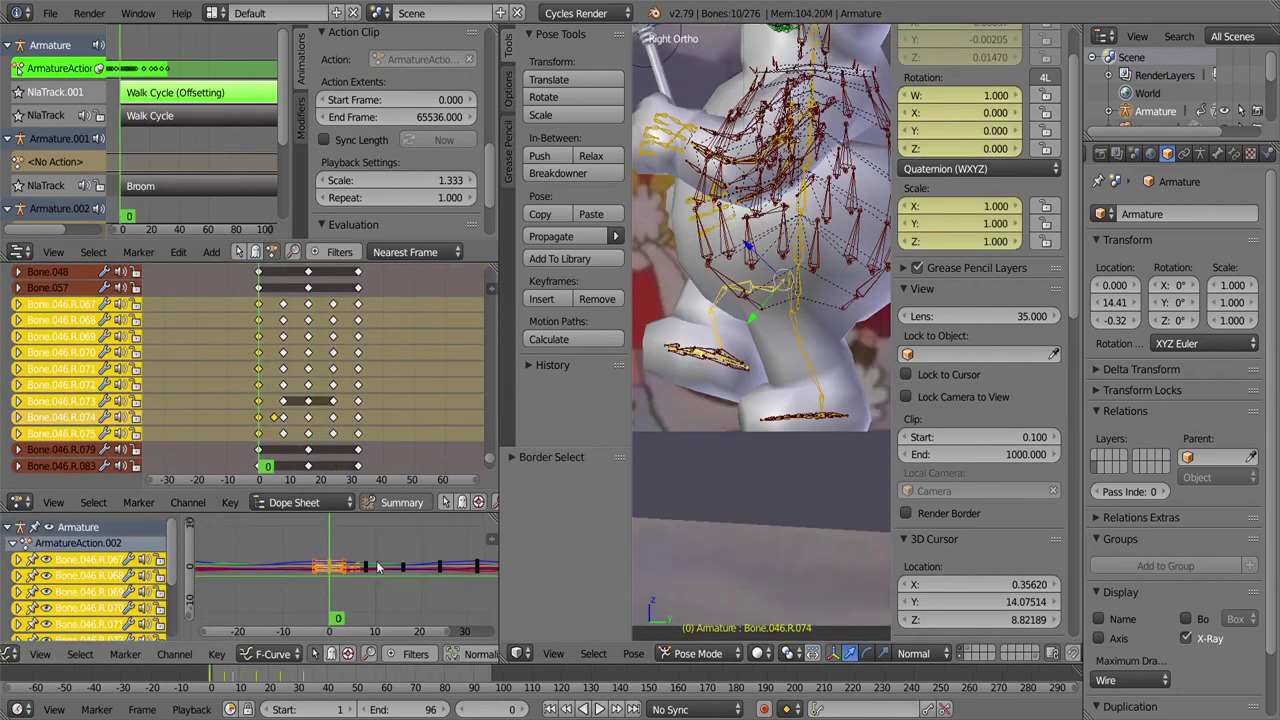
key(alt+a)
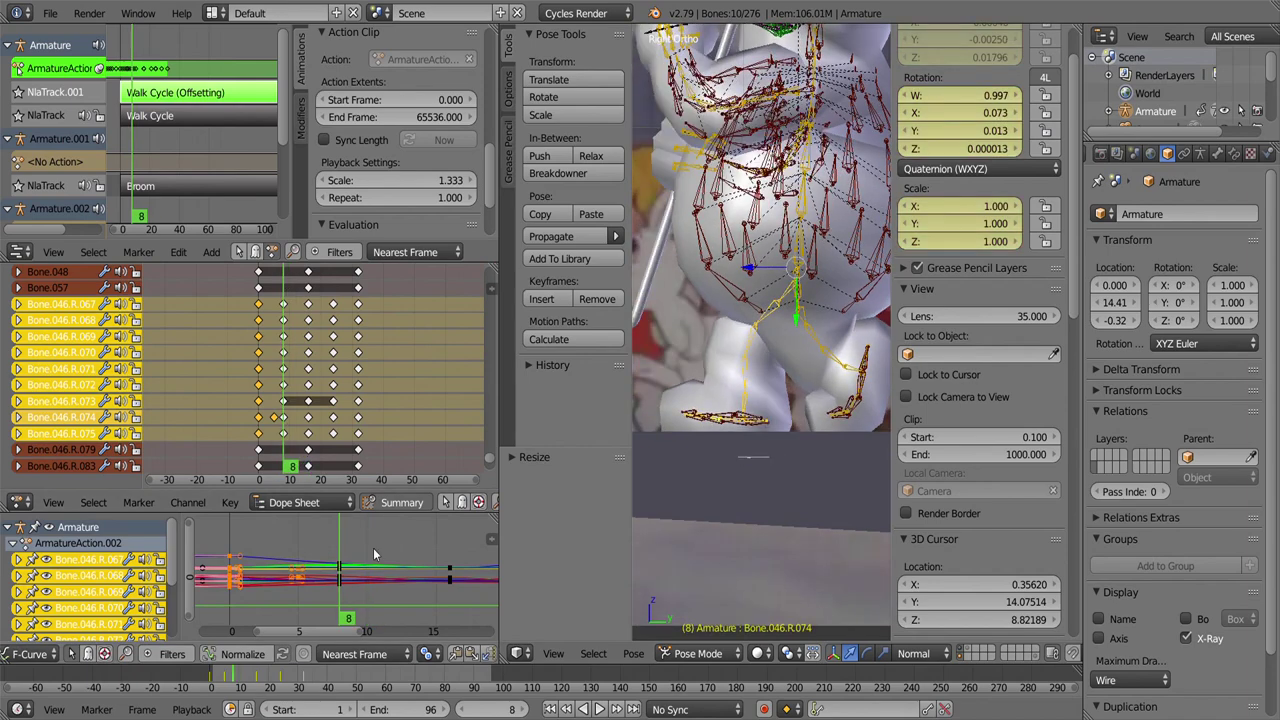
click(599, 709)
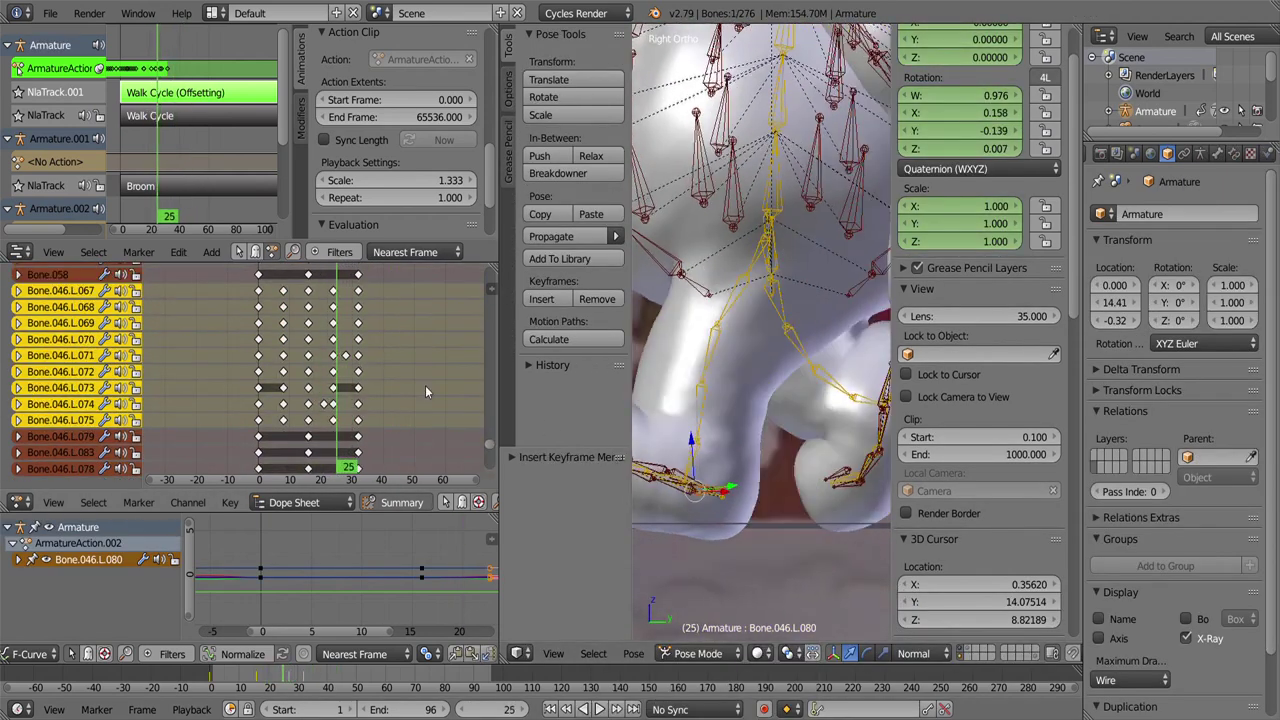
key(shift+d)
key(r)
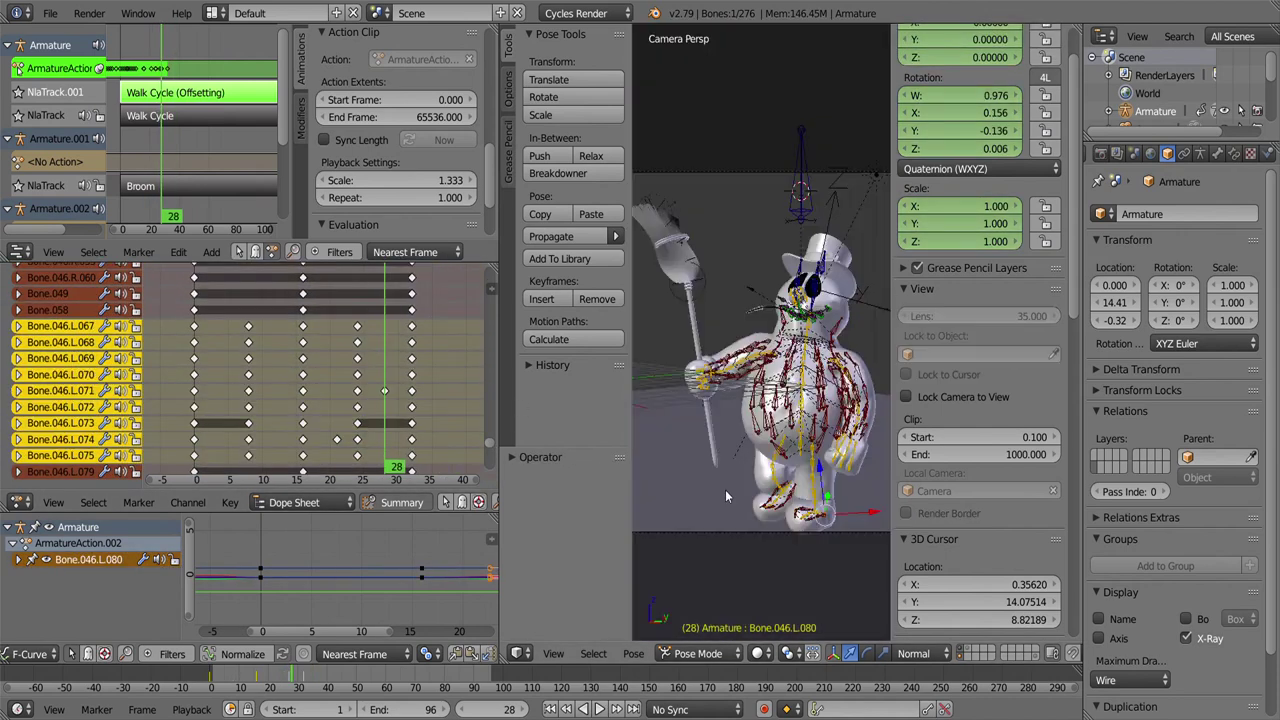
Step: Key the foot bone's new rotation with LocRotScale near frame 26, undoing a stray duplicate
key(alt+a)
click(812, 483)
key(i)
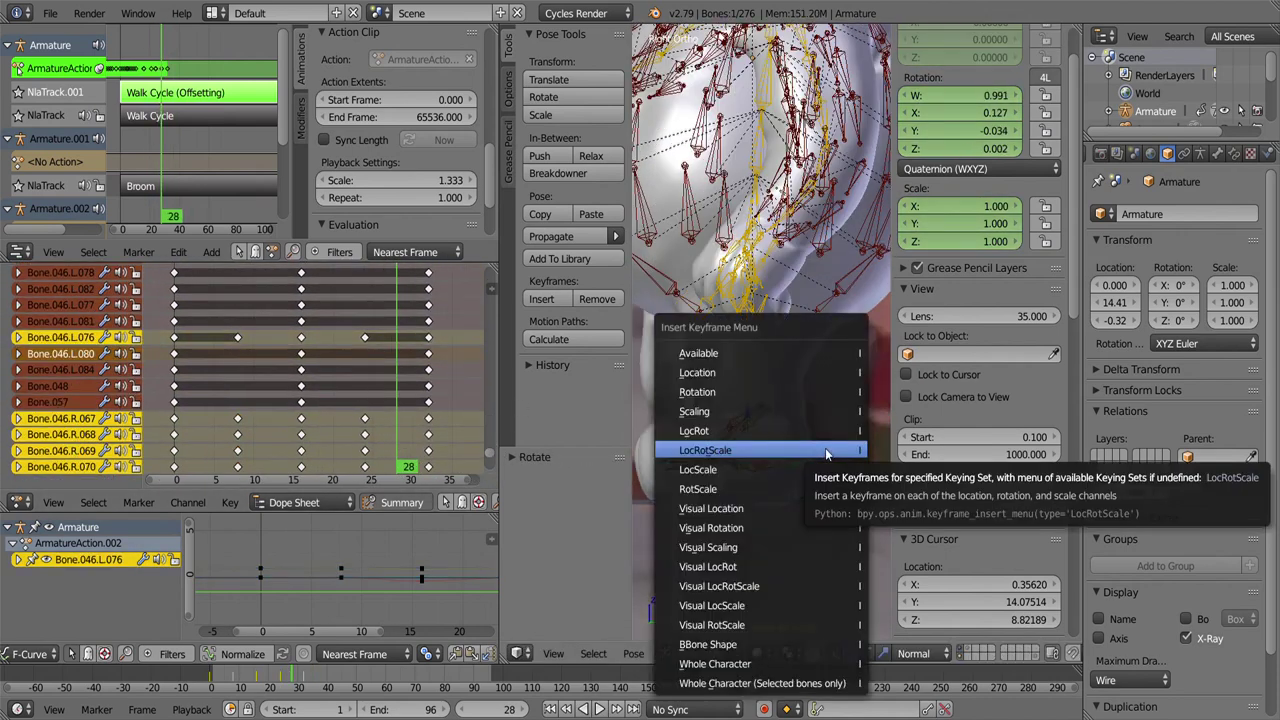
click(745, 443)
key(shift+d)
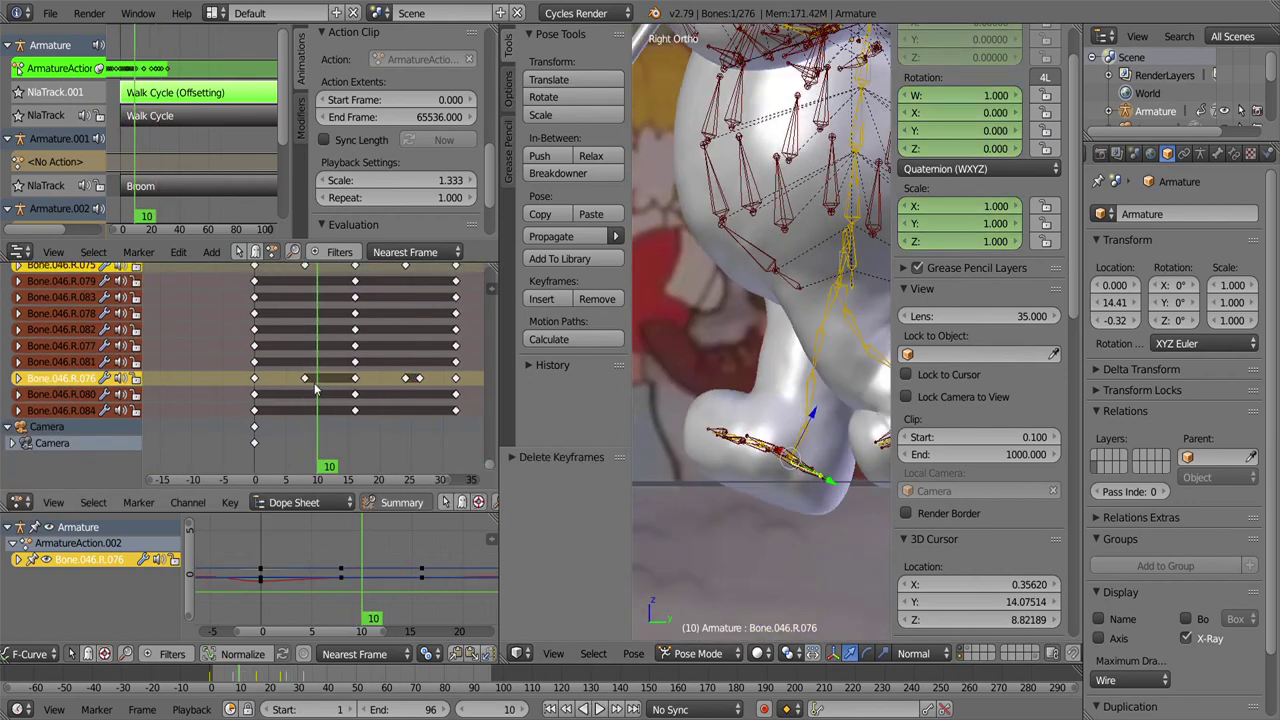
key(ctrl+alt+z)
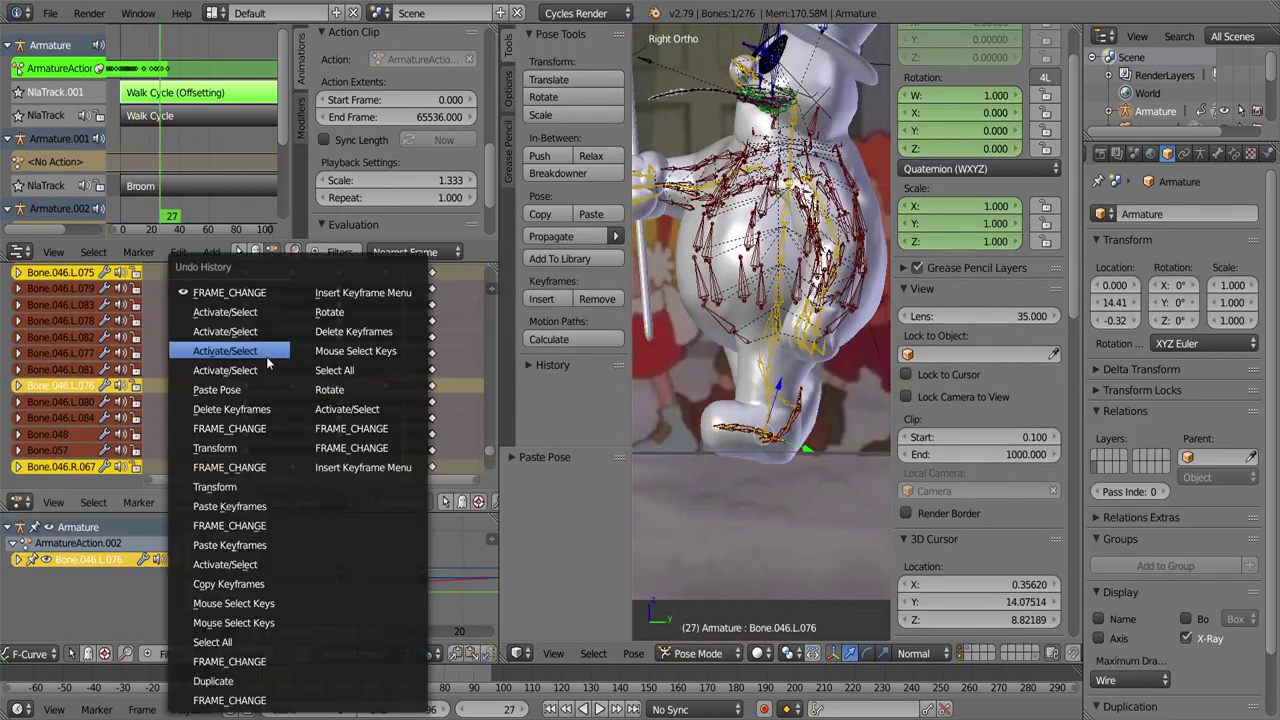
click(238, 434)
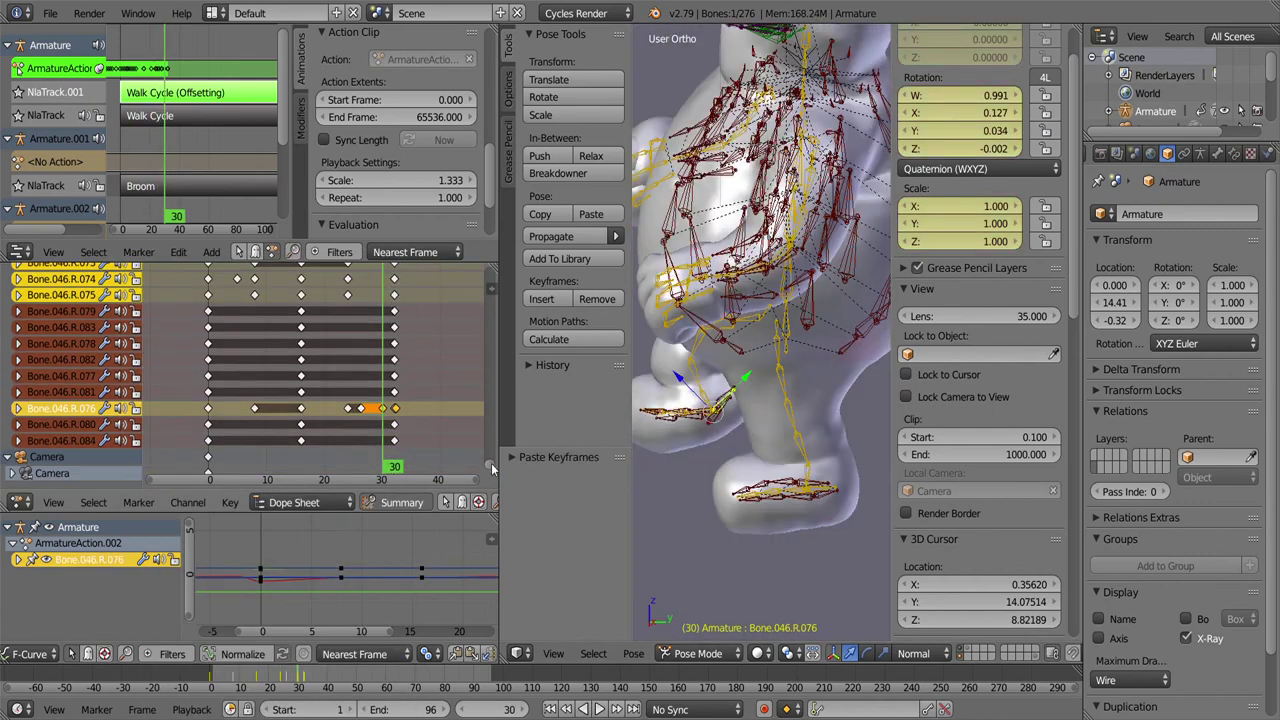
Step: Adjust the foot pose from the right side view and keyframe it
key(KP_3)
middle_drag(376, 424, 427, 341)
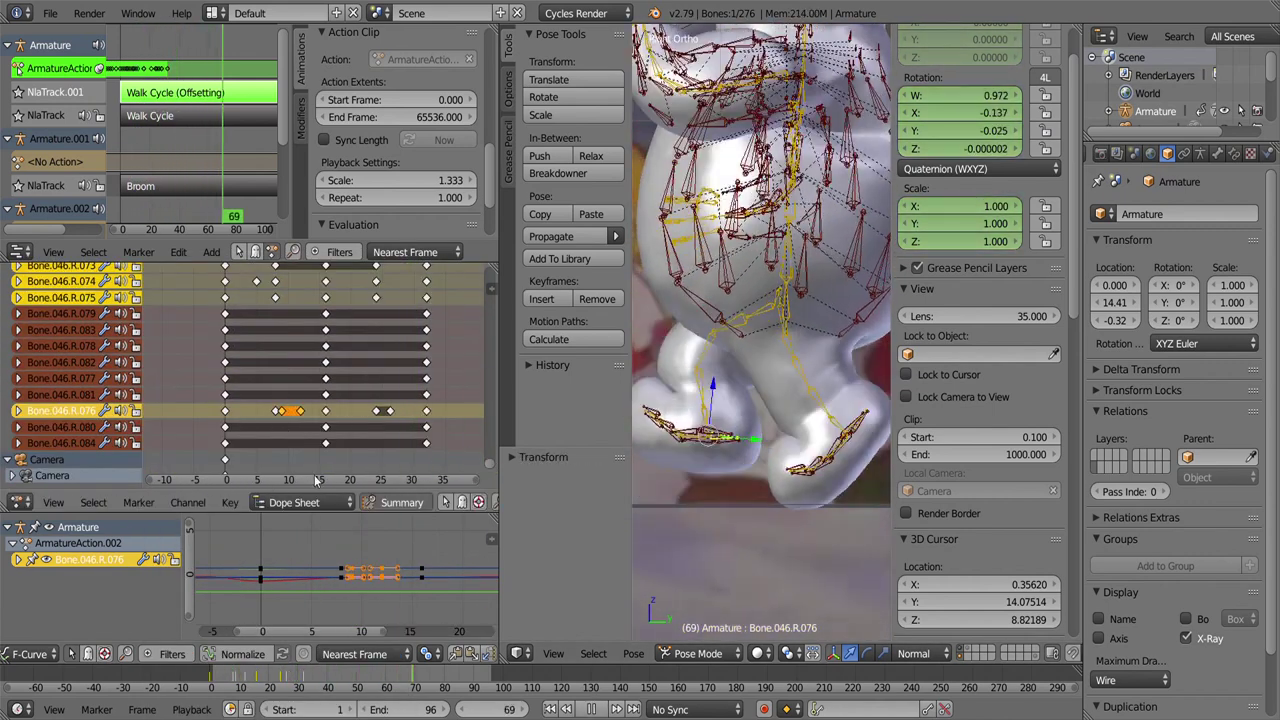
middle_drag(316, 481, 326, 423)
key(i)
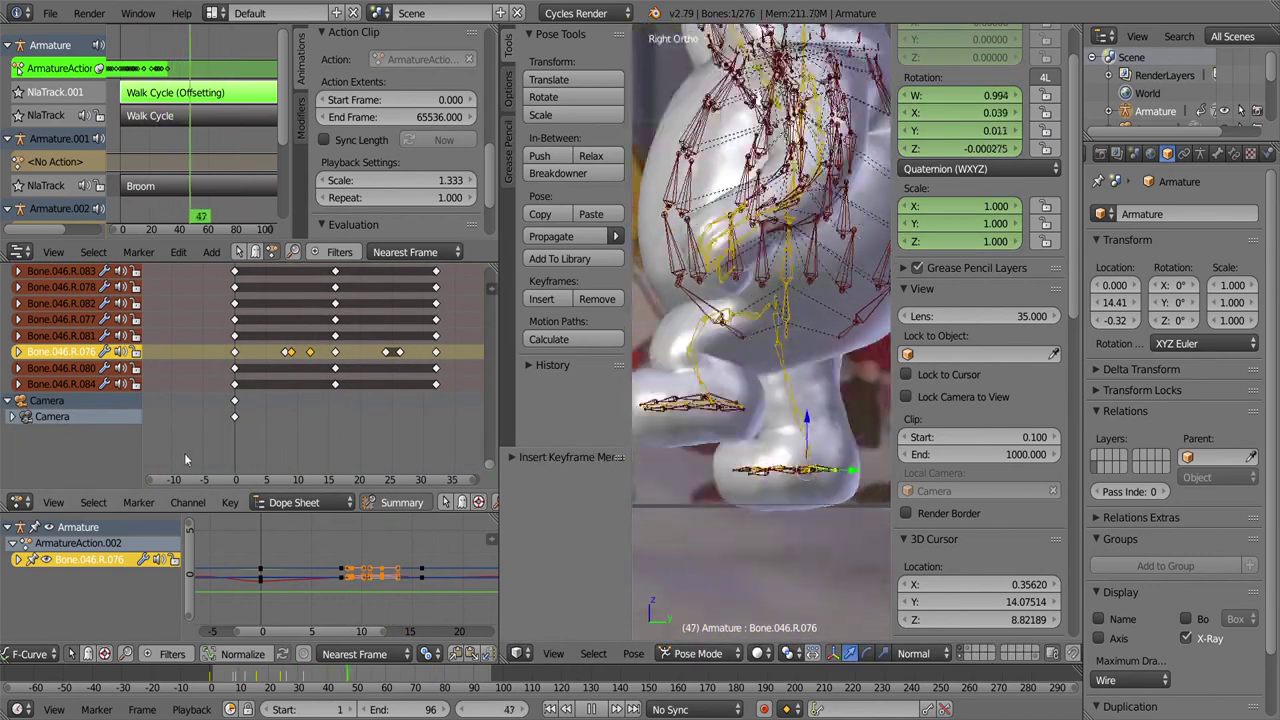
key(KP_0)
key(alt+a)
key(alt+a)
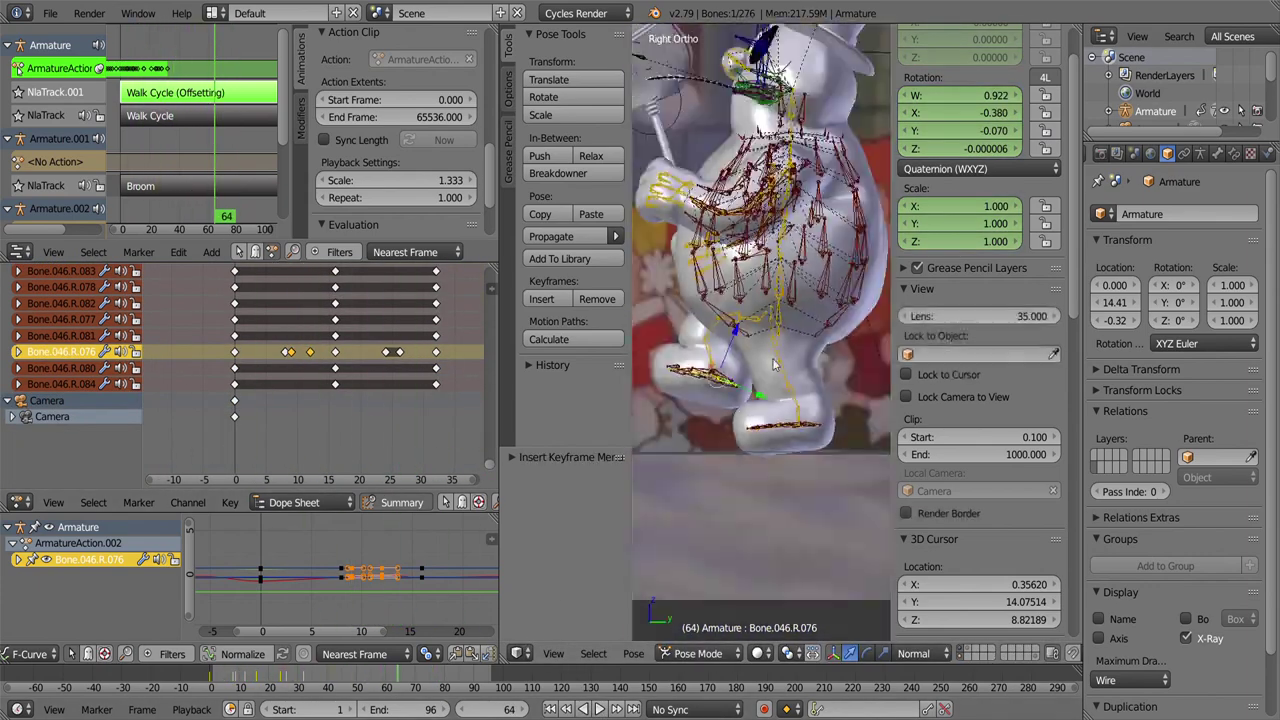
Step: Paste the copied pose onto the mouth bones and keyframe it at frame 16
mouse_move(760, 400)
middle_down()
mouse_move(760, 330)
mouse_move(634, 300)
middle_up()
scroll(760, 330, up, 4)
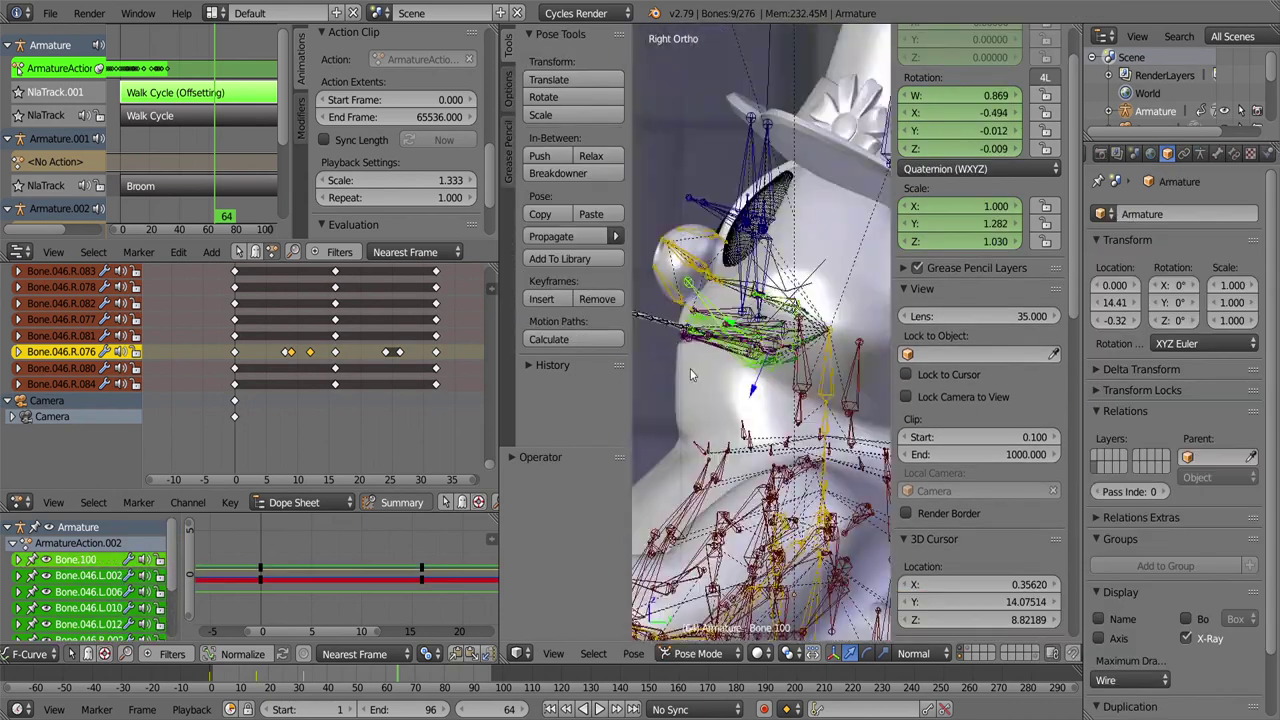
key(r)
key(alt+i)
scroll(407, 440, up, 5)
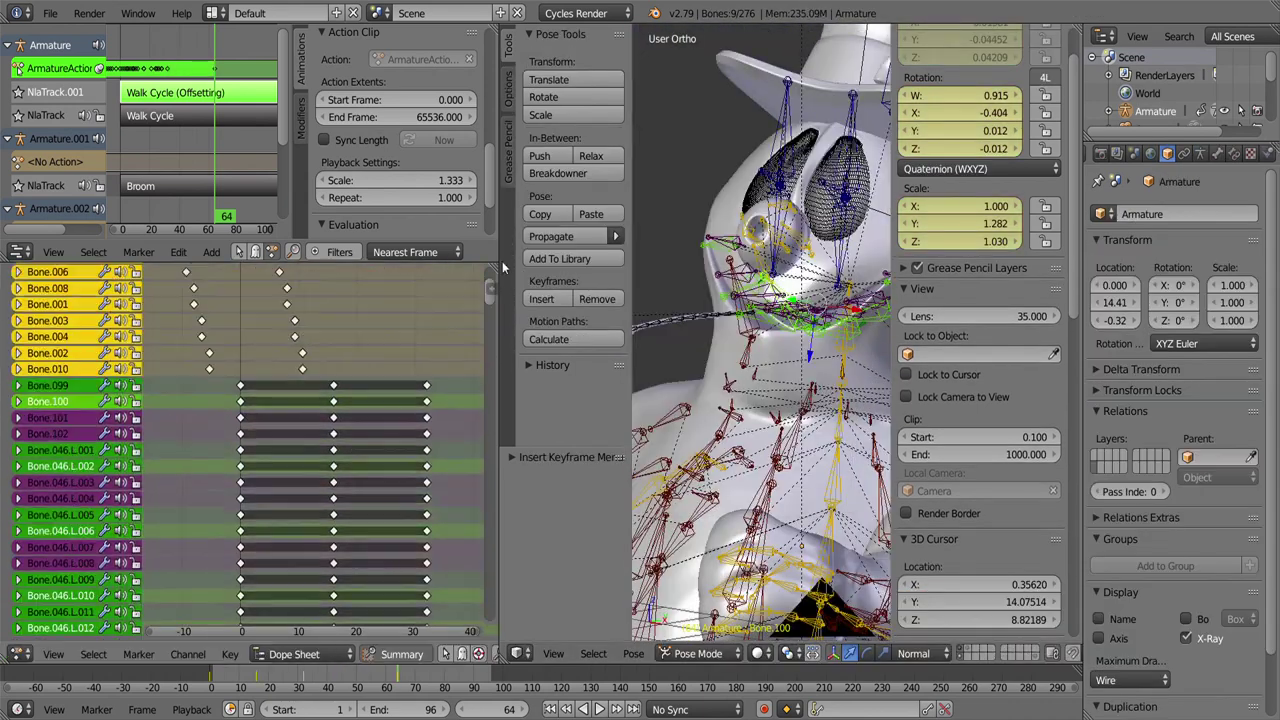
key(ctrl+v)
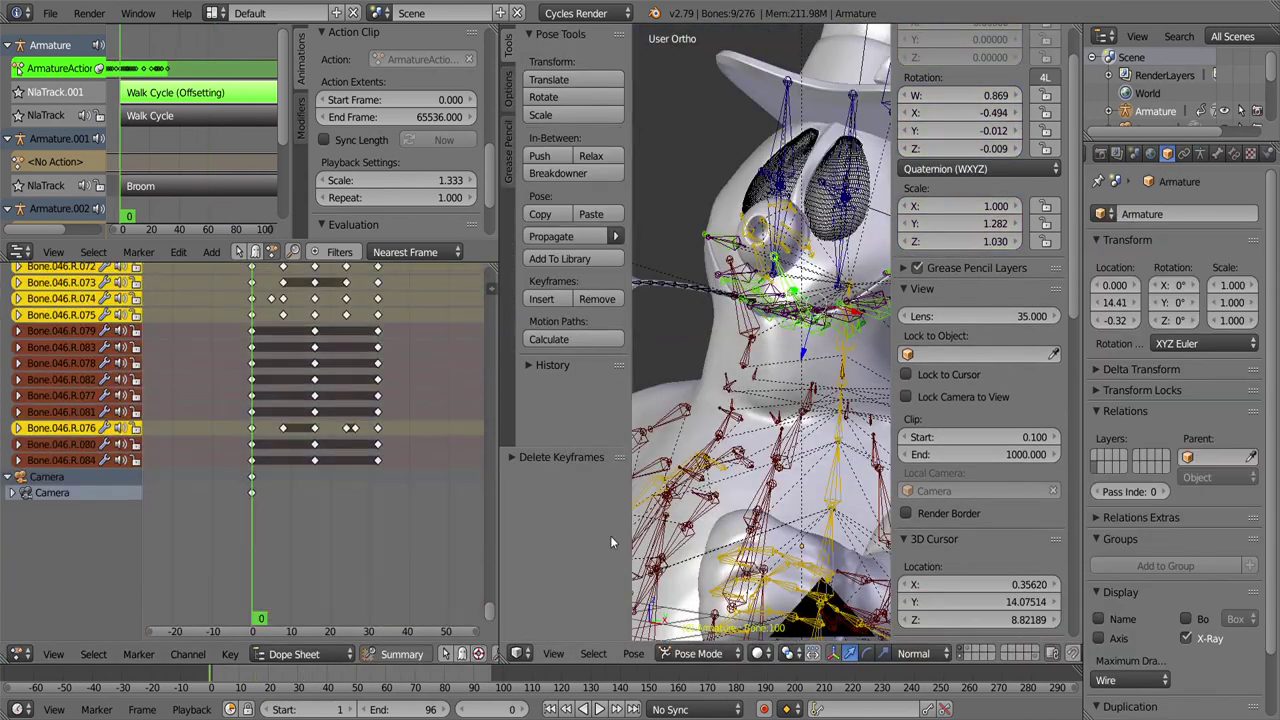
mouse_move(610, 535)
middle_down()
mouse_move(670, 435)
mouse_move(843, 421)
middle_up()
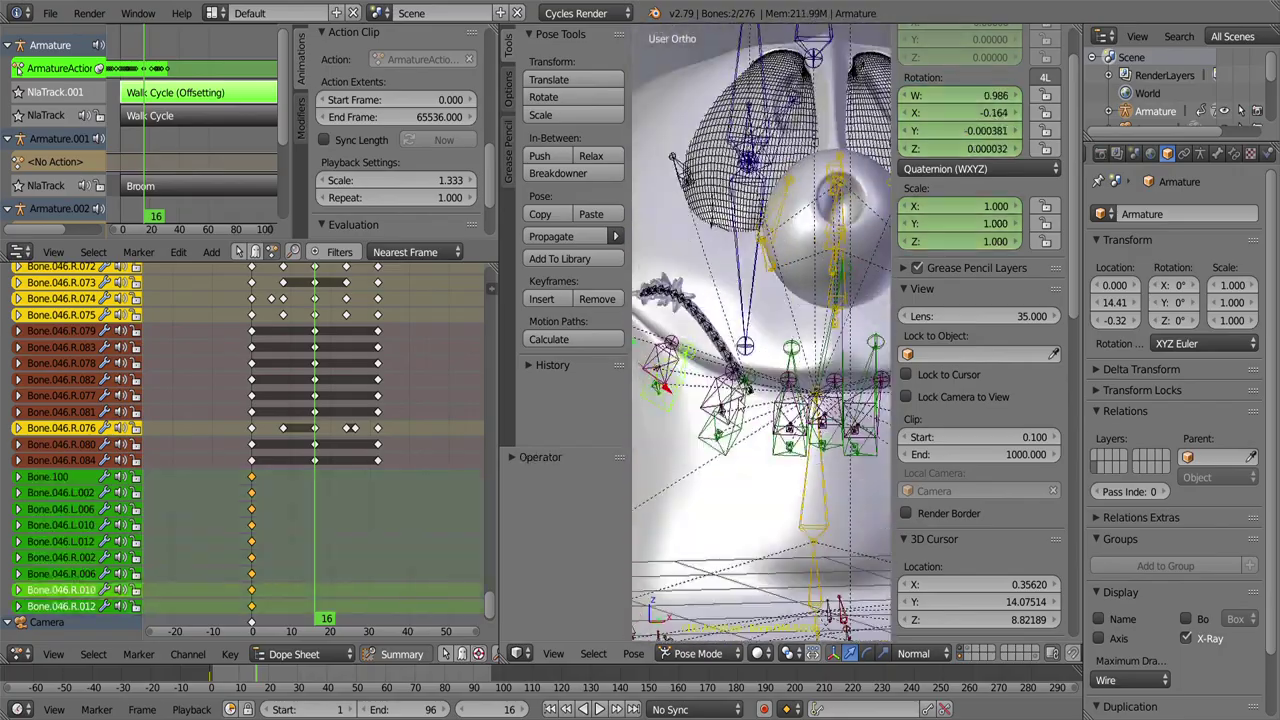
key(i)
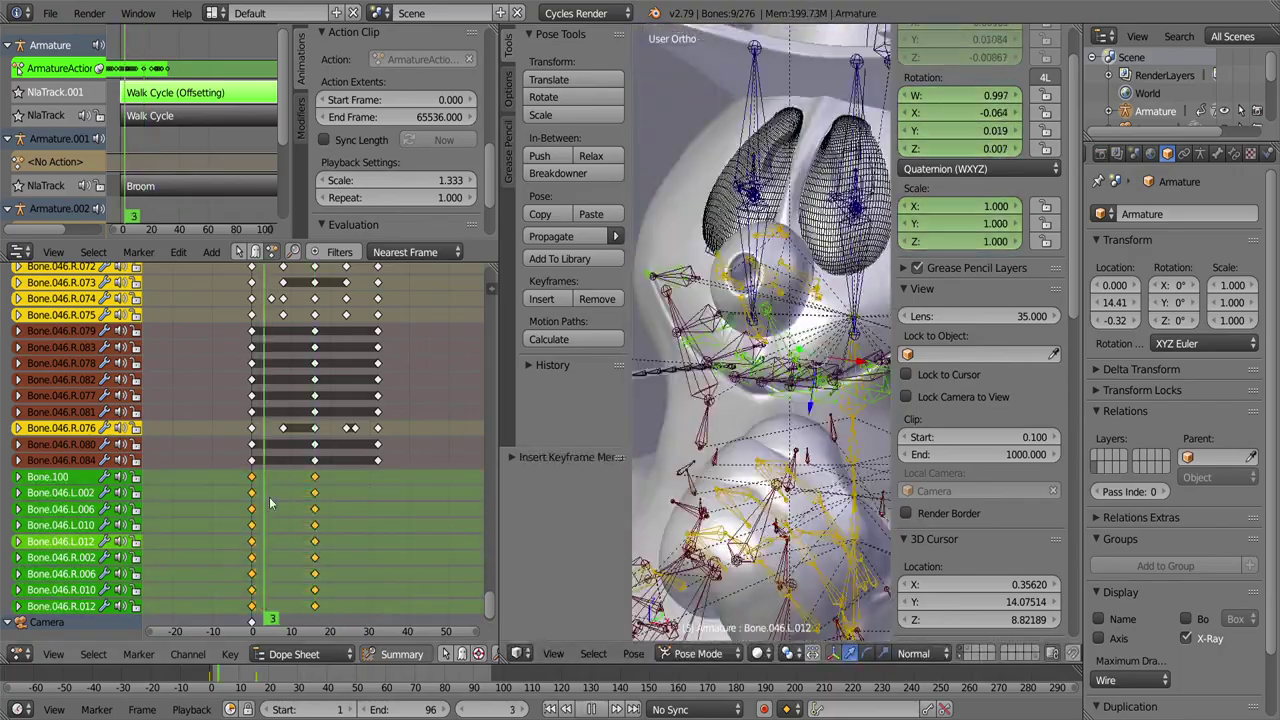
Step: Box-select the mouth keyframes and duplicate them further along the timeline
mouse_move(843, 421)
middle_down()
mouse_move(786, 332)
mouse_move(840, 247)
middle_up()
scroll(786, 332, up, 2)
key(r)
click(786, 332)
key(ctrl+z)
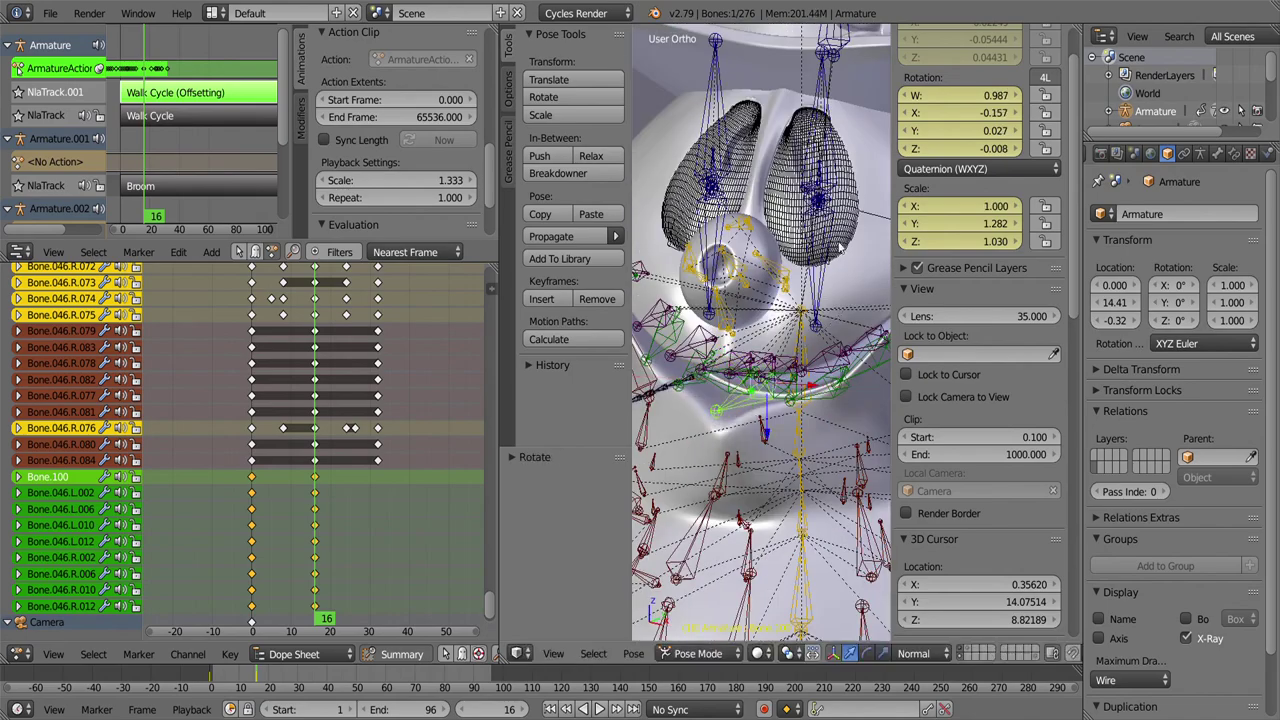
key(a)
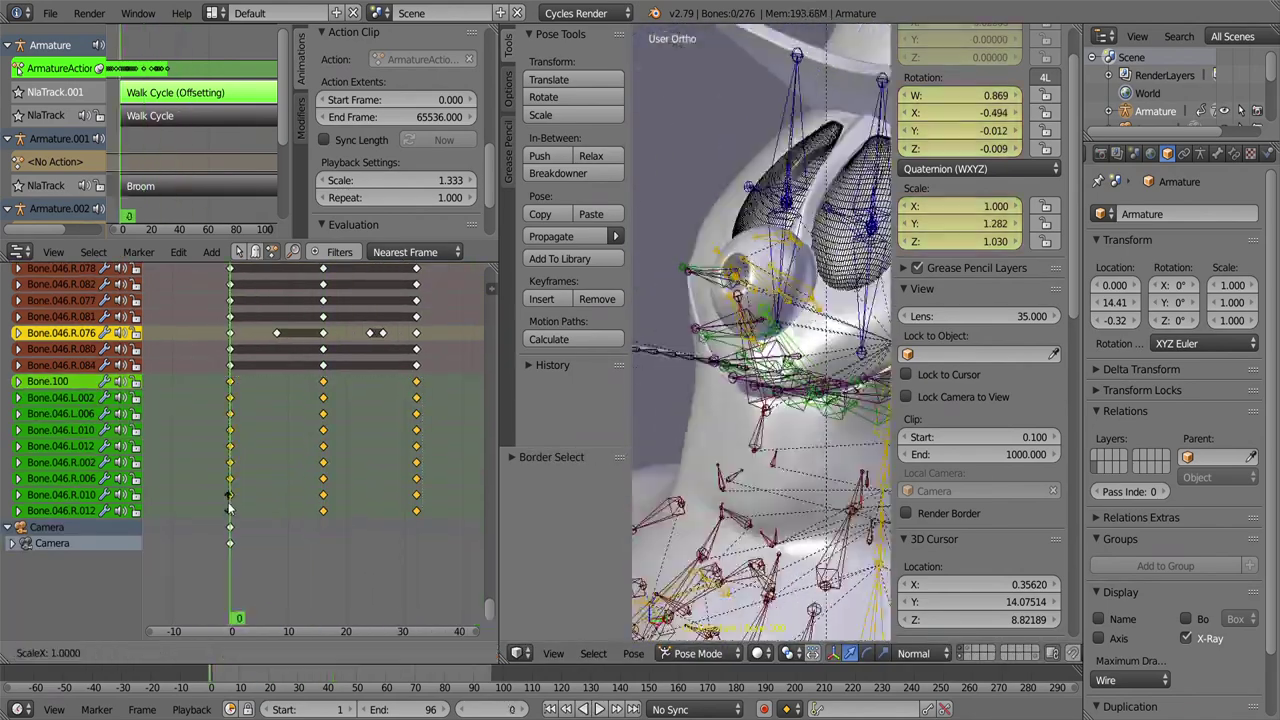
drag(342, 380, 230, 505)
key(shift+d)
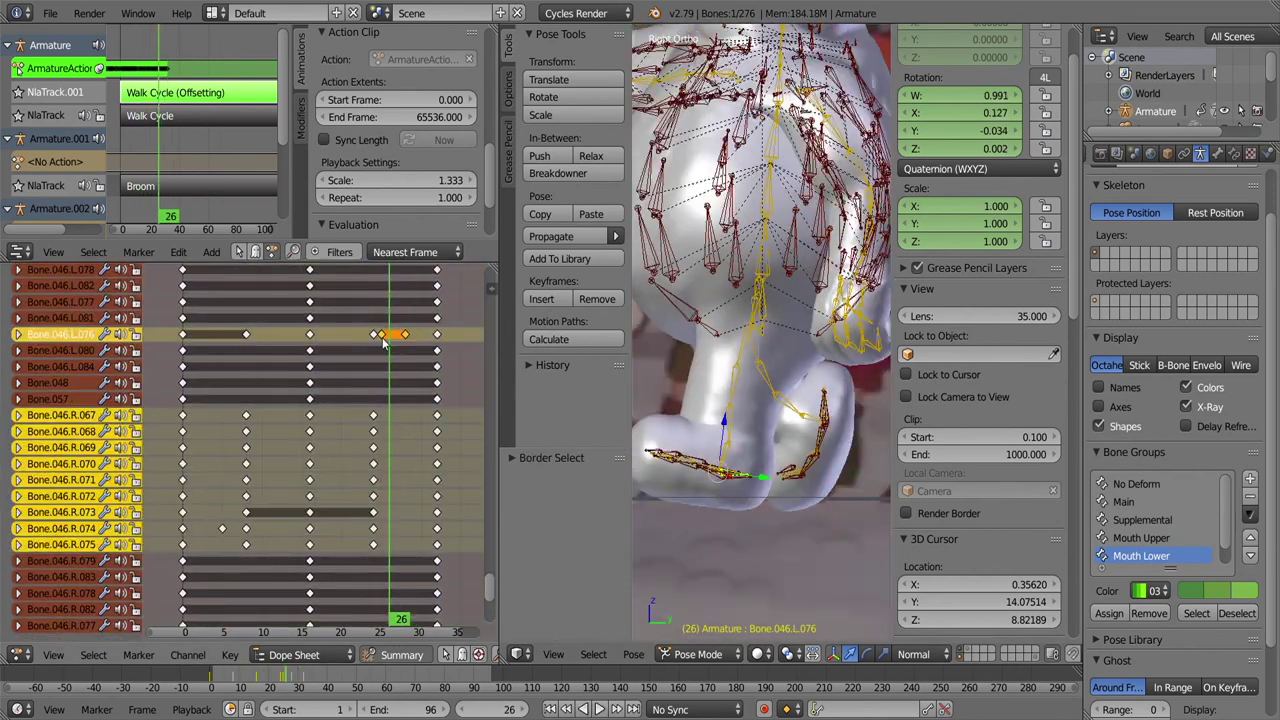
Step: Play back the edited animation and paste the copied keyframes at frame 0
key(shift+d)
key(alt+a)
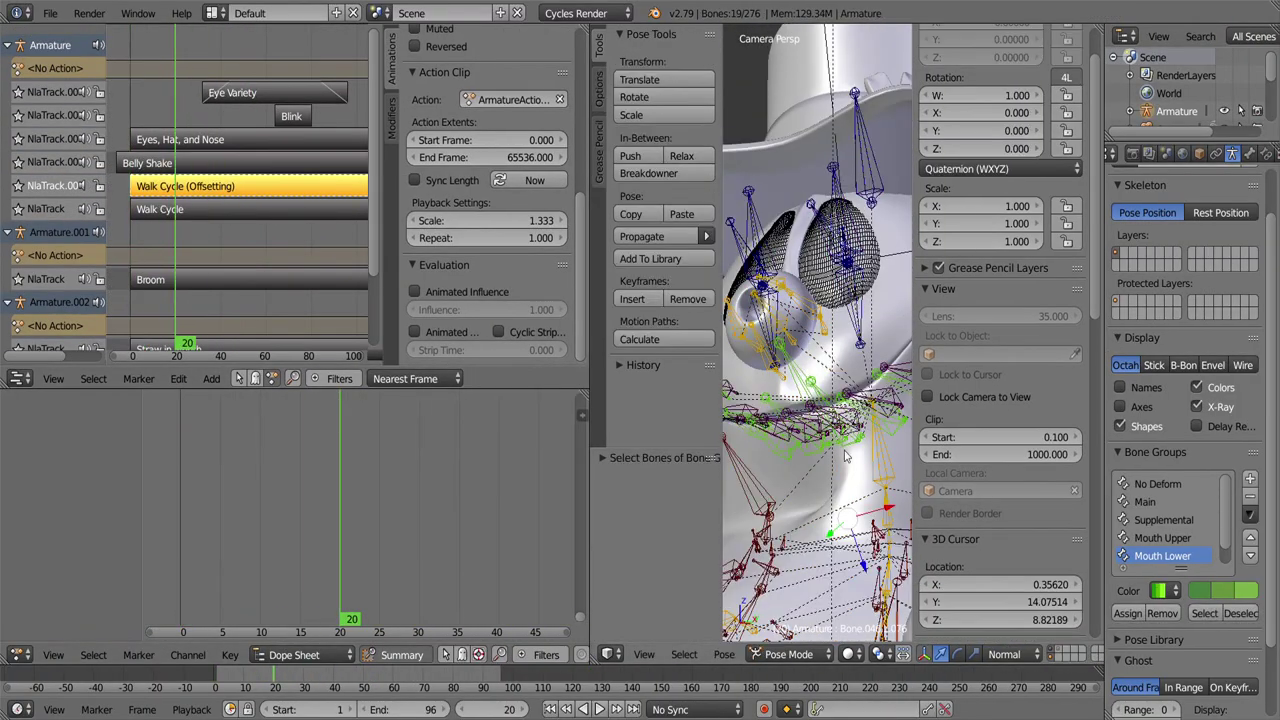
key(ctrl+v)
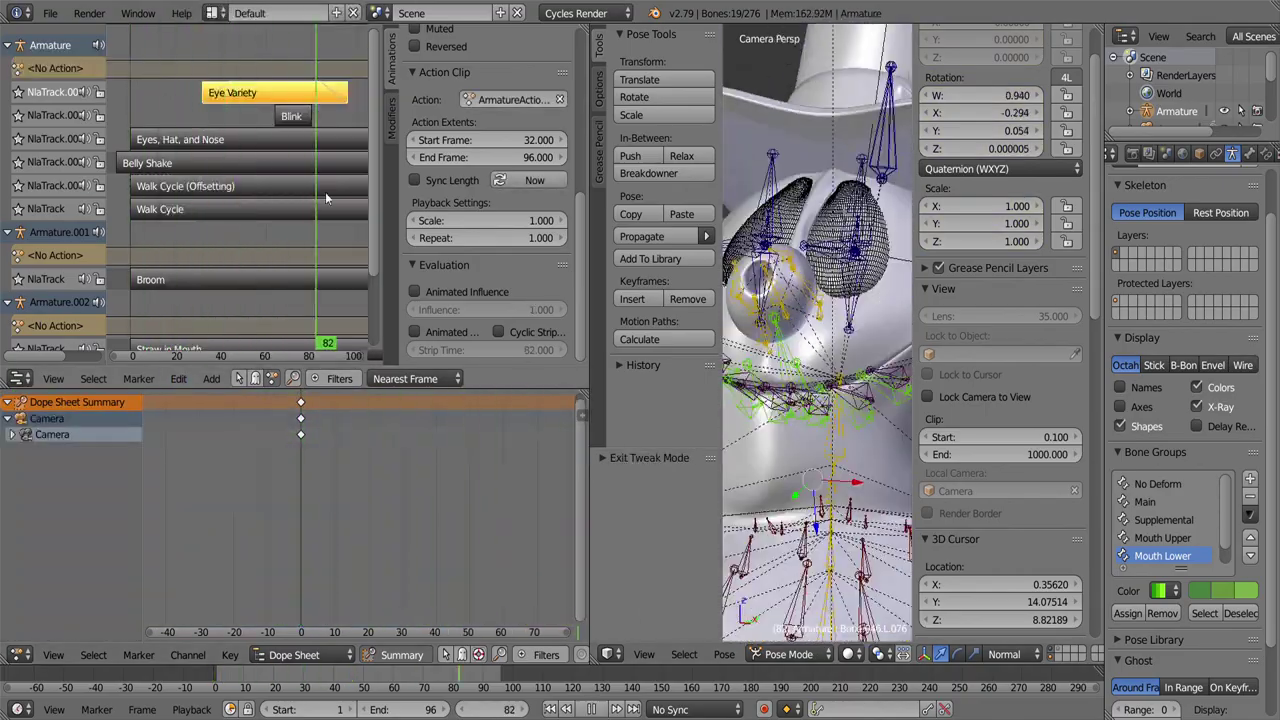
scroll(260, 150, down, 4)
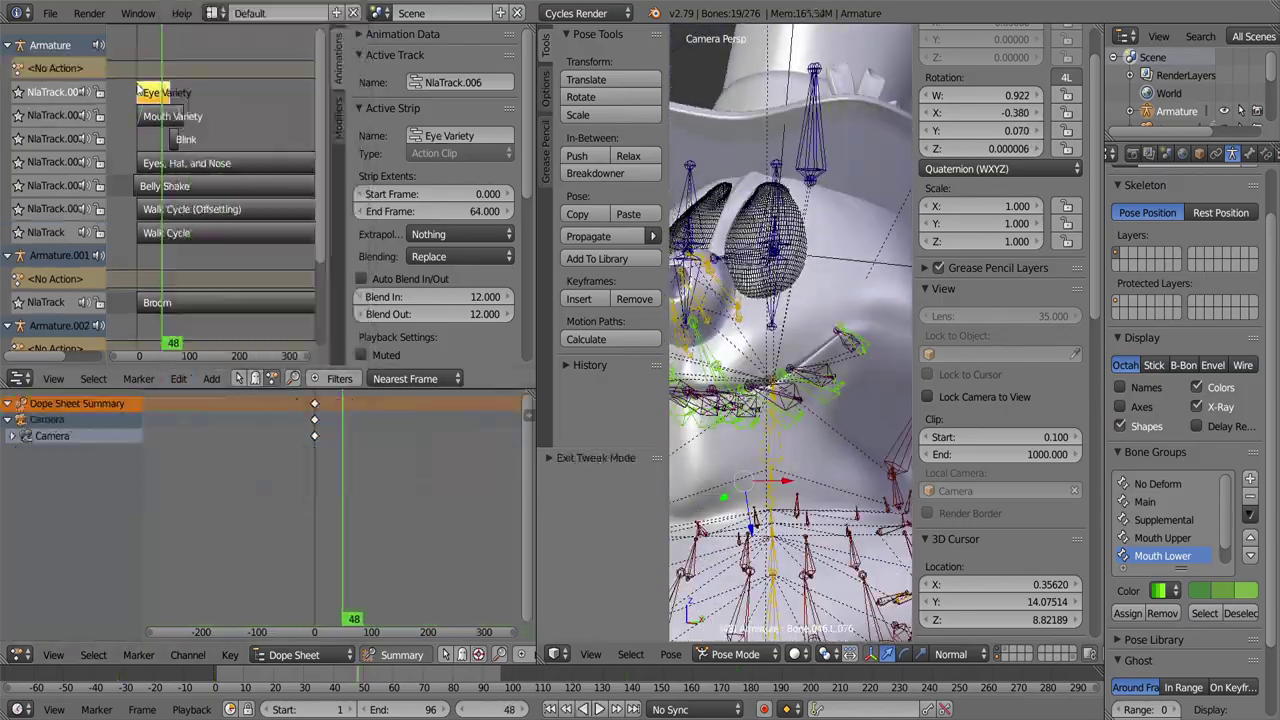
Step: Cancel the save-as browser and key the Mouth Variety strip's influence at 0
key(ctrl+shift+s)
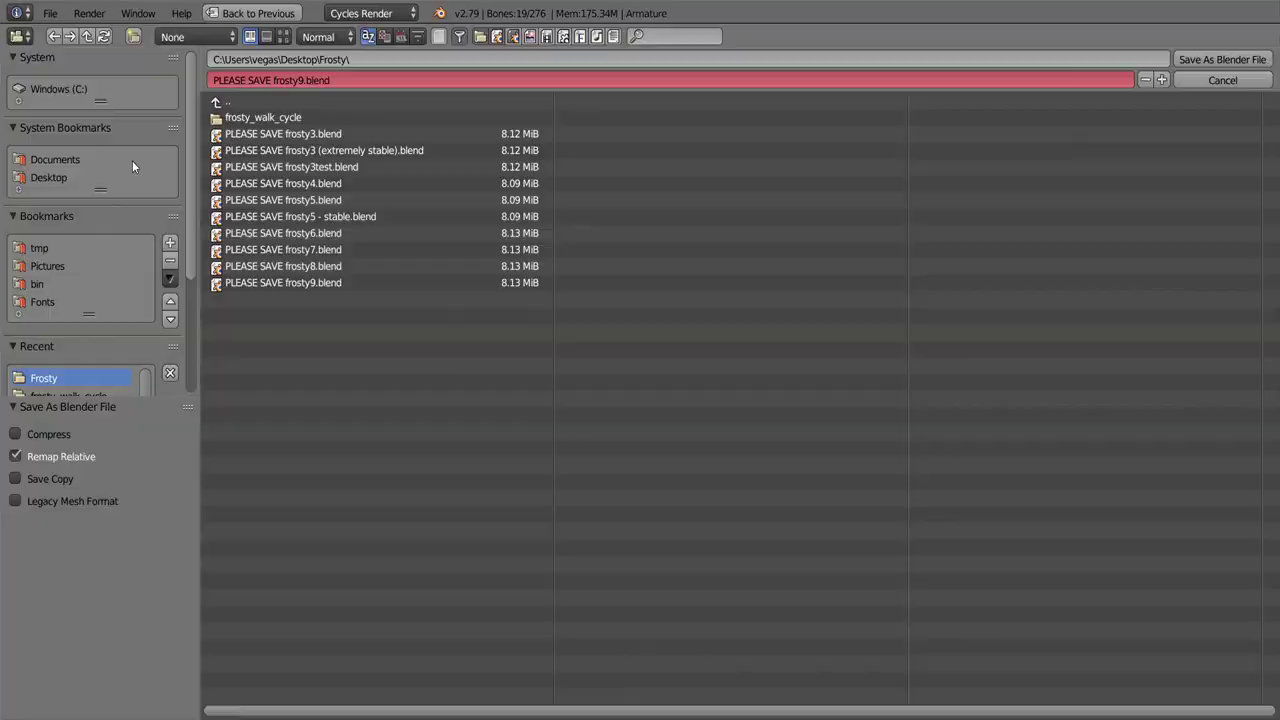
click(1250, 76)
key(shift+alt+a)
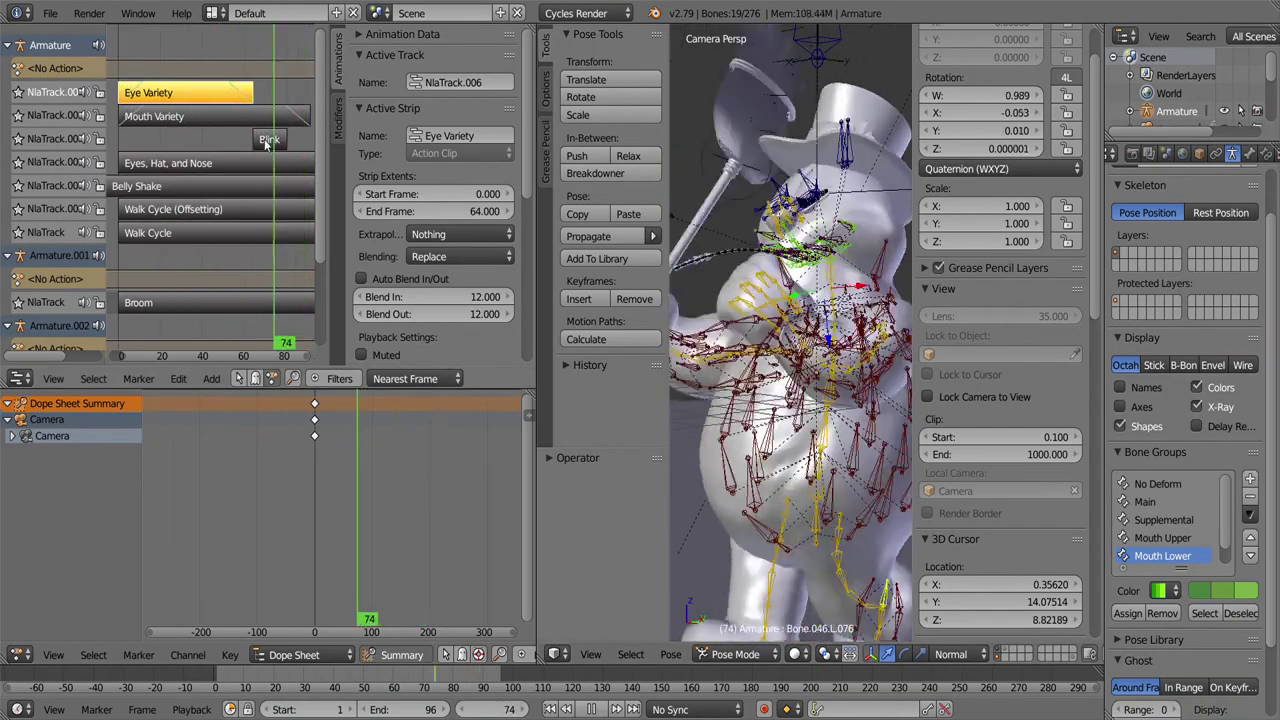
scroll(200, 125, up, 8)
key(alt+a)
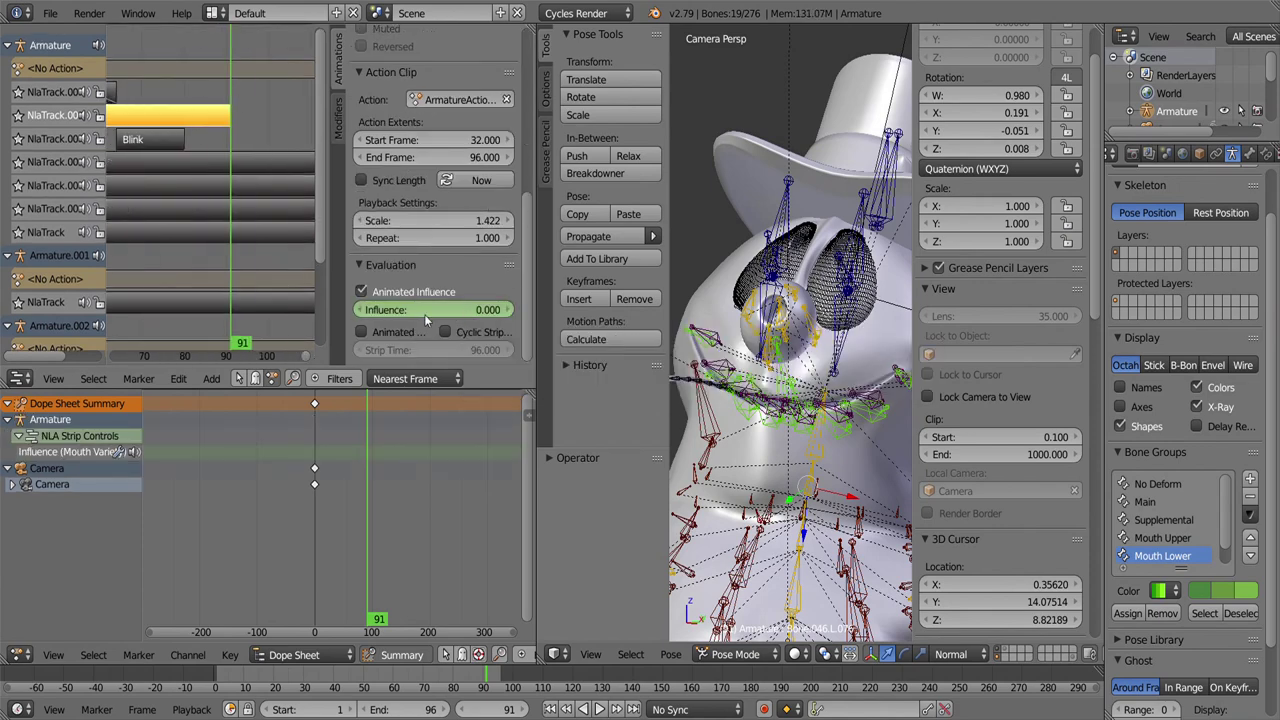
key(Return)
key(shift+alt+a)
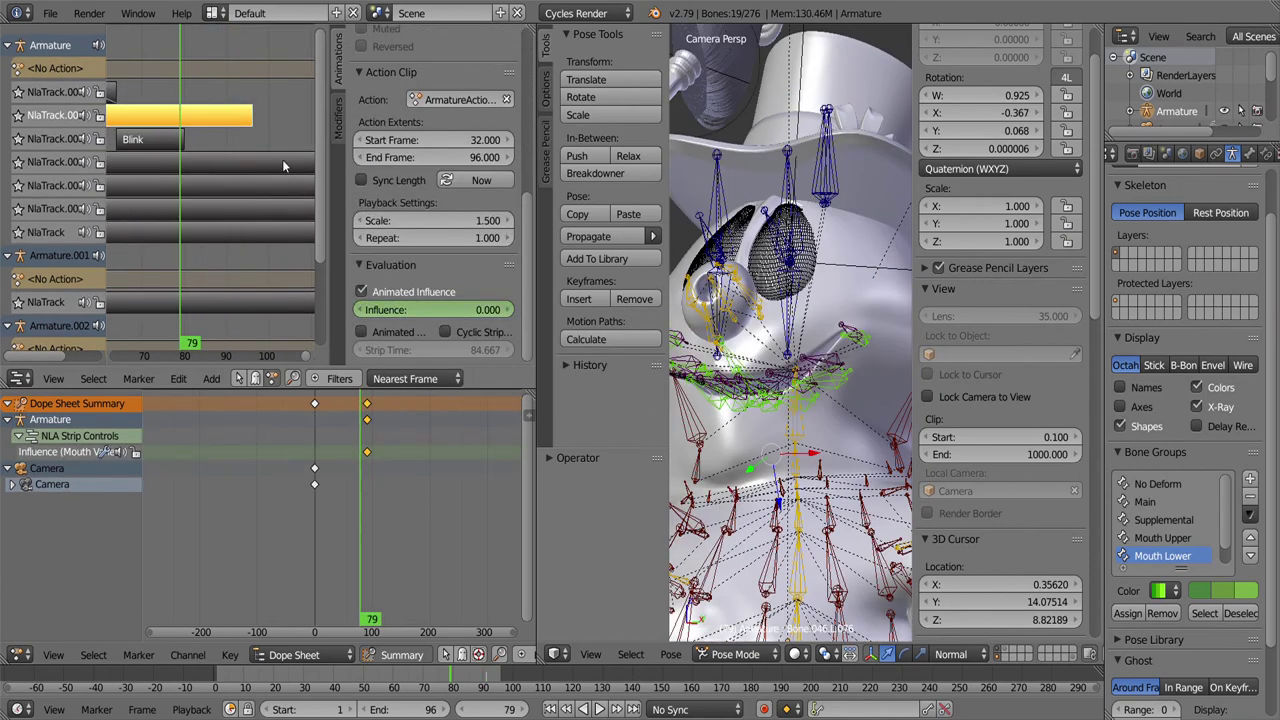
Step: Split the left area into an NLA editor above a Dope Sheet showing the influence keys
click(16, 654)
click(60, 632)
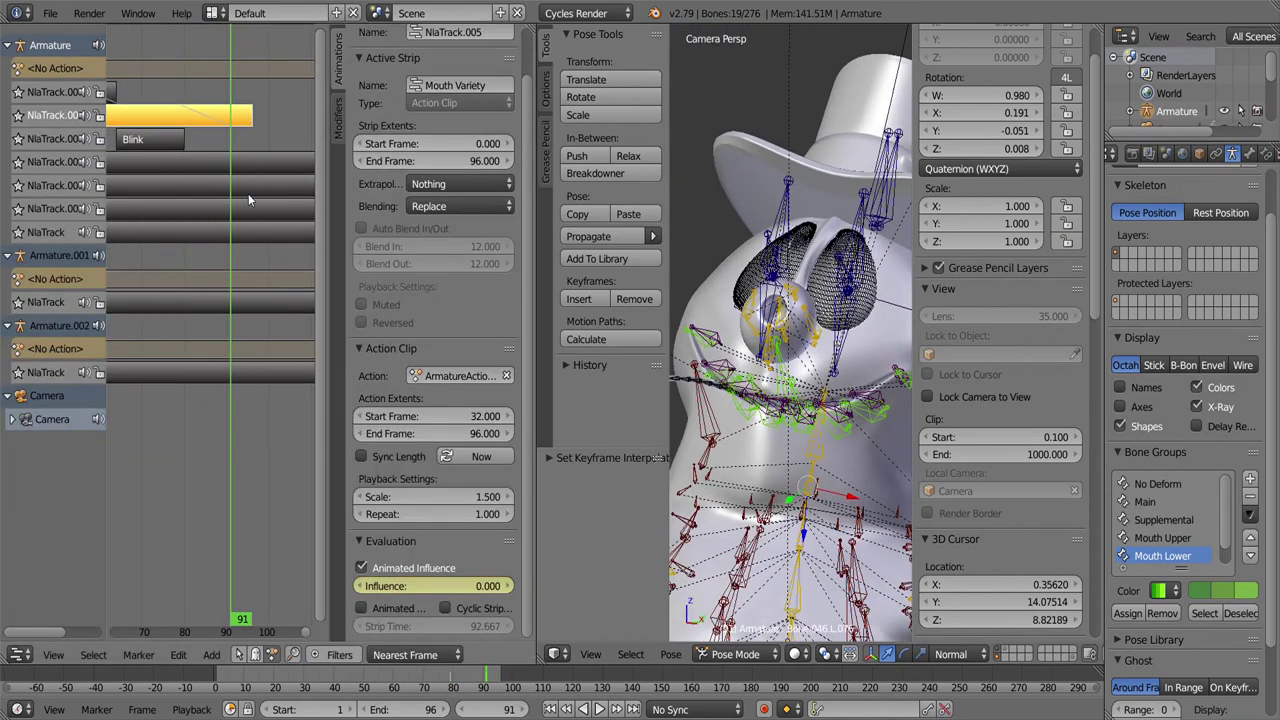
drag(207, 161, 215, 453)
click(16, 427)
click(70, 660)
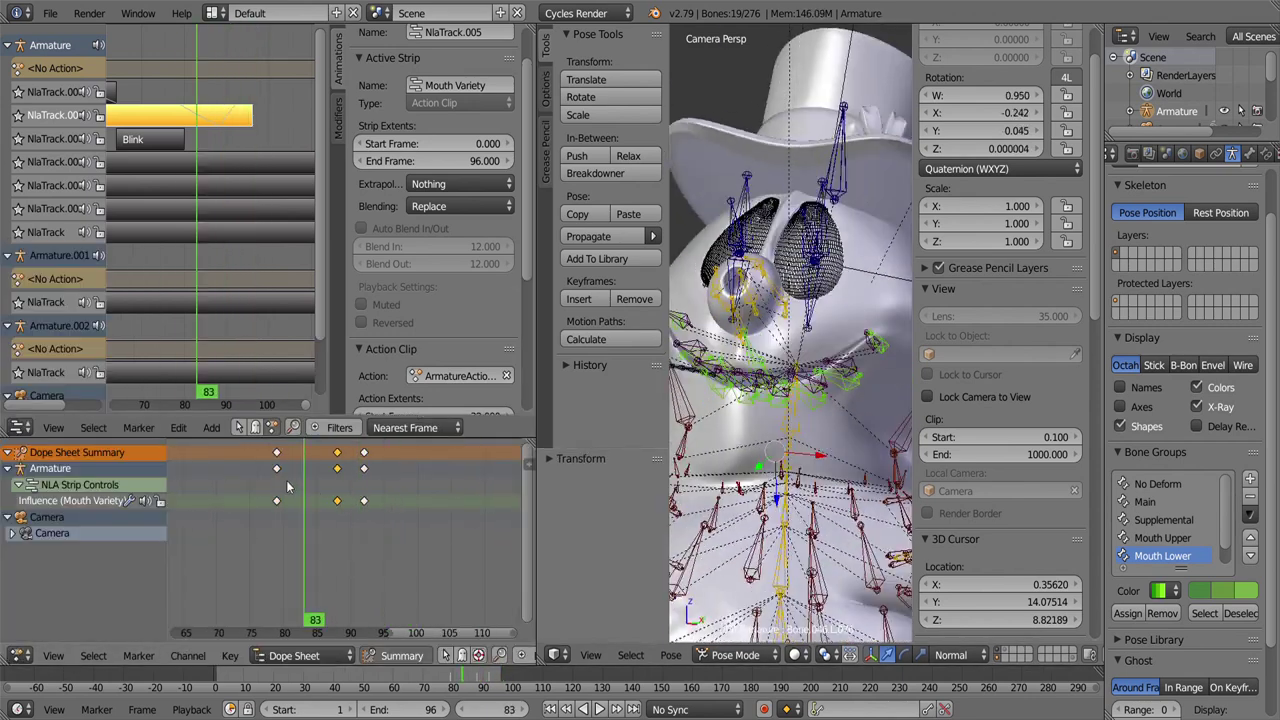
Step: Duplicate the influence keyframes and restore the full-height NLA strip editor
key(Home)
scroll(422, 301, down, 5)
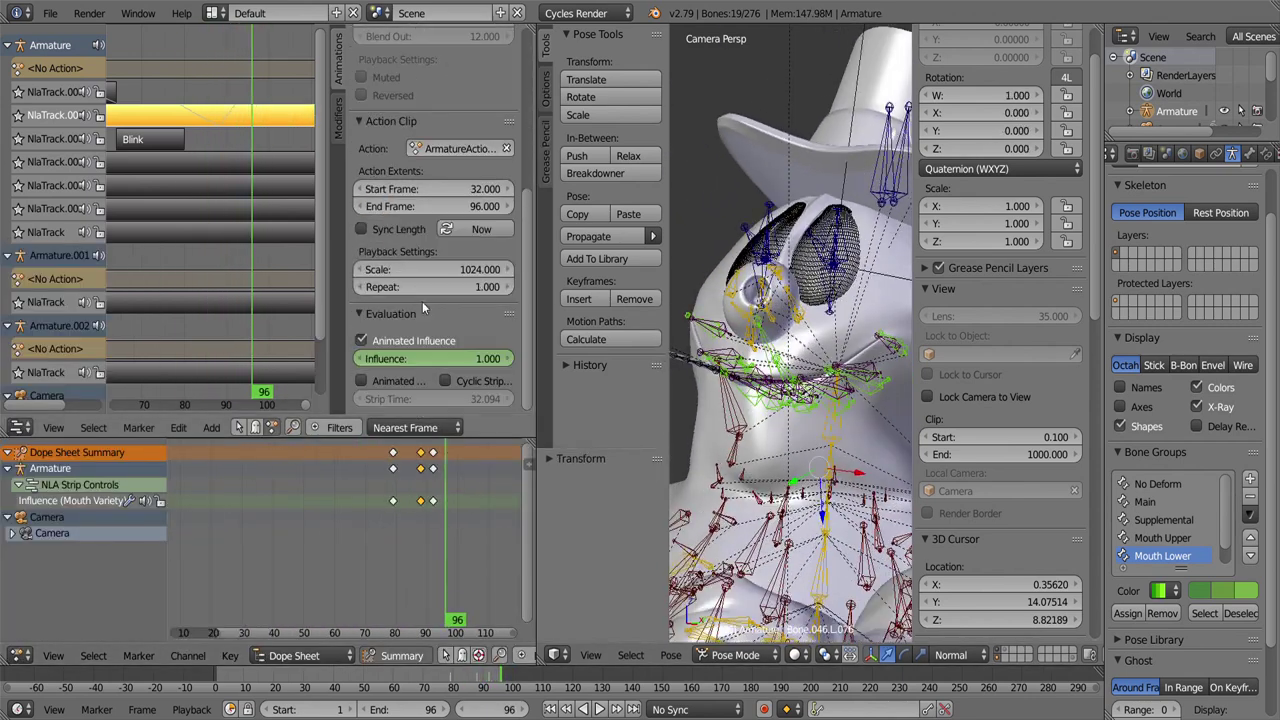
key(shift+d)
key(ctrl+Tab)
key(ctrl+shift+m)
click(214, 560)
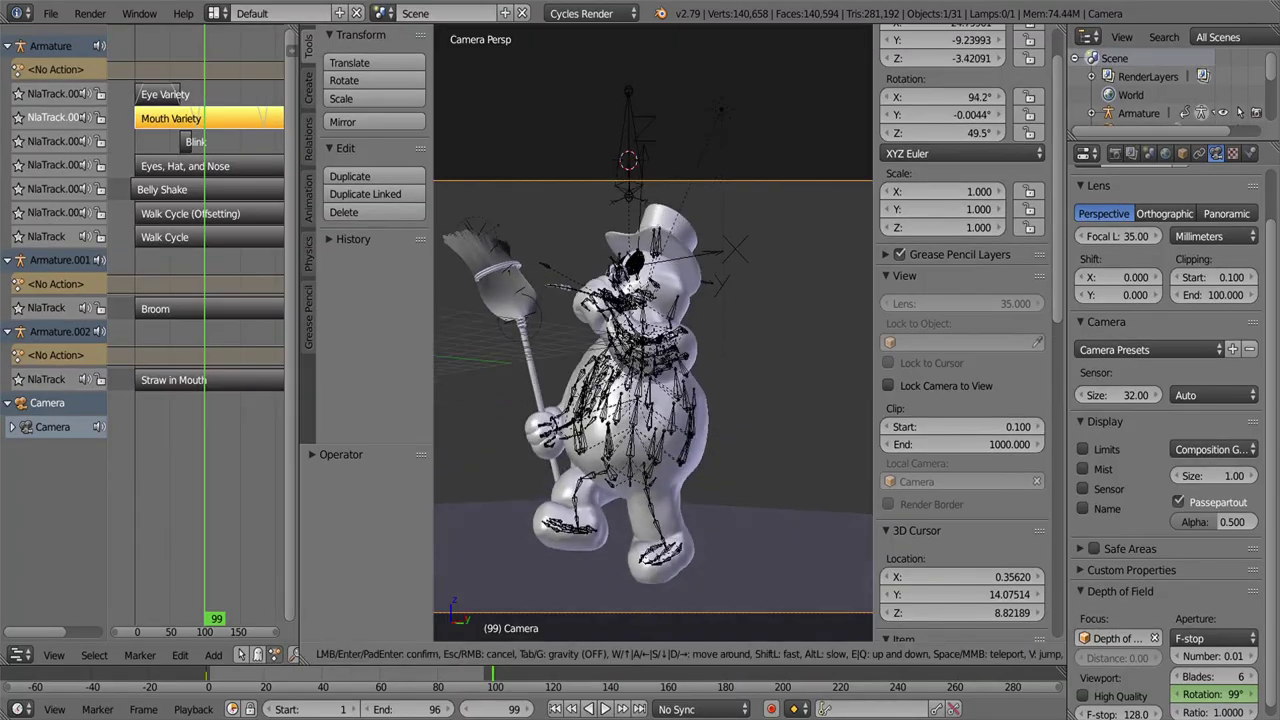
Step: Walk the camera into place during playback and save a new numbered version of the file
key(alt+a)
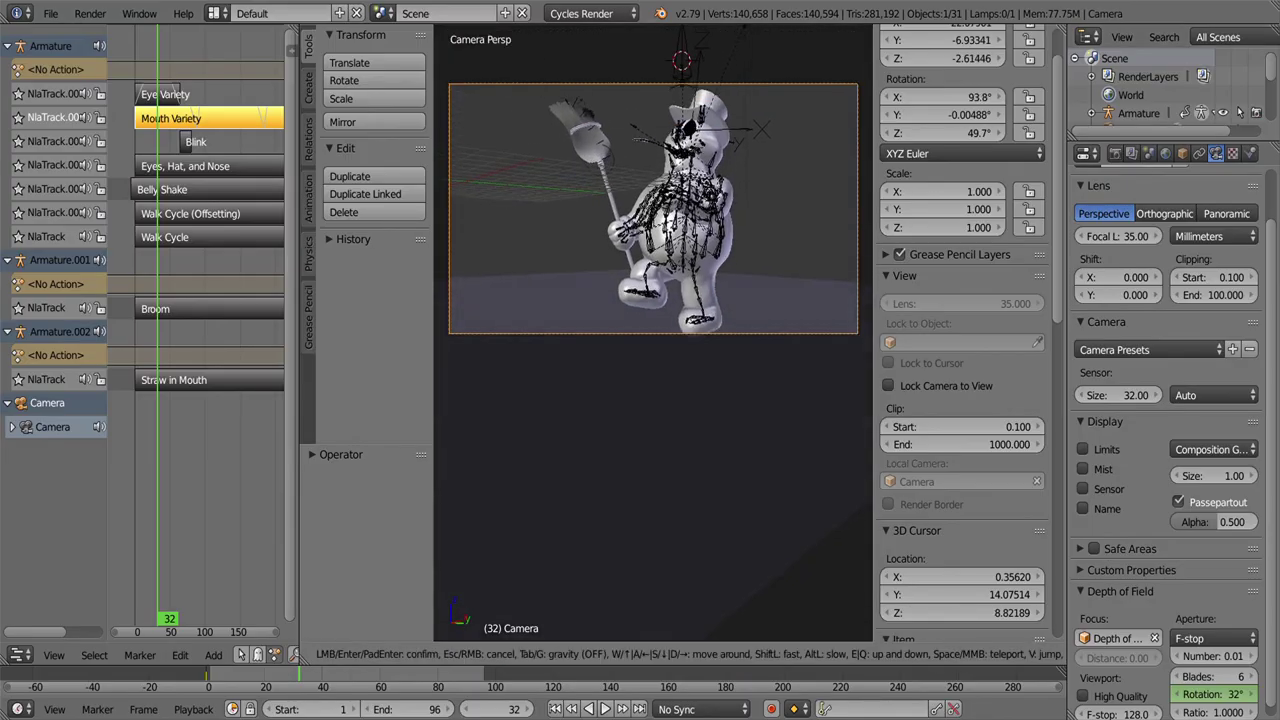
key(Return)
key(ctrl+shift+s)
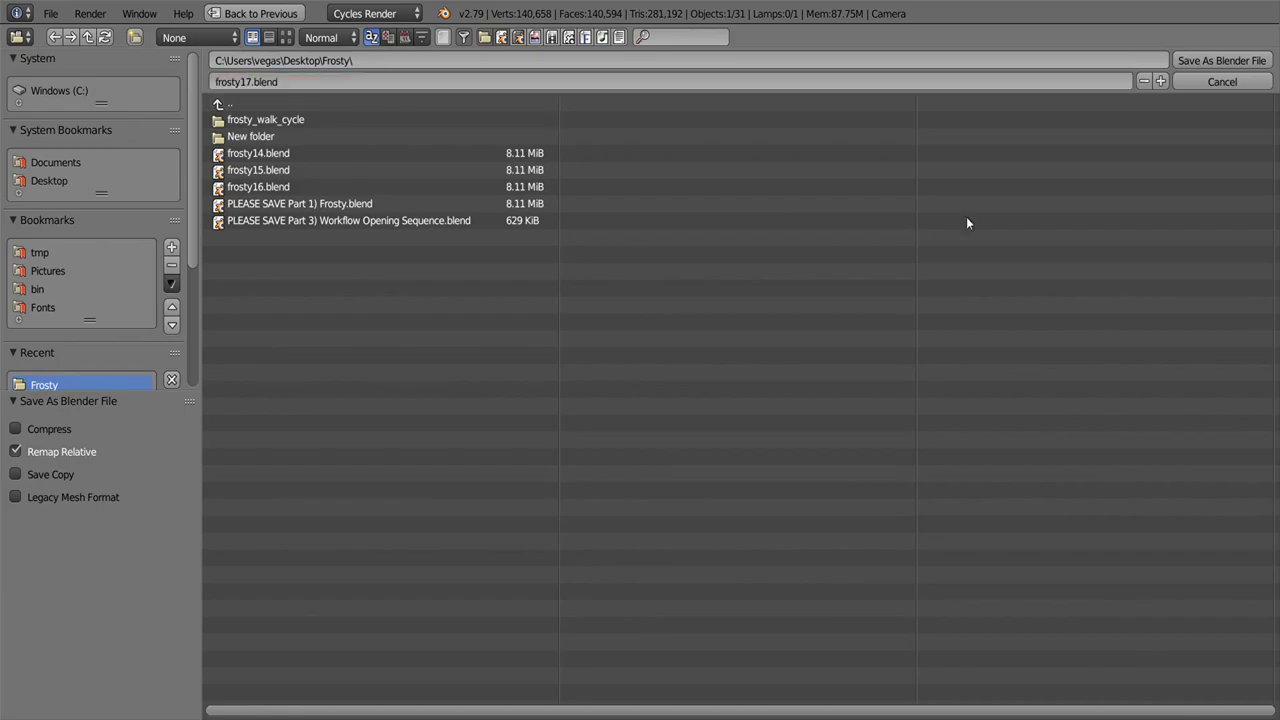
click(1246, 67)
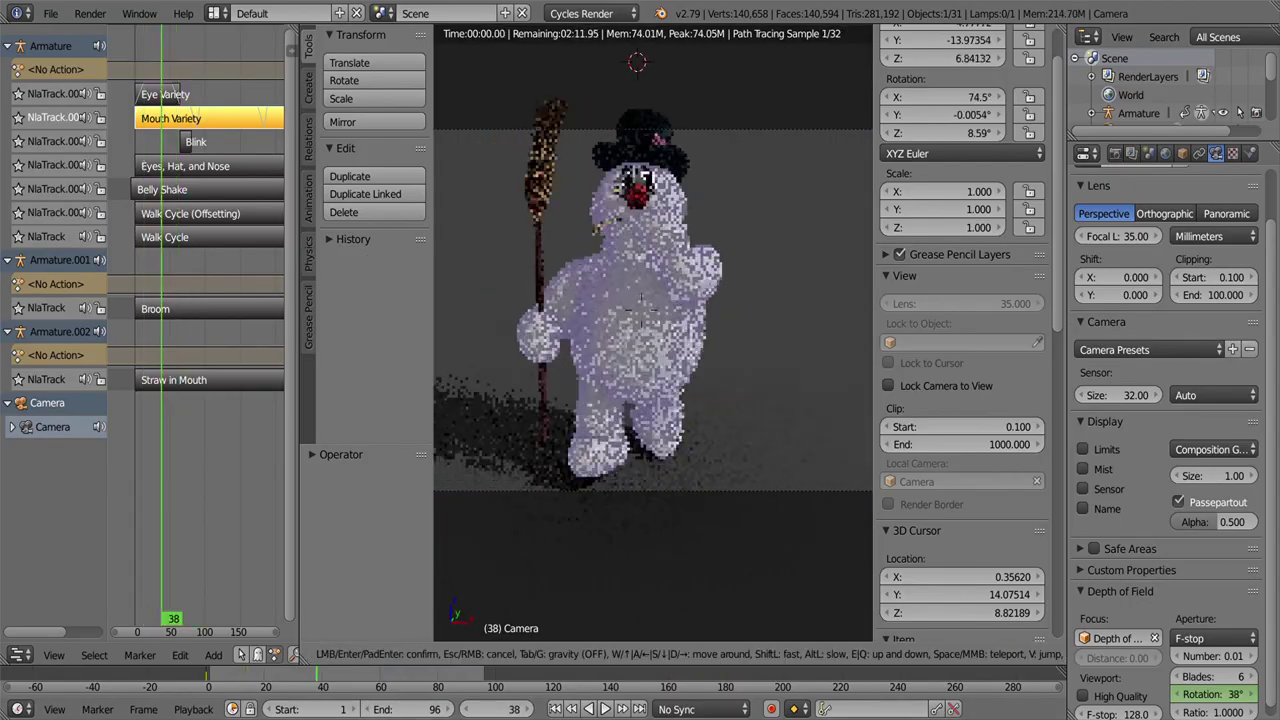
Step: Move the camera along Y, preview rendered shading, and save the next numbered version
key(Return)
key(shift+z)
key(g)
key(y)
key(Return)
key(shift+f)
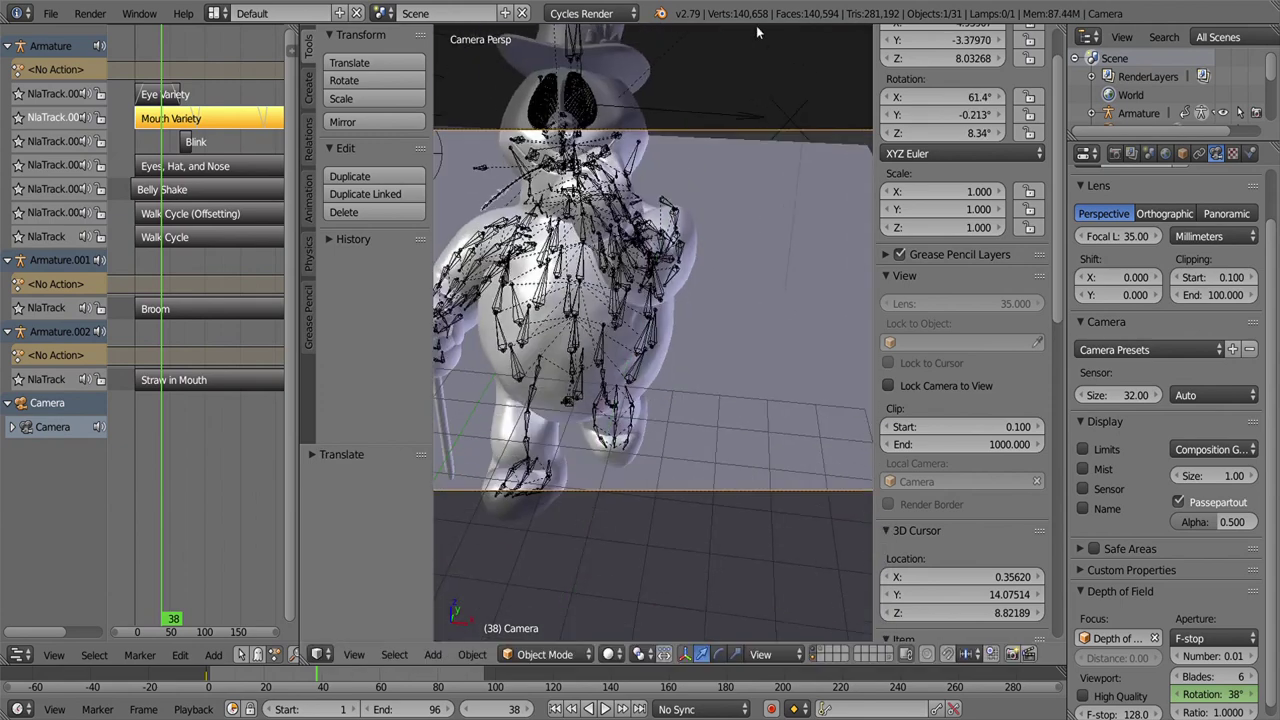
key(shift+z)
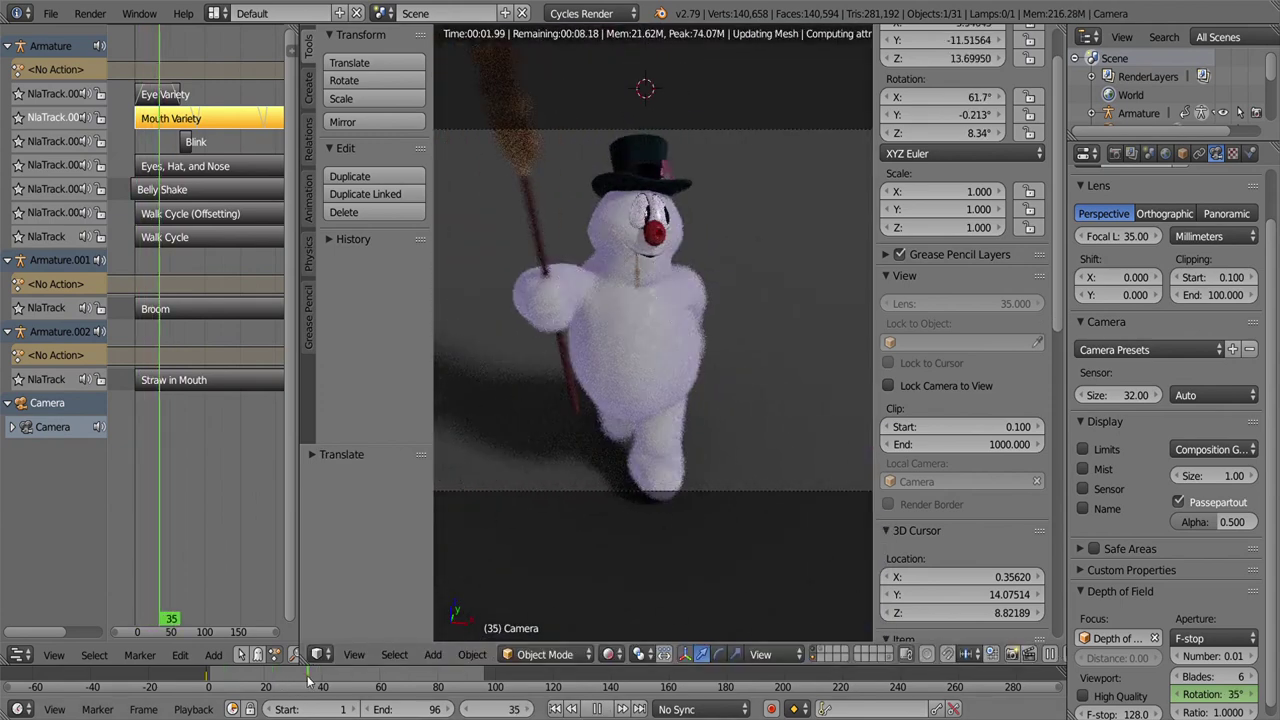
key(ctrl+shift+s)
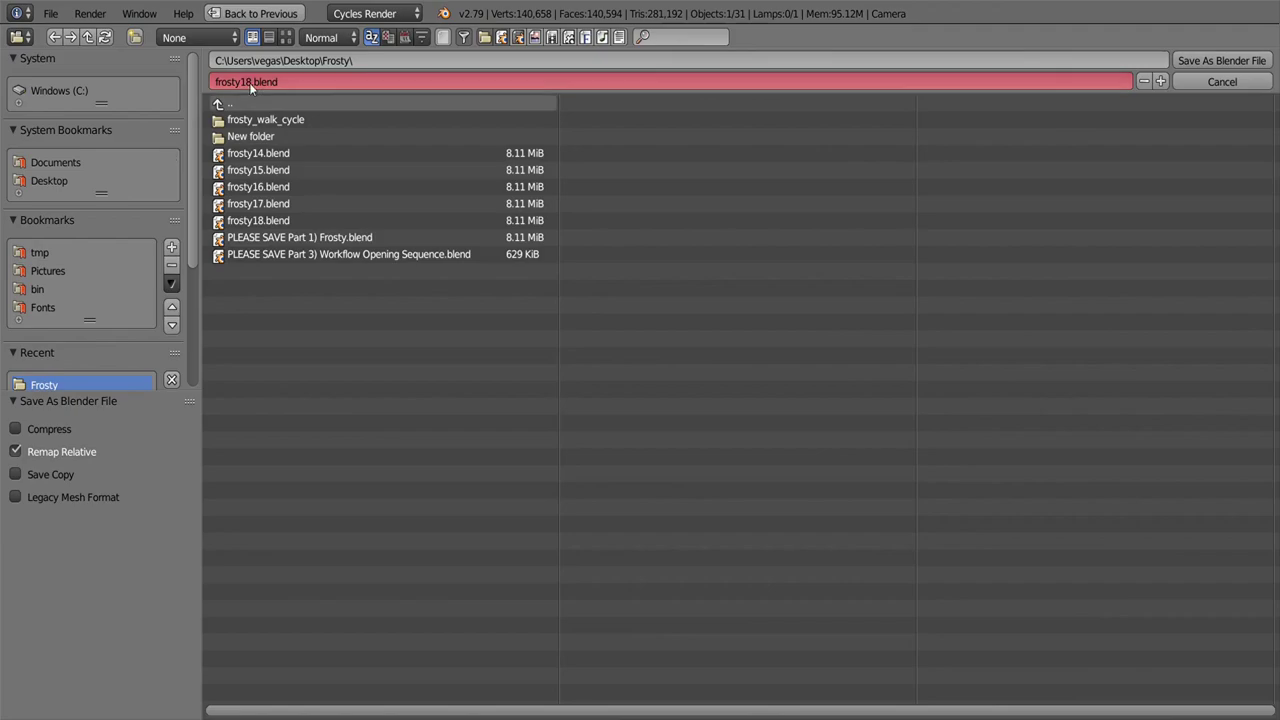
key(Return)
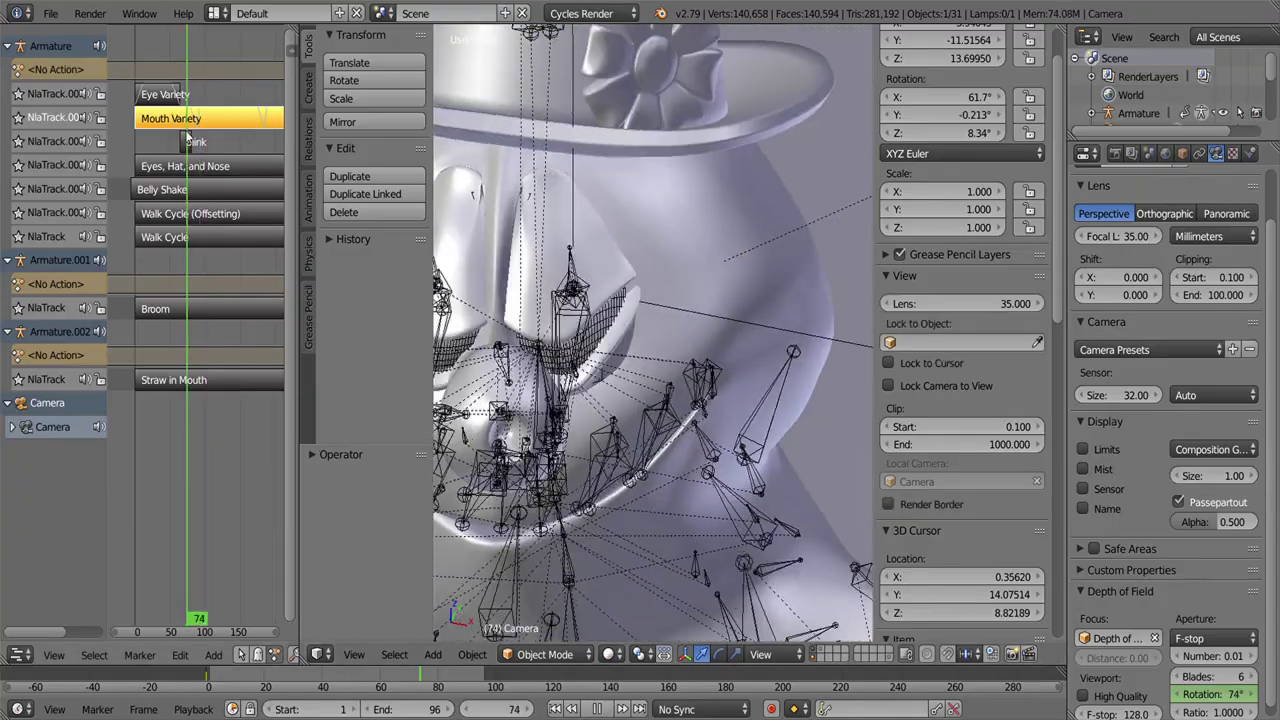
Step: Select the sphere meshes and briefly enter and leave their edit mode
right_click(455, 314)
key(Tab)
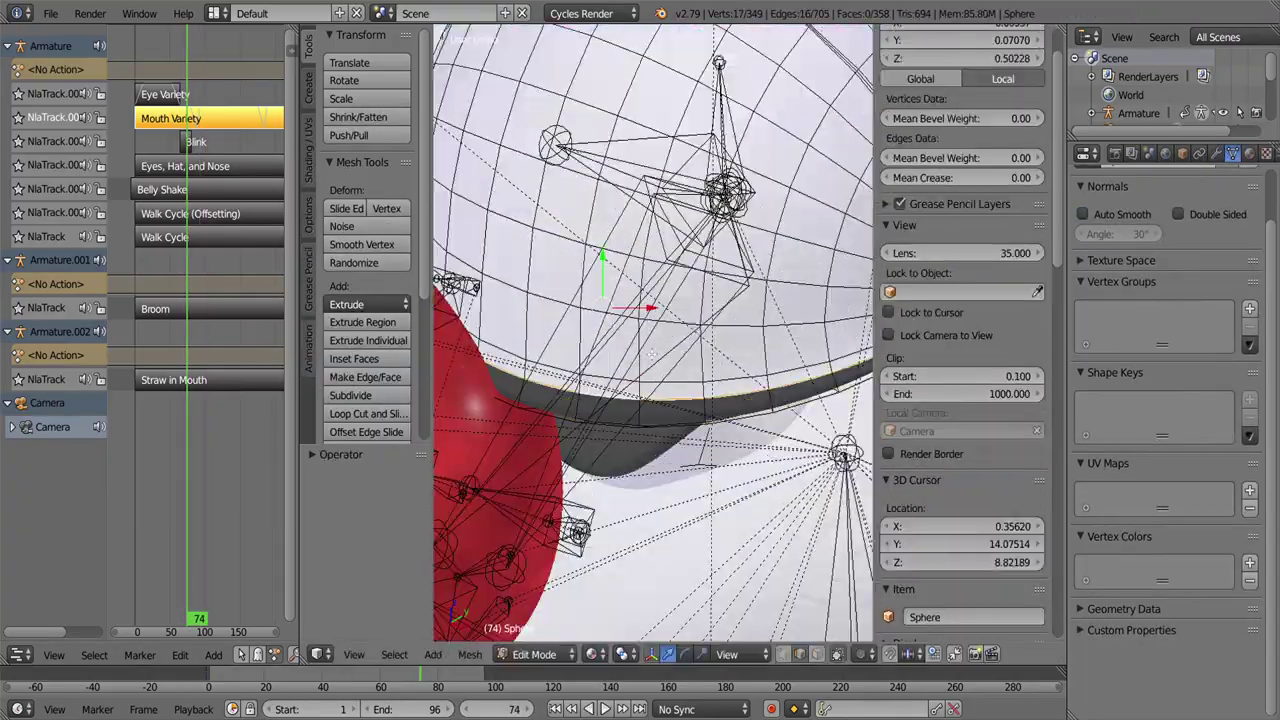
key(Tab)
right_click(563, 366)
key(Tab)
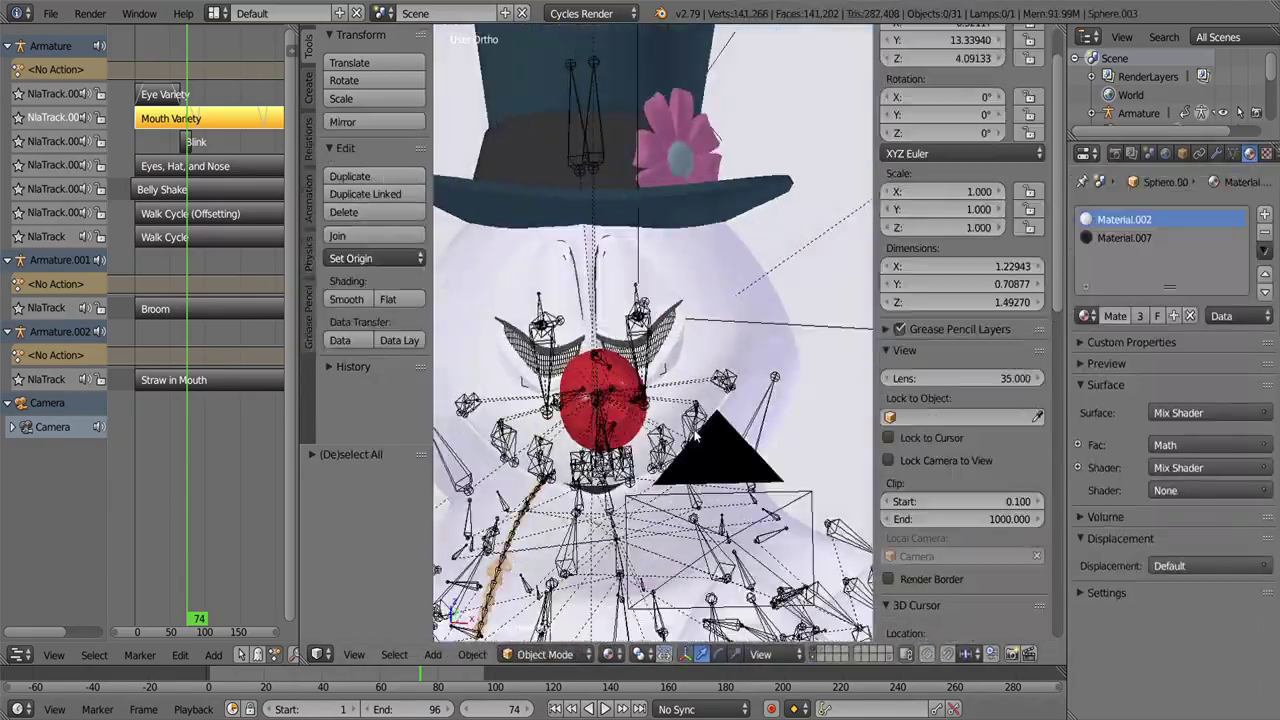
Step: Preview the camera view in rendered shading, open the Eye Variety action, and save frosty21.blend
key(Escape)
key(KP_0)
click(608, 654)
click(575, 625)
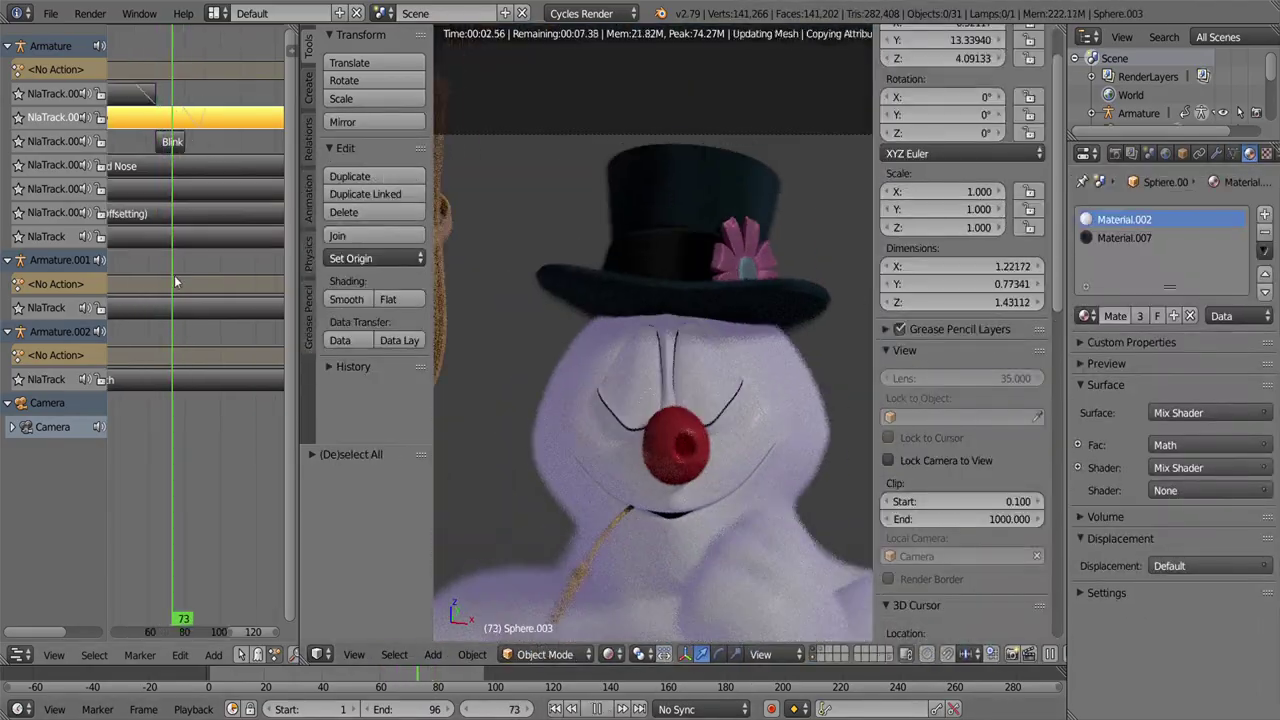
ctrl+scroll(190, 258, left, 3)
key(shift+z)
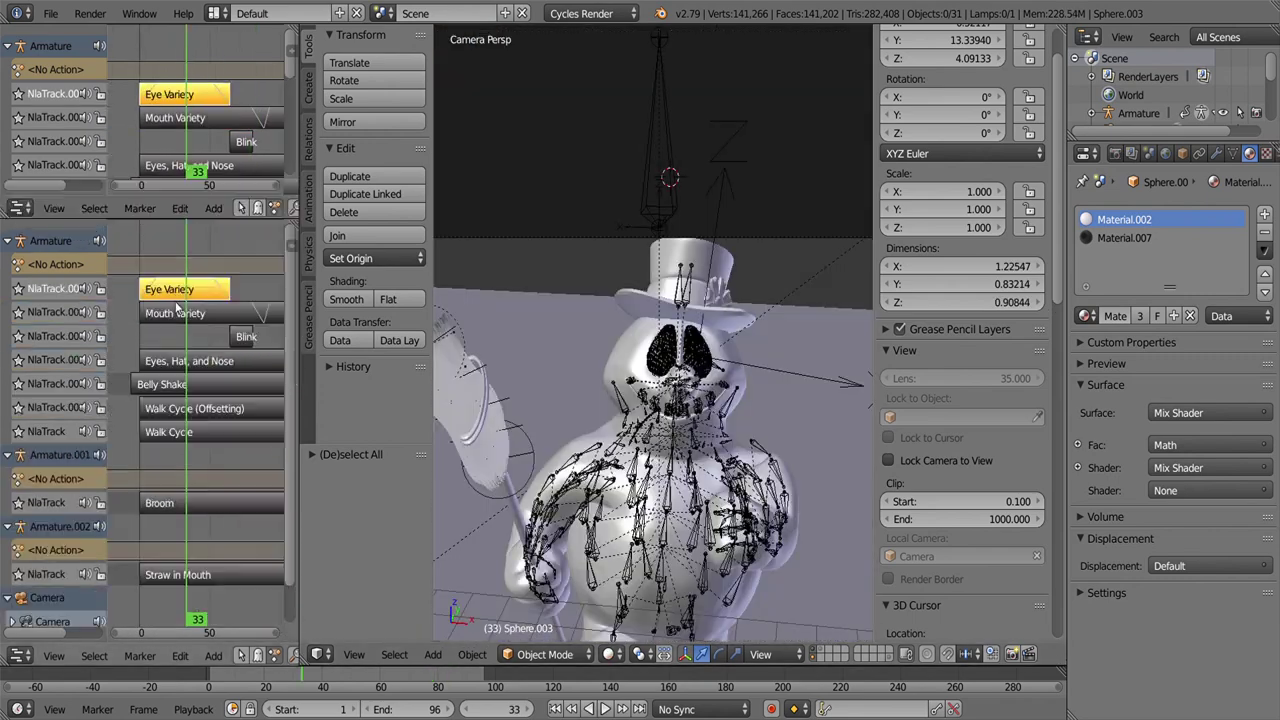
key(Tab)
key(Tab)
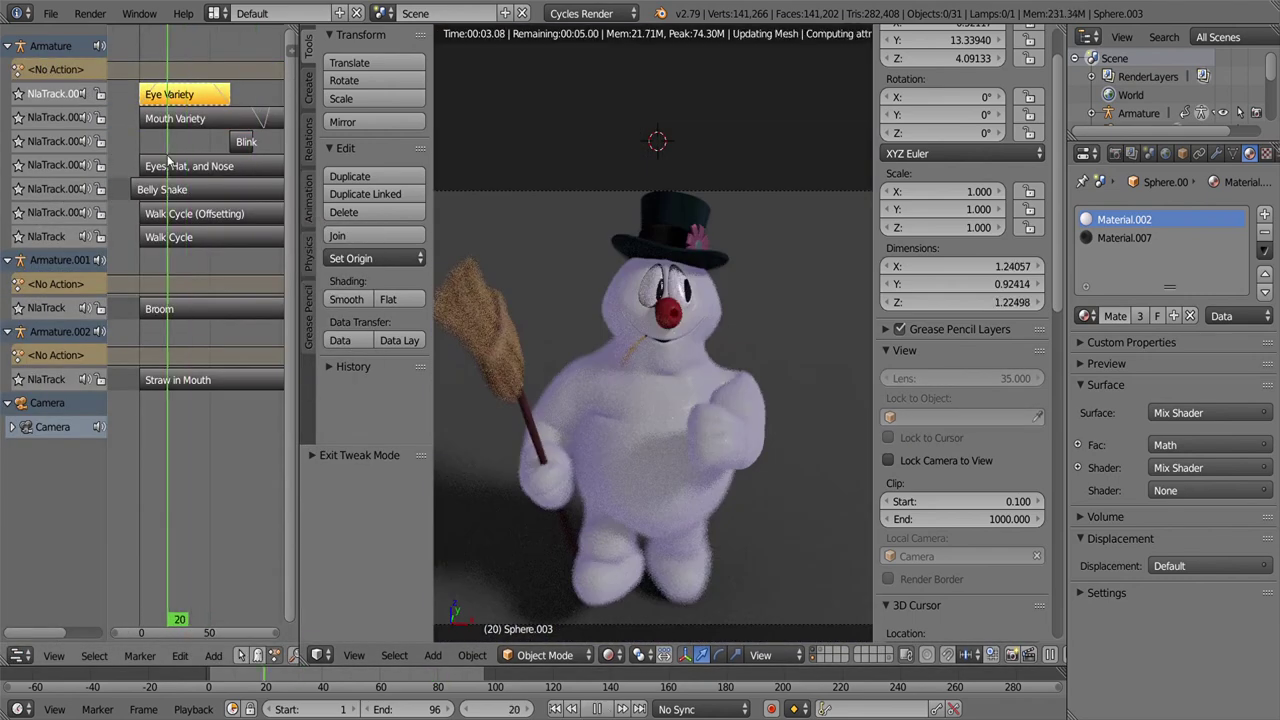
key(ctrl+o)
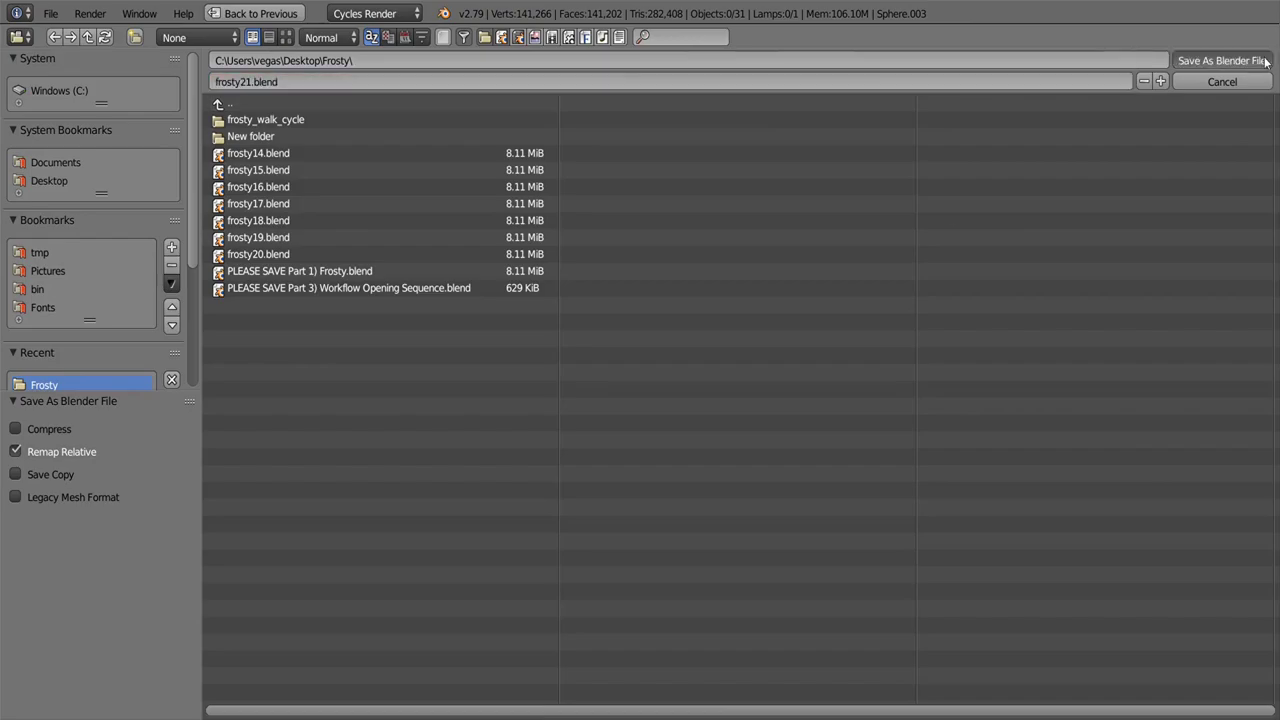
click(1269, 62)
click(645, 537)
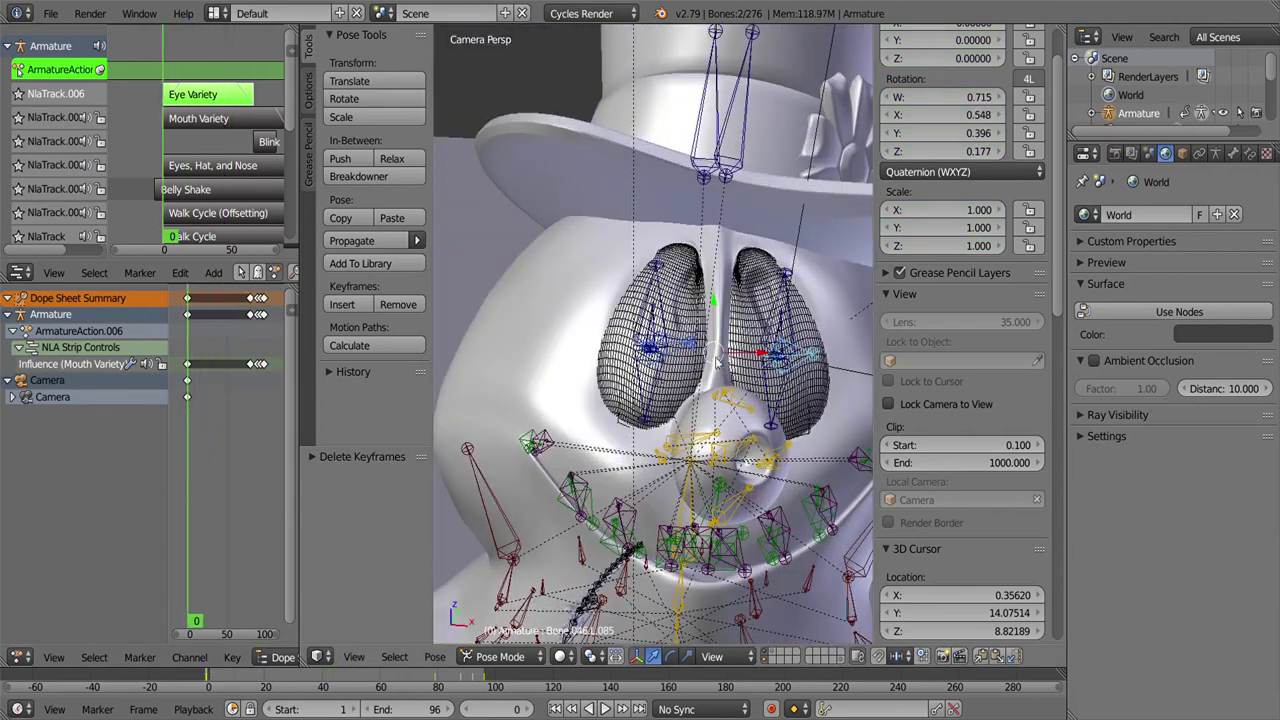
Step: Key new rotations for both eye bones and shift those keys later in time
key(i)
key(alt+a)
click(730, 272)
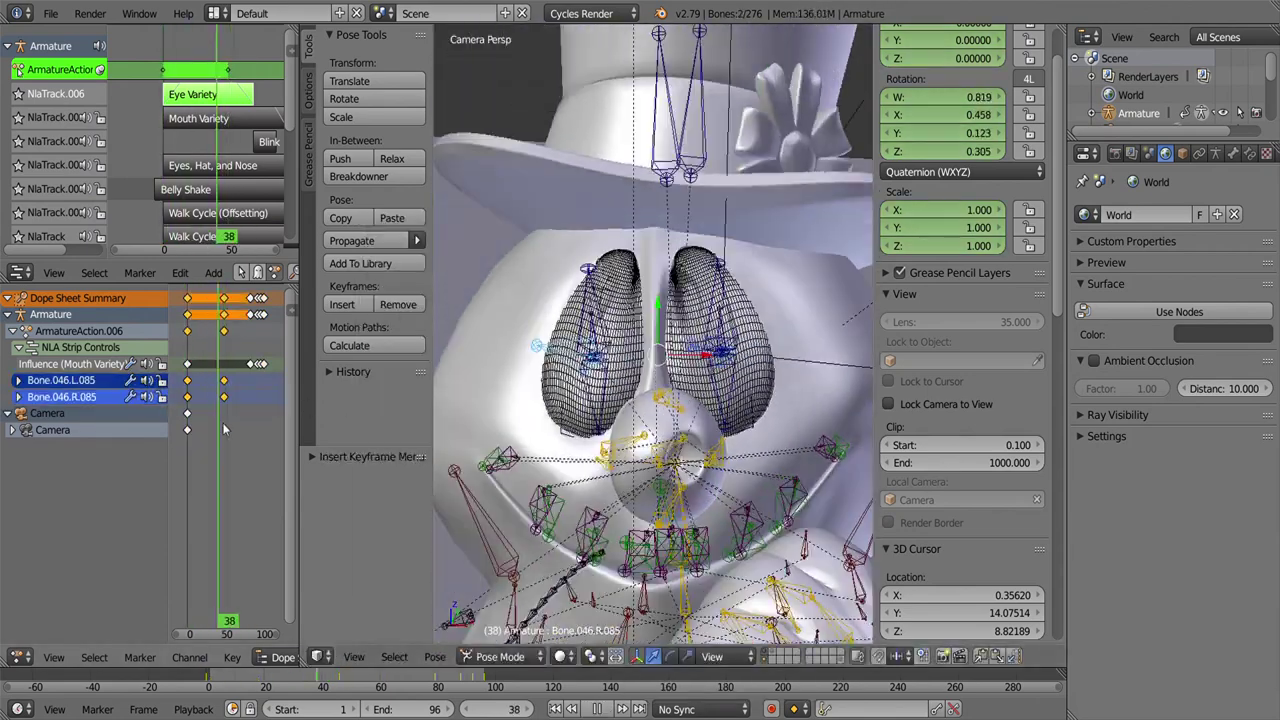
key(i)
drag(200, 290, 240, 402)
key(g)
click(215, 405)
key(a)
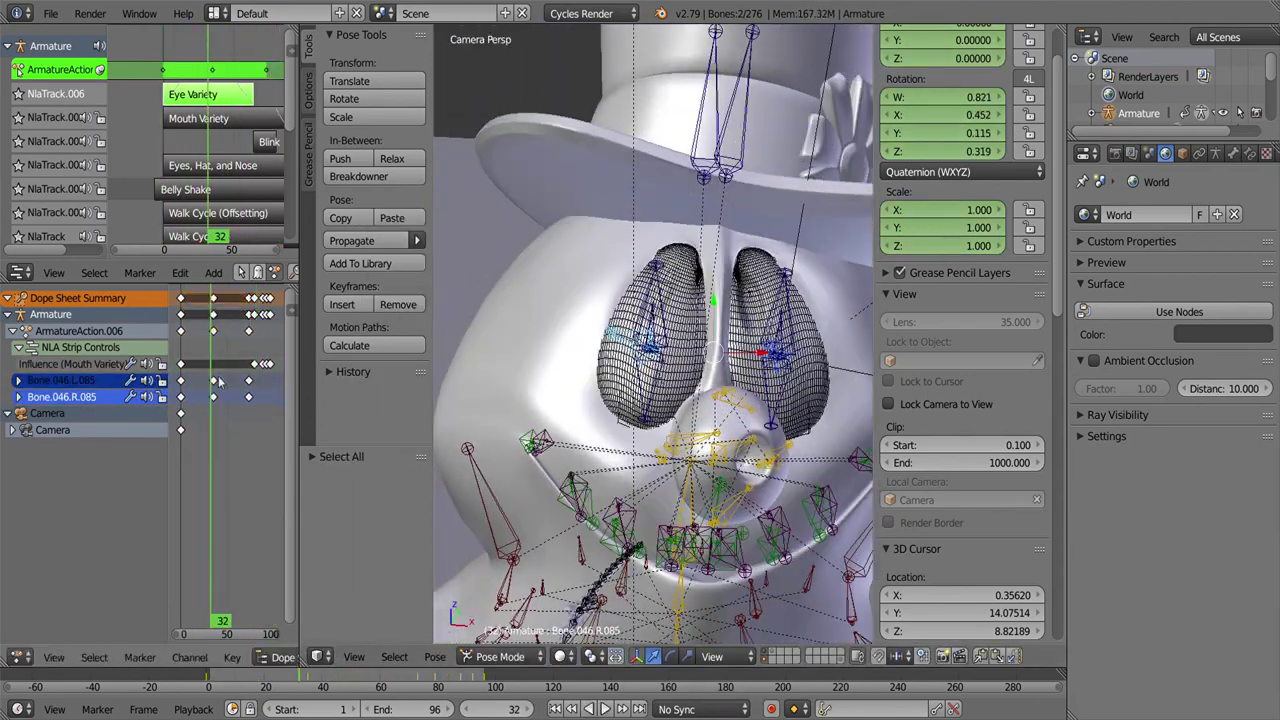
key(alt+a)
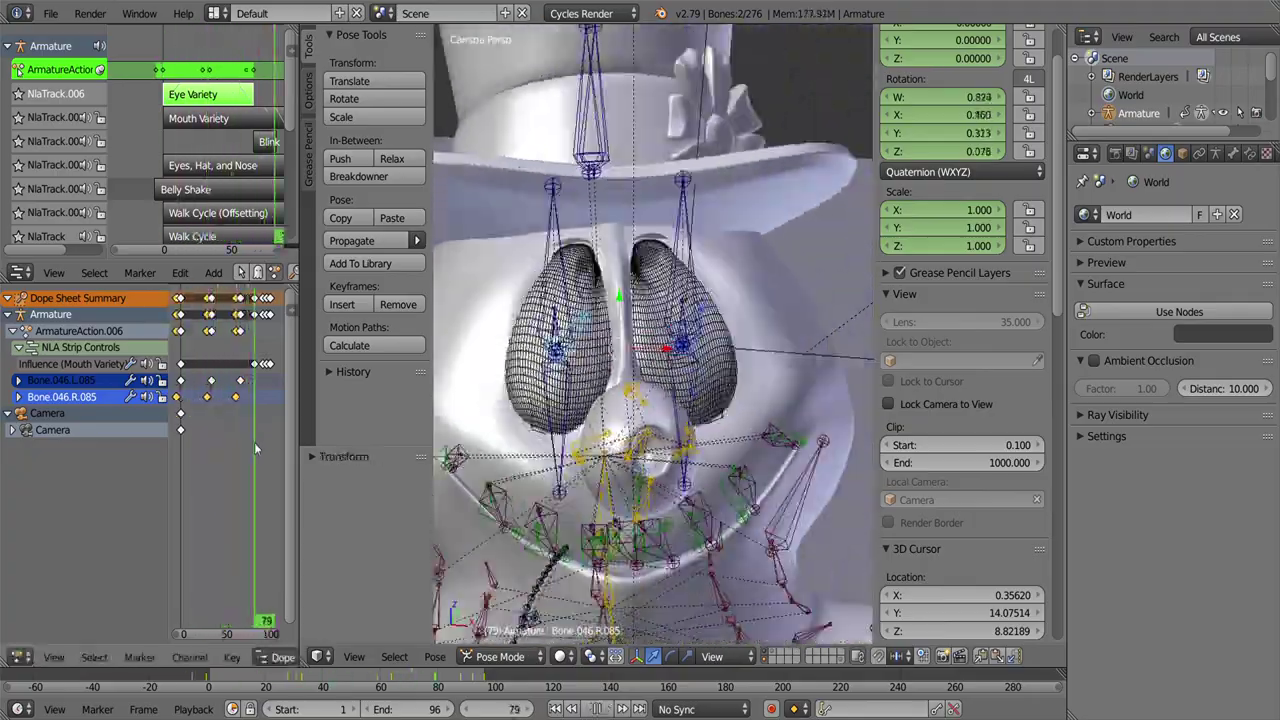
key(Tab)
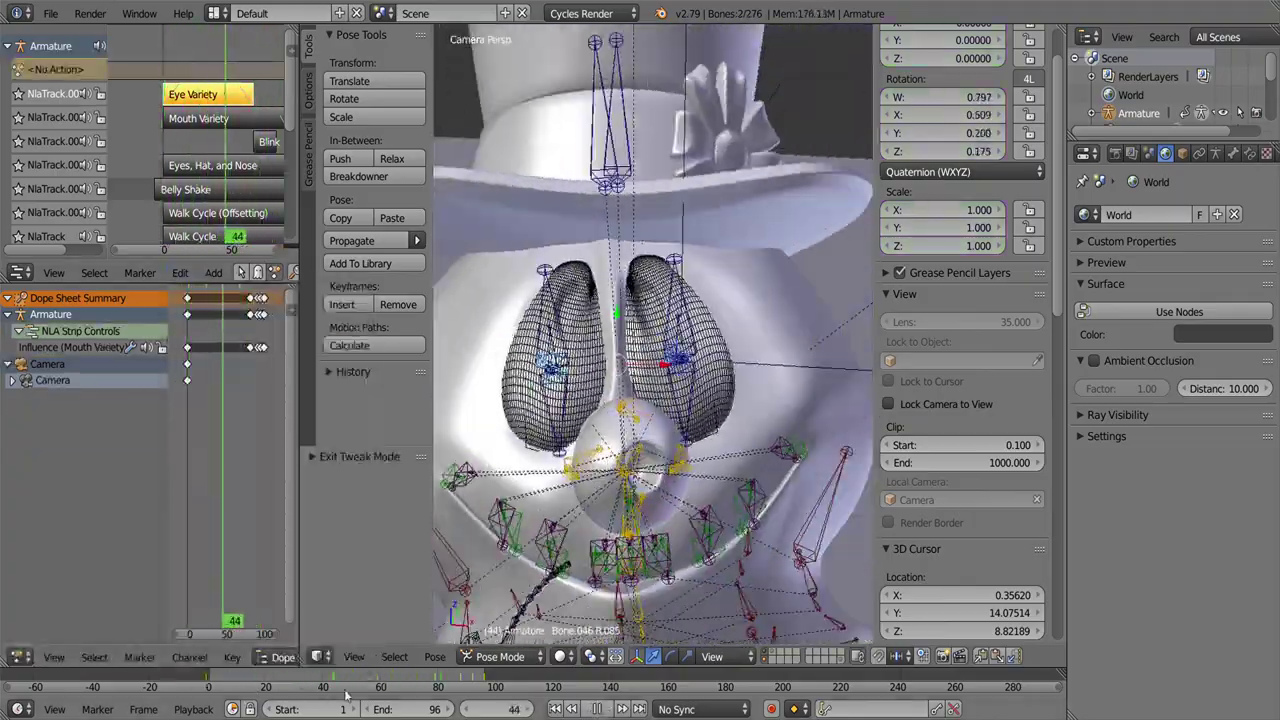
Step: Move the Eye Variety strip later in the NLA
scroll(195, 175, down, 3)
key(g)
click(195, 175)
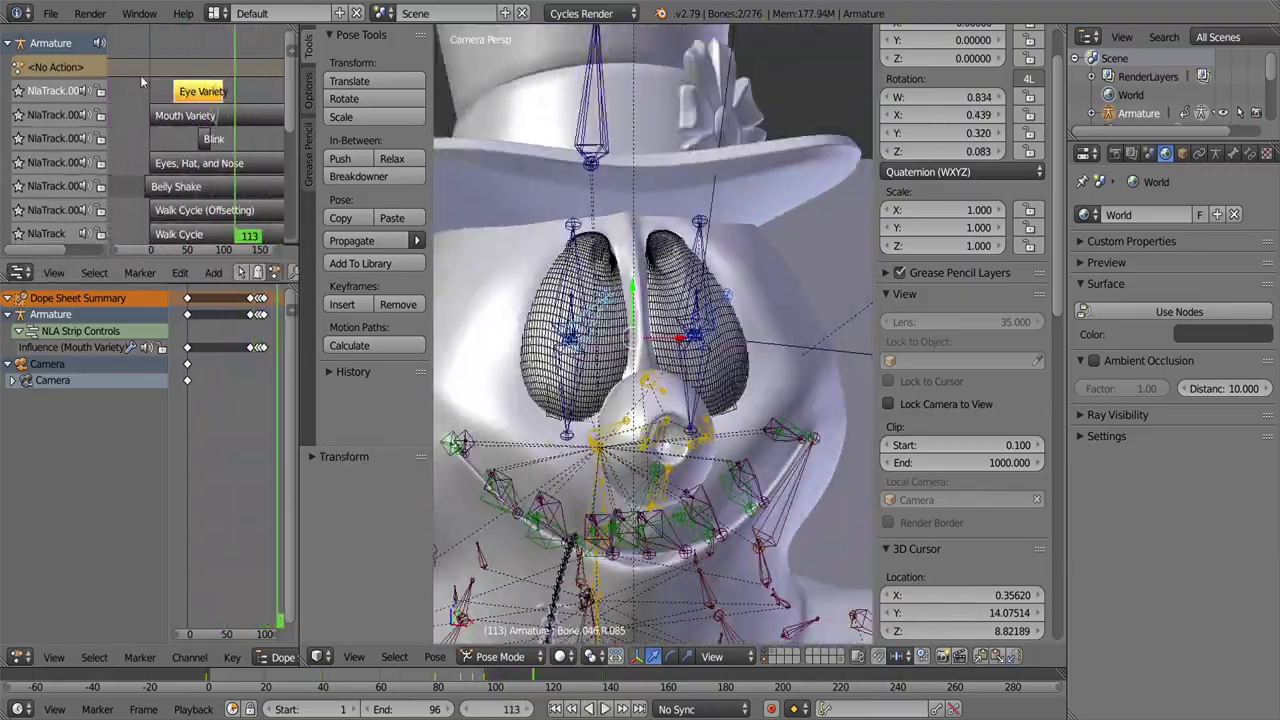
key(alt+a)
Step: Render the current frame through the camera with Render Image
click(50, 13)
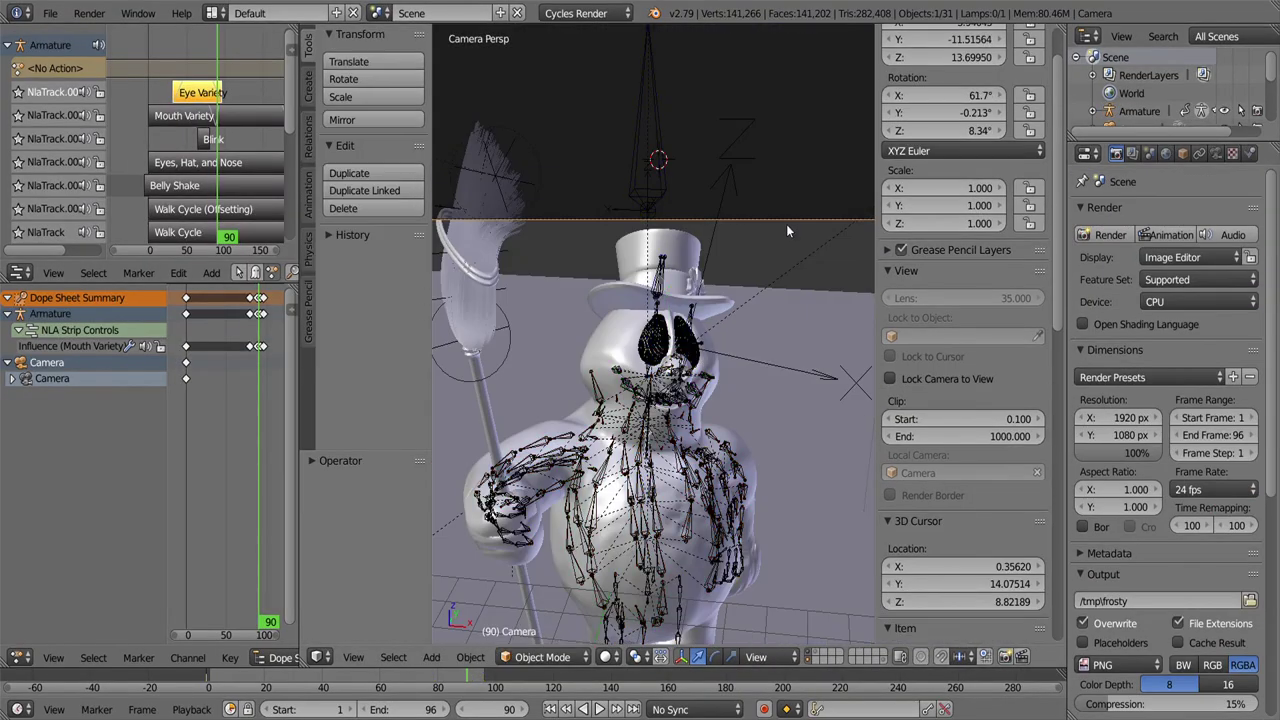
click(89, 13)
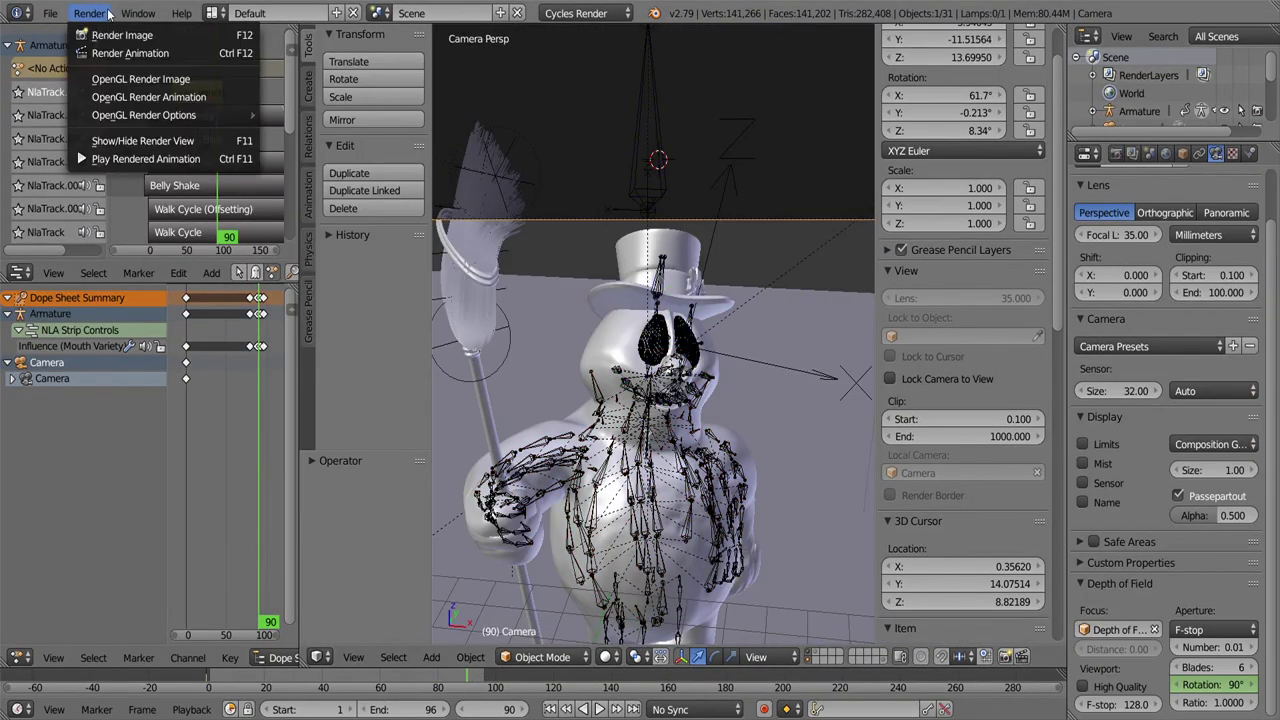
click(110, 34)
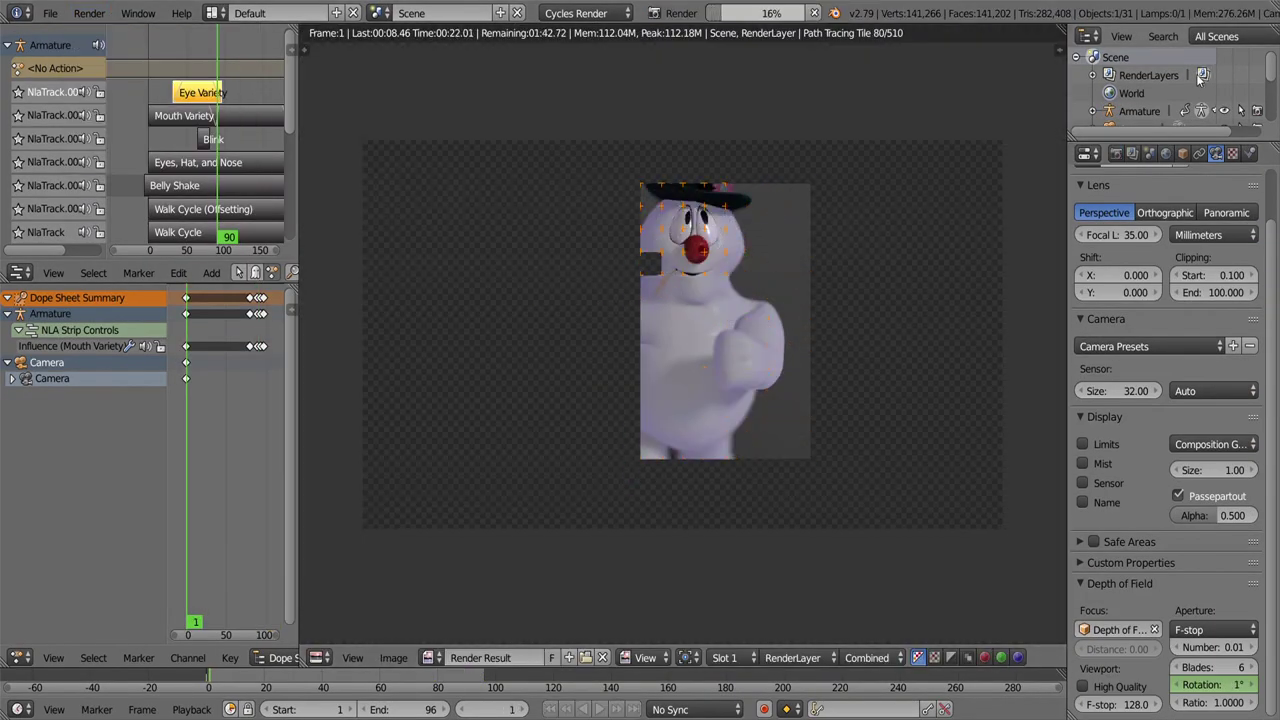